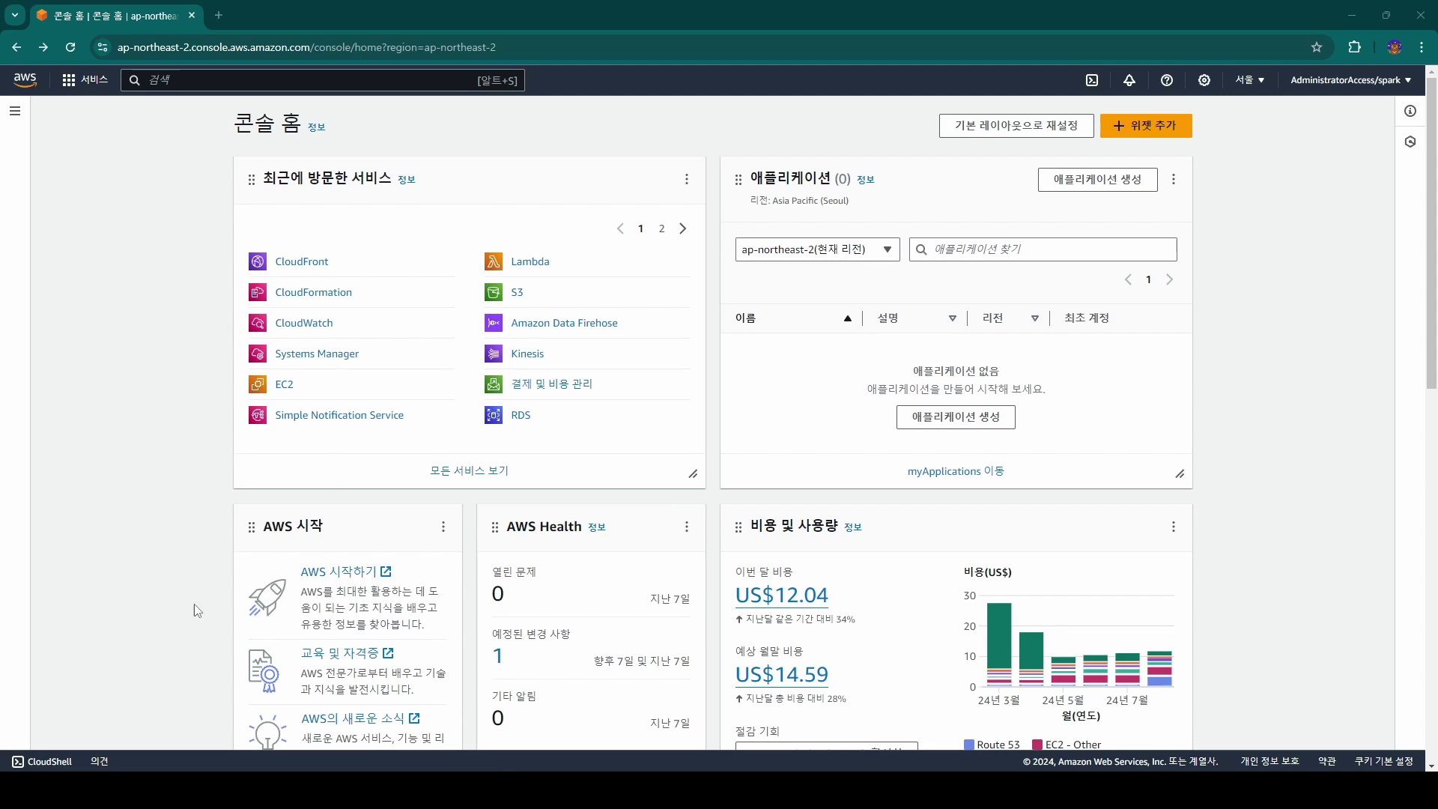
- Switch to Visual Studio Code and review ec2_template.yml, from its parameters and instance resources to the install script and security group
mouse_move(775, 713)
click(524, 715)
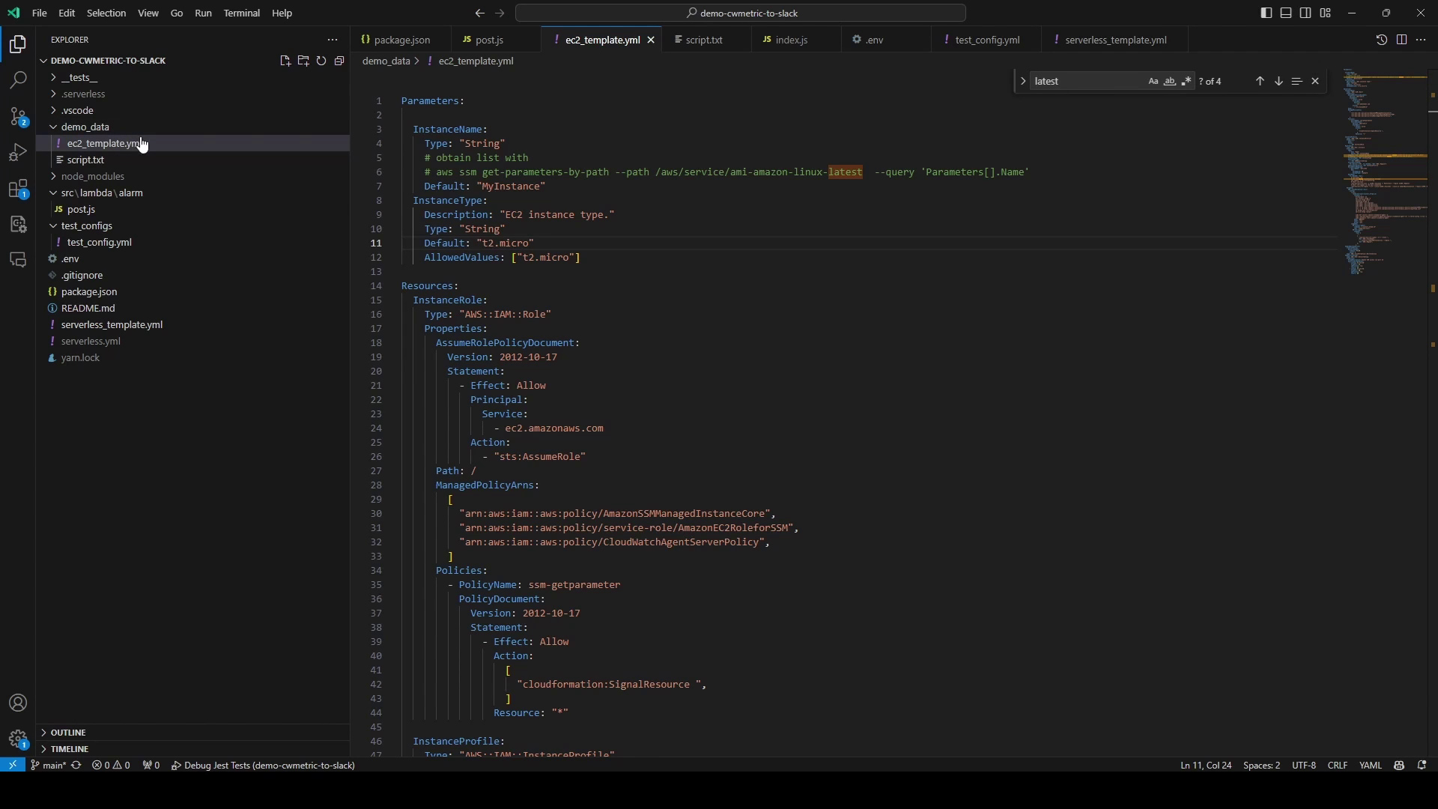
click(862, 260)
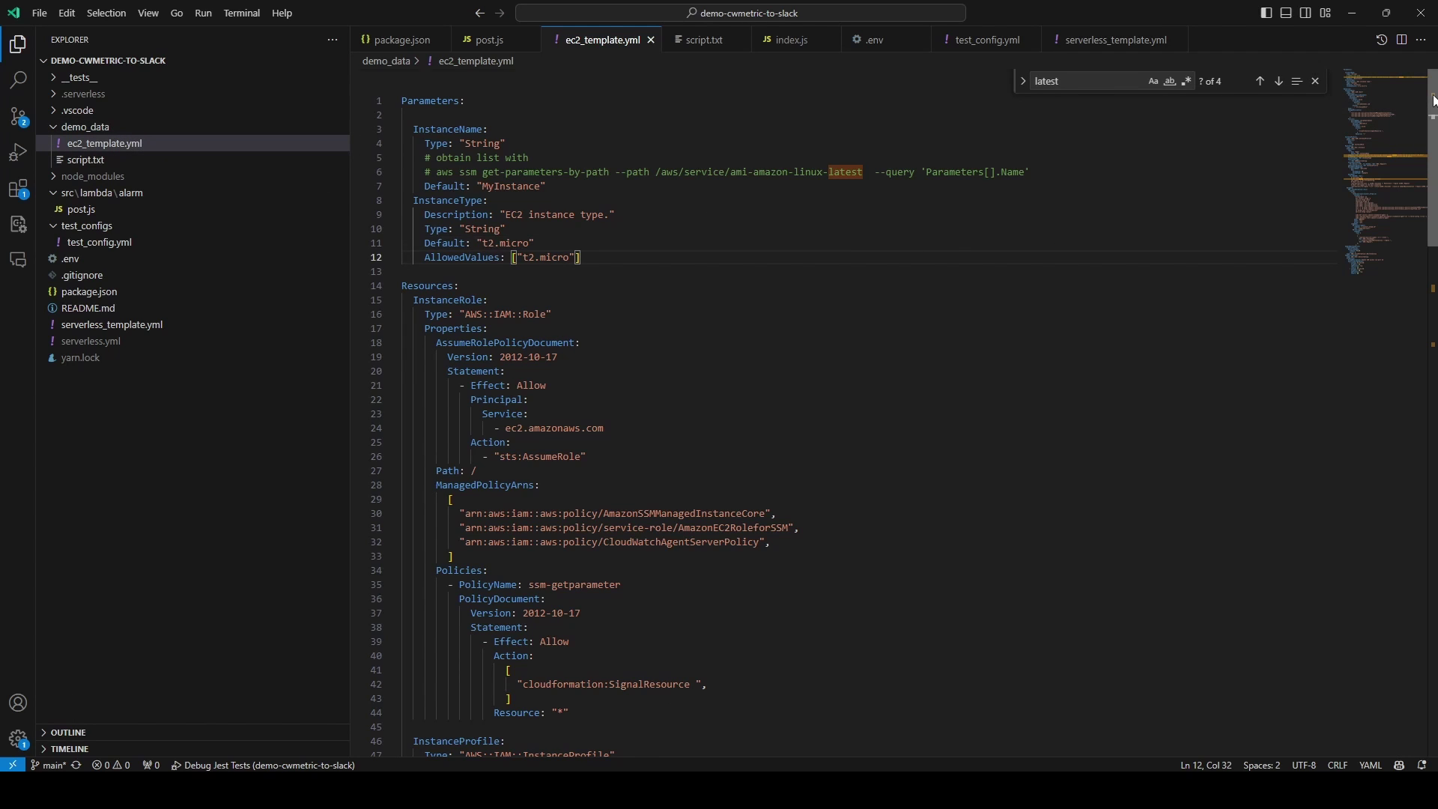
scroll(1401, 254, down, 10)
scroll(1399, 254, down, 1)
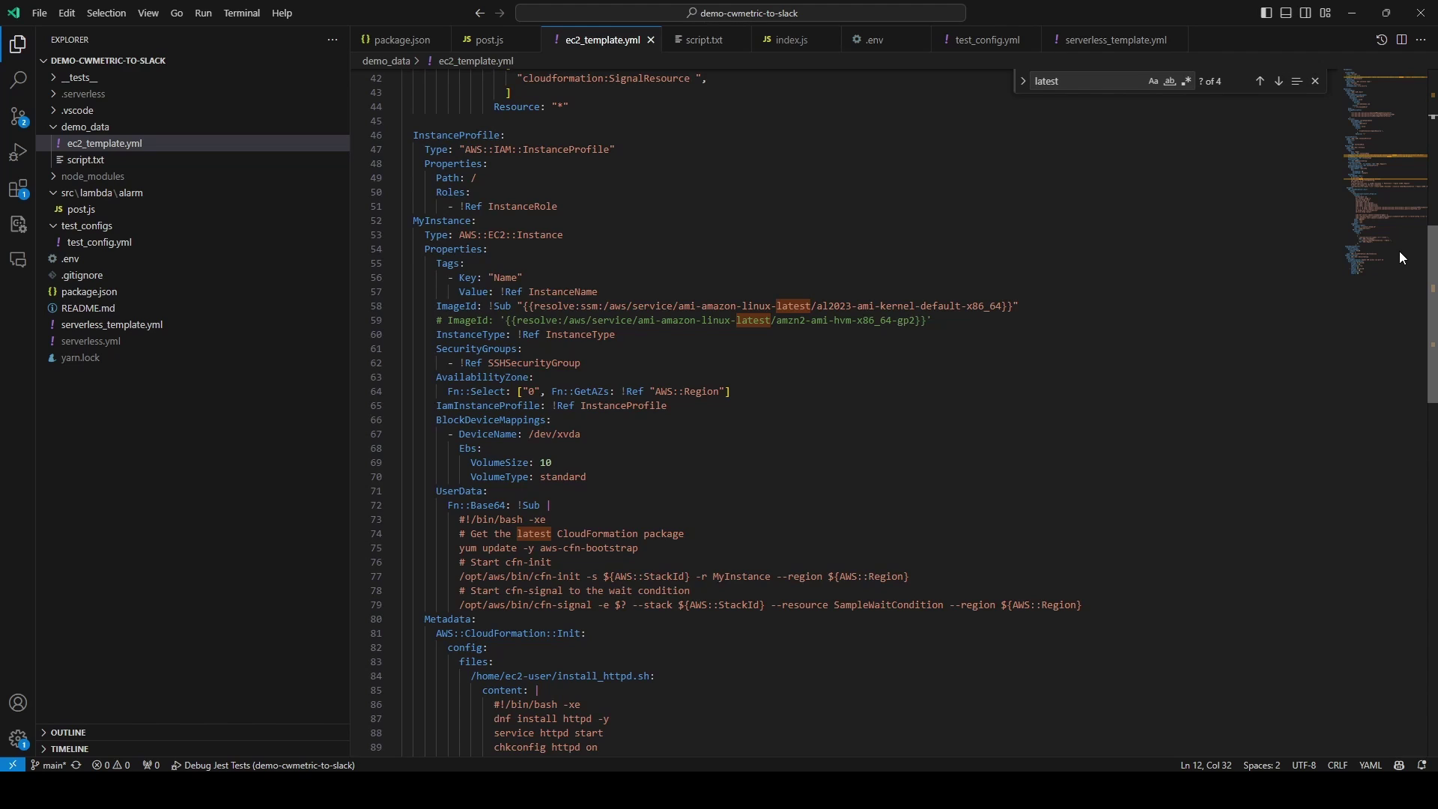
scroll(1390, 270, down, 2)
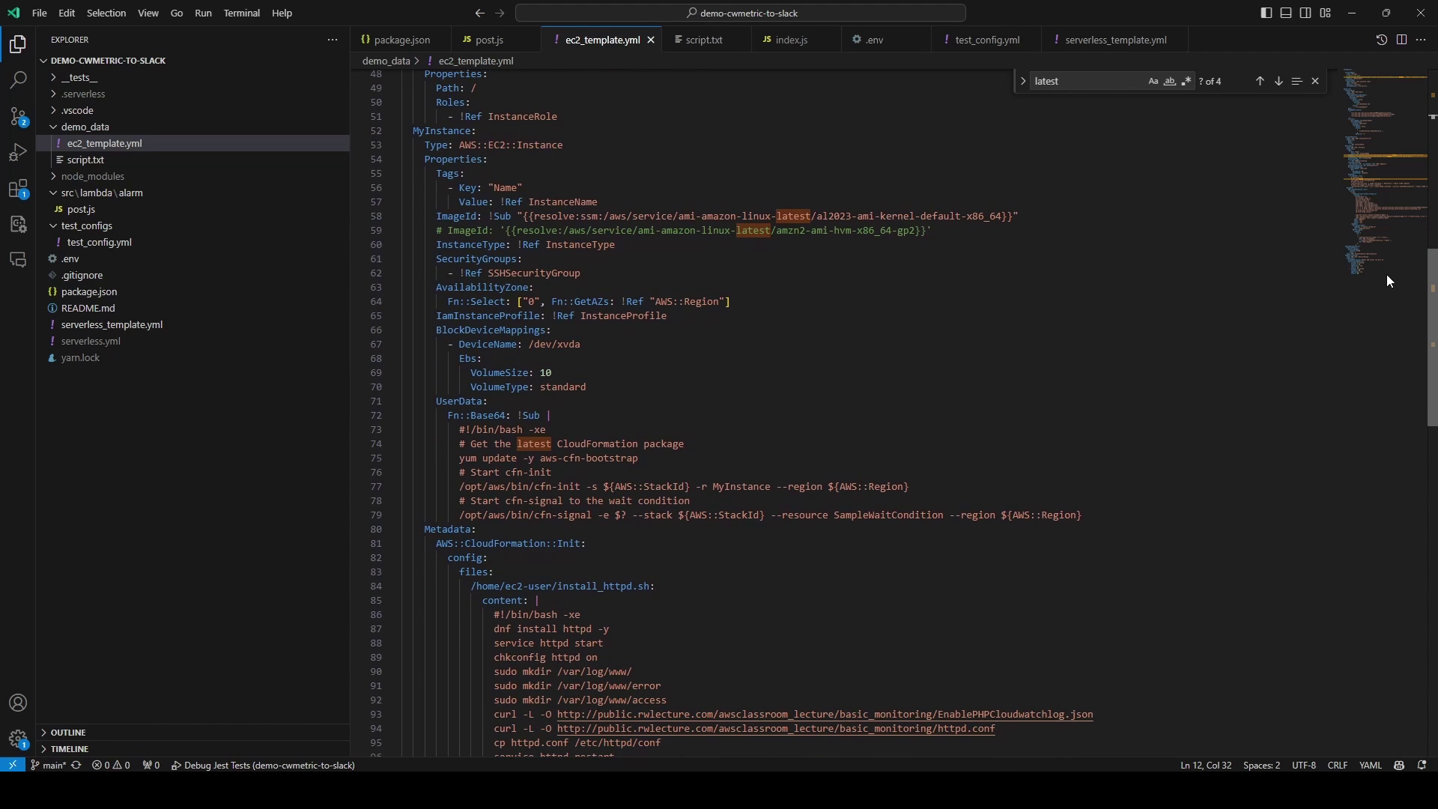
scroll(1386, 274, down, 6)
drag(891, 562, 522, 419)
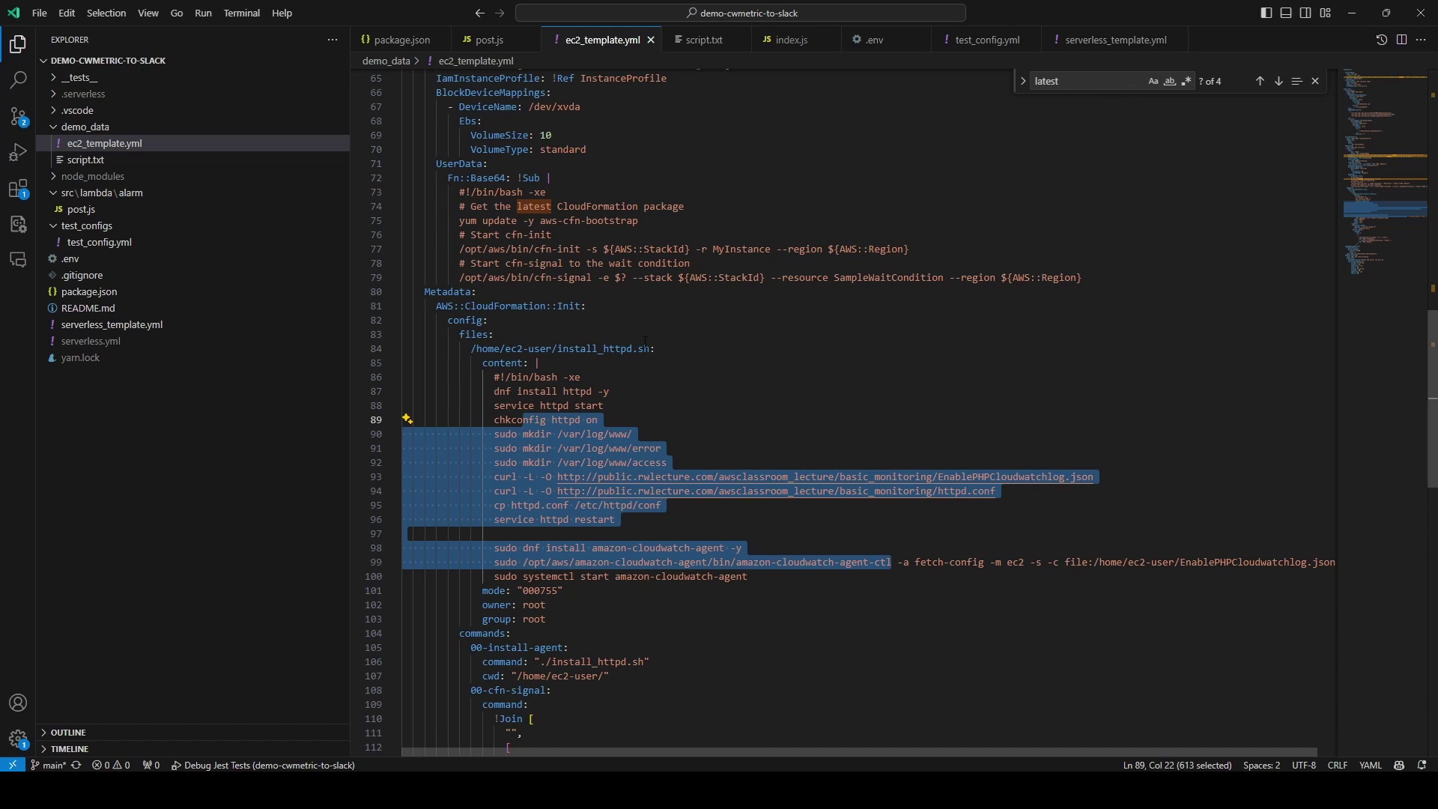
scroll(749, 401, down, 7)
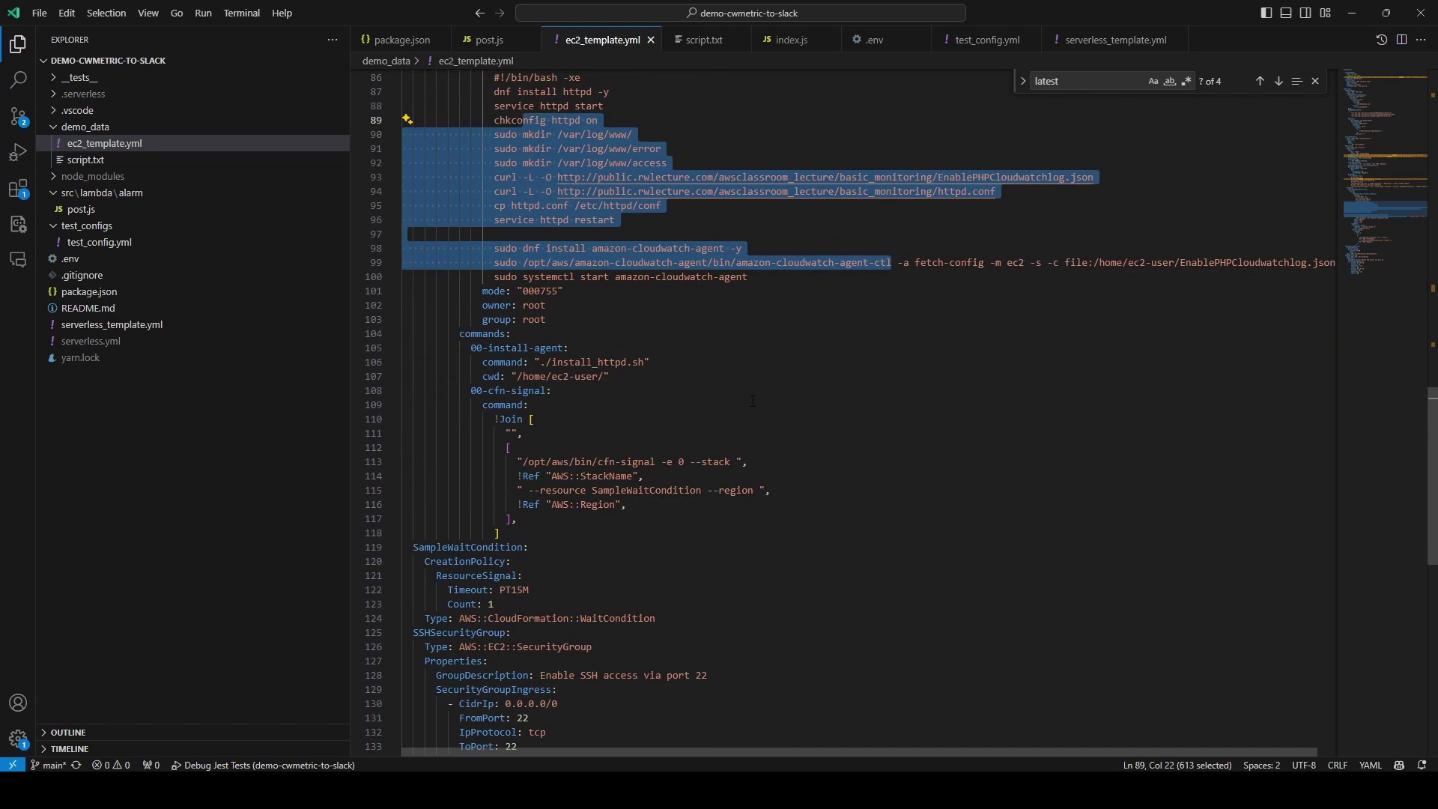
scroll(753, 401, down, 4)
- Switch back to the AWS console and start a new CloudFormation stack from the uploaded template file ec2_template.yml
click(1352, 12)
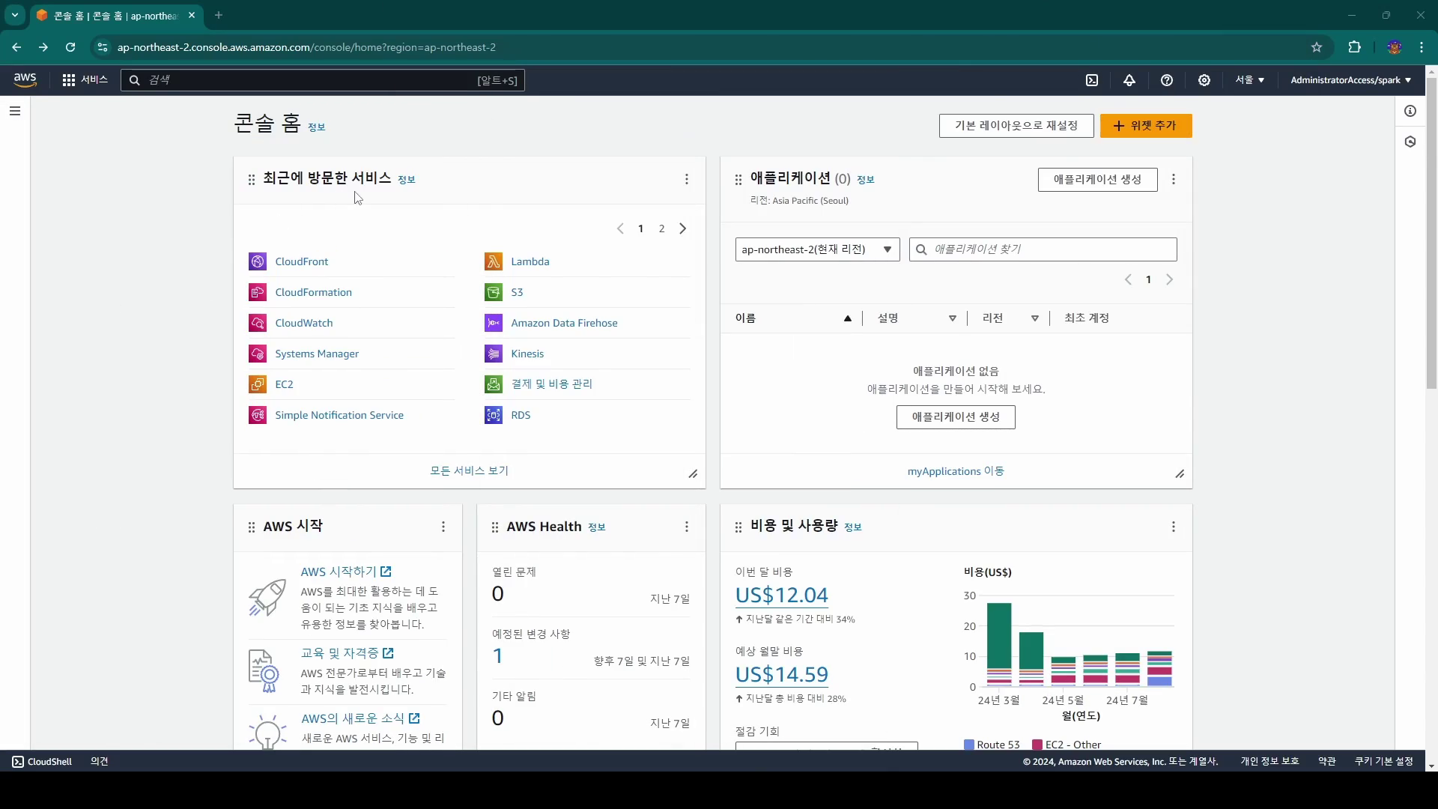
click(312, 299)
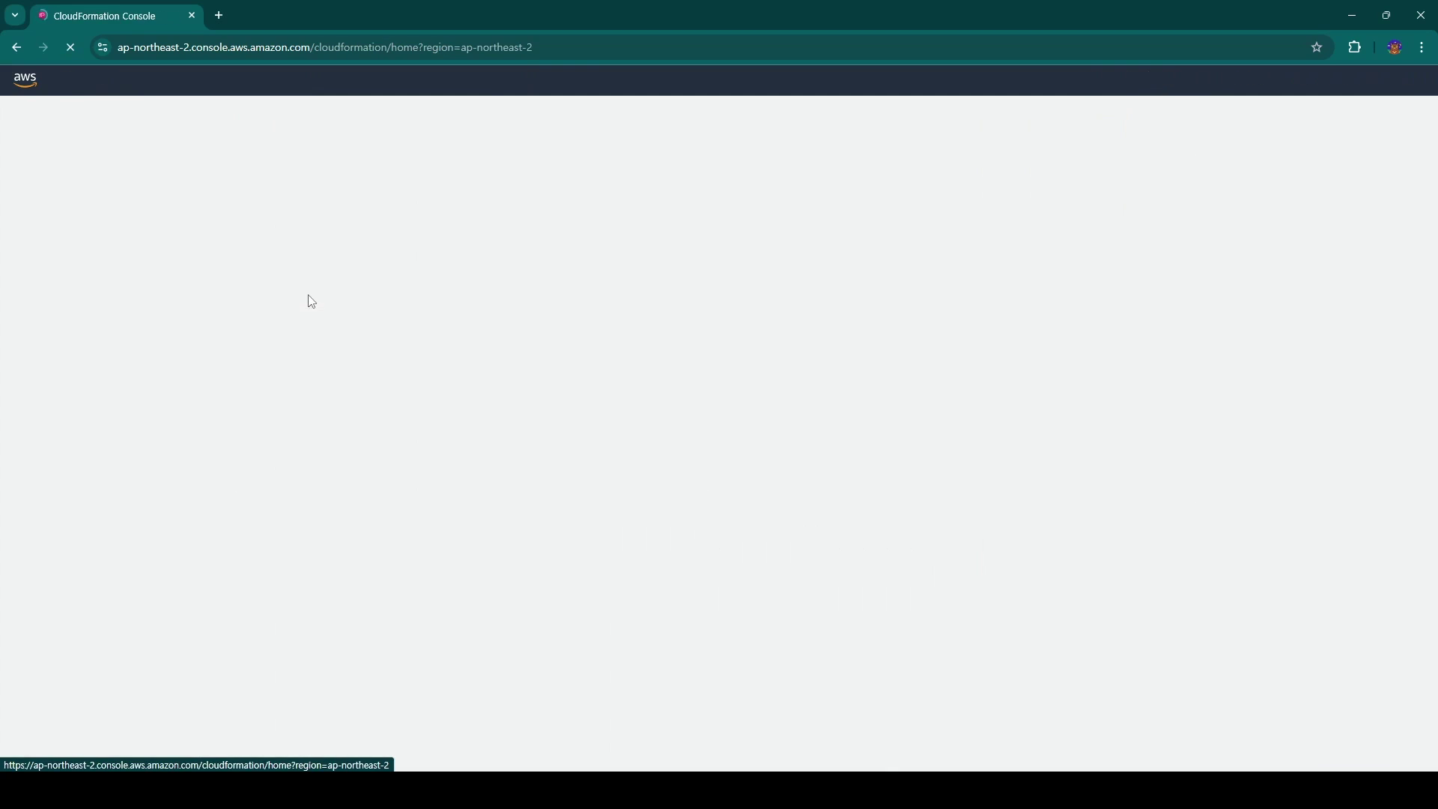
click(1297, 160)
click(1229, 182)
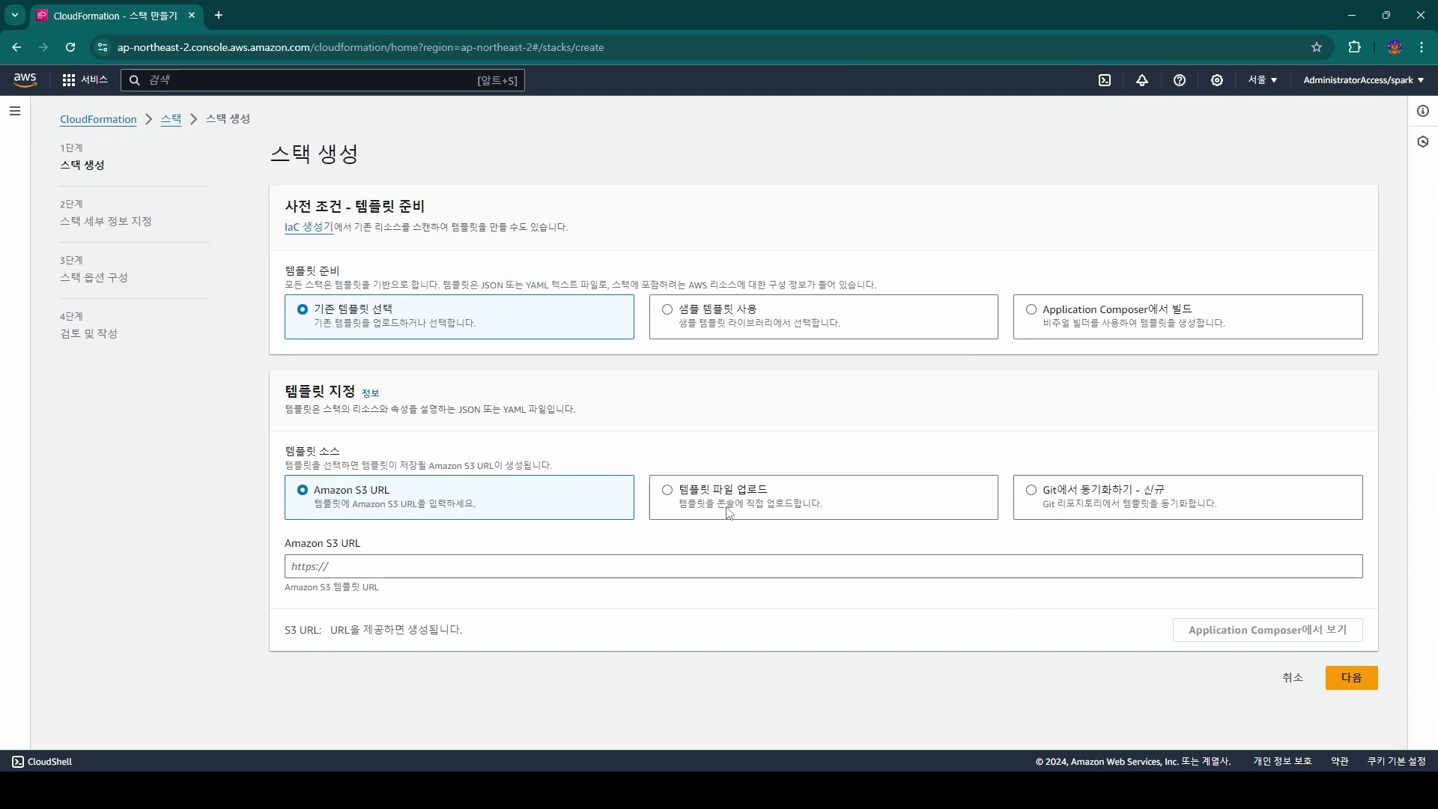
click(729, 512)
click(327, 567)
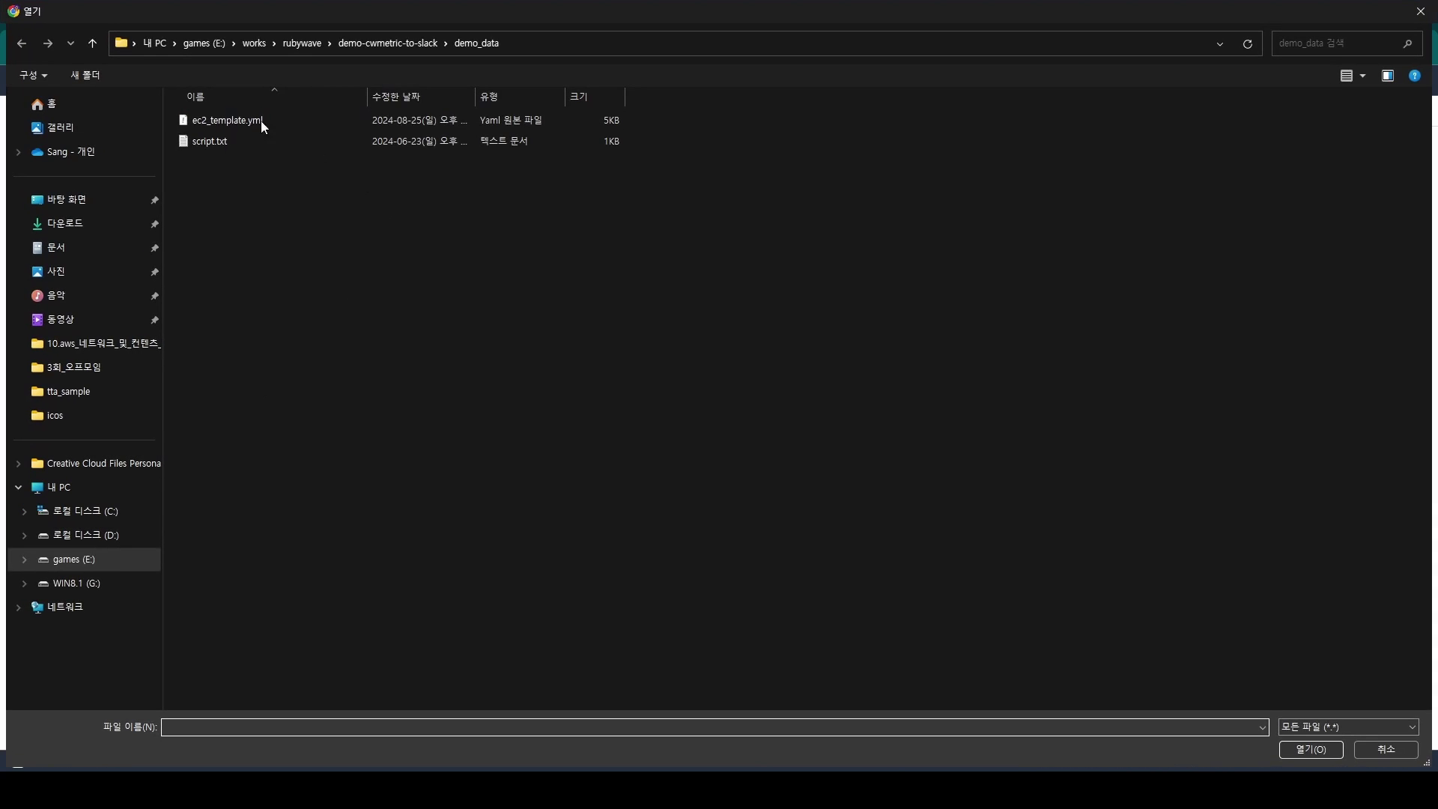
double_click(256, 119)
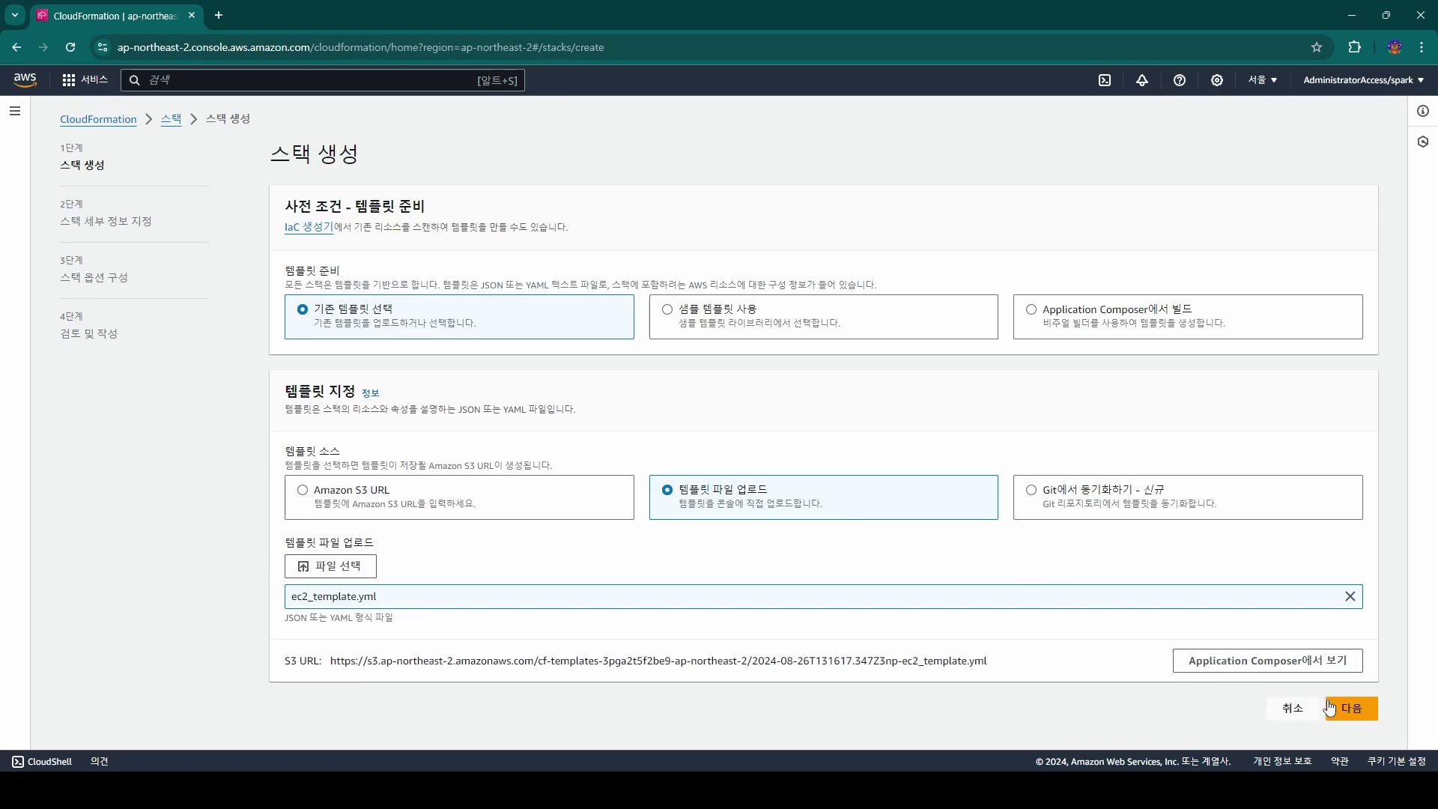
click(1329, 707)
- Name the stack demo-cwmetric-alarm, create it with the default parameters and options, and check its creation event
click(493, 276)
text(de)
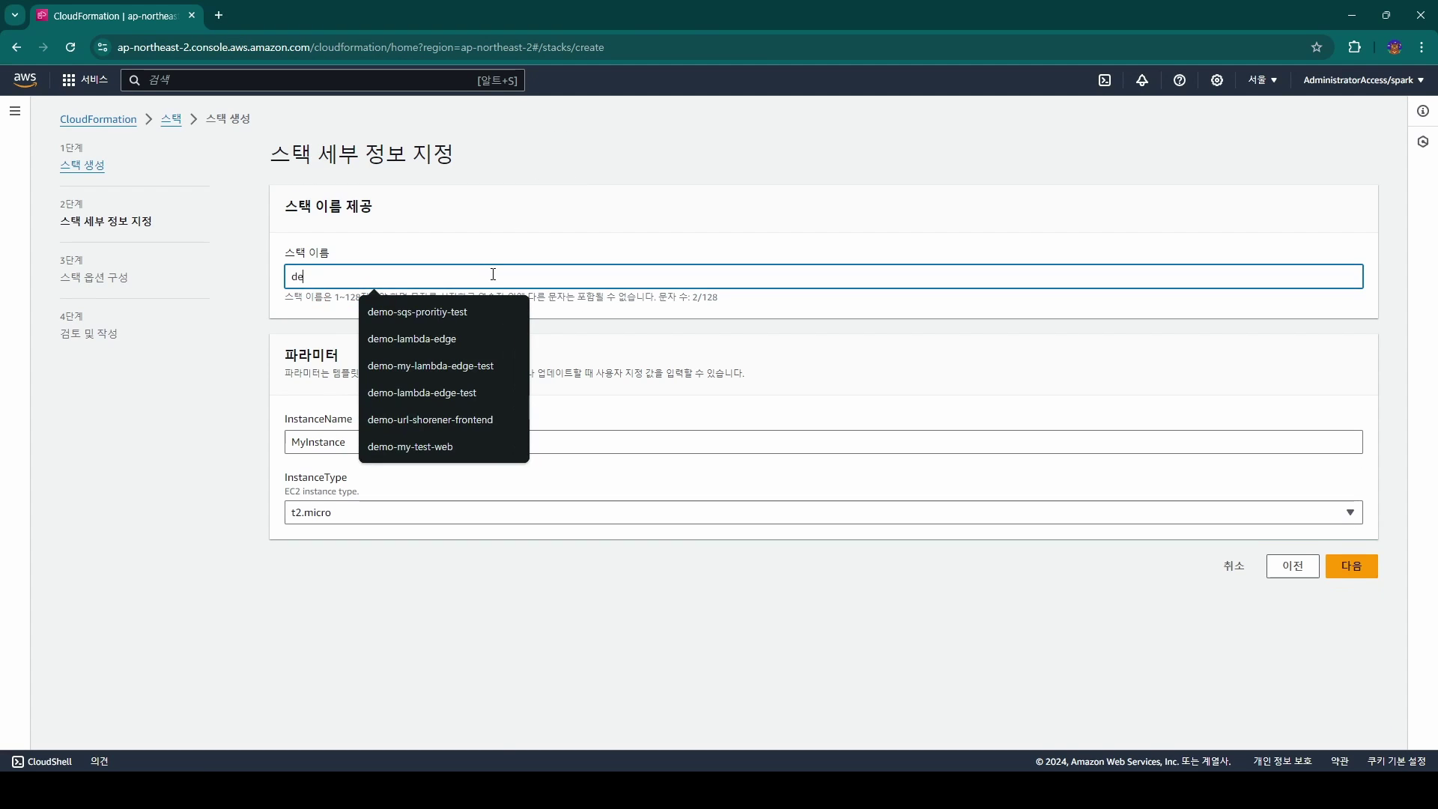
text(mo-cwmetric-alarm)
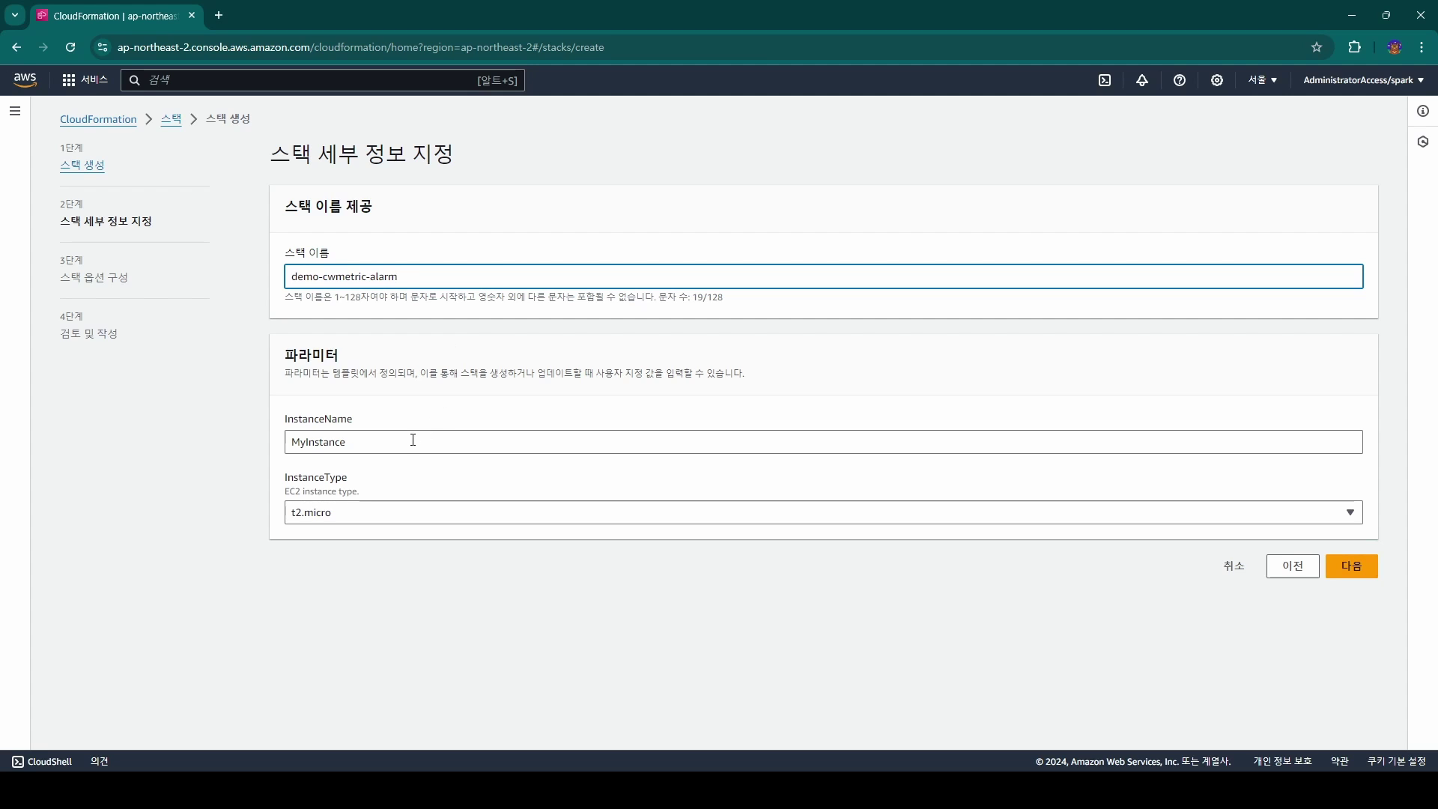
drag(412, 440, 284, 448)
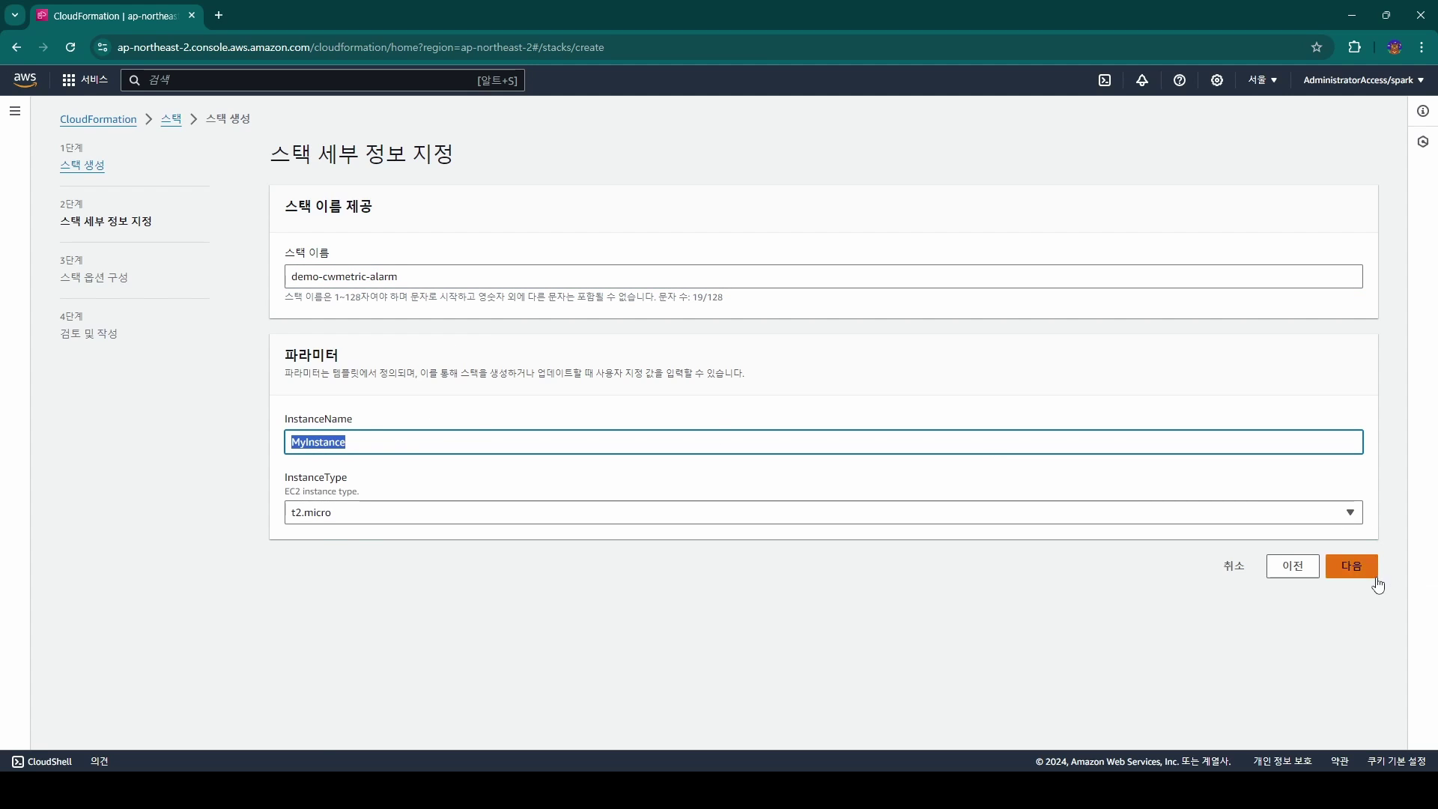
click(1354, 568)
scroll(1336, 674, down, 10)
click(1337, 709)
scroll(895, 672, down, 15)
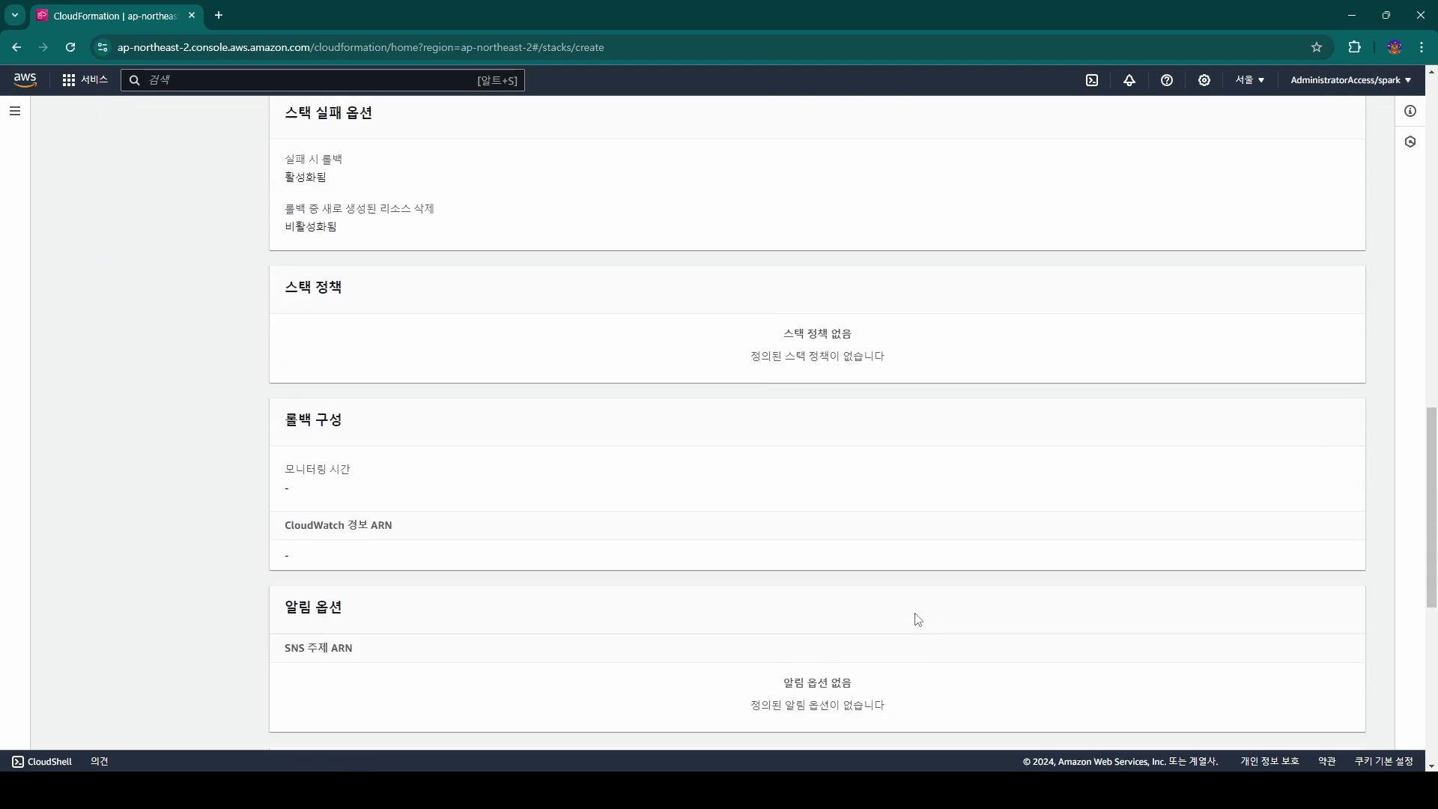
click(1345, 726)
triple_click(727, 373)
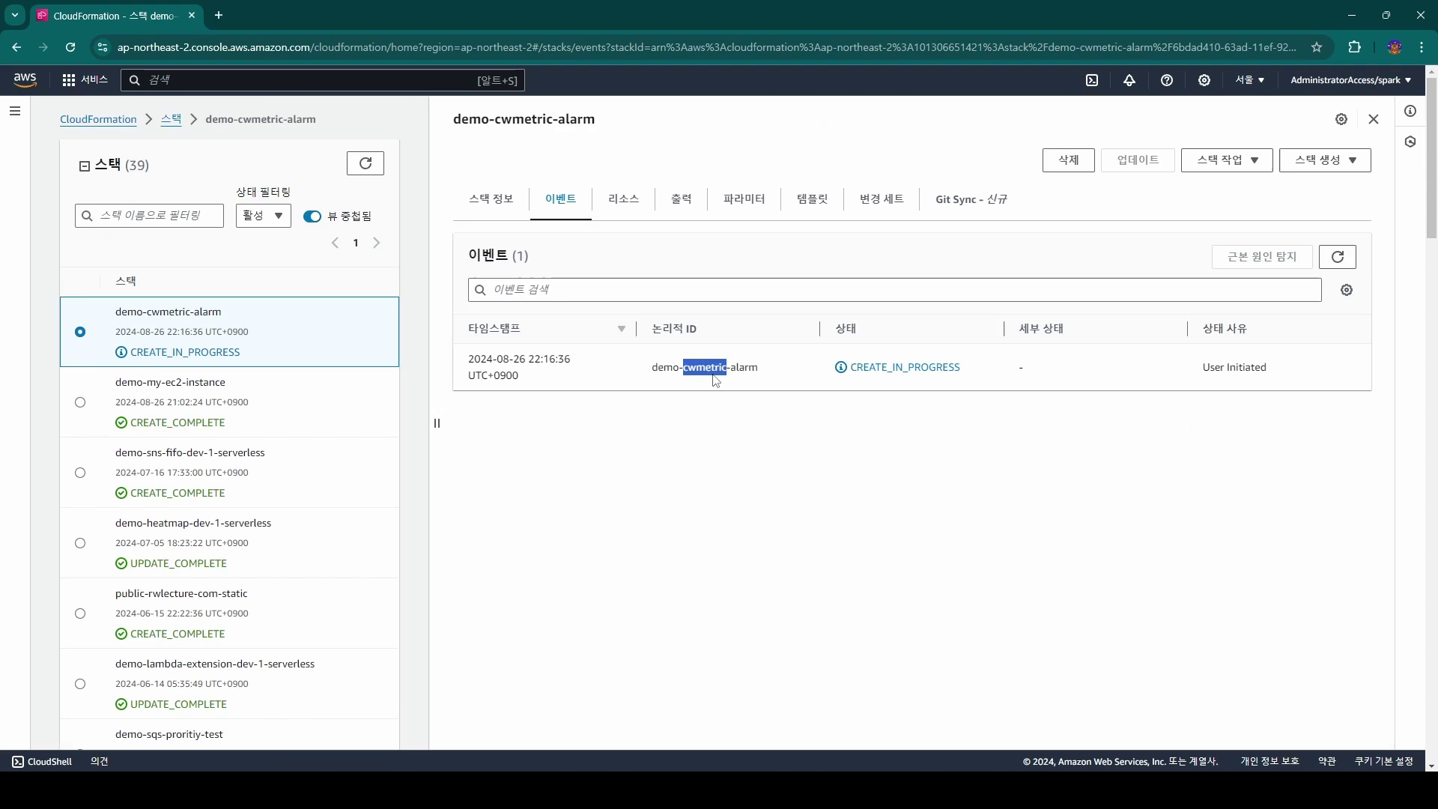
double_click(904, 367)
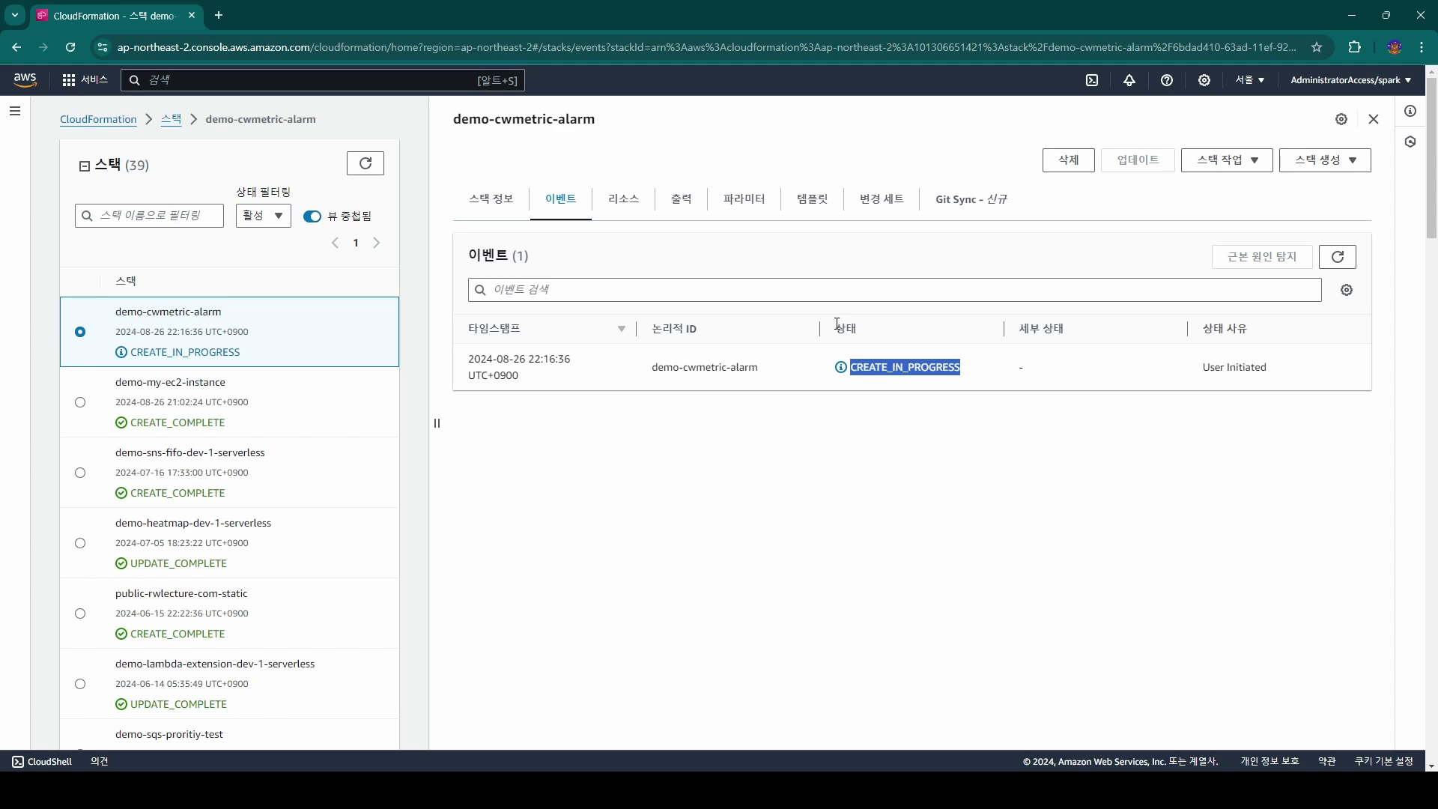
- Switch to Visual Studio Code and review the setup steps in README.md, especially the Slack hook update in .env
click(845, 789)
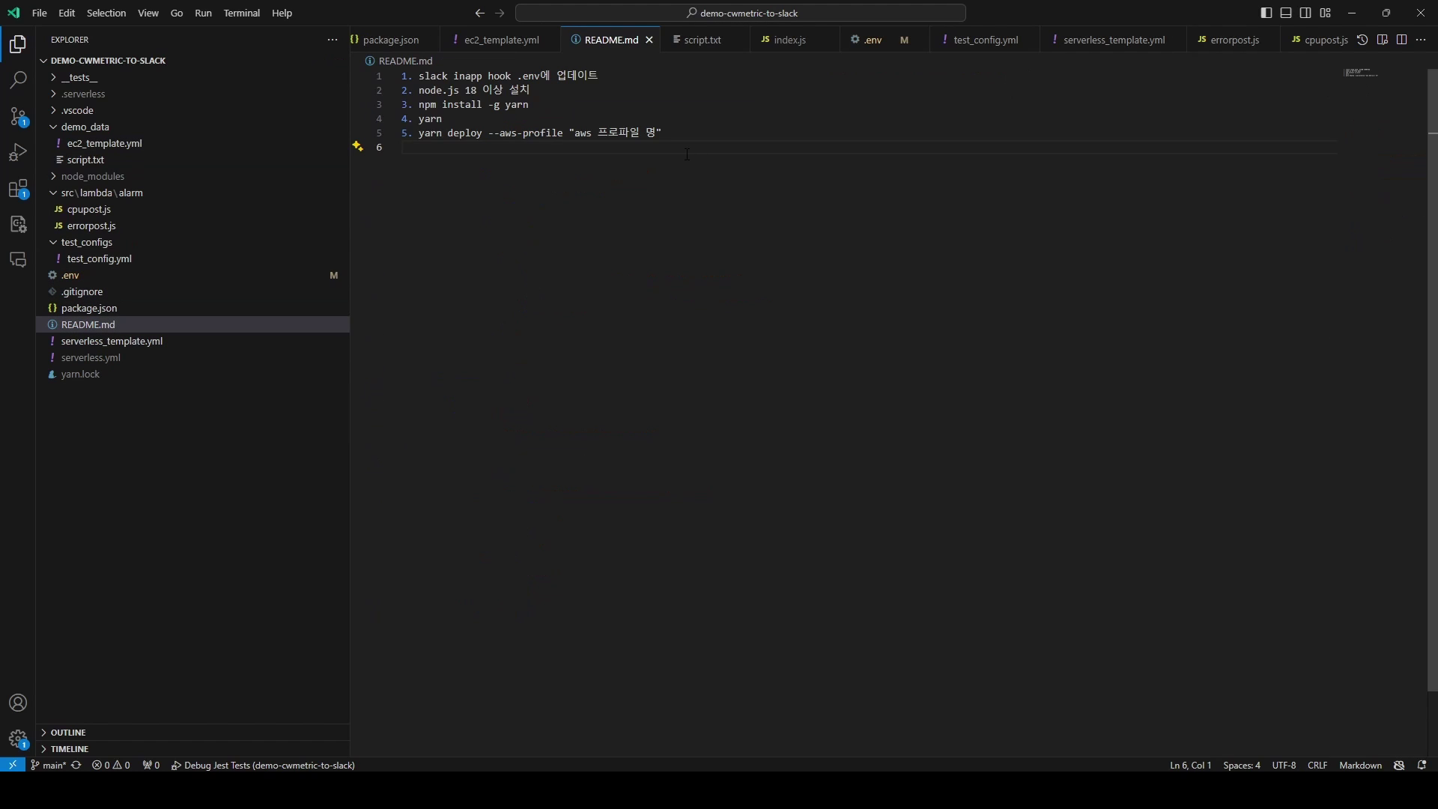
drag(680, 151, 402, 76)
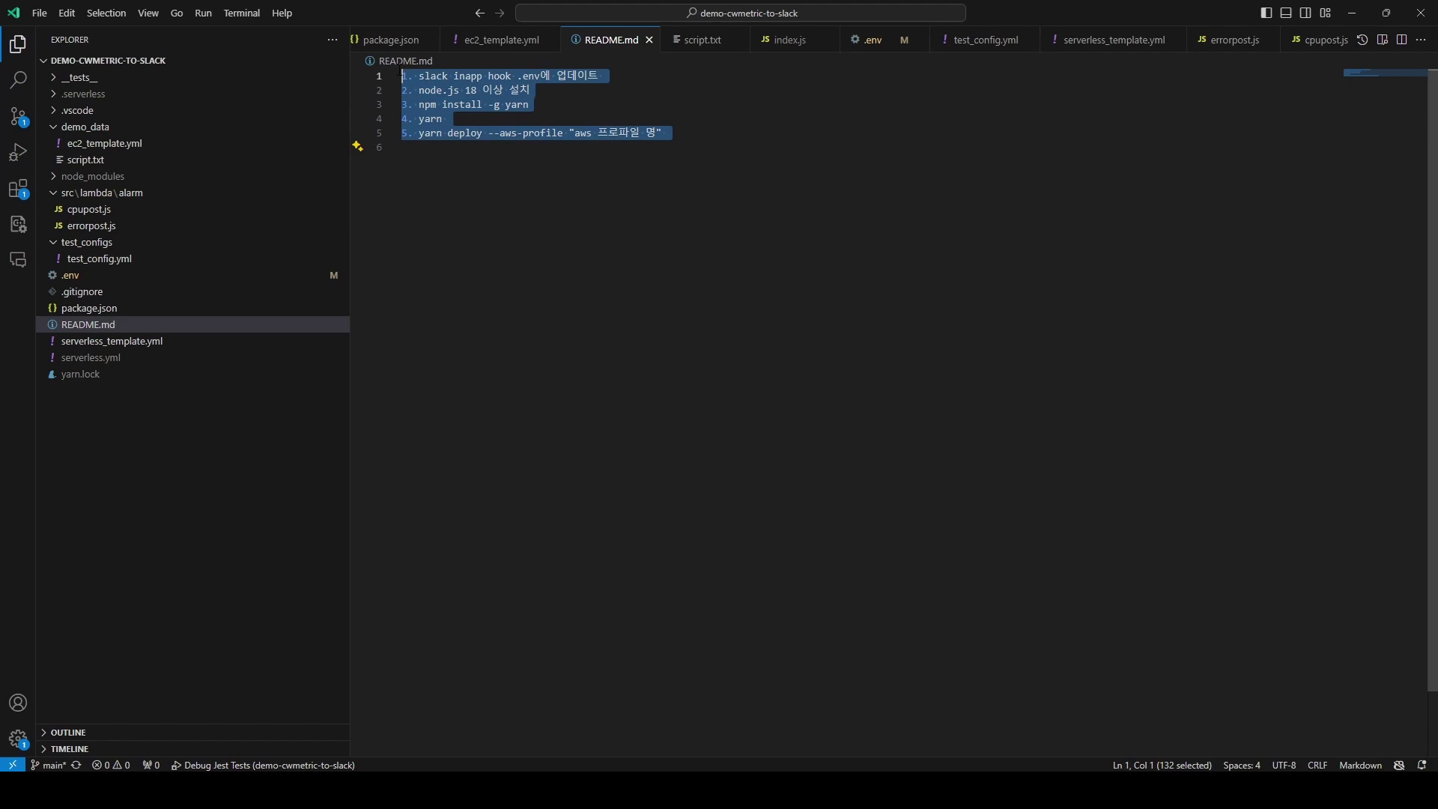
click(631, 125)
click(608, 103)
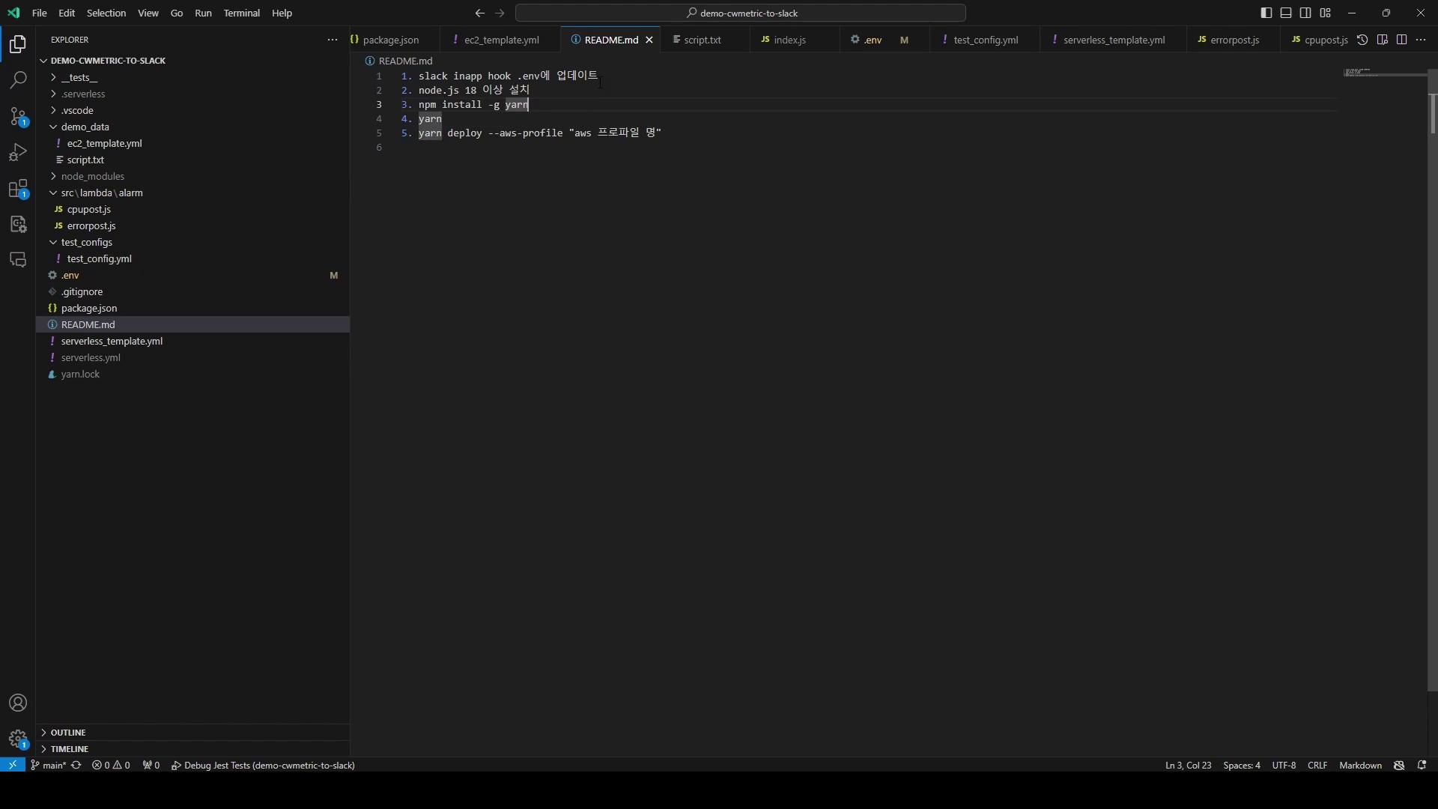
drag(613, 74, 531, 67)
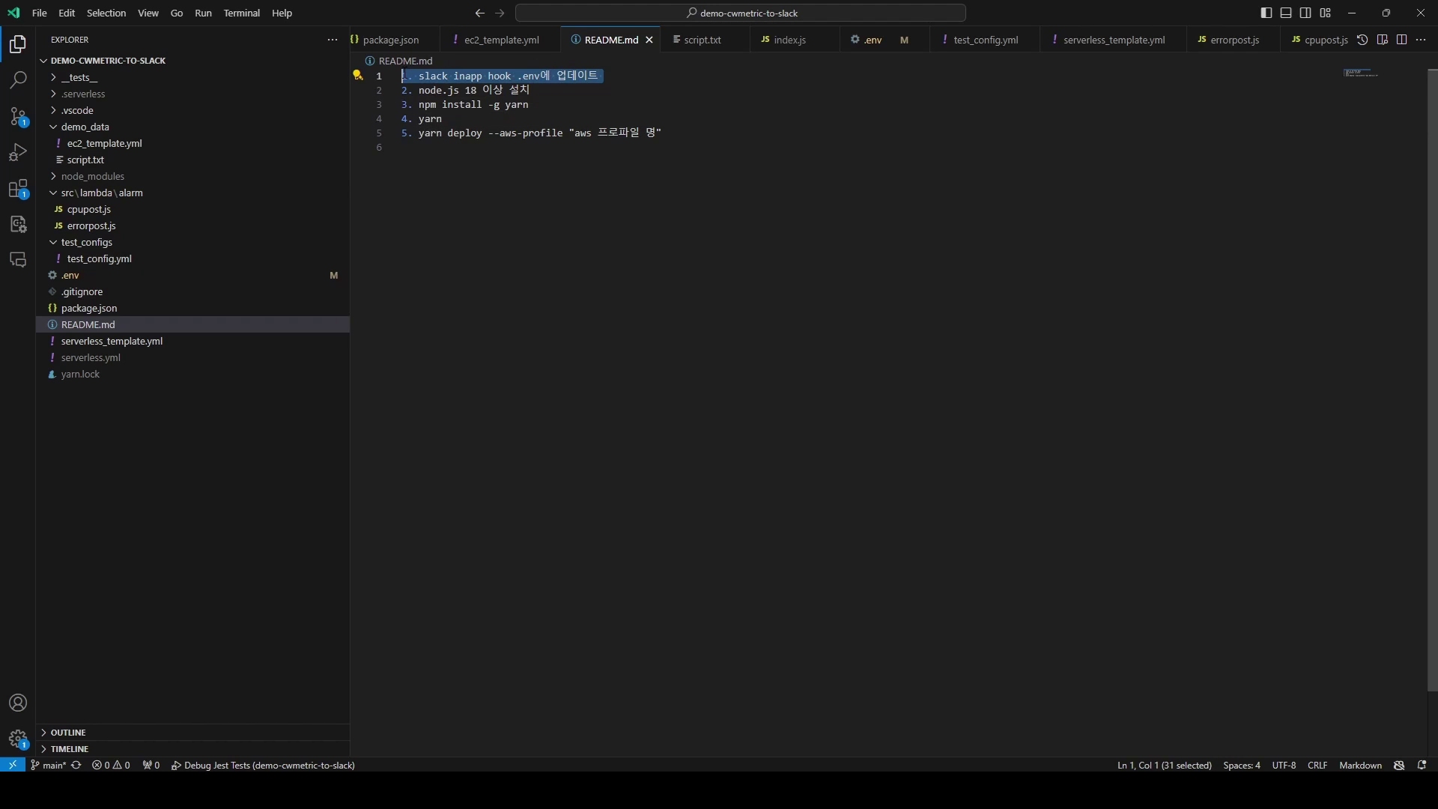
click(747, 321)
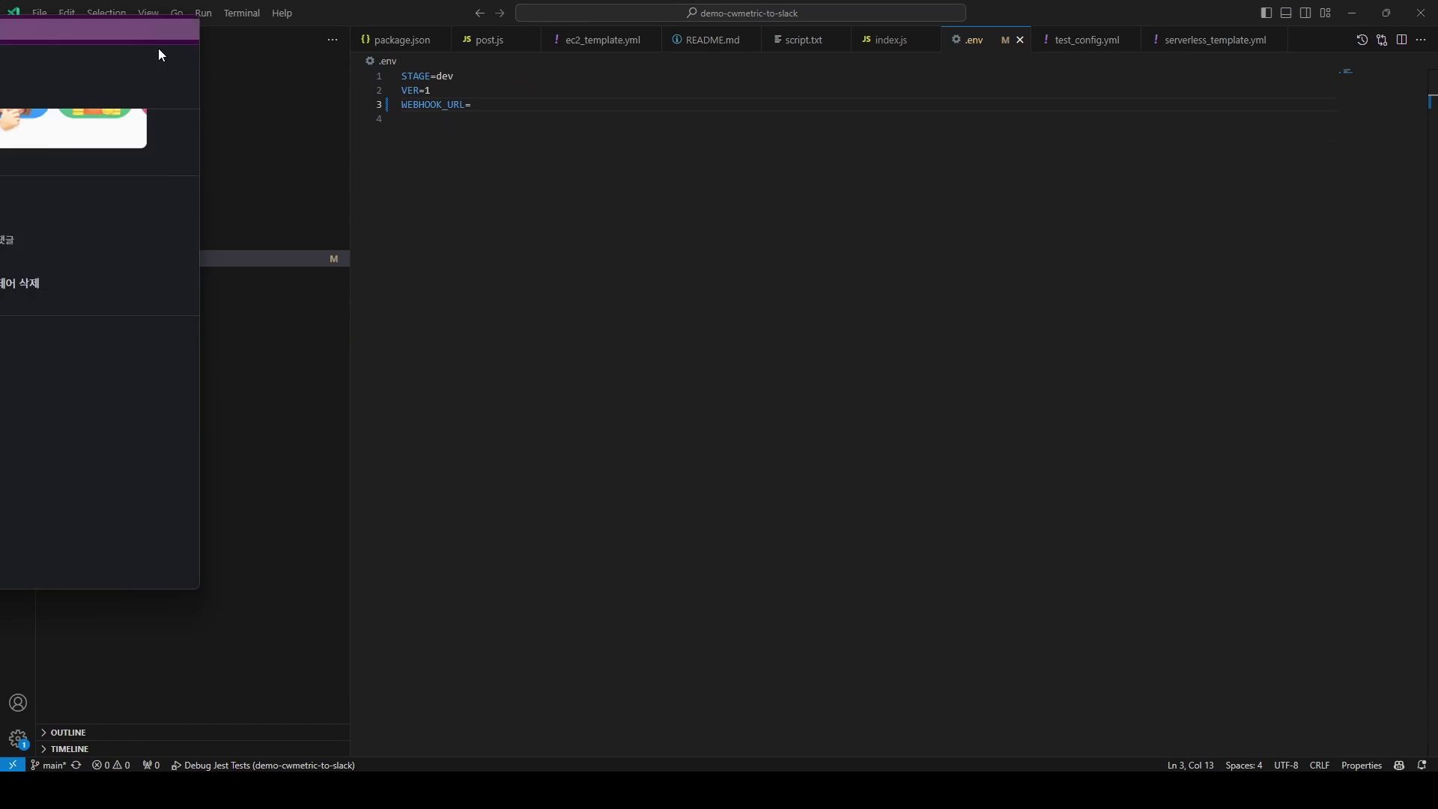
- Switch to Slack and create a public channel named demo-cwmetric-alarm without adding any members
drag(159, 48, 918, 102)
double_click(920, 101)
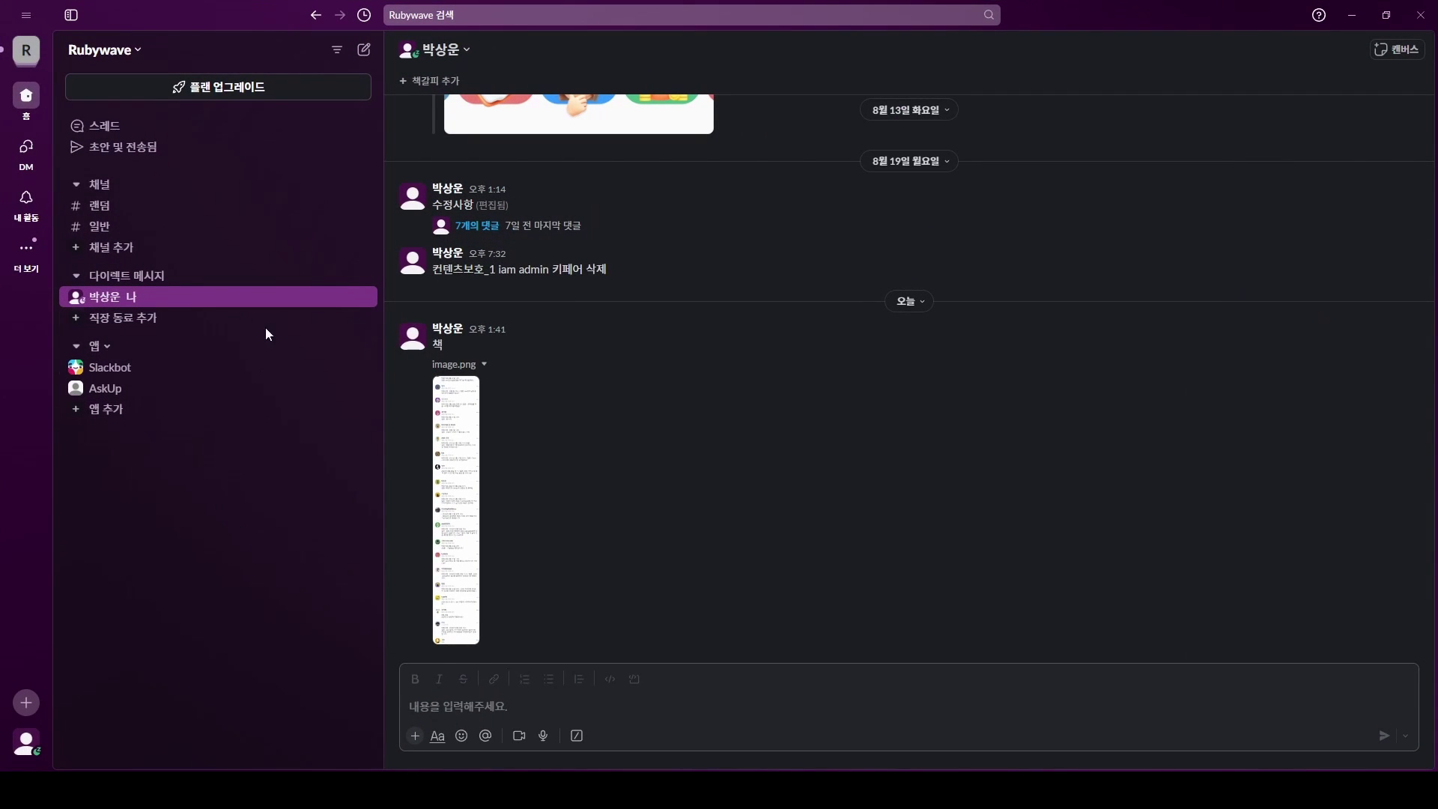
click(81, 248)
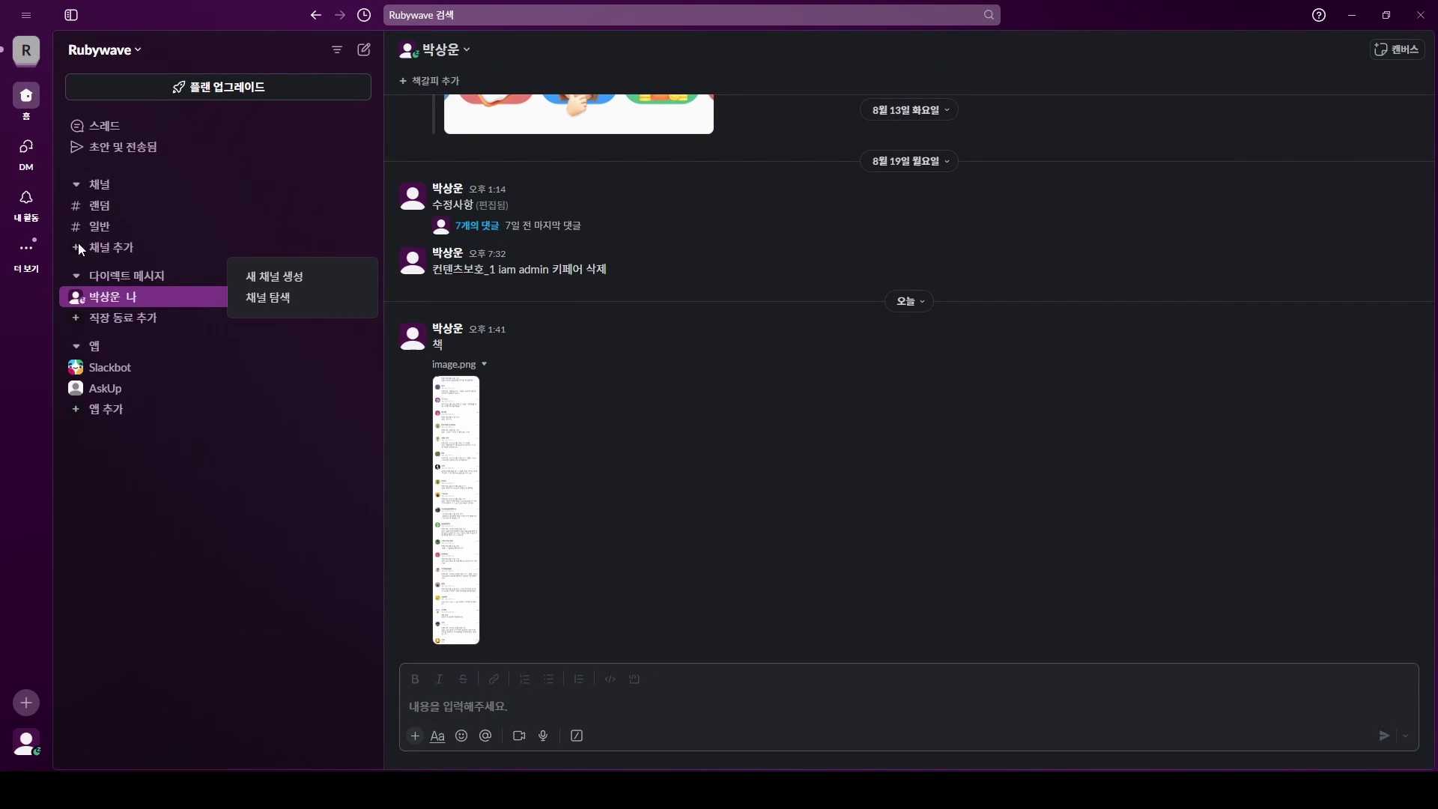
click(271, 275)
text(ㅇㄷ)
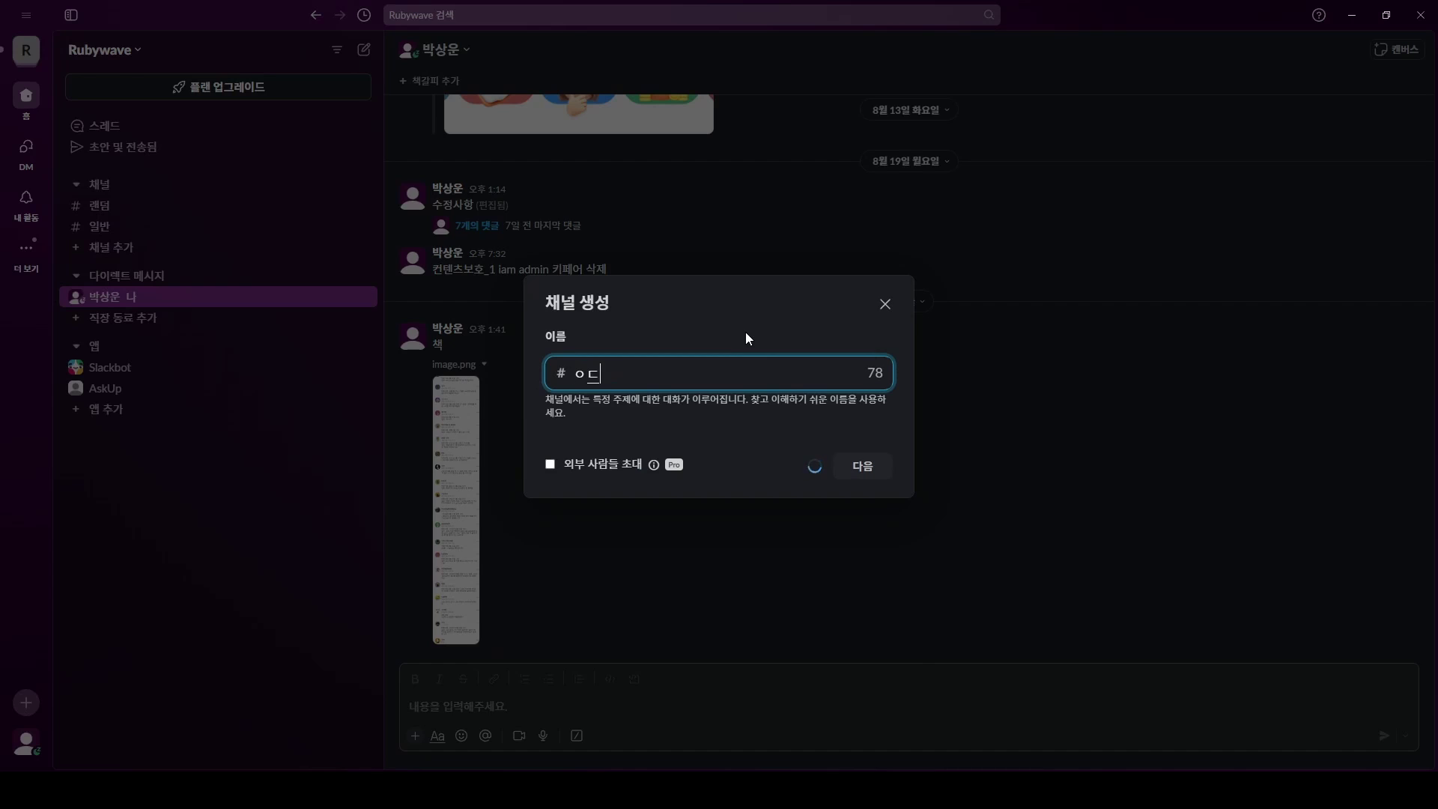
key(BackSpace)
key(BackSpace)
key(Hangul)
text(demo-cwmetric-alarm)
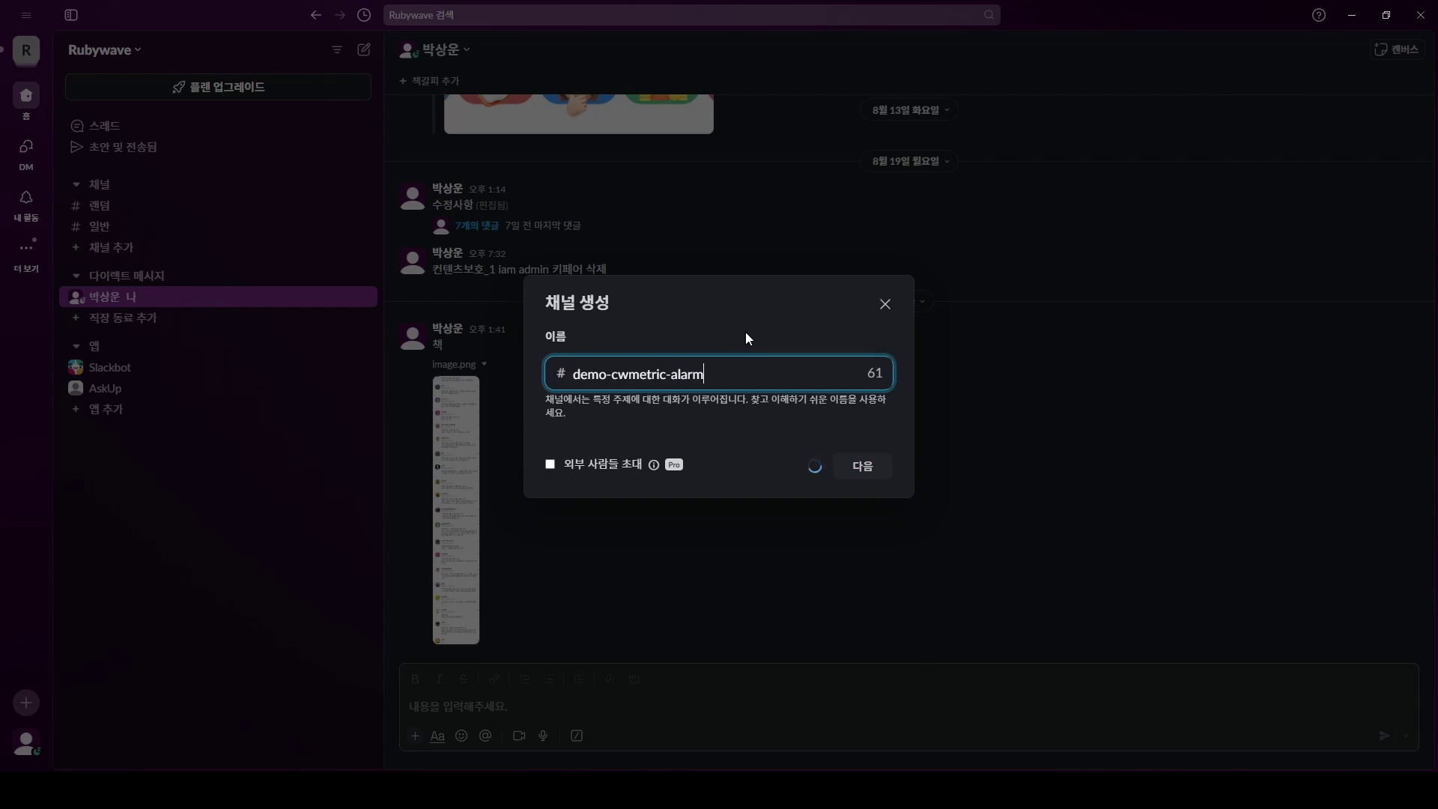
click(863, 467)
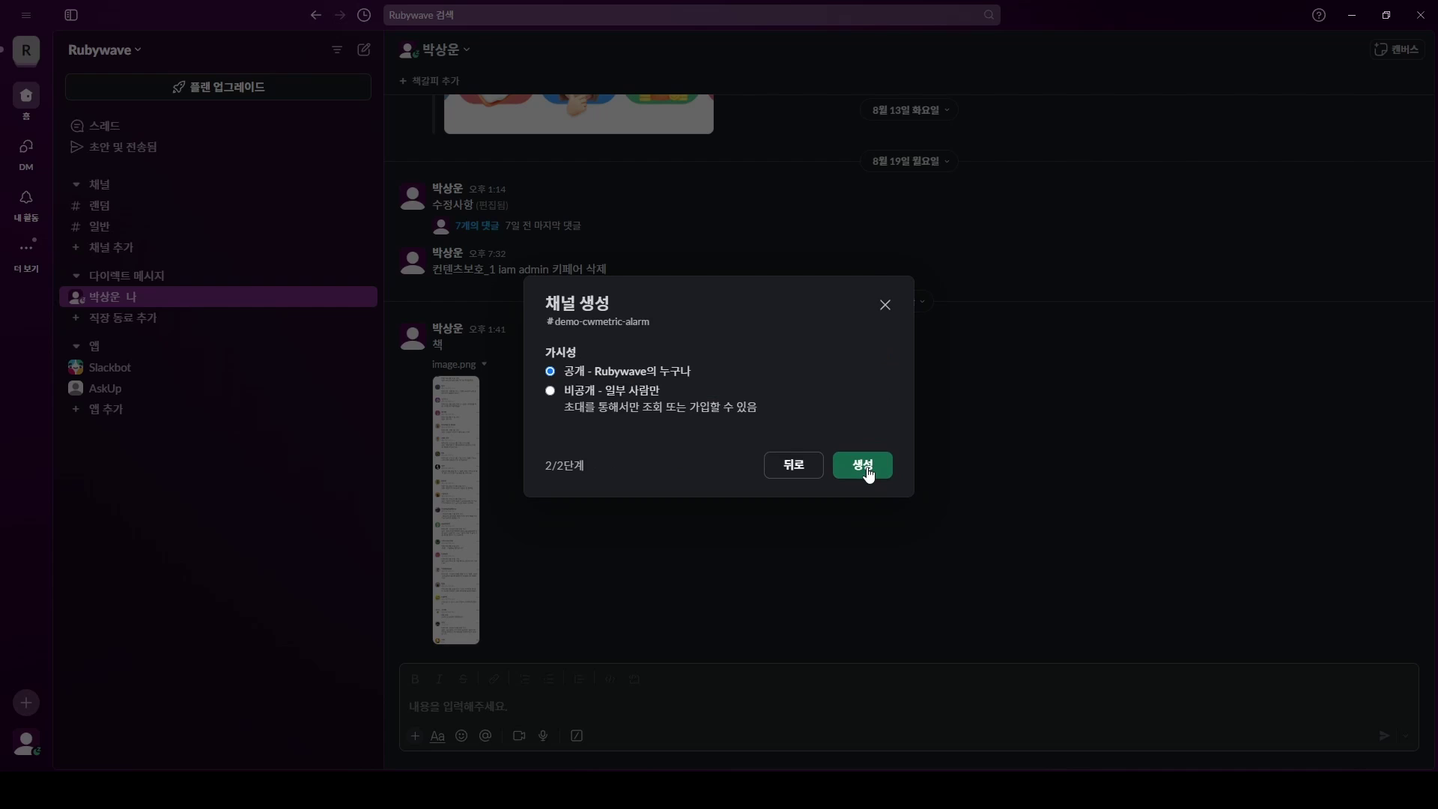
click(869, 472)
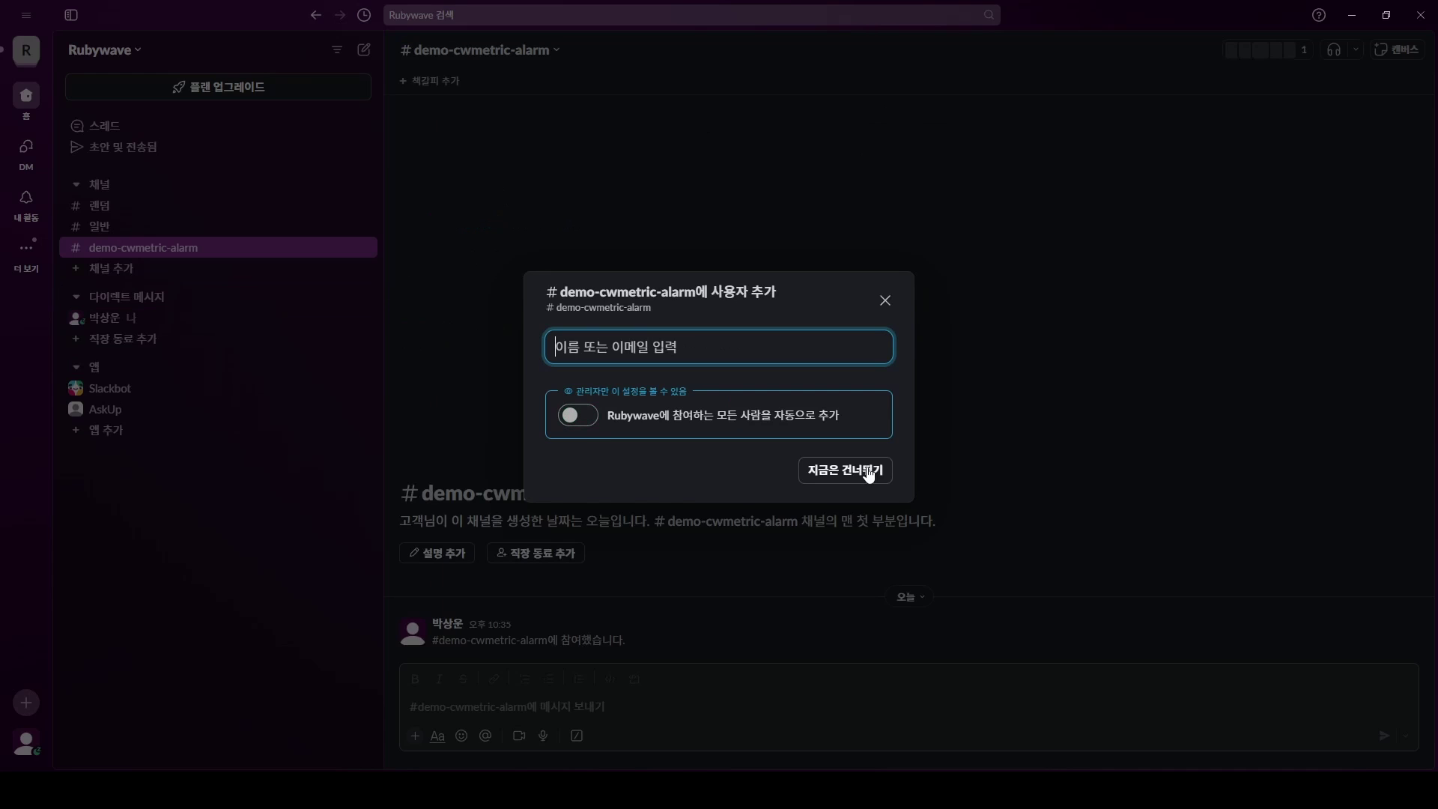
click(885, 302)
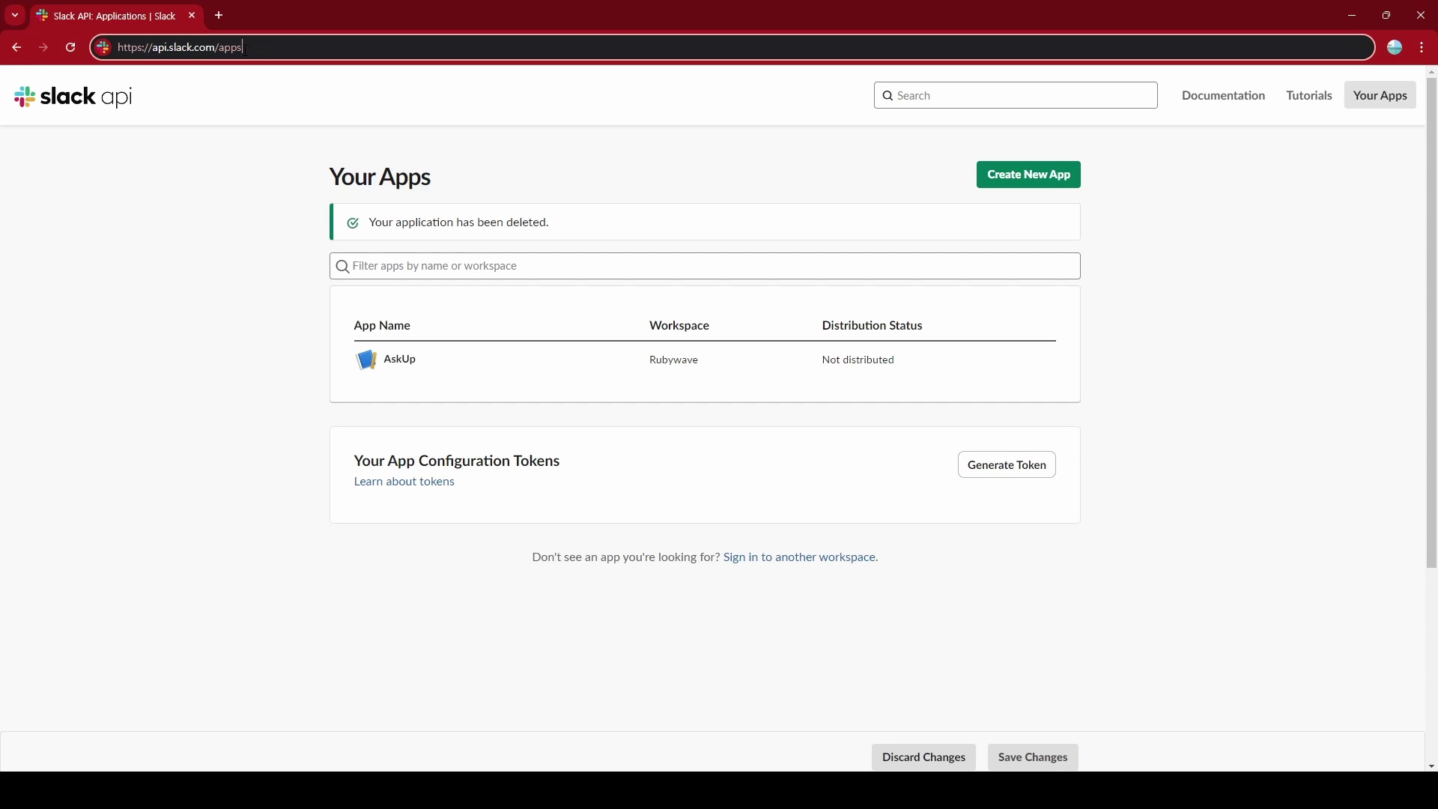
- Switch to api.slack.com/apps in the browser and create an app from scratch named demo-cwmetric-alarm in the Rubywave workspace
drag(268, 51, 226, 50)
key(Return)
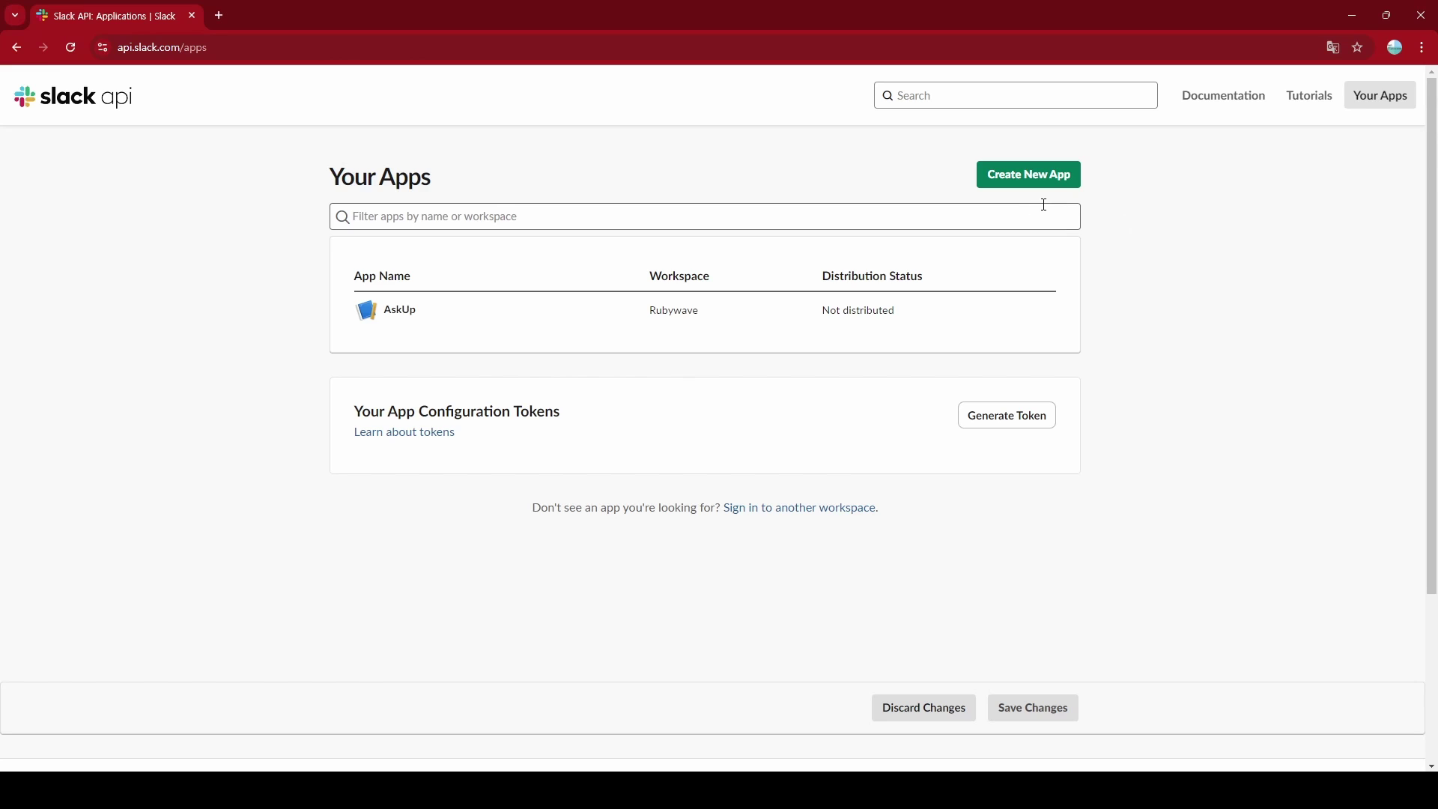
click(1041, 176)
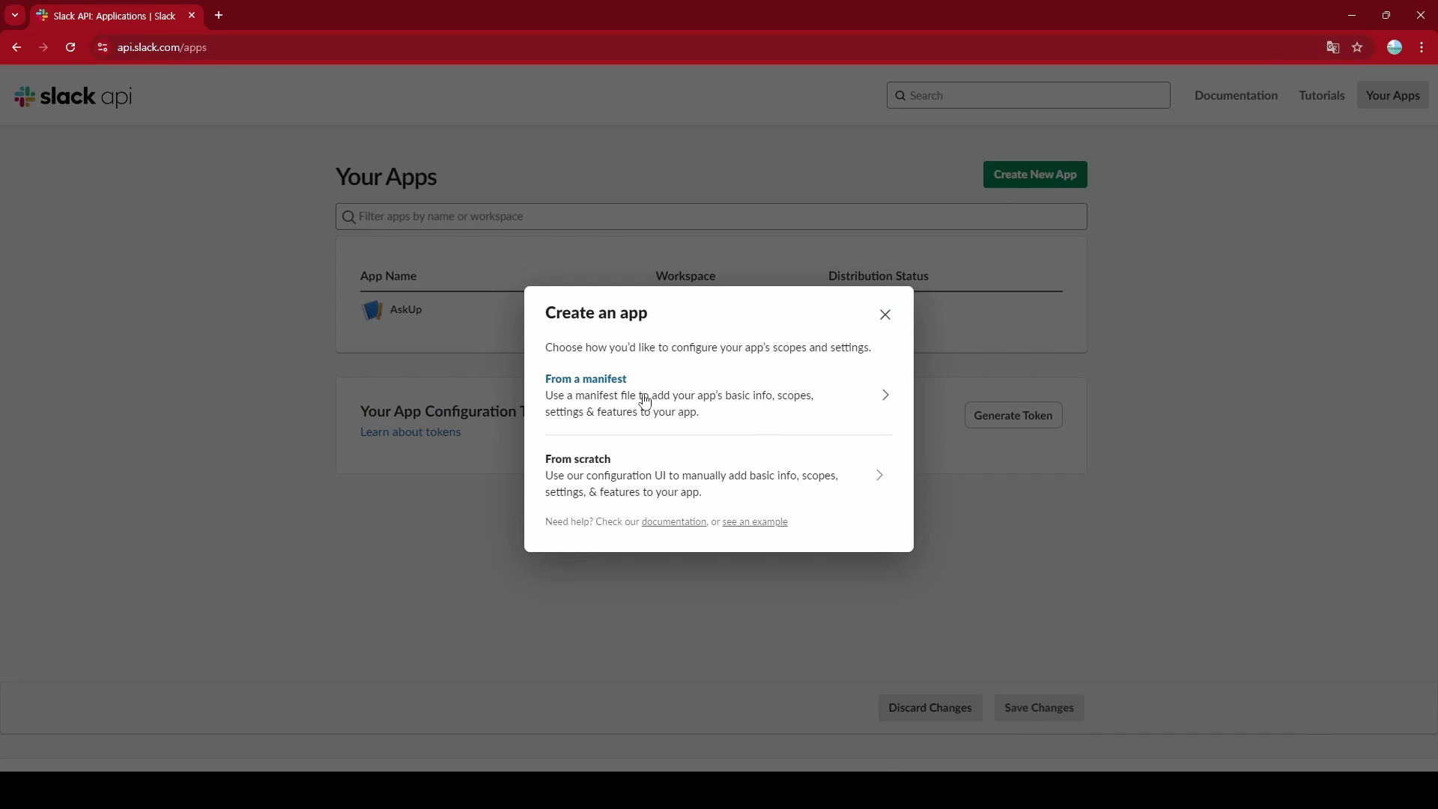
click(648, 483)
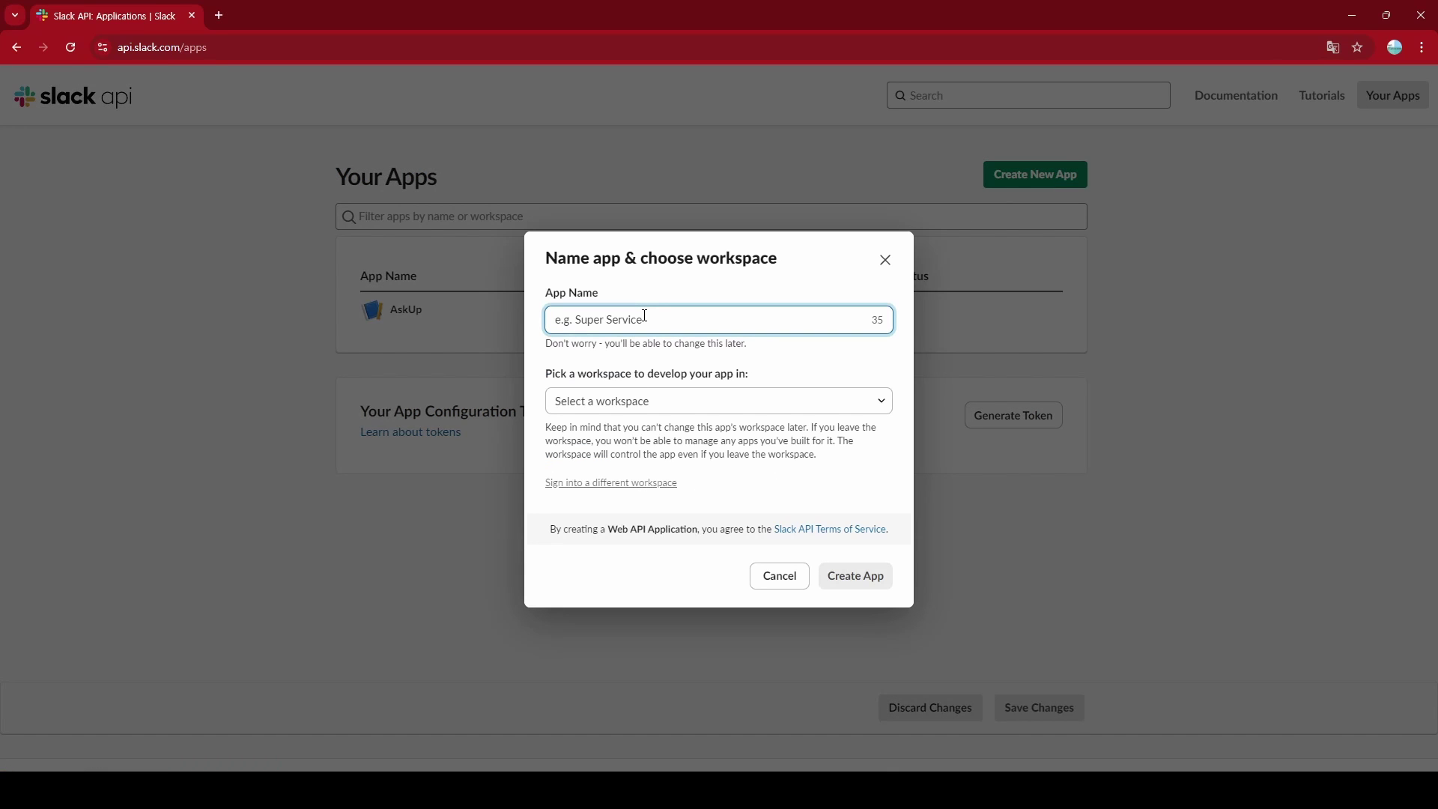
text(demo-cwmetric-alarm)
click(672, 402)
click(644, 428)
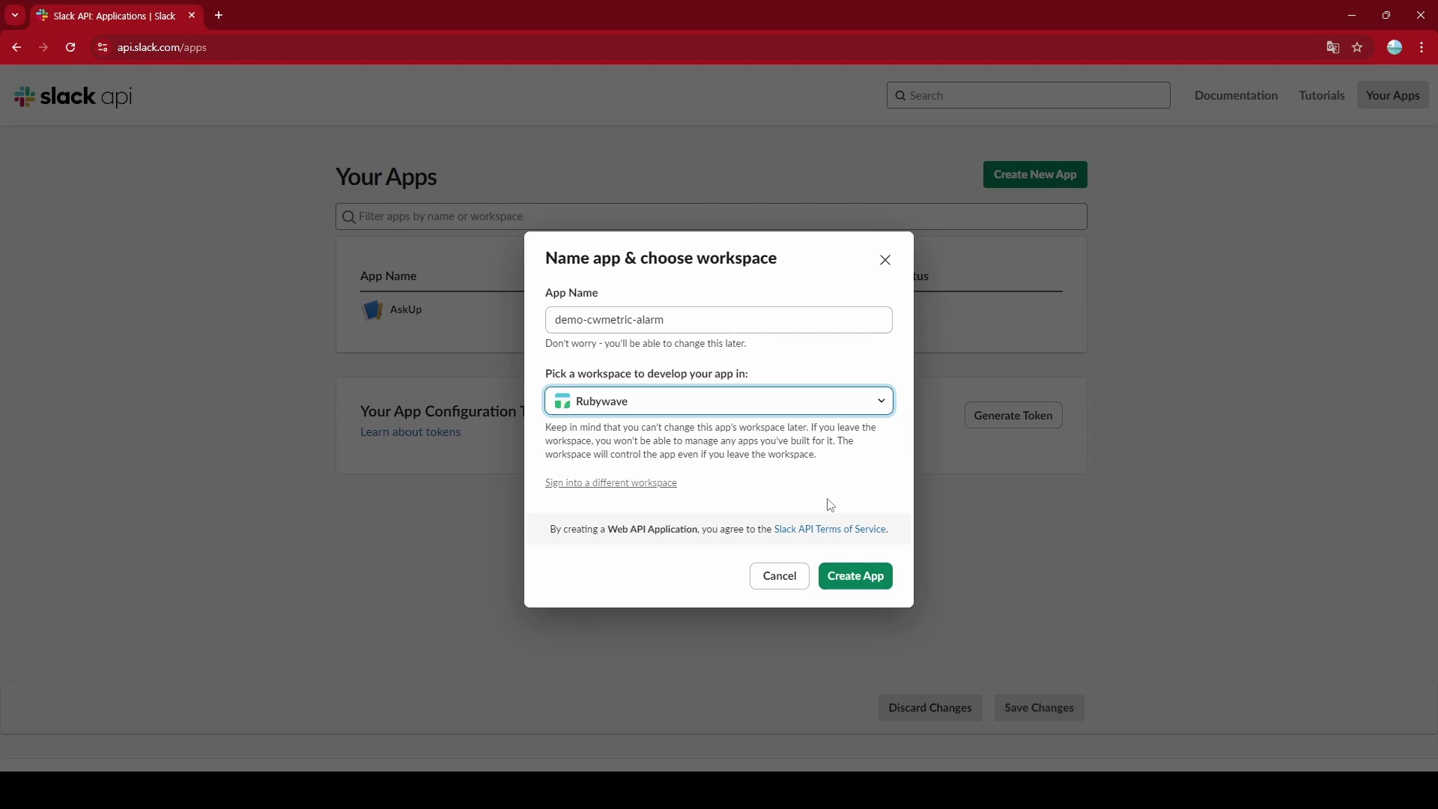
click(863, 578)
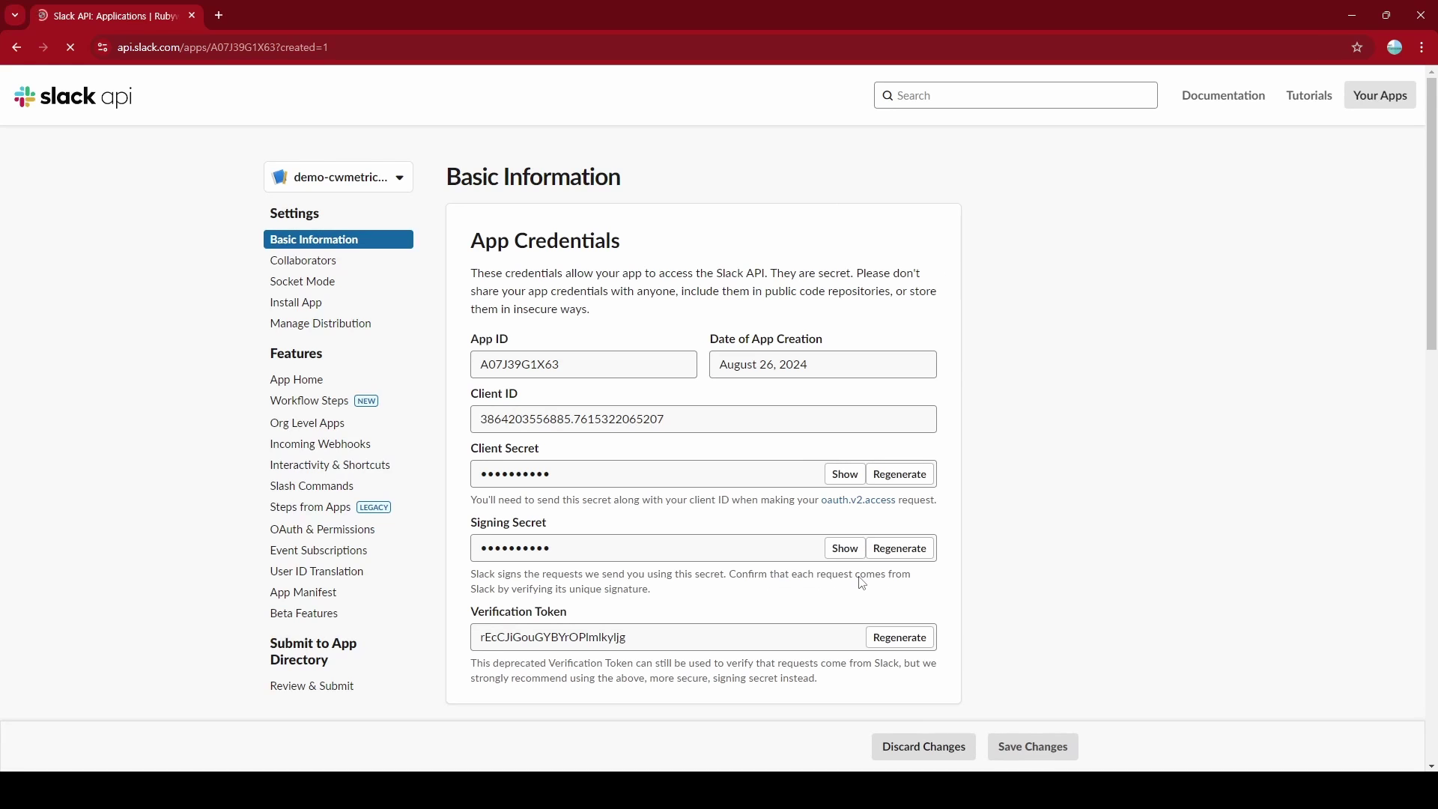
- Activate incoming webhooks for the Slack app and authorize a new webhook that posts to the demo-cwmetric-alarm channel
click(342, 453)
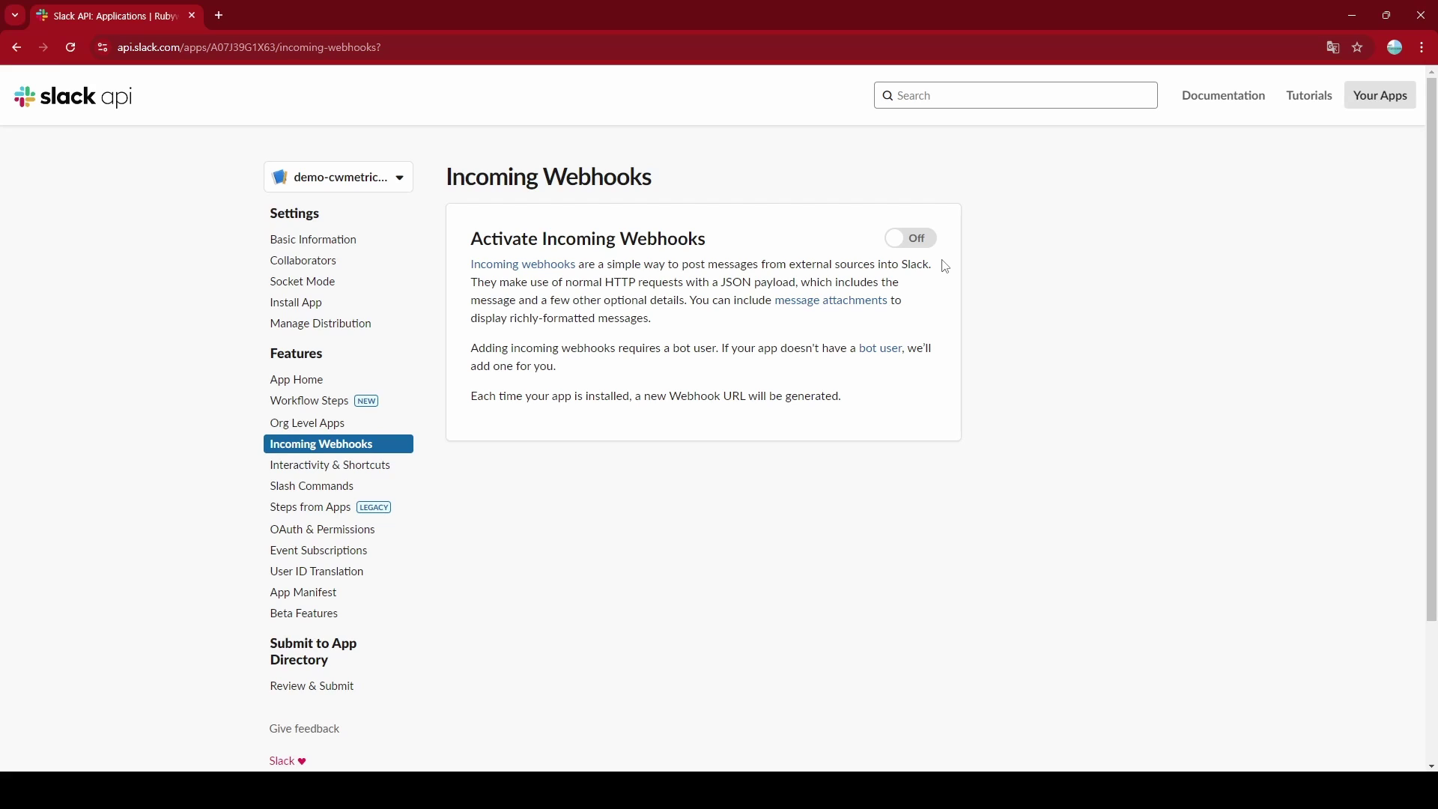
click(914, 239)
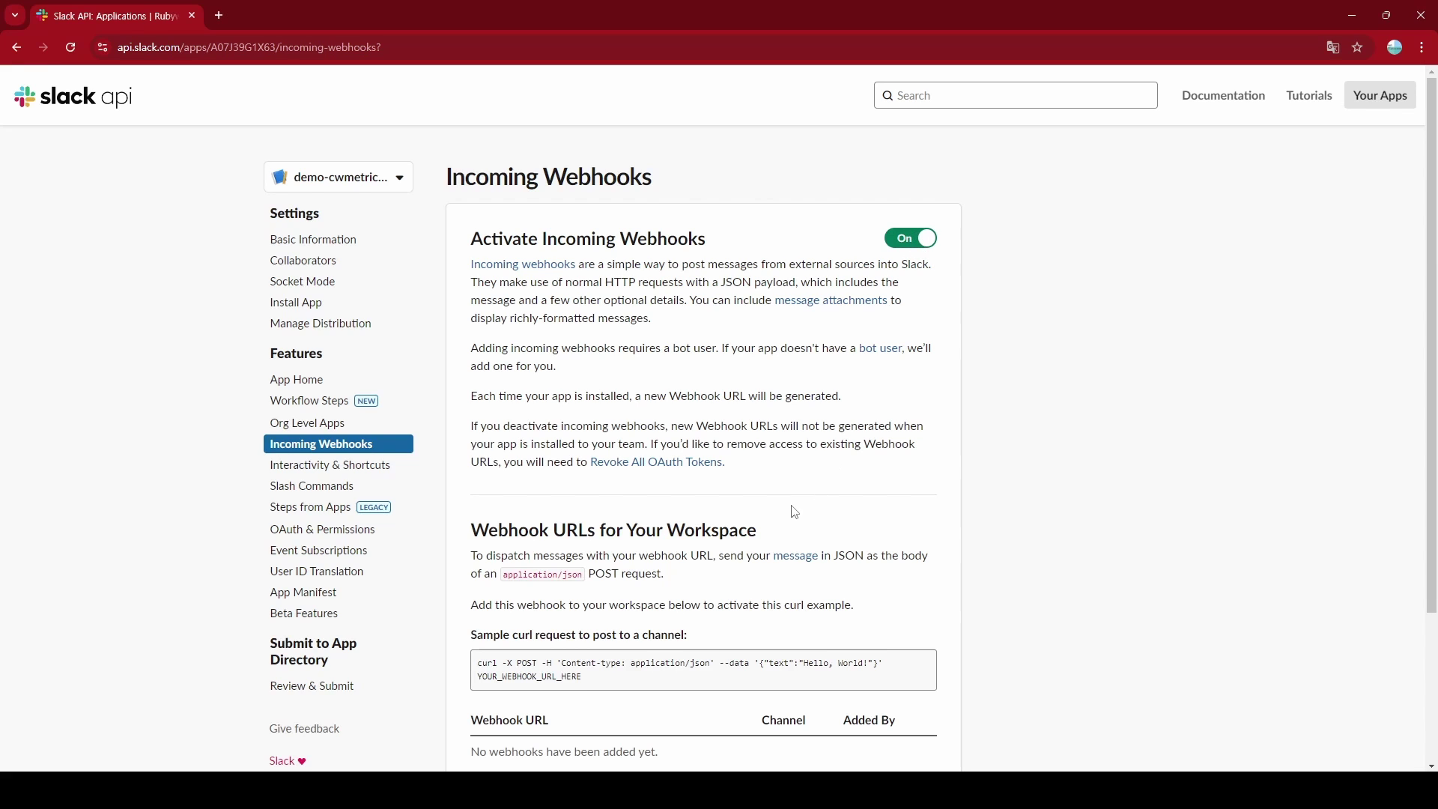
scroll(795, 513, down, 3)
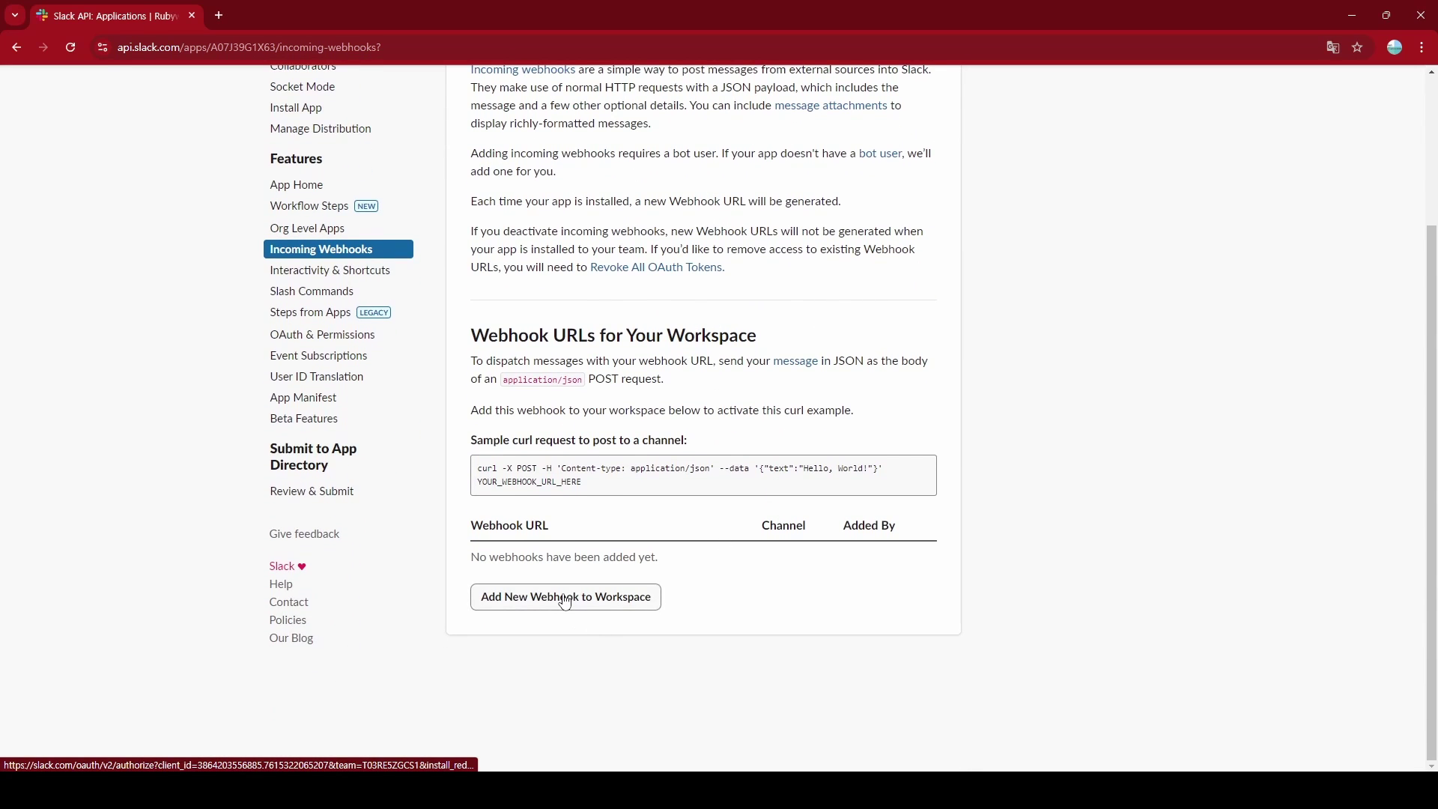
click(564, 600)
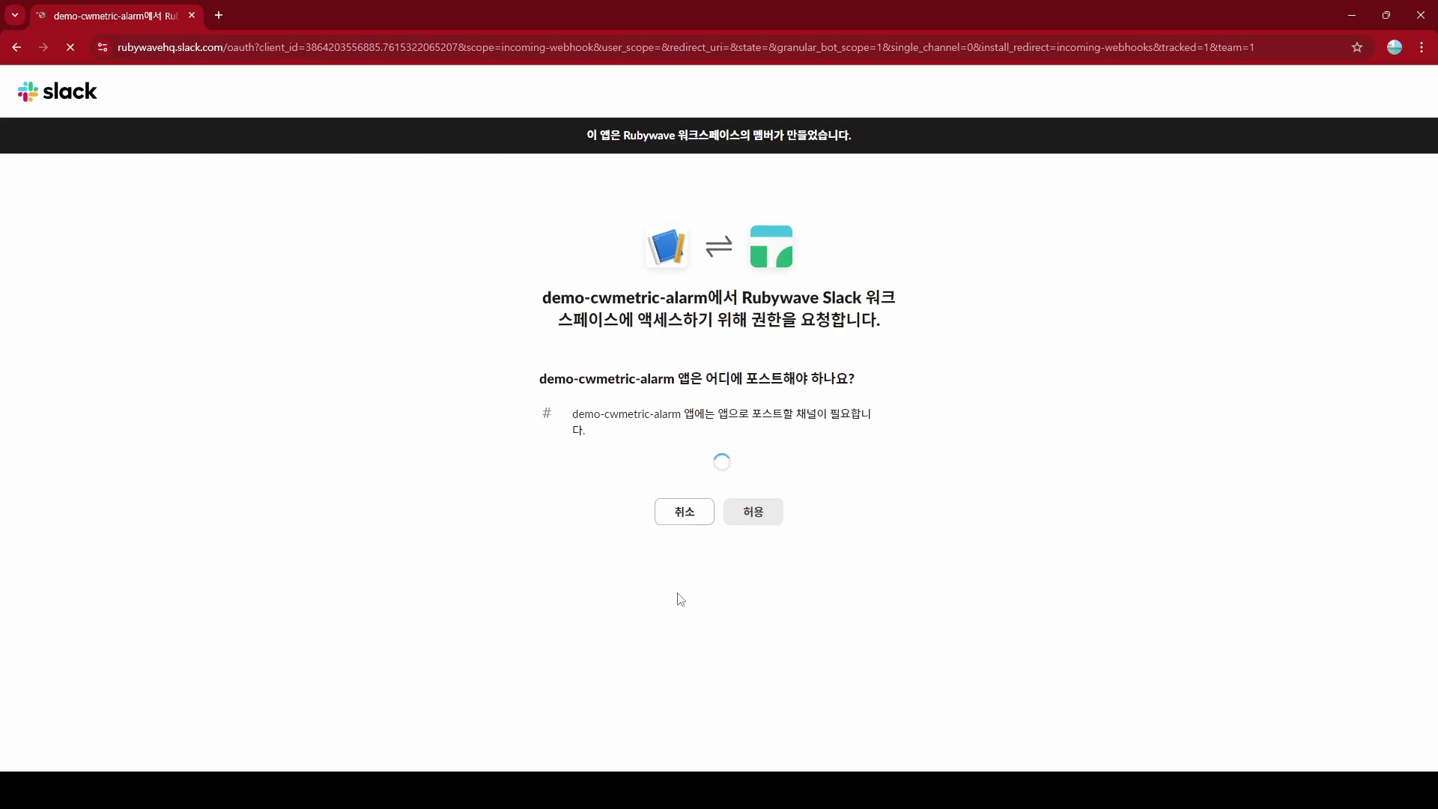
click(748, 443)
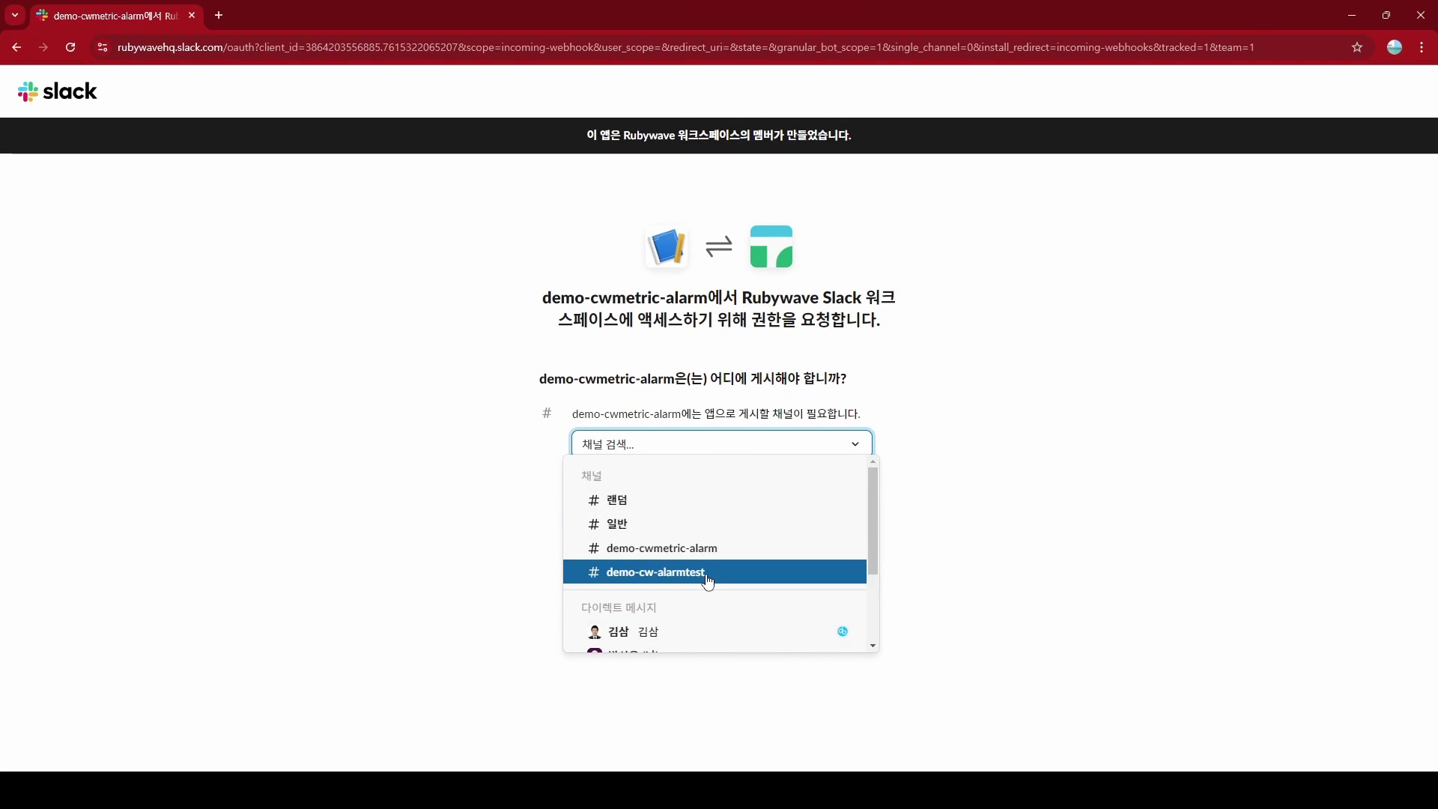
click(754, 559)
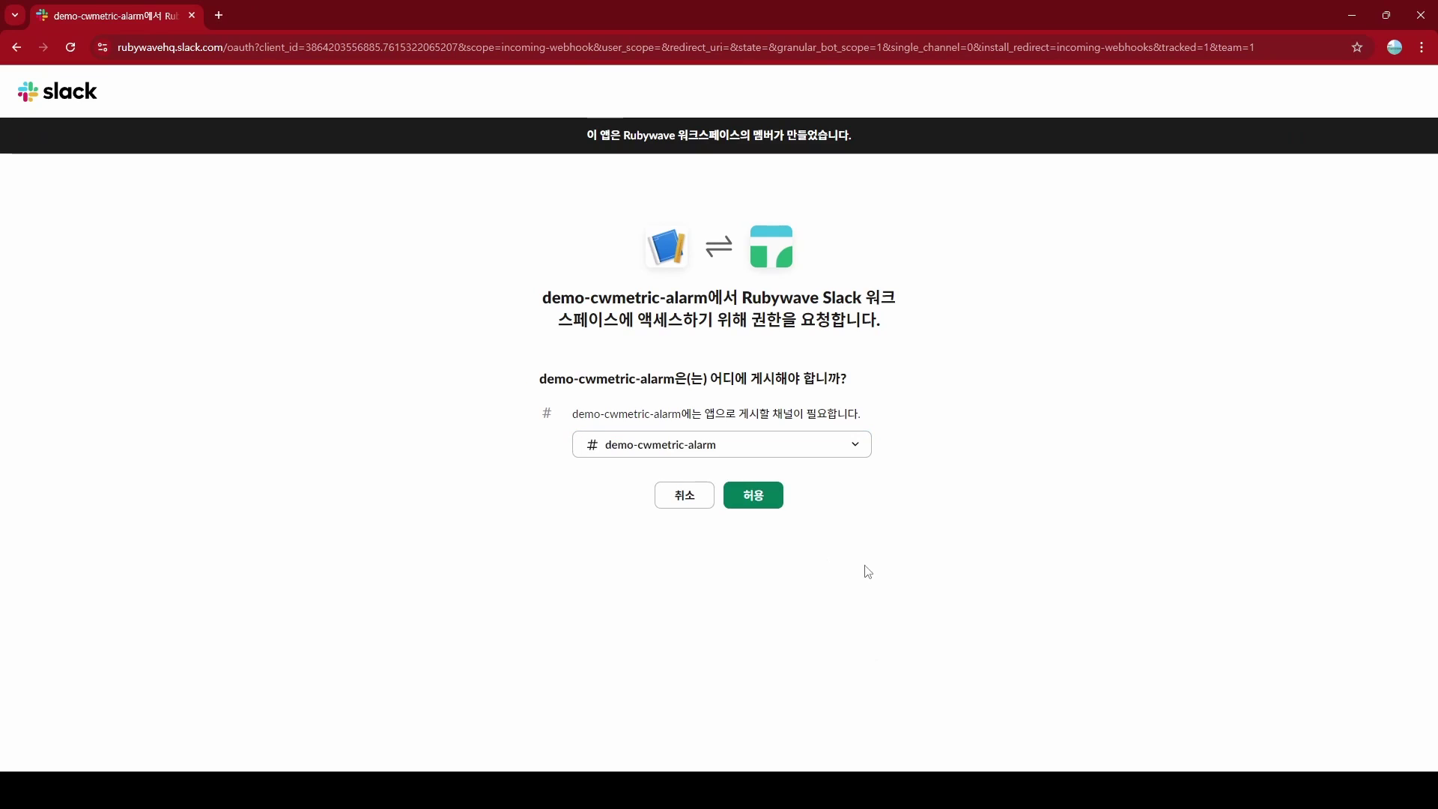
click(753, 495)
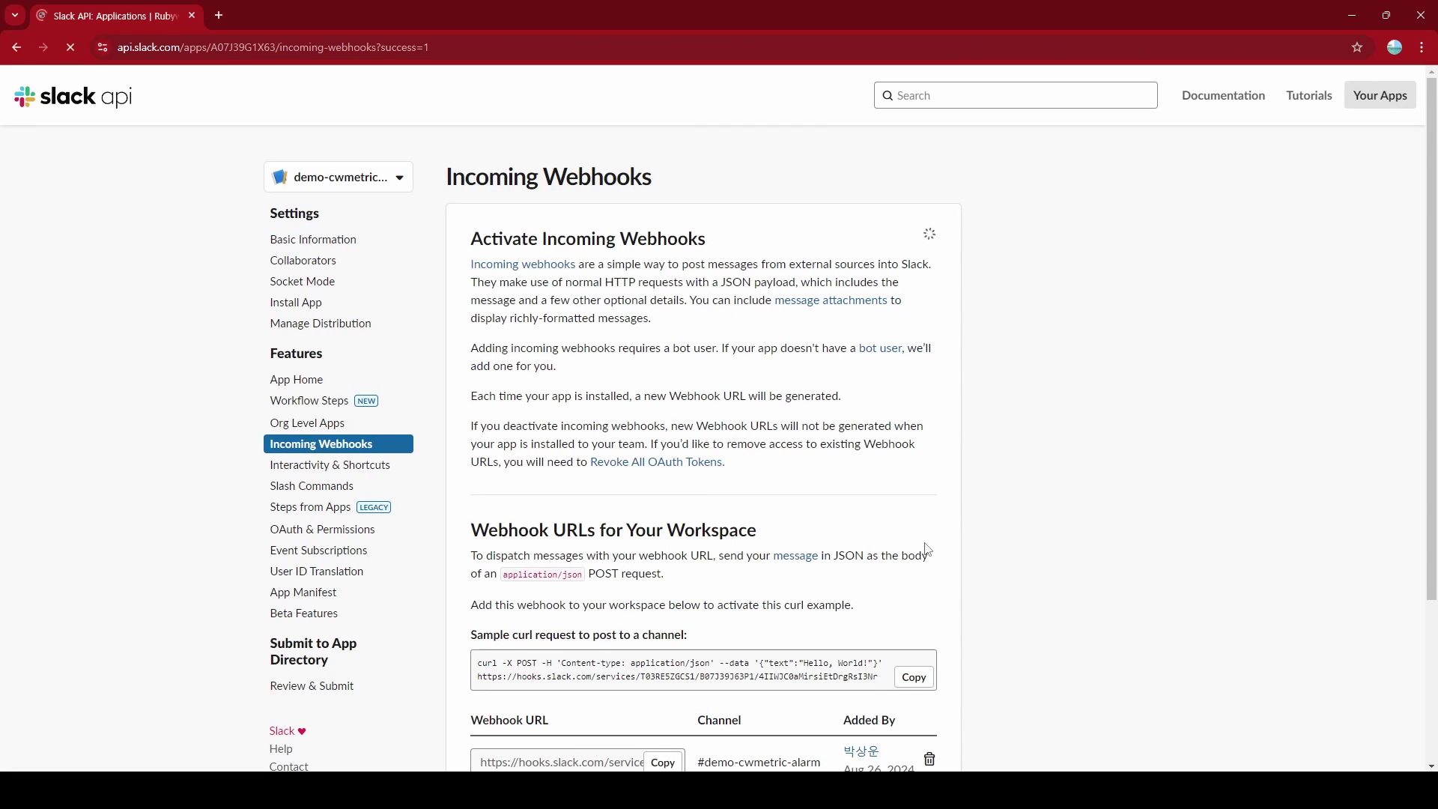
- Copy the new webhook URL, switch to Visual Studio Code and paste it as the WEBHOOK_URL value in .env
scroll(843, 455, down, 5)
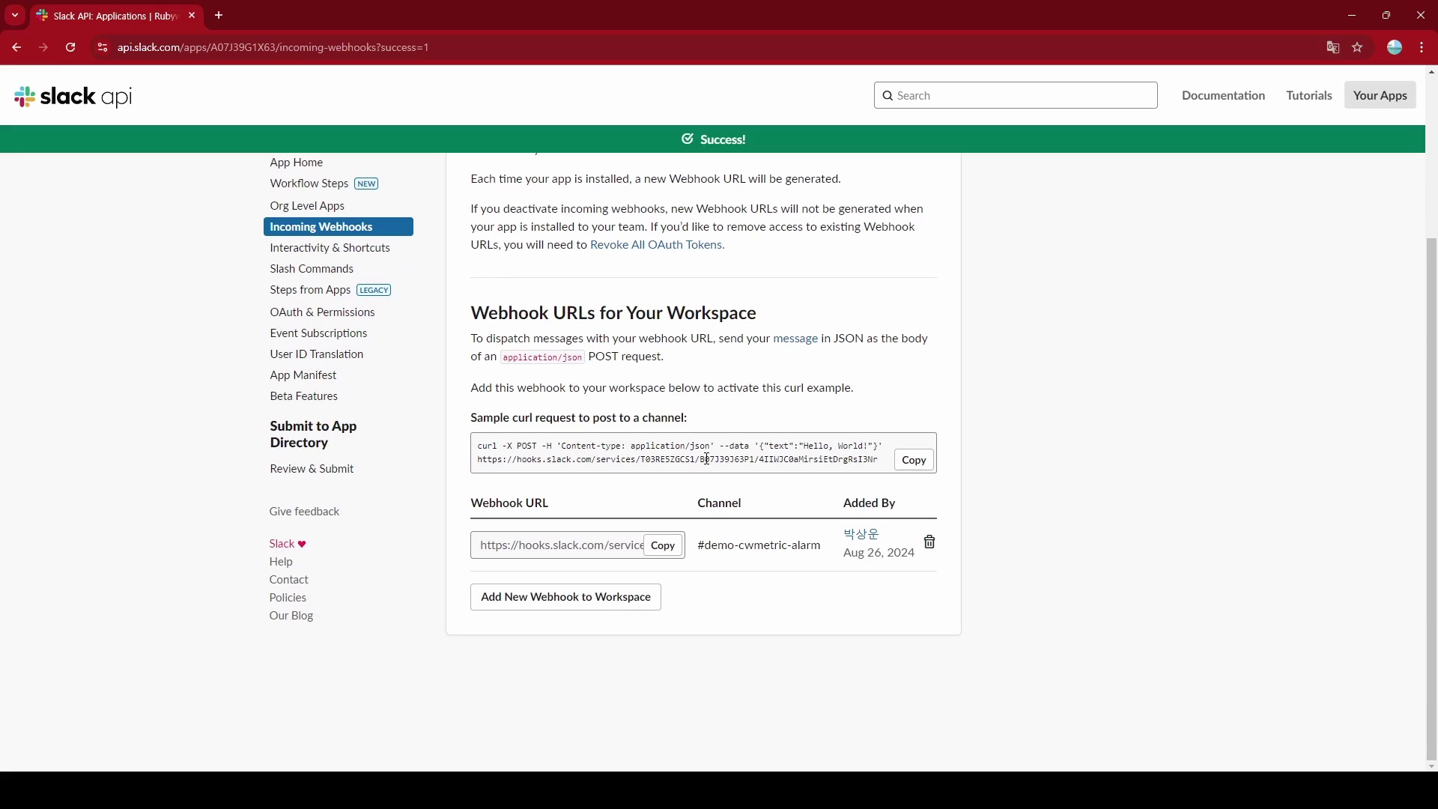
click(663, 545)
click(1337, 4)
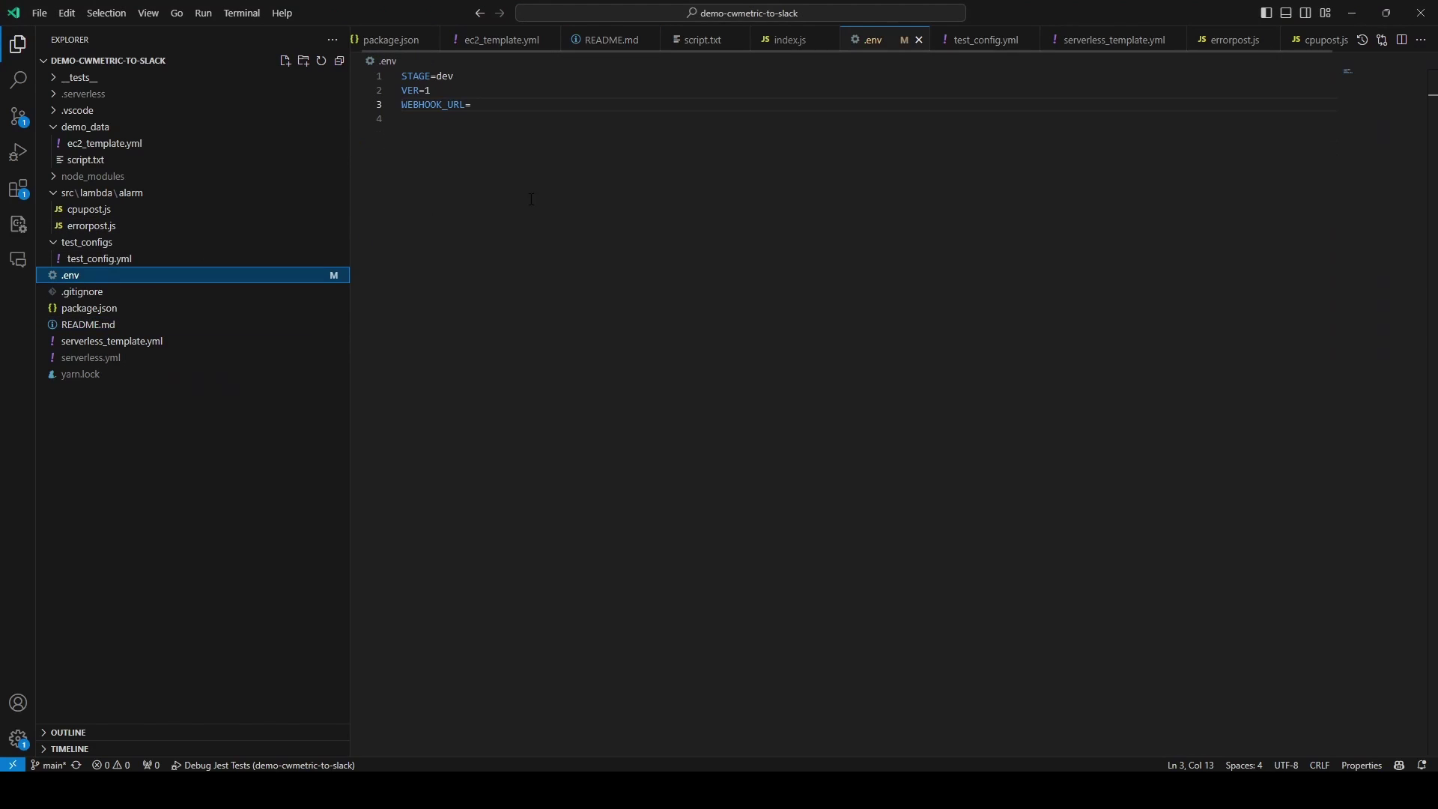
key(ctrl+v)
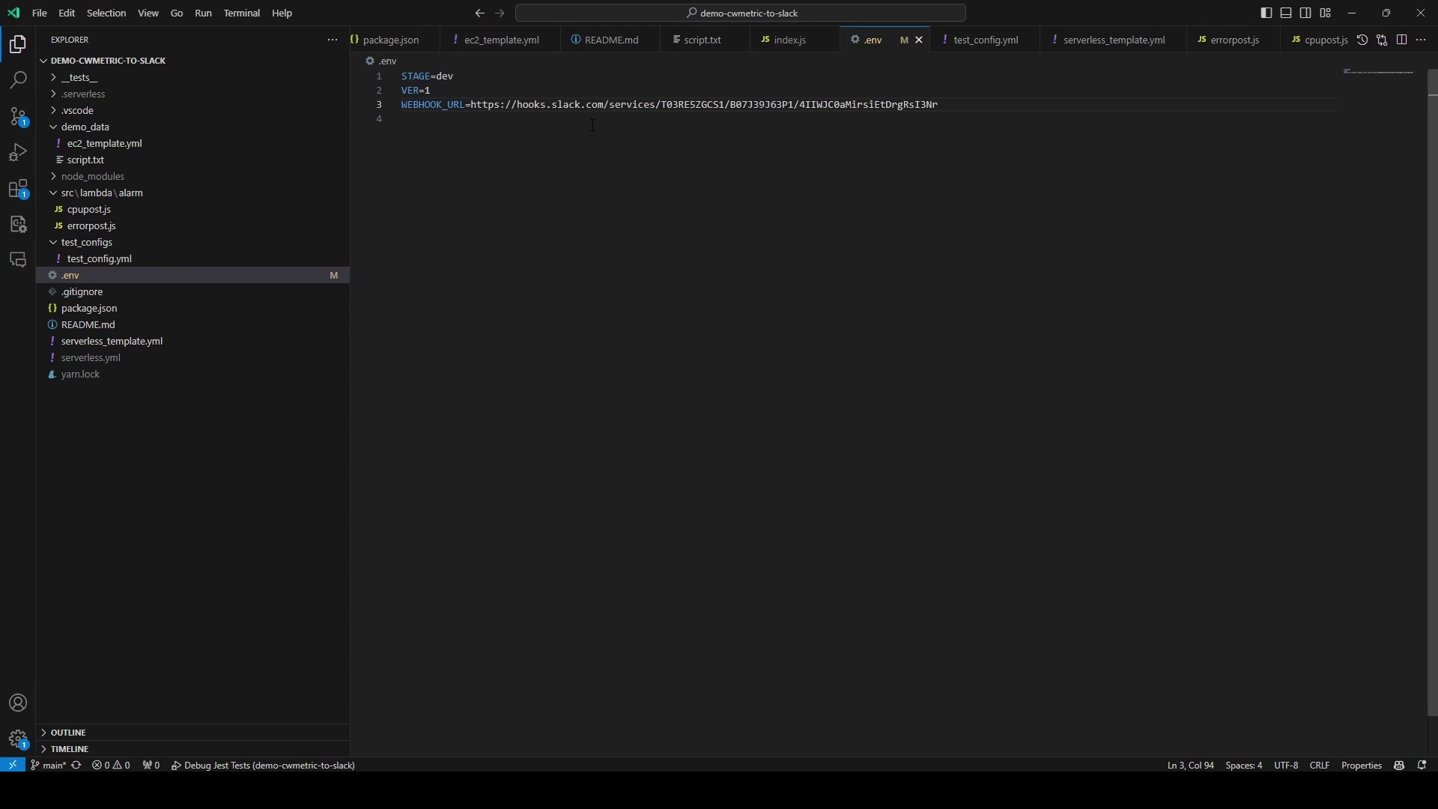
- Following README.md, run yarn in a new terminal and deploy with yarn deploy --aws-profile admin_rubywave_lecture_sandbox
click(156, 327)
drag(402, 147, 419, 90)
click(242, 12)
click(275, 32)
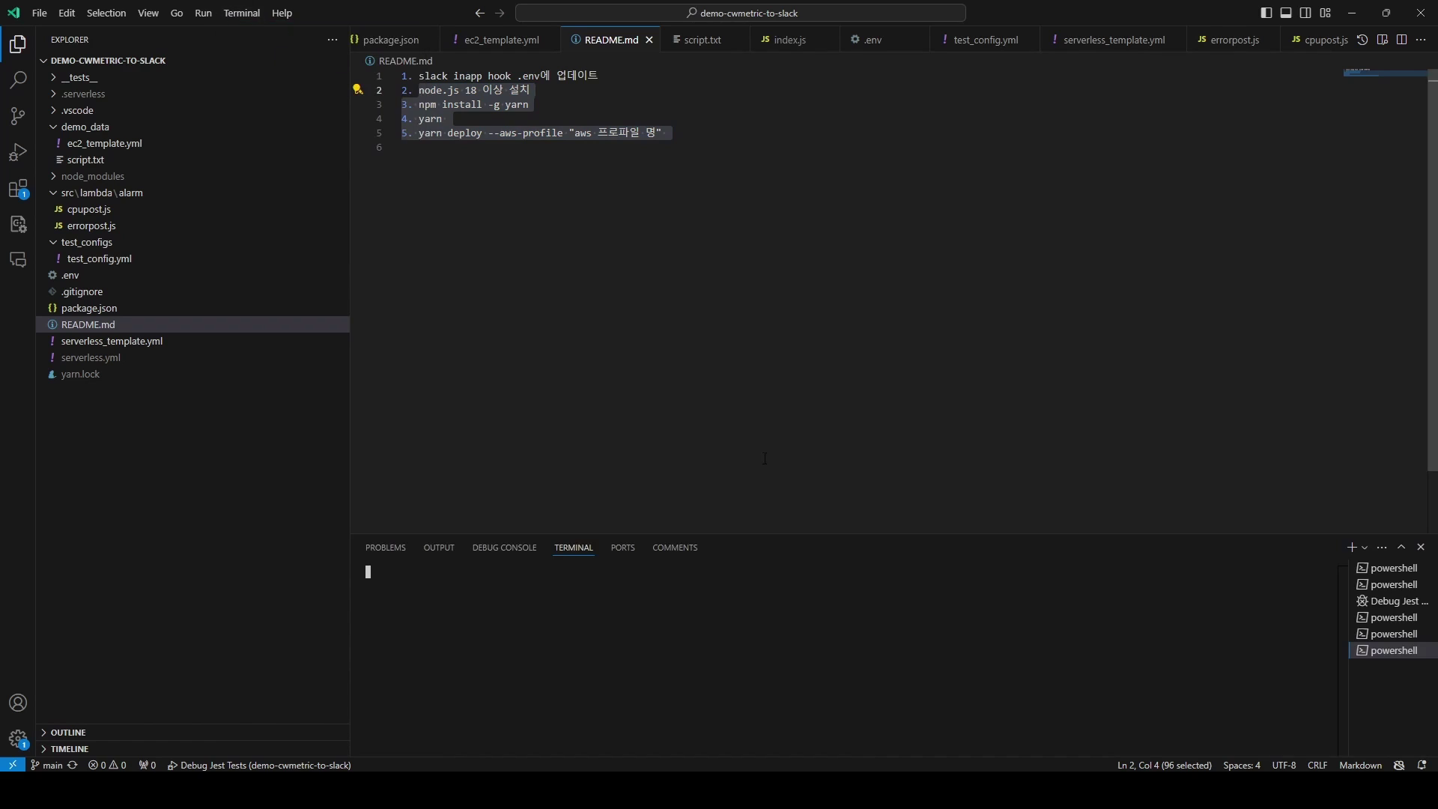
text(yarn)
key(Return)
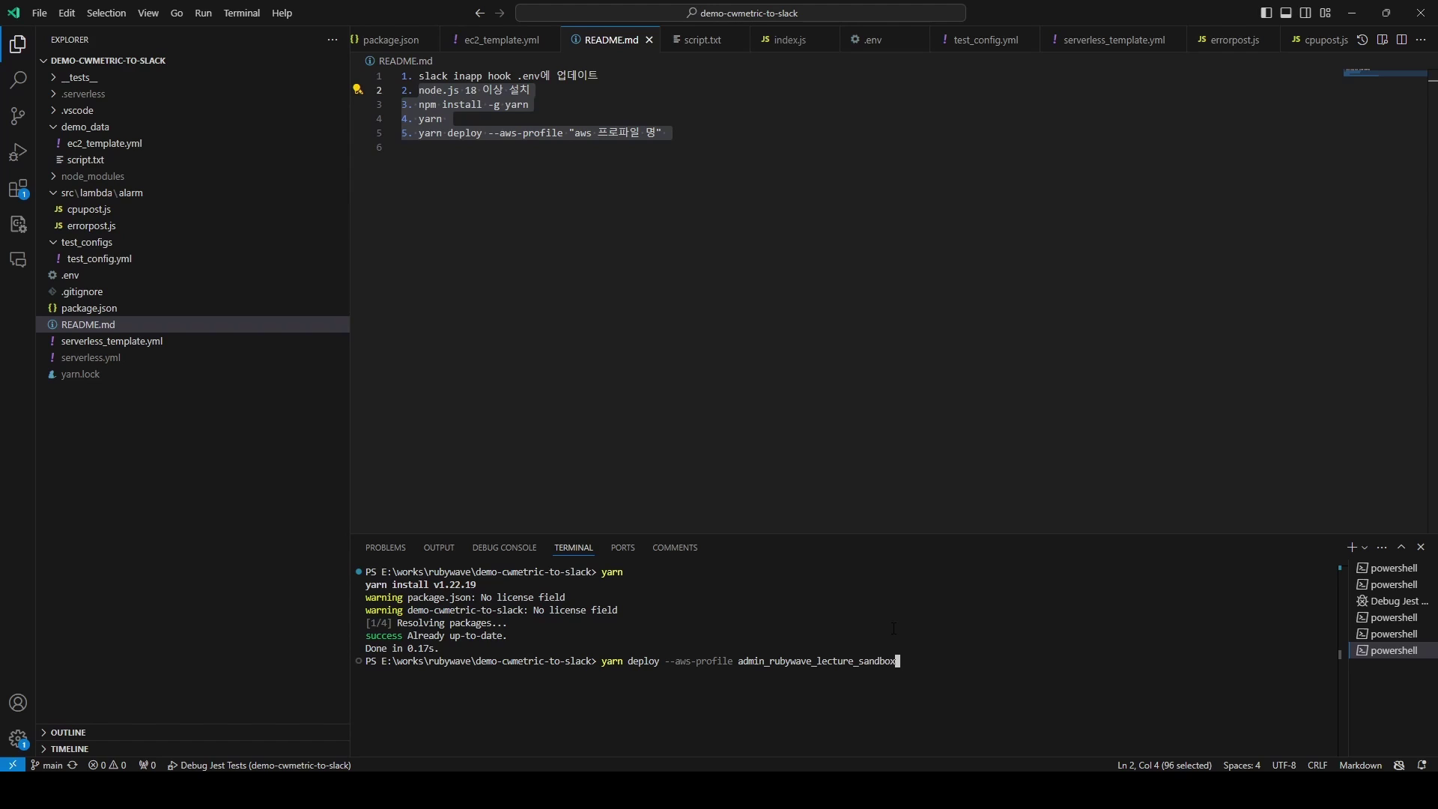
key(Return)
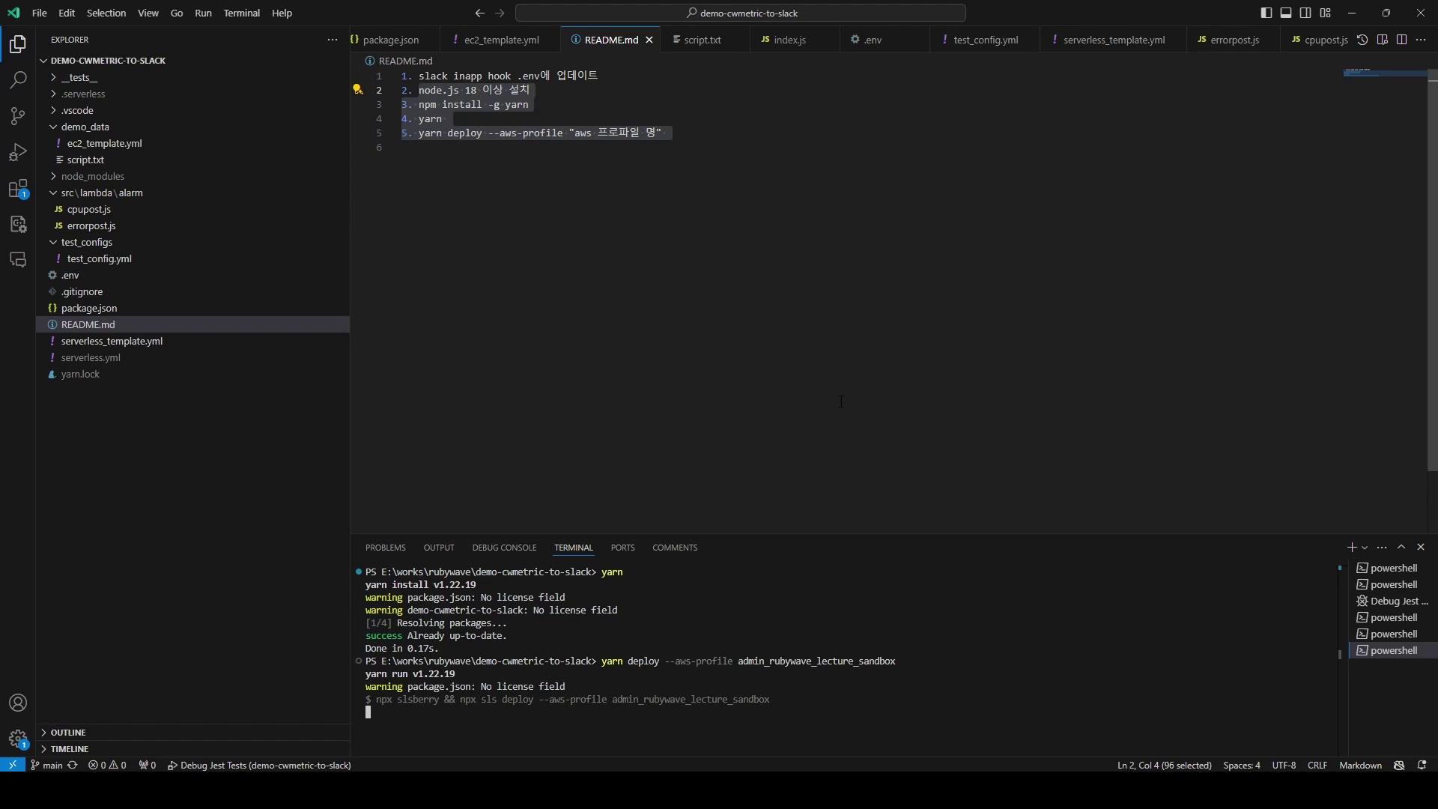
- Examine the handler in cpupost.js, especially its CPU alarm message text and the webhook post call
click(118, 215)
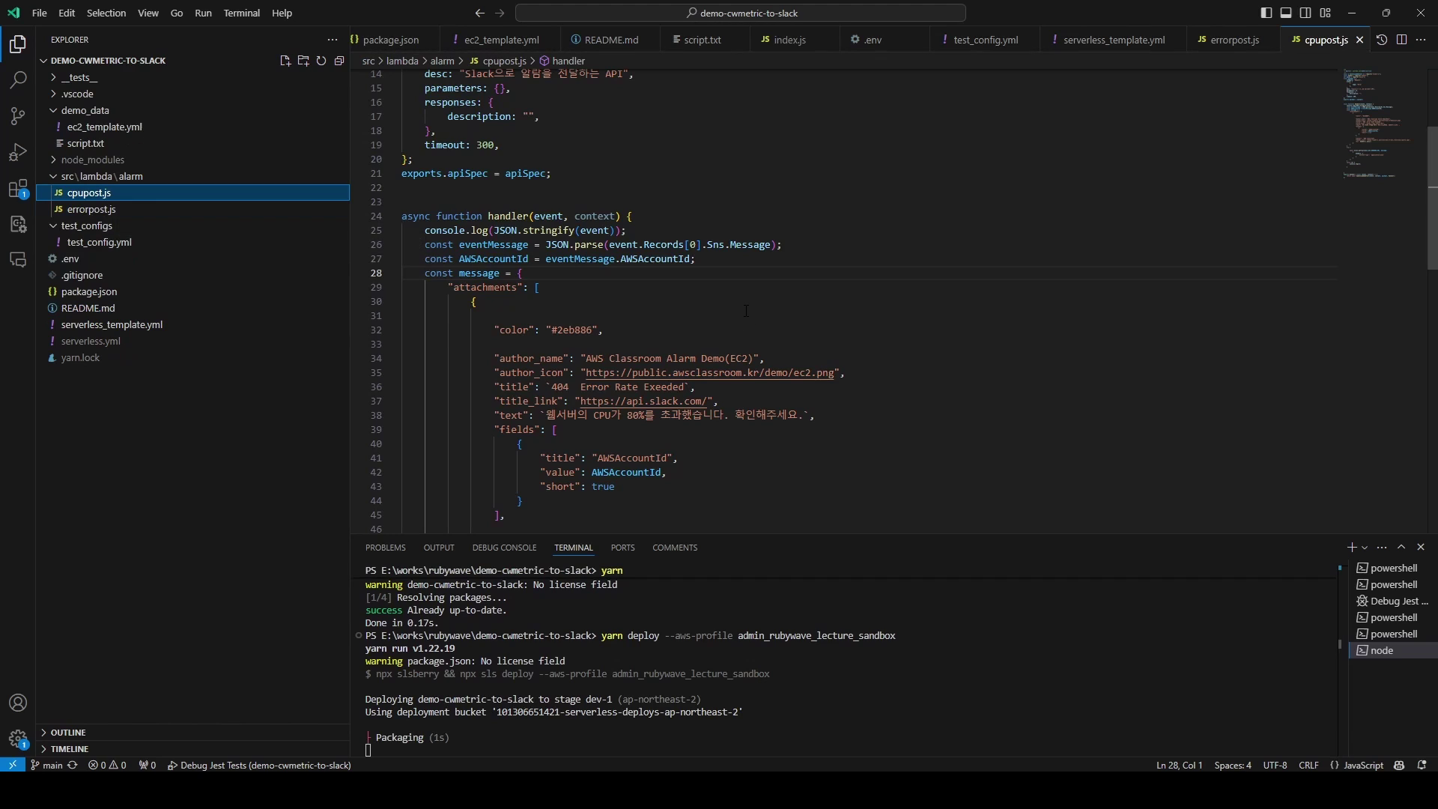
scroll(727, 319, down, 4)
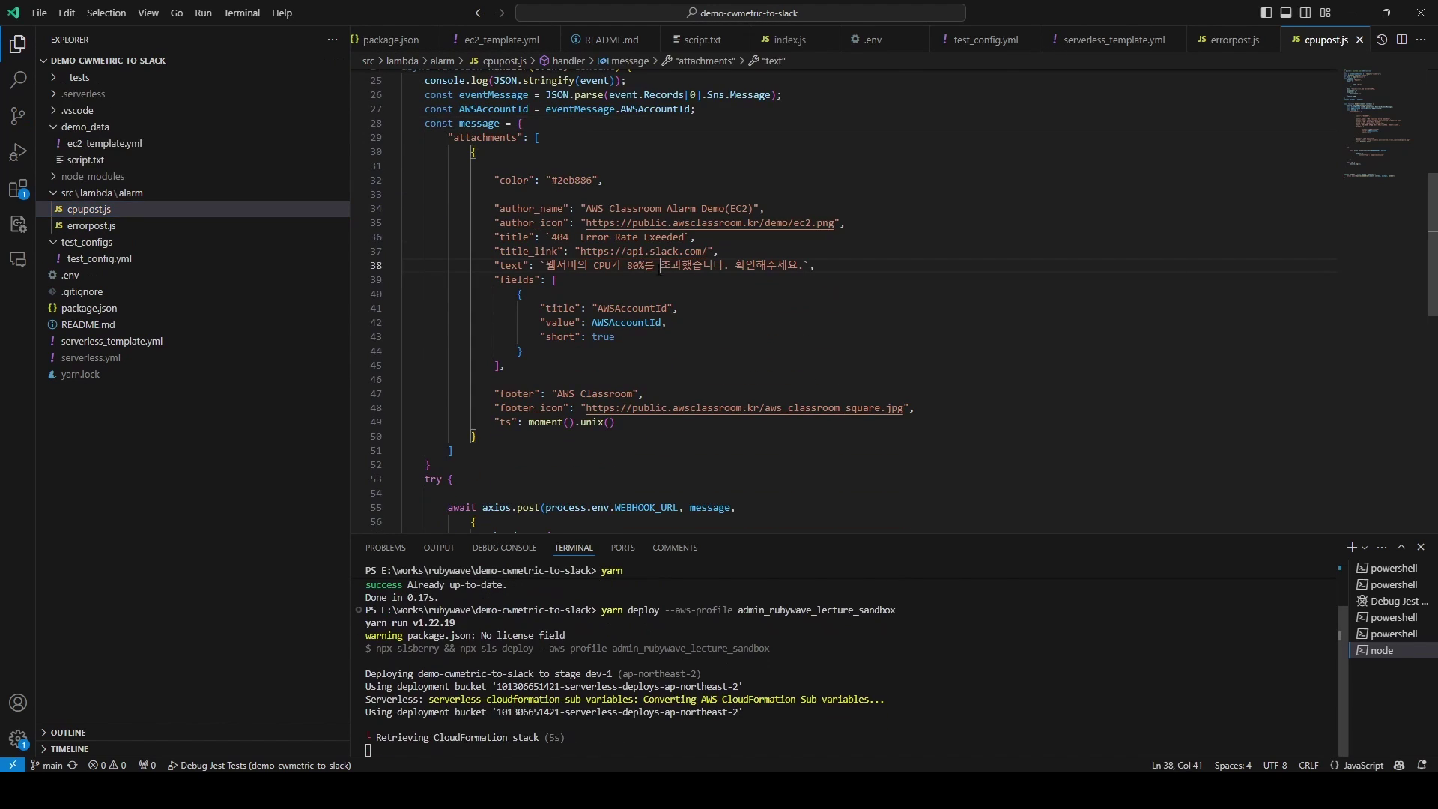
drag(662, 267, 528, 266)
scroll(528, 266, down, 4)
- Compare errorpost.js with cpupost.js and examine the 404 alarm message attachment in its handler
click(194, 226)
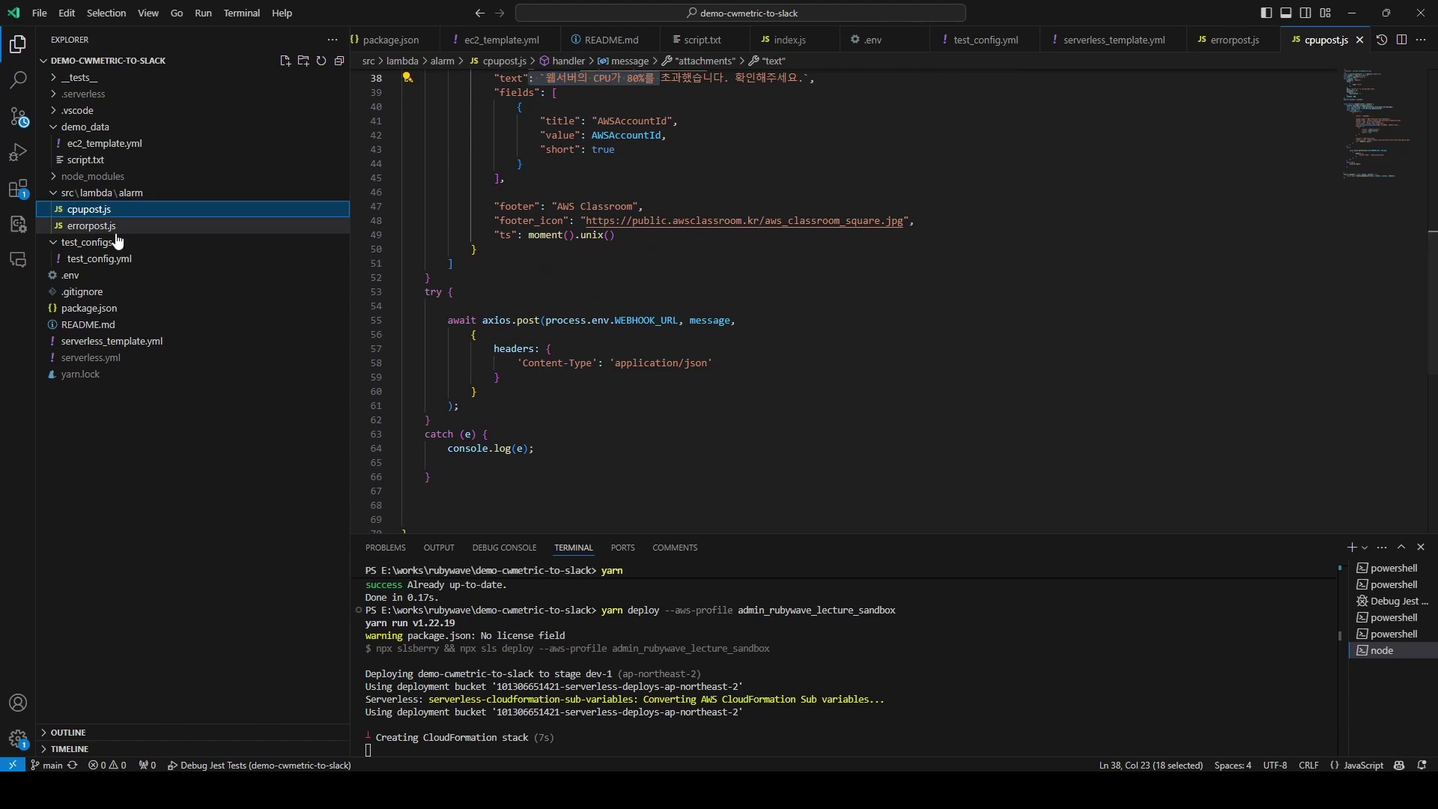
drag(494, 233, 615, 447)
click(158, 213)
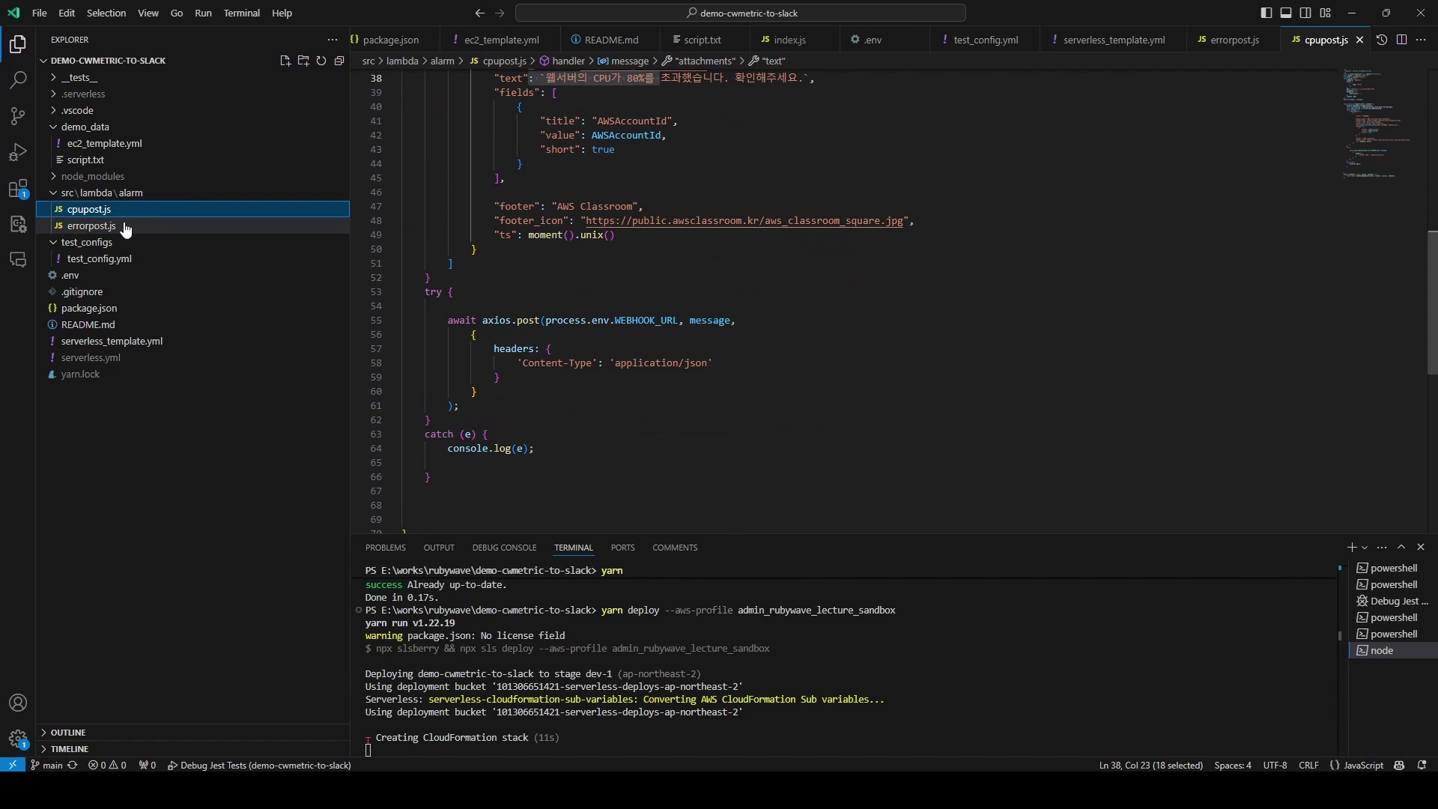
click(174, 226)
scroll(729, 339, up, 7)
scroll(729, 339, down, 4)
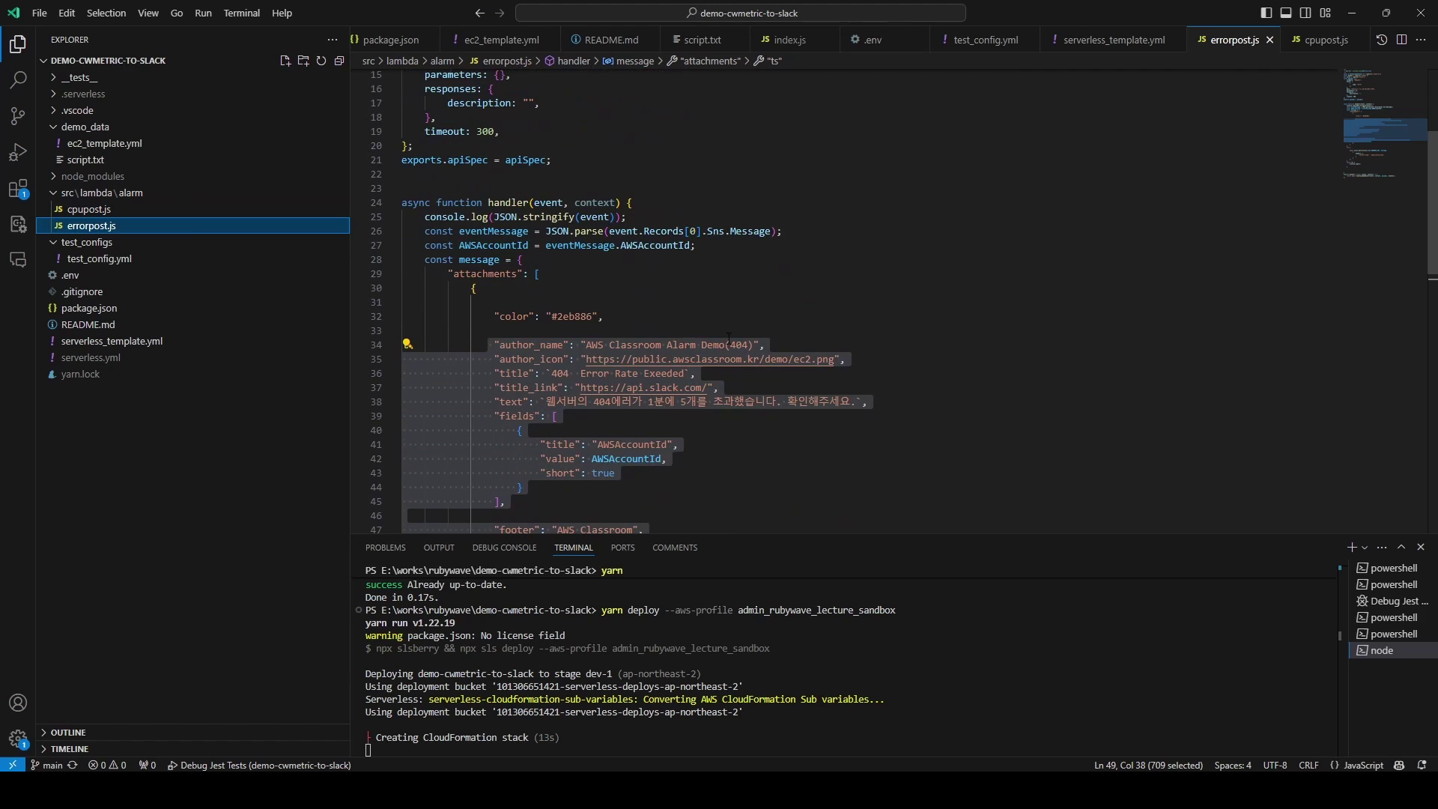
scroll(729, 339, down, 4)
scroll(704, 322, up, 8)
scroll(674, 311, down, 8)
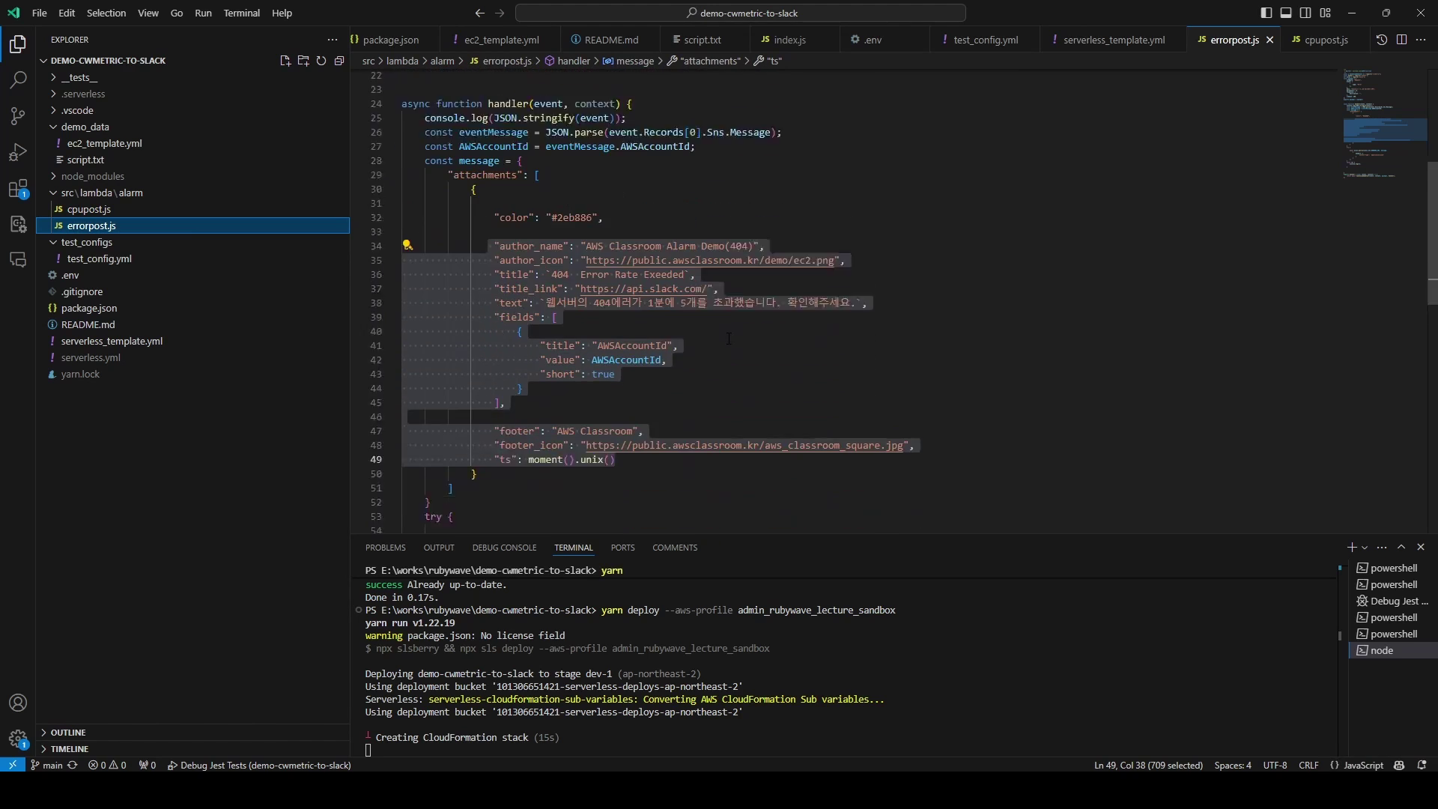
- Examine the CPU and error alarm SNS topics, Lambda subscriptions and invoke permissions in serverless_template.yml
click(111, 343)
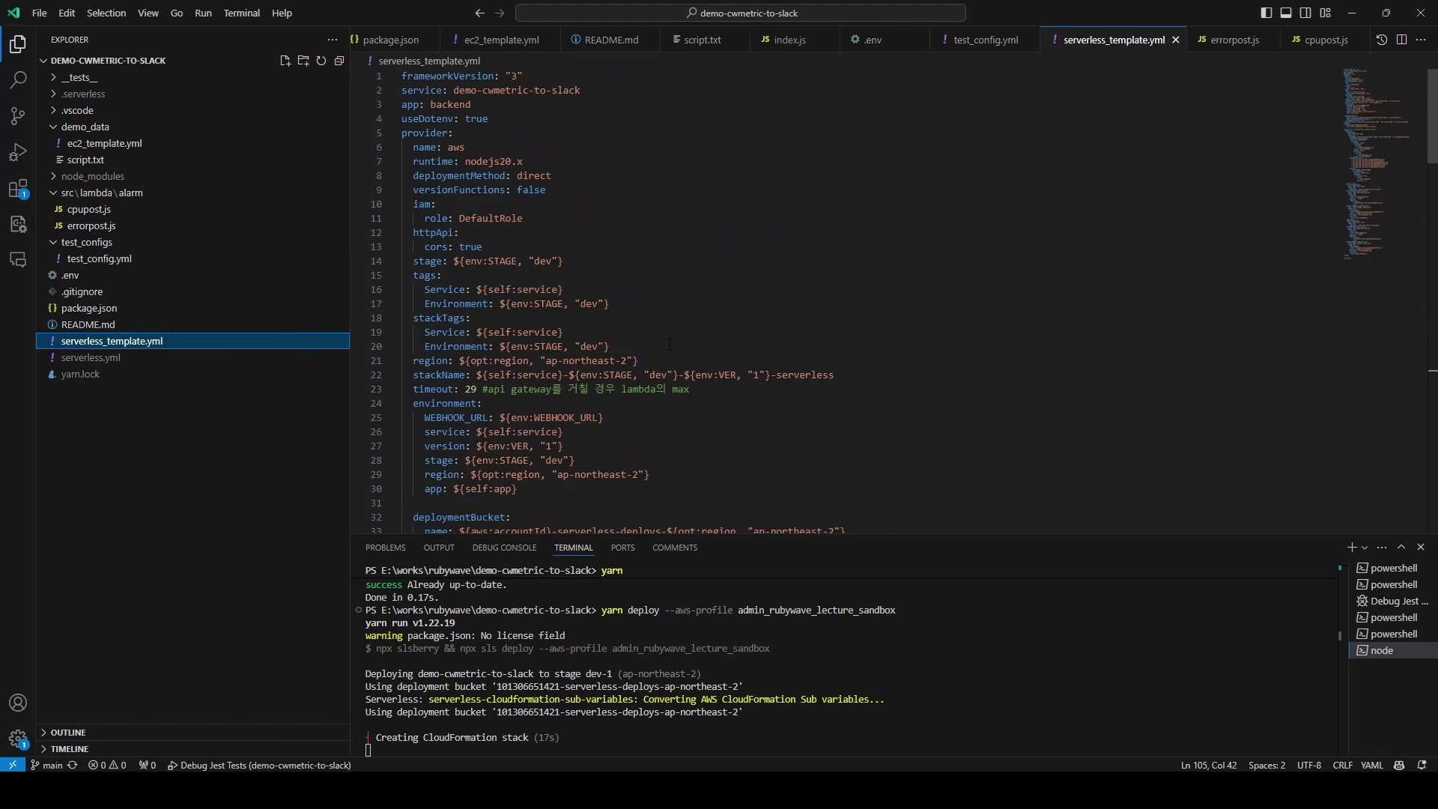
scroll(685, 352, down, 15)
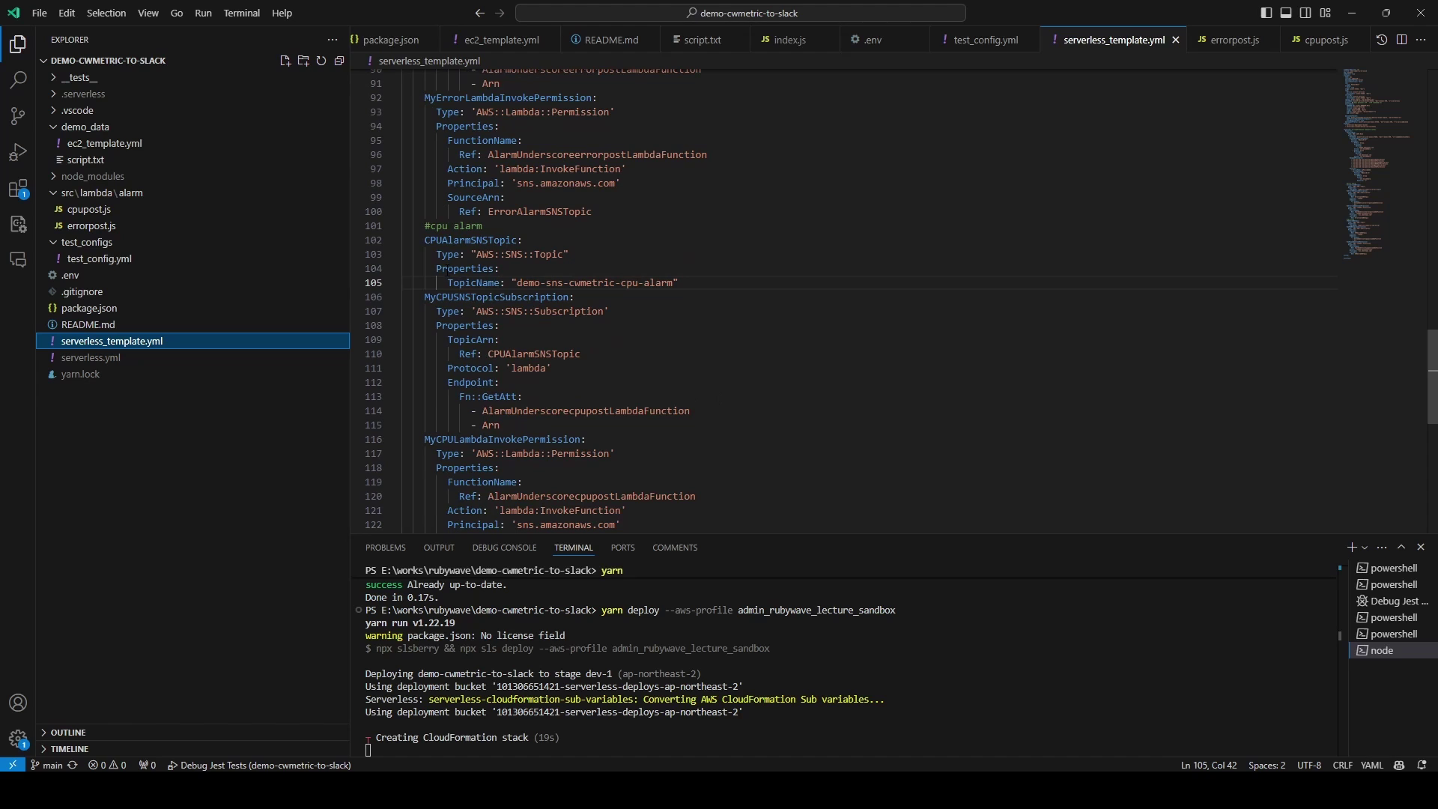
drag(424, 240, 679, 283)
scroll(740, 415, down, 2)
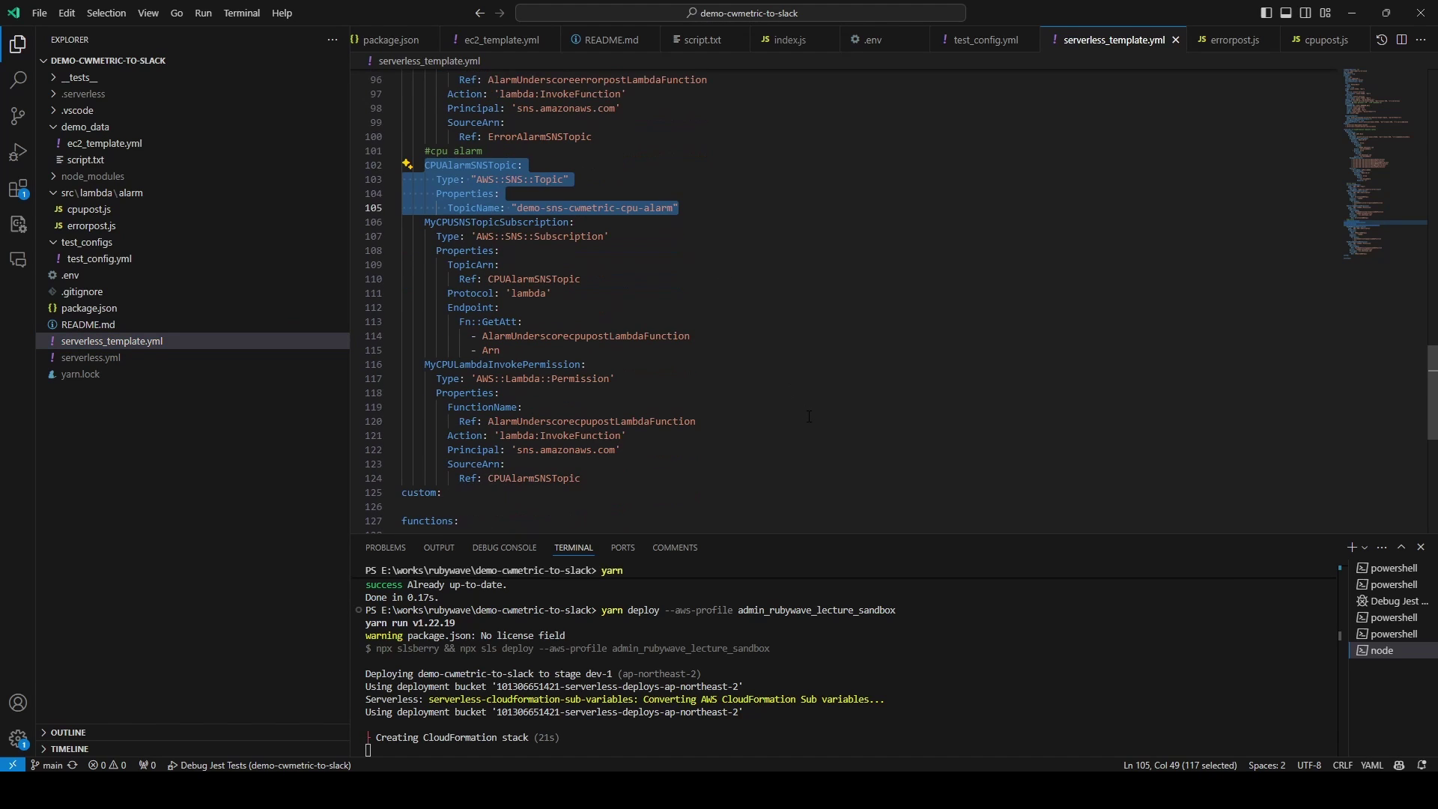
scroll(740, 415, up, 1)
scroll(739, 415, up, 3)
scroll(709, 419, up, 3)
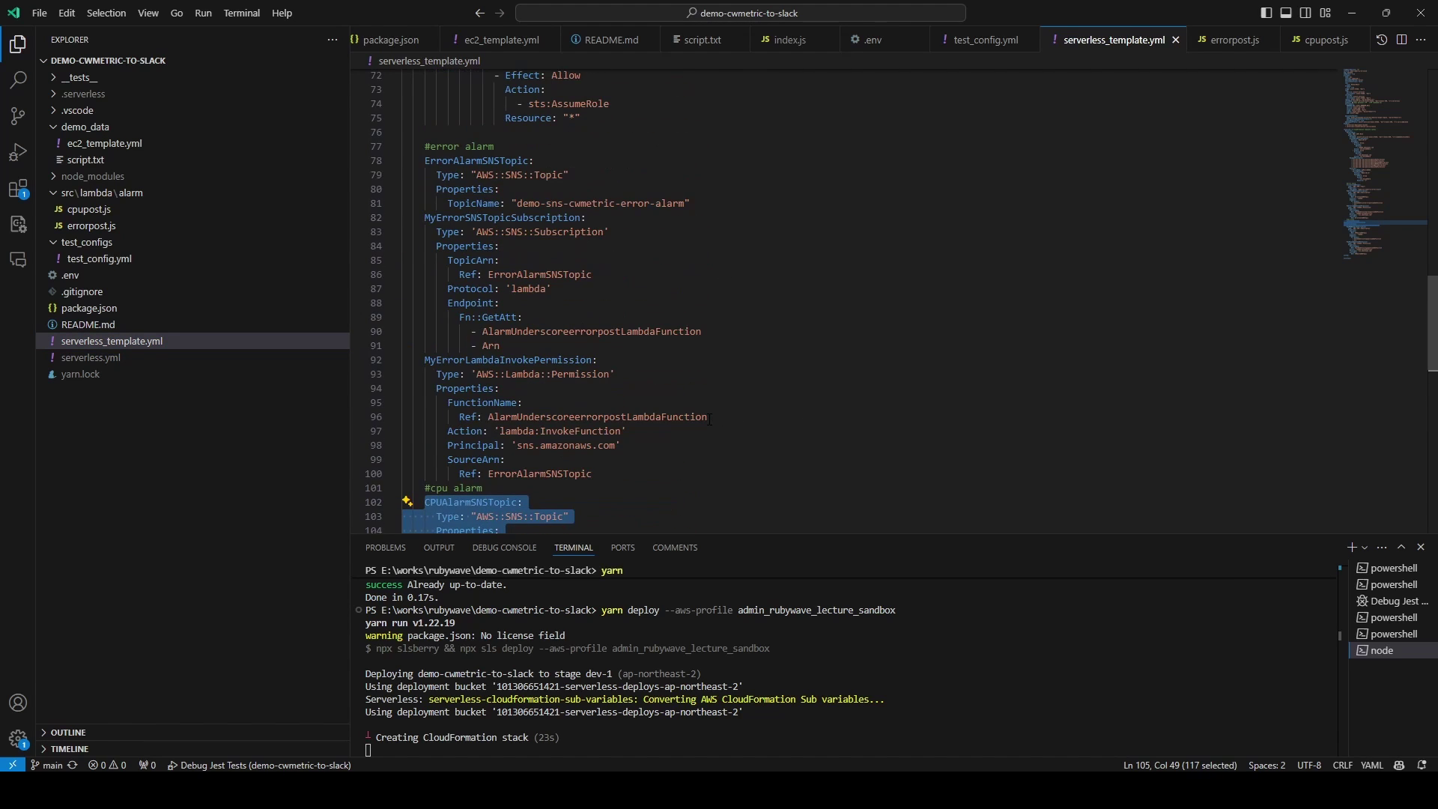
scroll(700, 397, down, 8)
scroll(723, 414, up, 4)
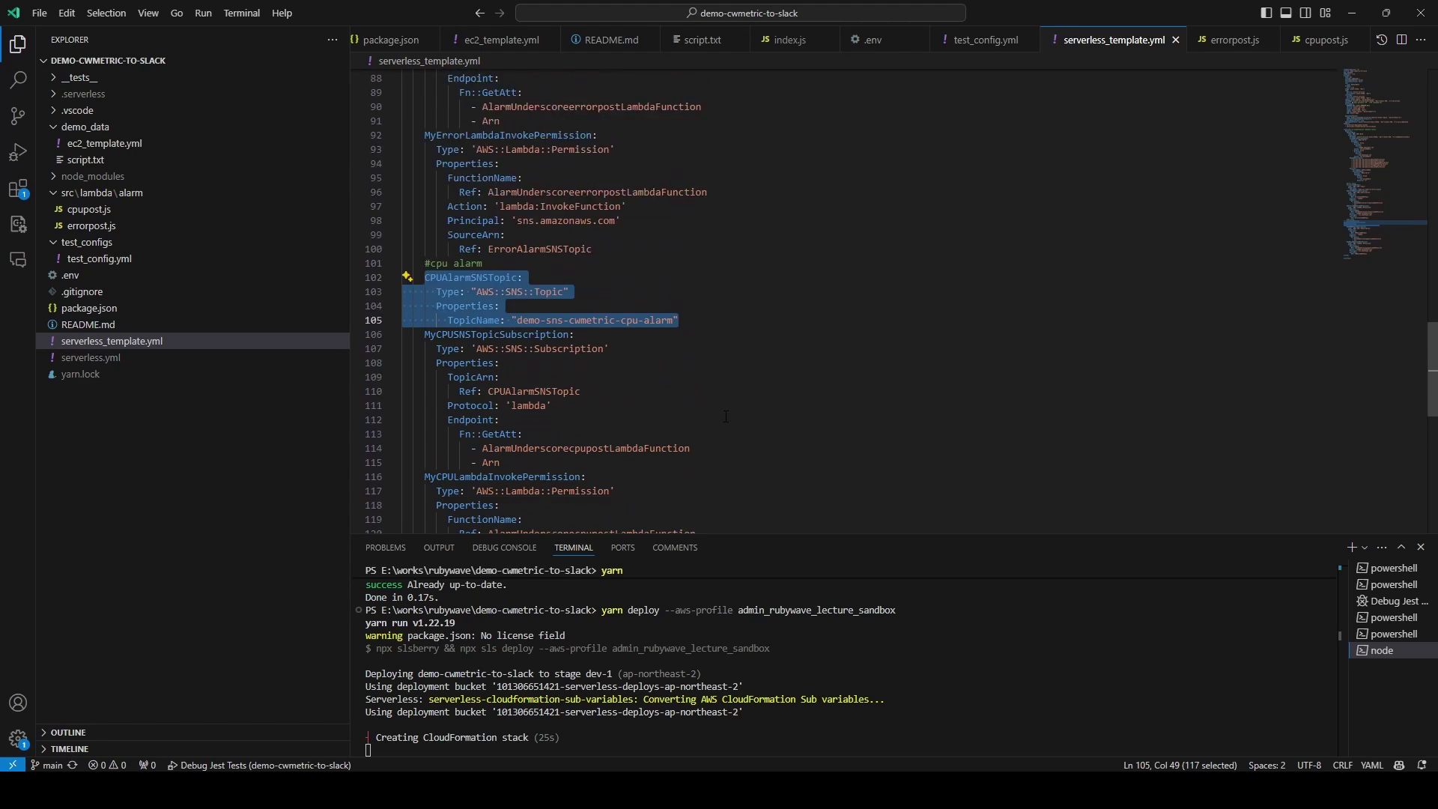
scroll(723, 413, up, 3)
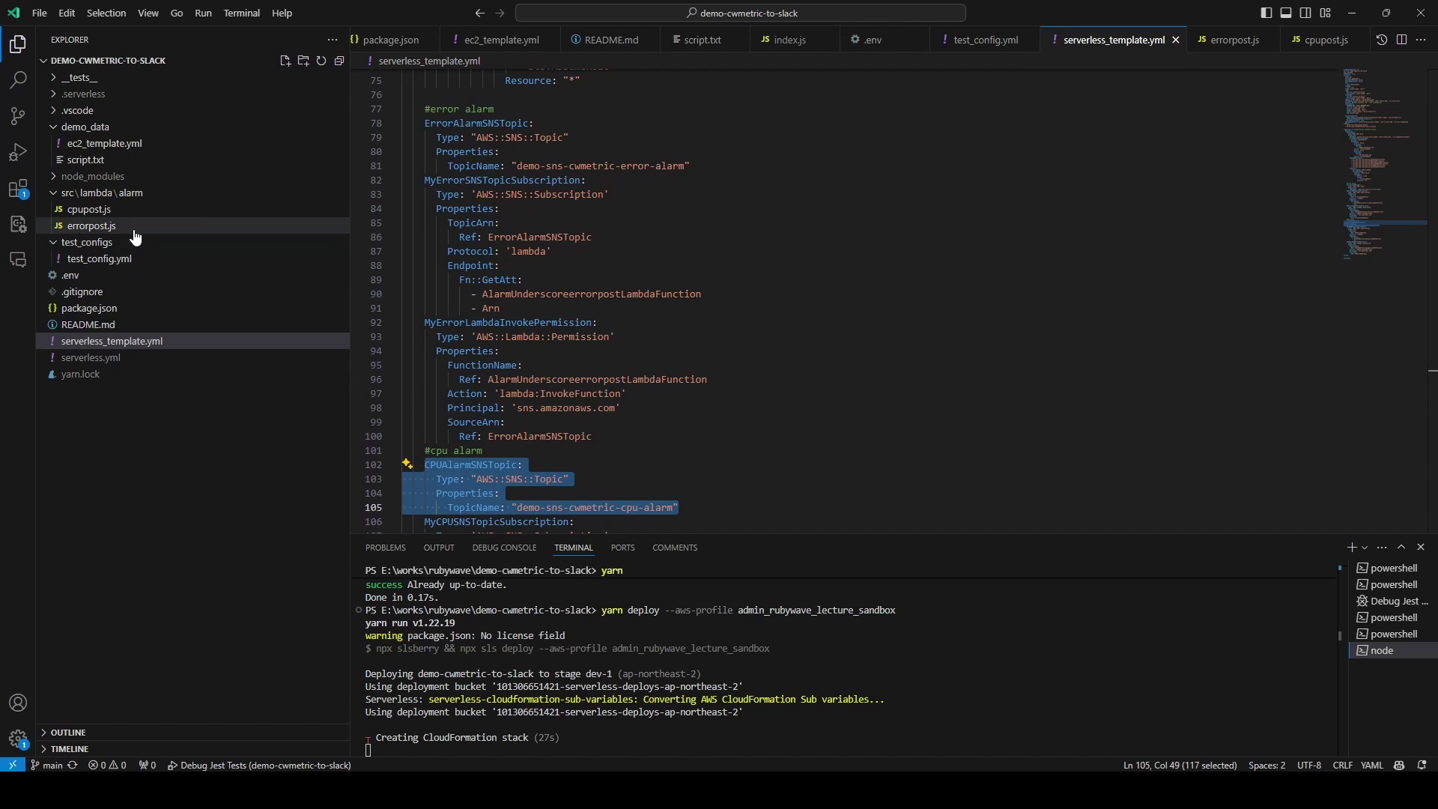
- Reopen errorpost.js and examine the attachment fields, author icon and webhook request while the deployment runs
click(138, 227)
click(619, 284)
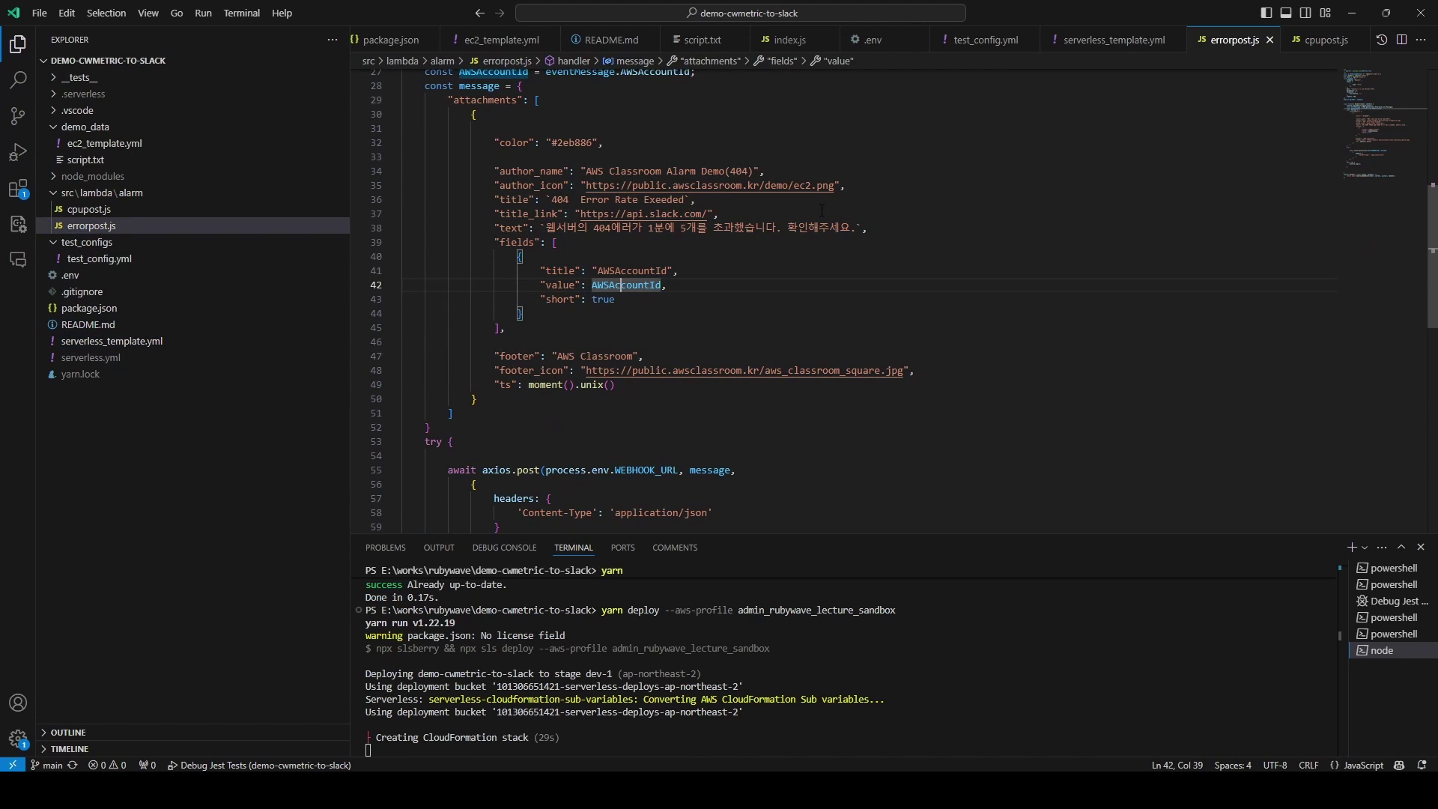
scroll(619, 285, up, 2)
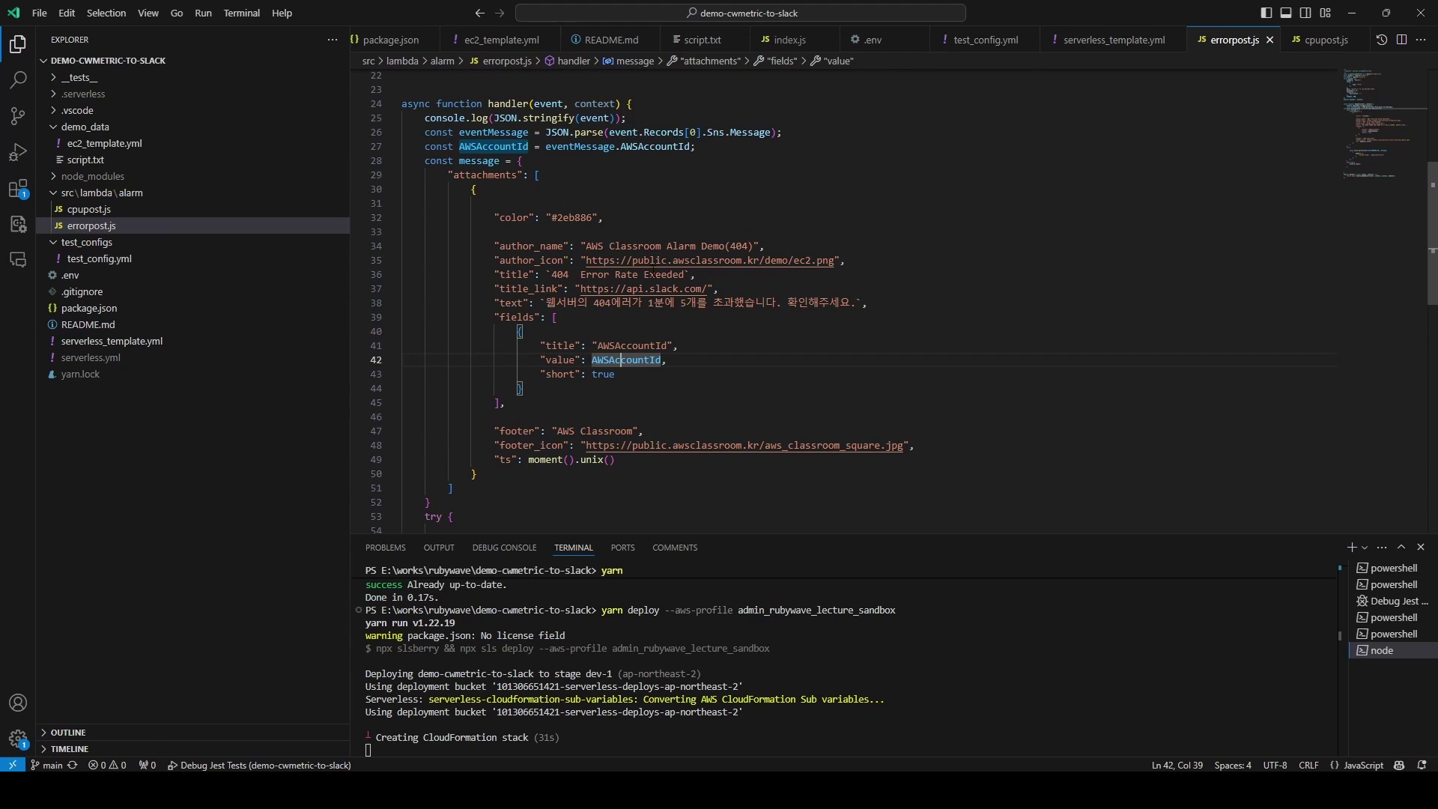
mouse_move(440, 171)
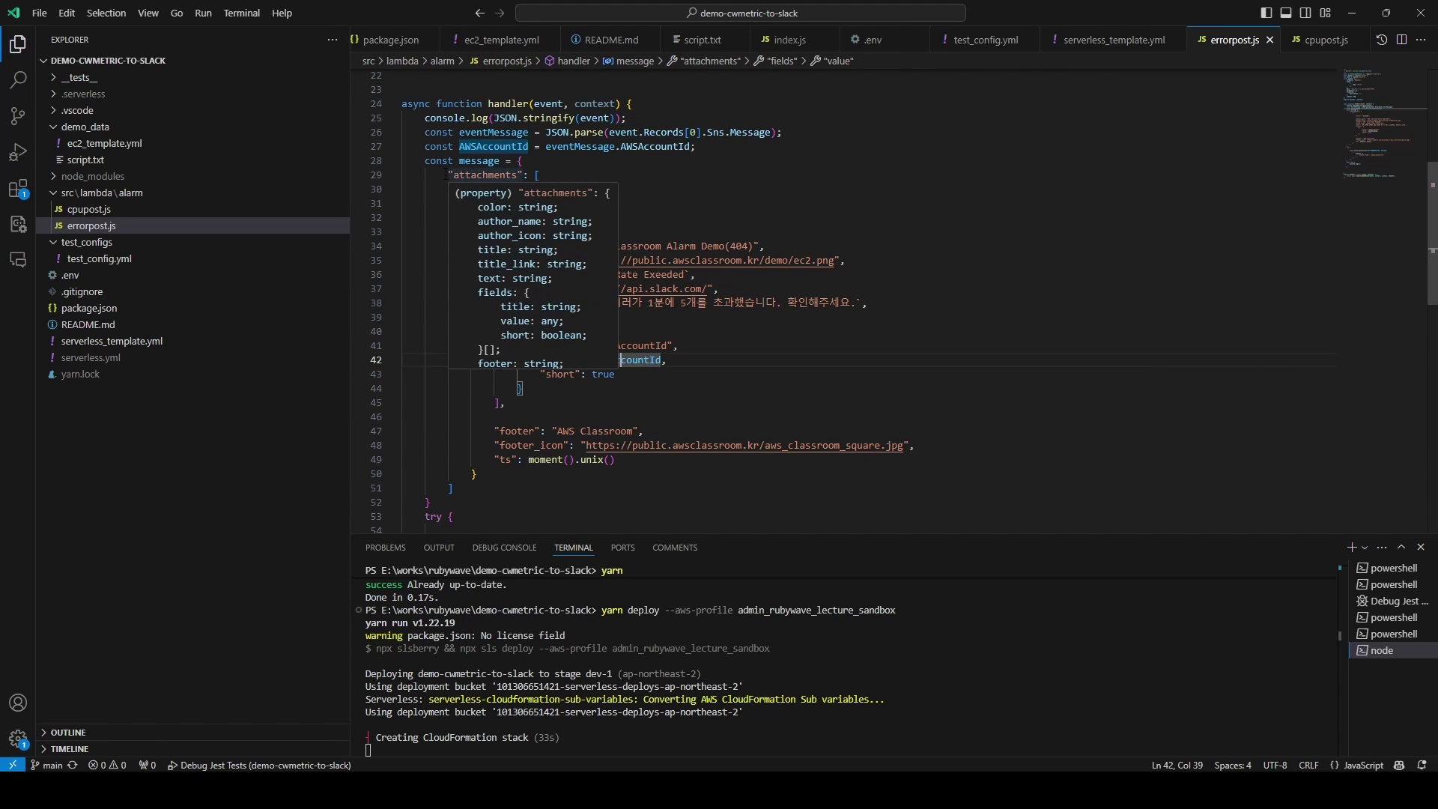
click(554, 174)
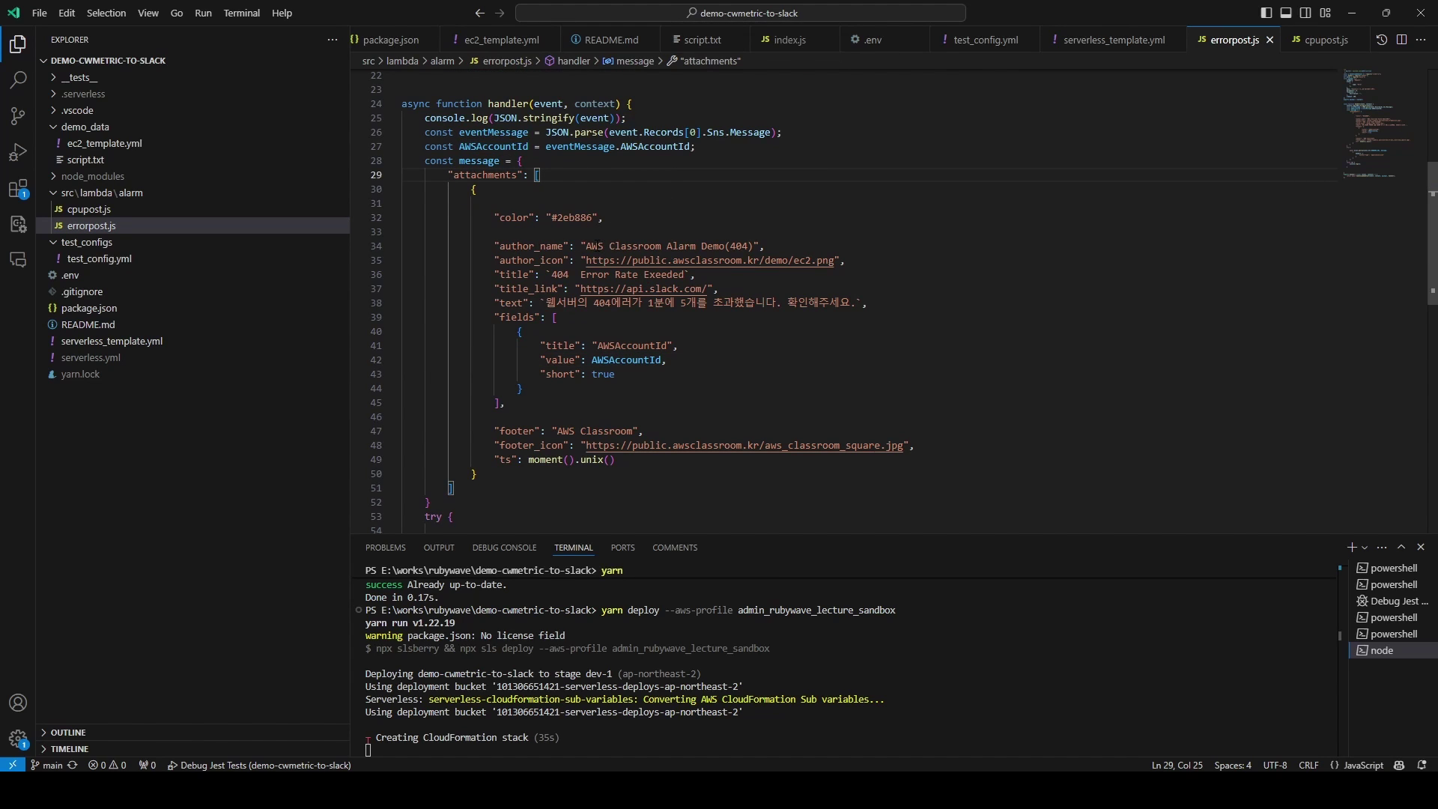
drag(591, 245, 564, 260)
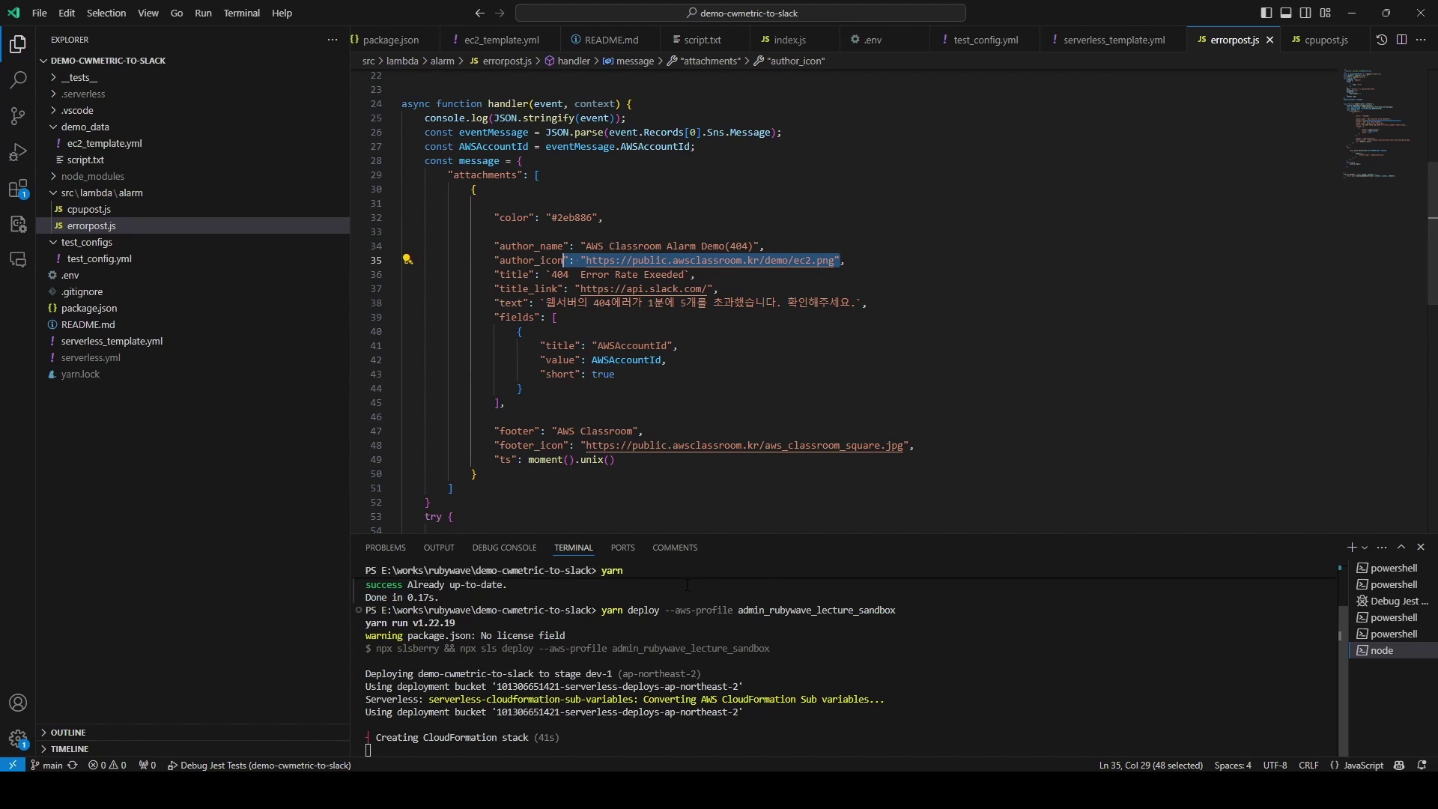
scroll(788, 402, down, 3)
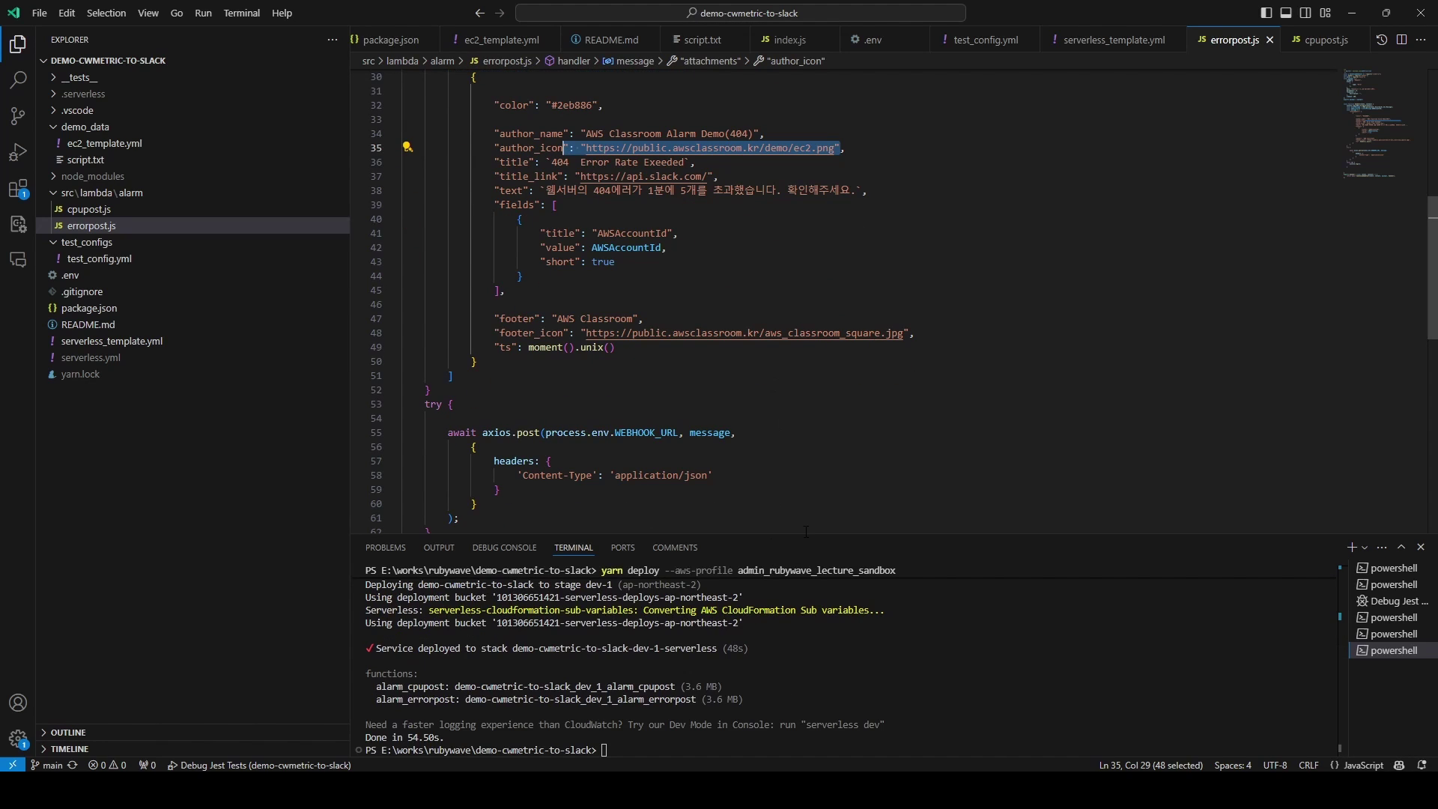
- Switch to the AWS console, open EC2 in a new browser tab and list the running instances
key(alt+Tab)
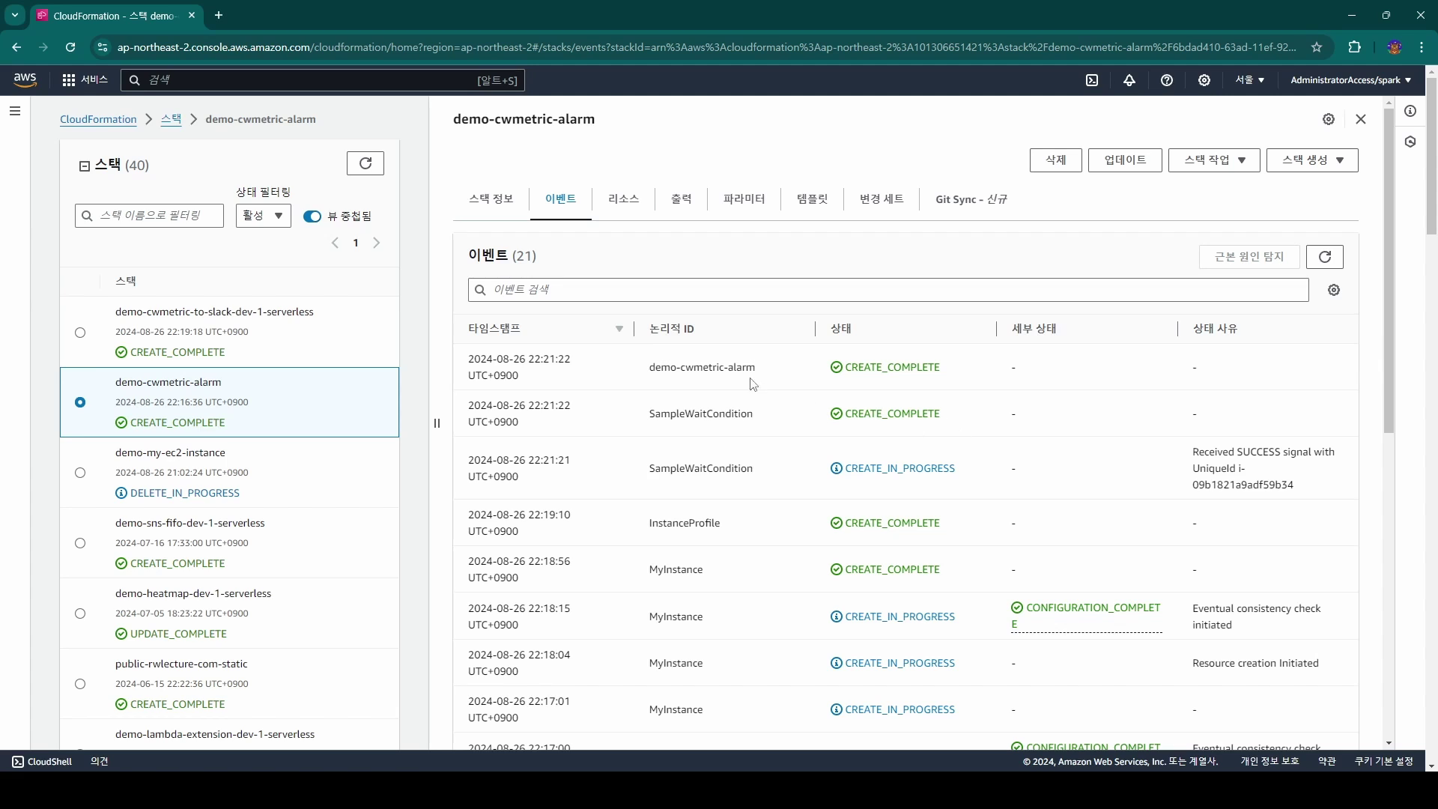
click(220, 80)
text(ec2)
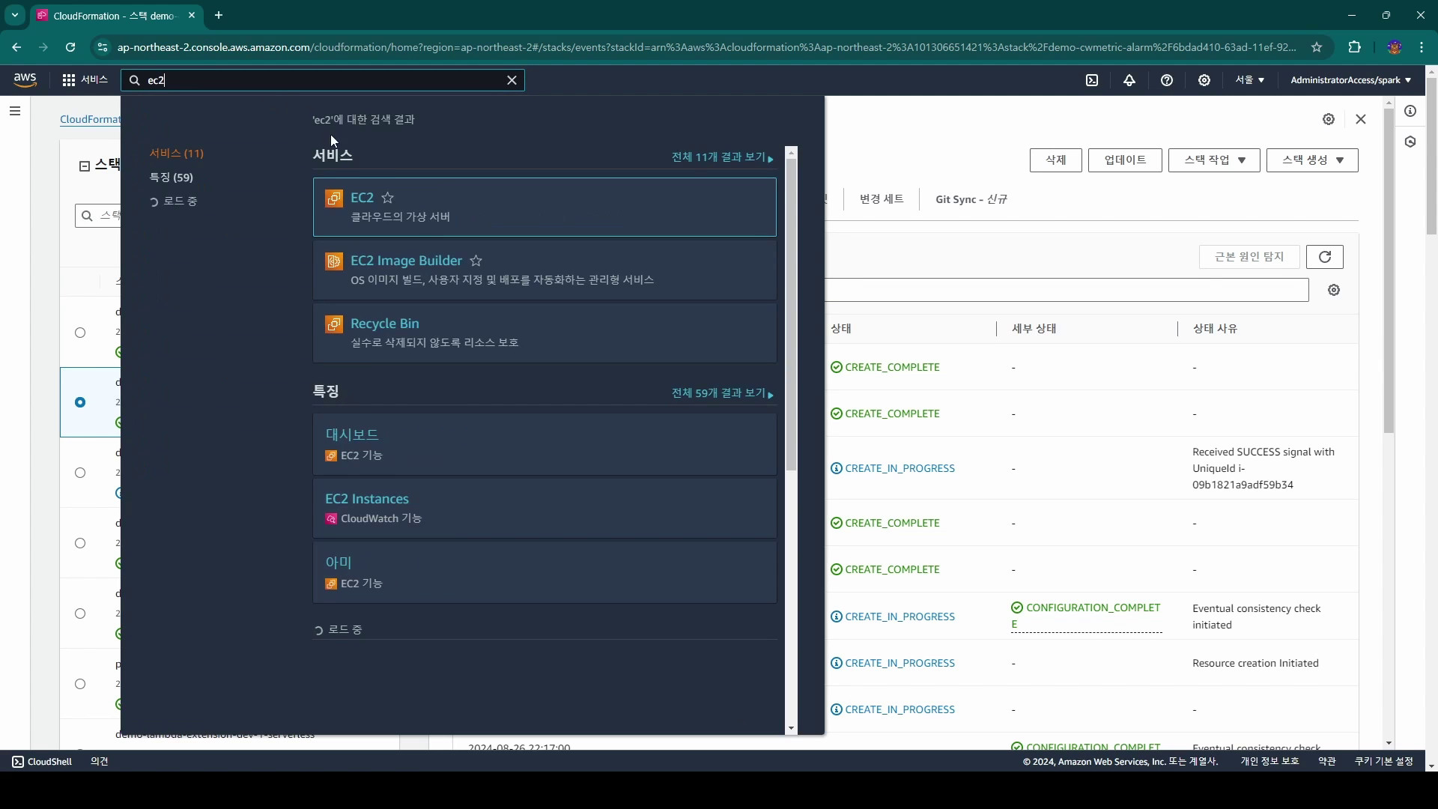
ctrl+click(361, 199)
click(300, 7)
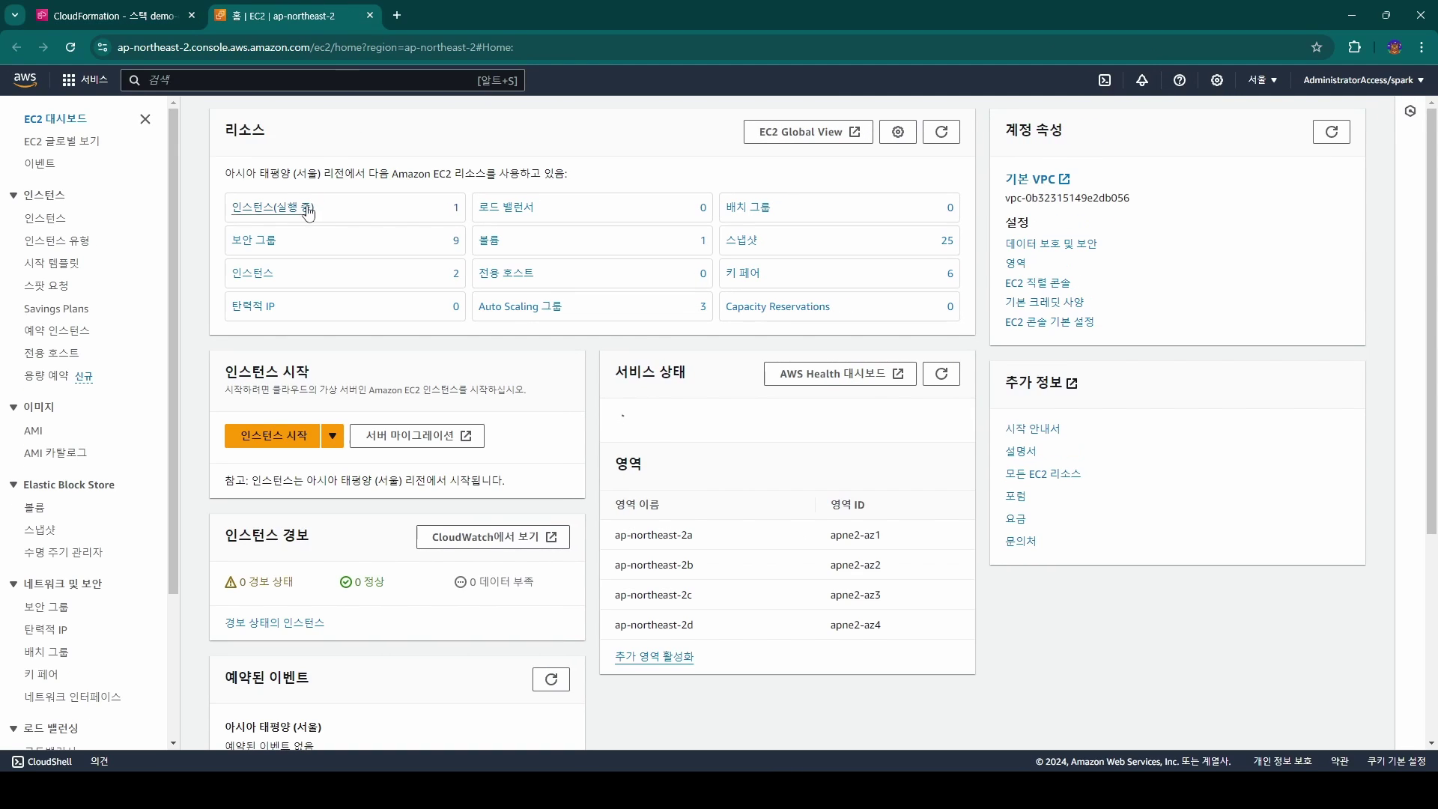
click(304, 209)
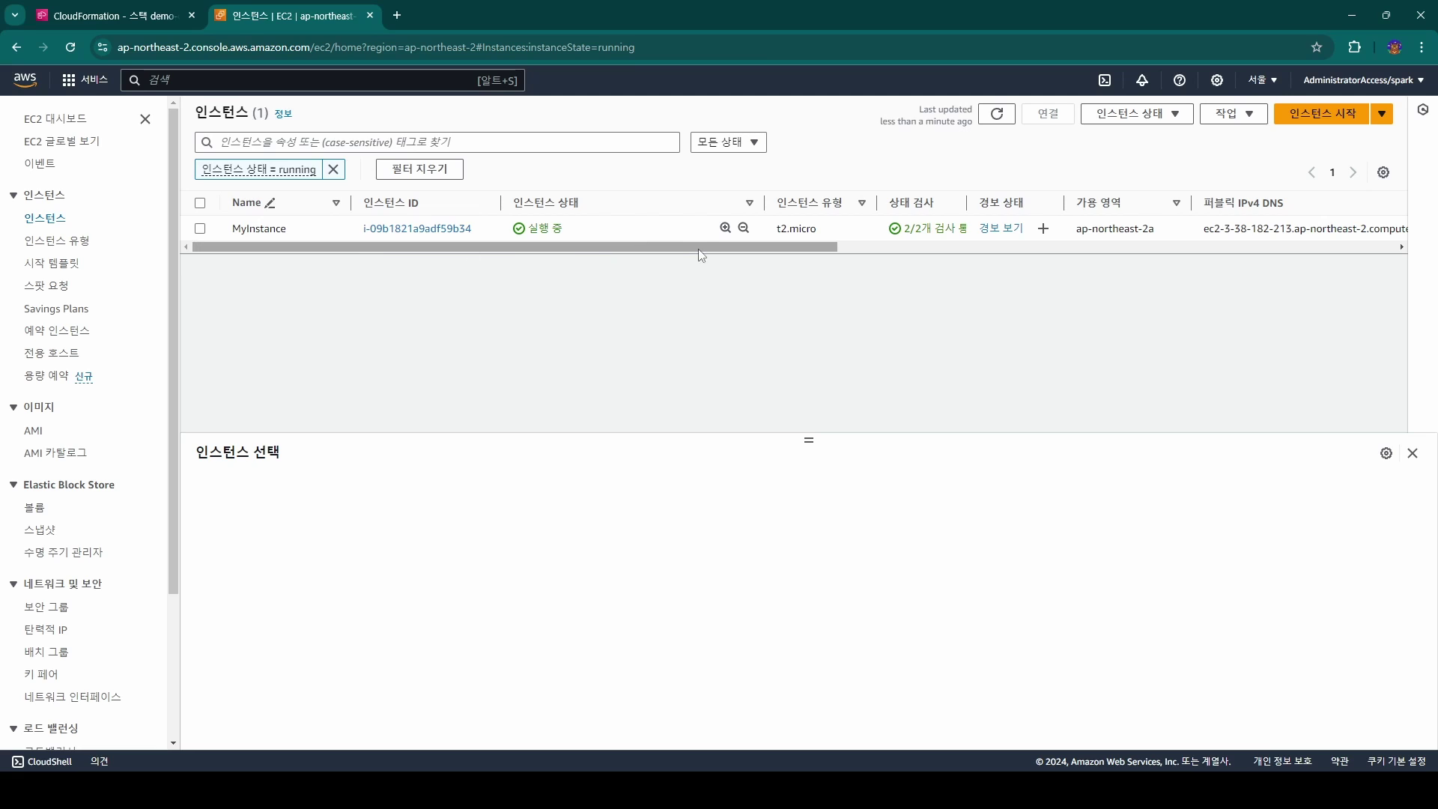
- Copy MyInstance's public IPv4 DNS name and open it in a new browser tab to check the web server's page
drag(704, 247, 878, 249)
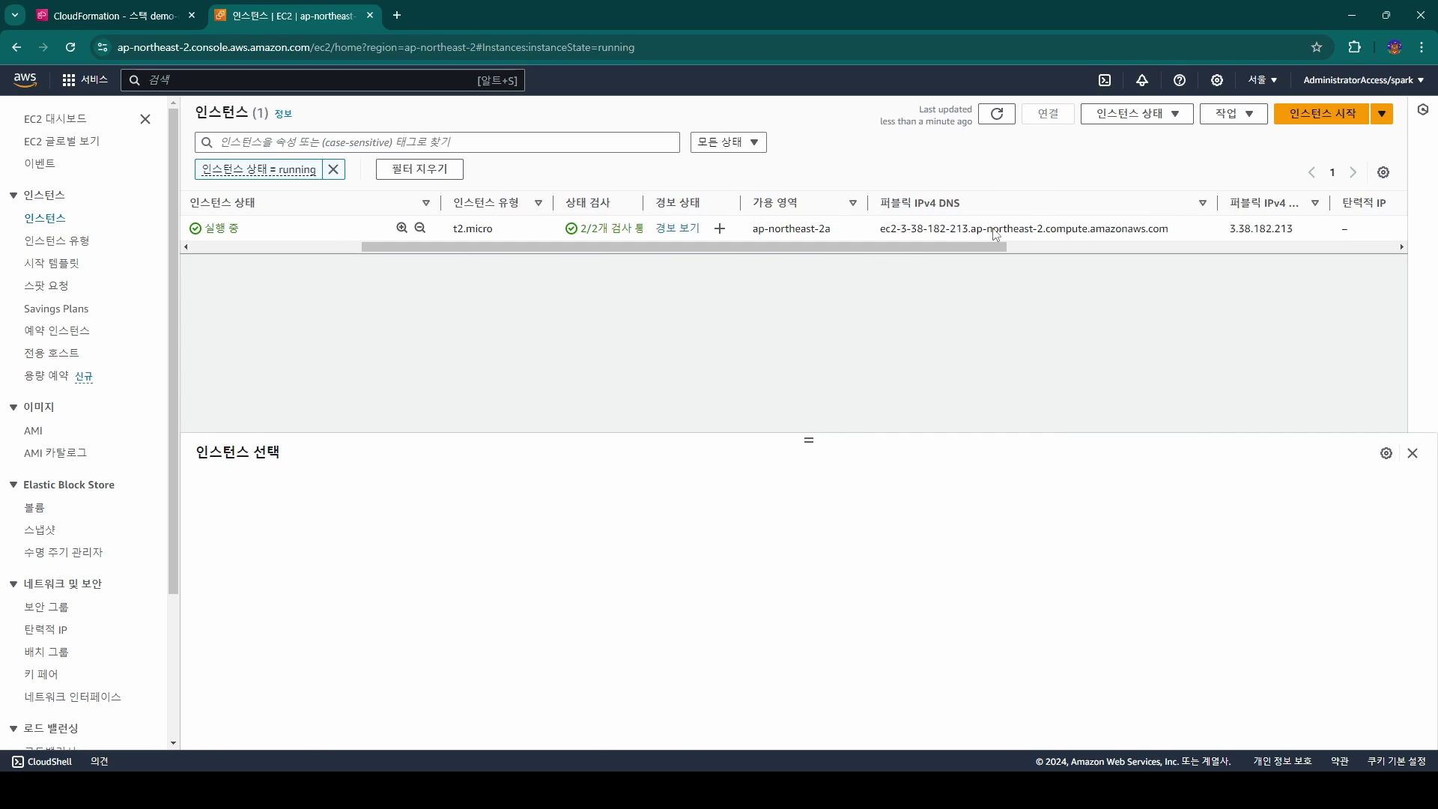
triple_click(966, 228)
key(ctrl+c)
click(401, 23)
key(ctrl+v)
key(Return)
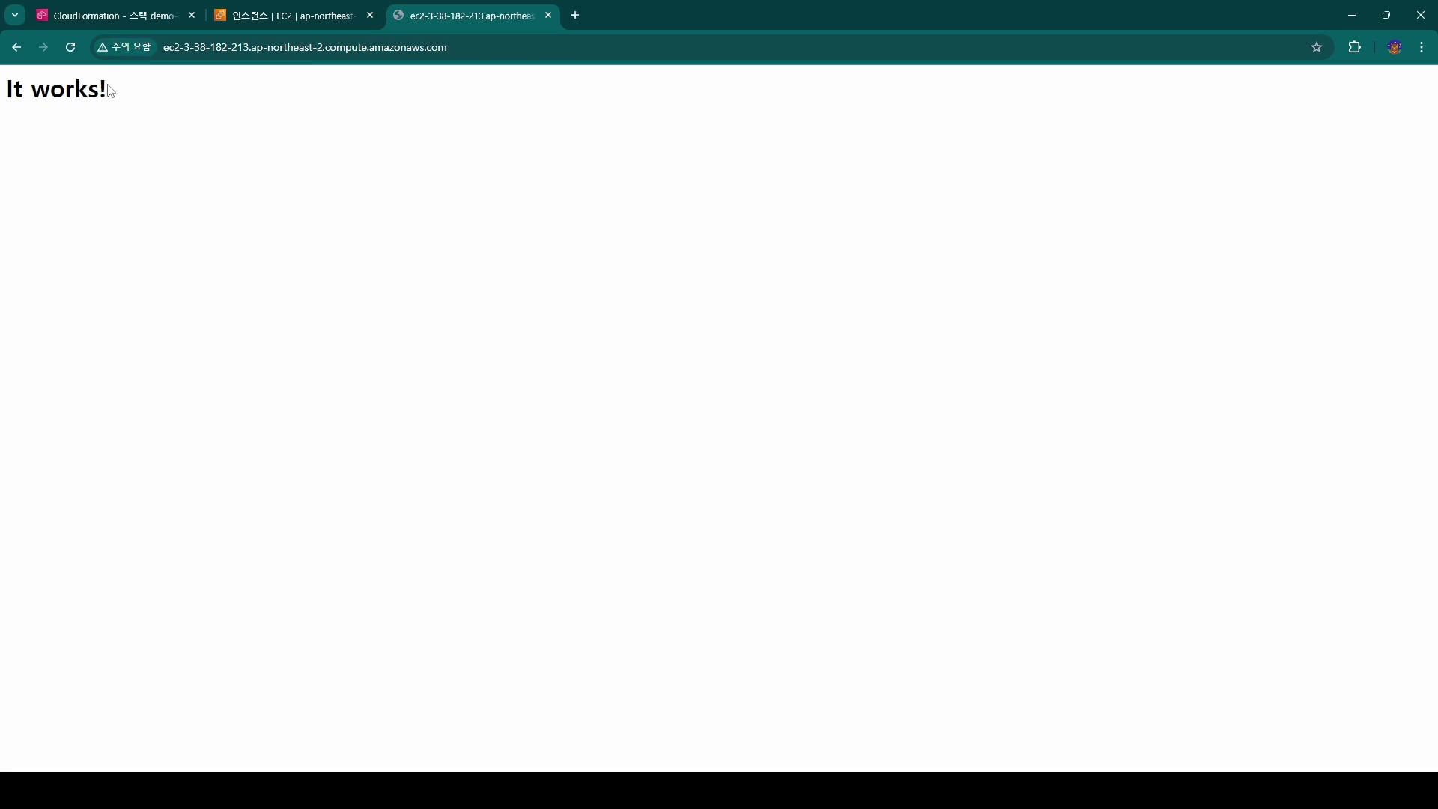
drag(113, 91, 9, 94)
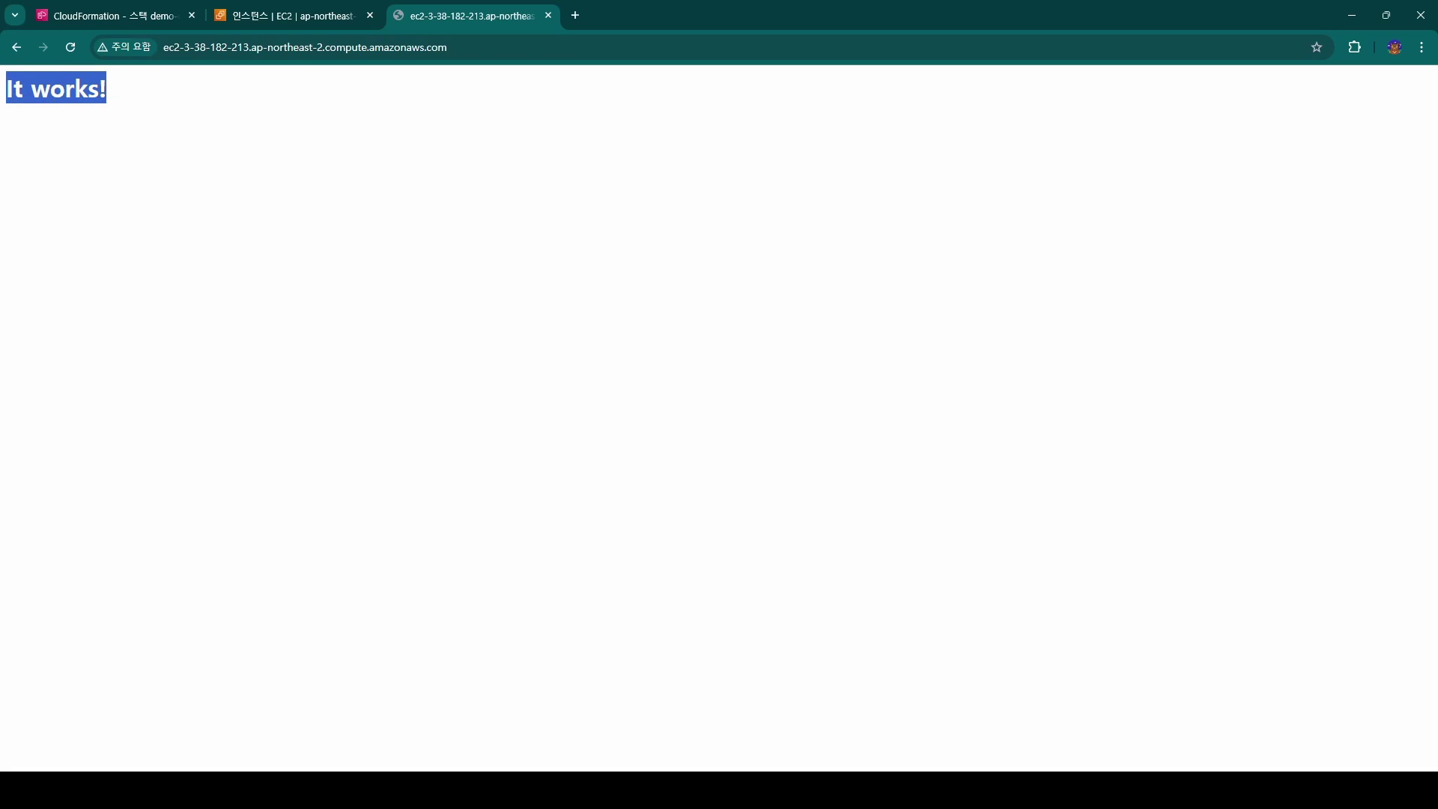
click(451, 176)
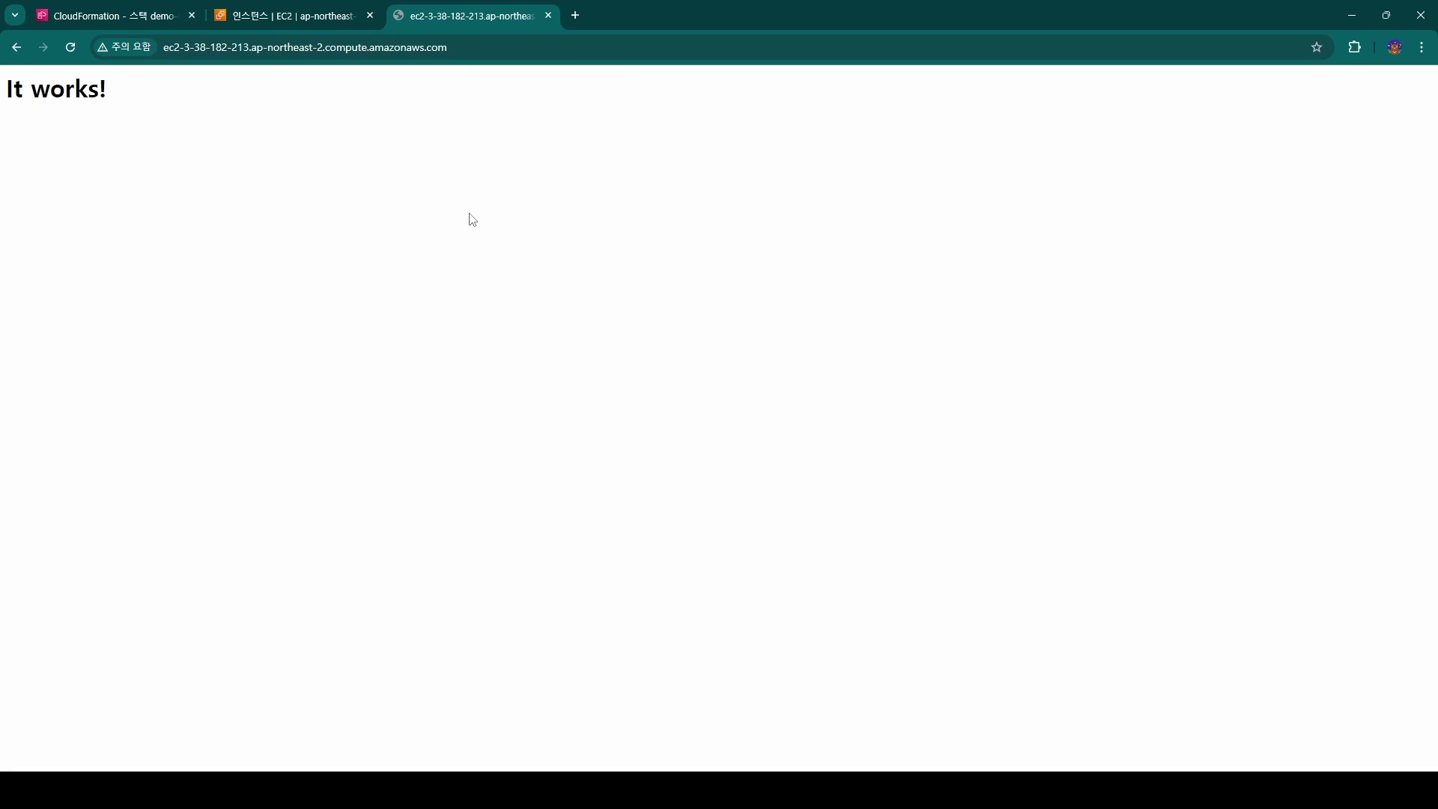
drag(139, 95, 13, 91)
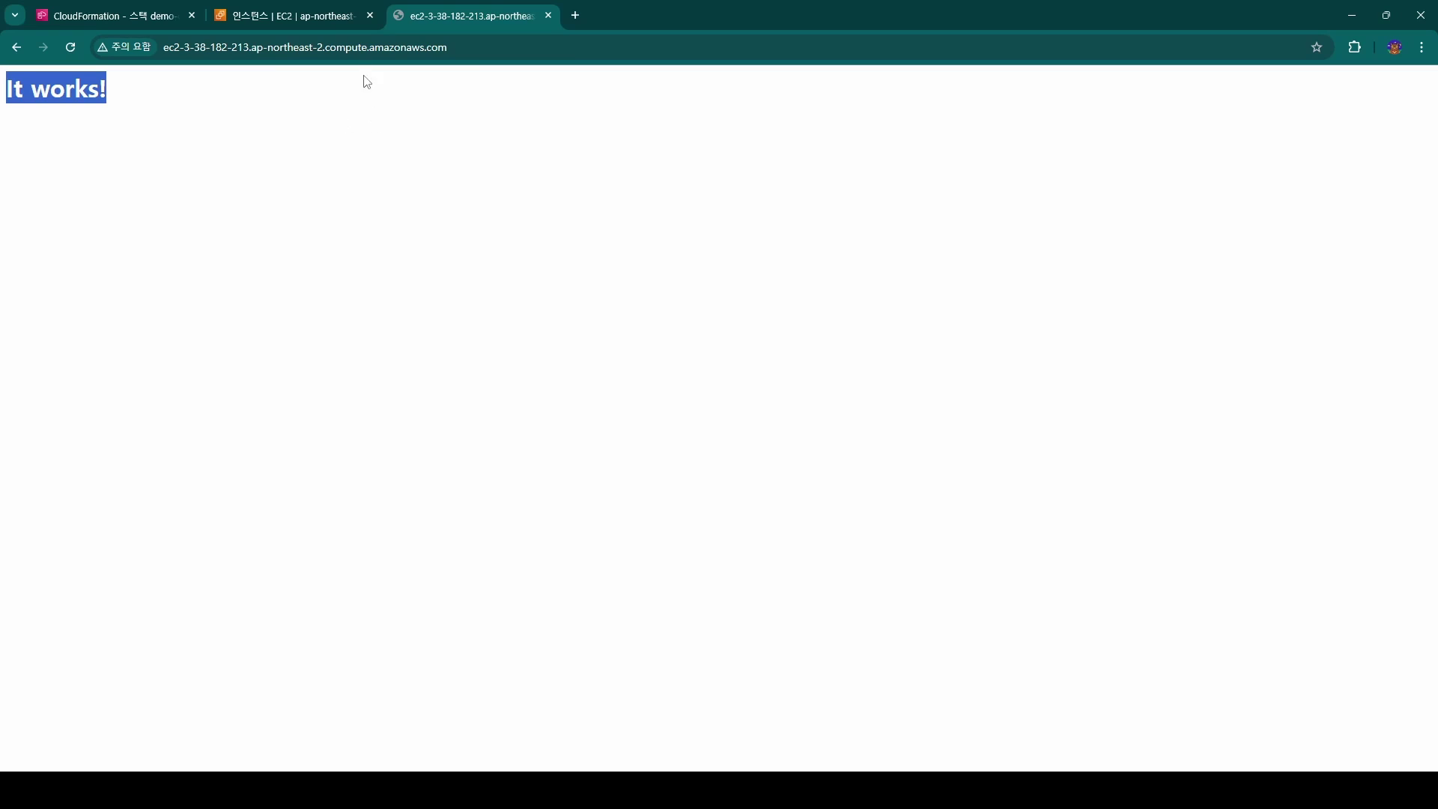
- Search the AWS console for CloudWatch, open it in a new browser tab and show all metrics
click(293, 15)
key(alt+s)
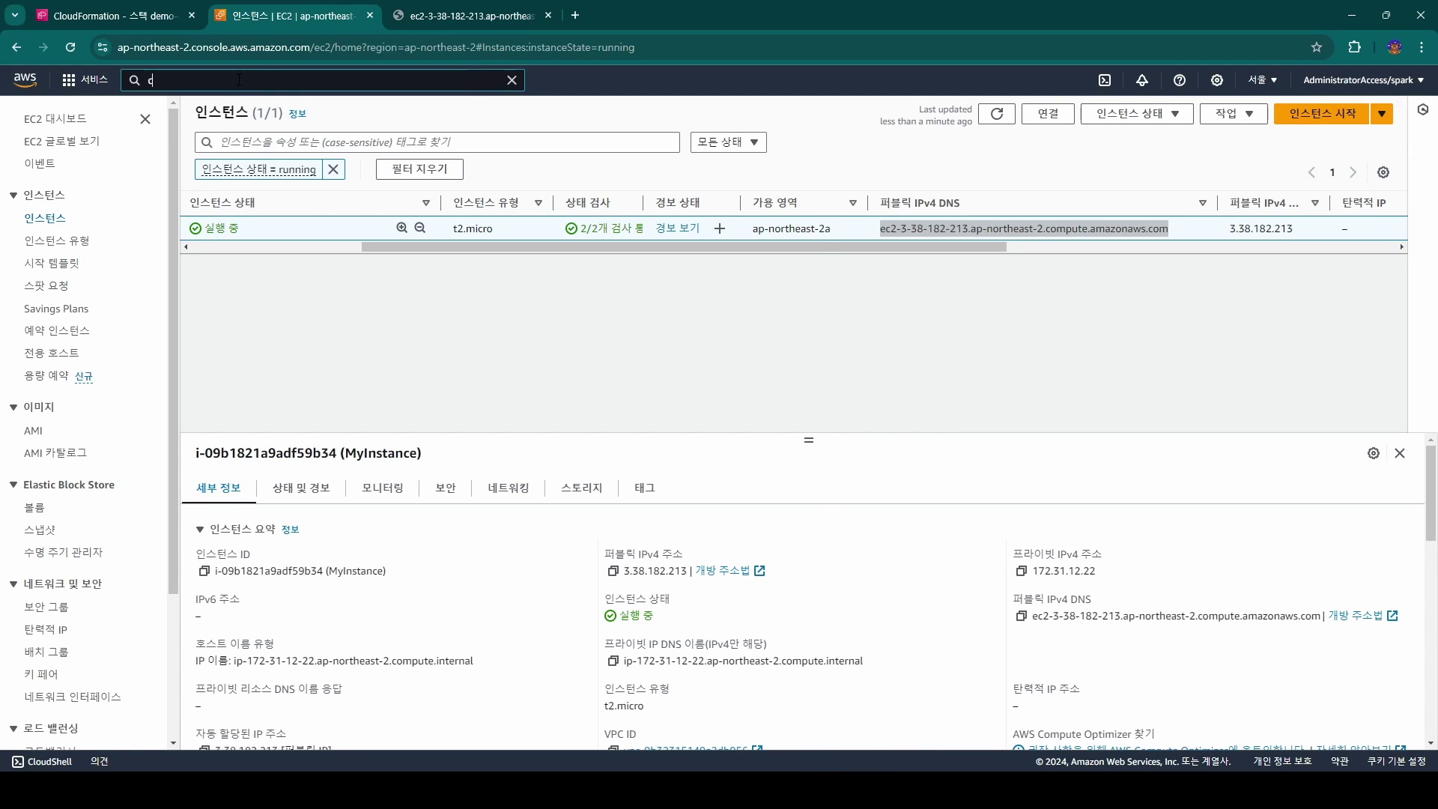
text(cwE)
ctrl+click(386, 198)
drag(490, 7, 693, 10)
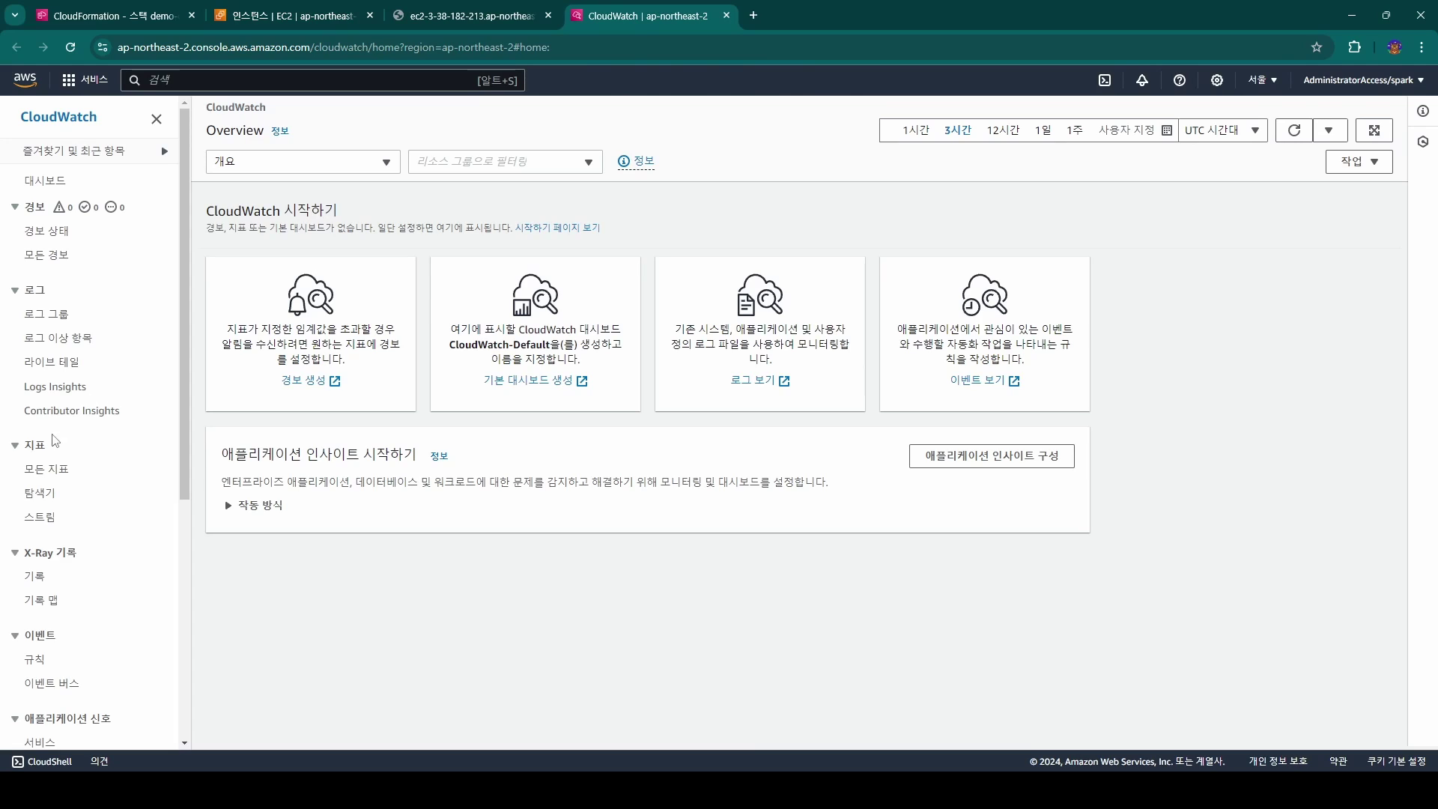
click(60, 476)
- Copy MyInstance's instance ID from the EC2 instance list and filter the CloudWatch metrics by it
click(292, 15)
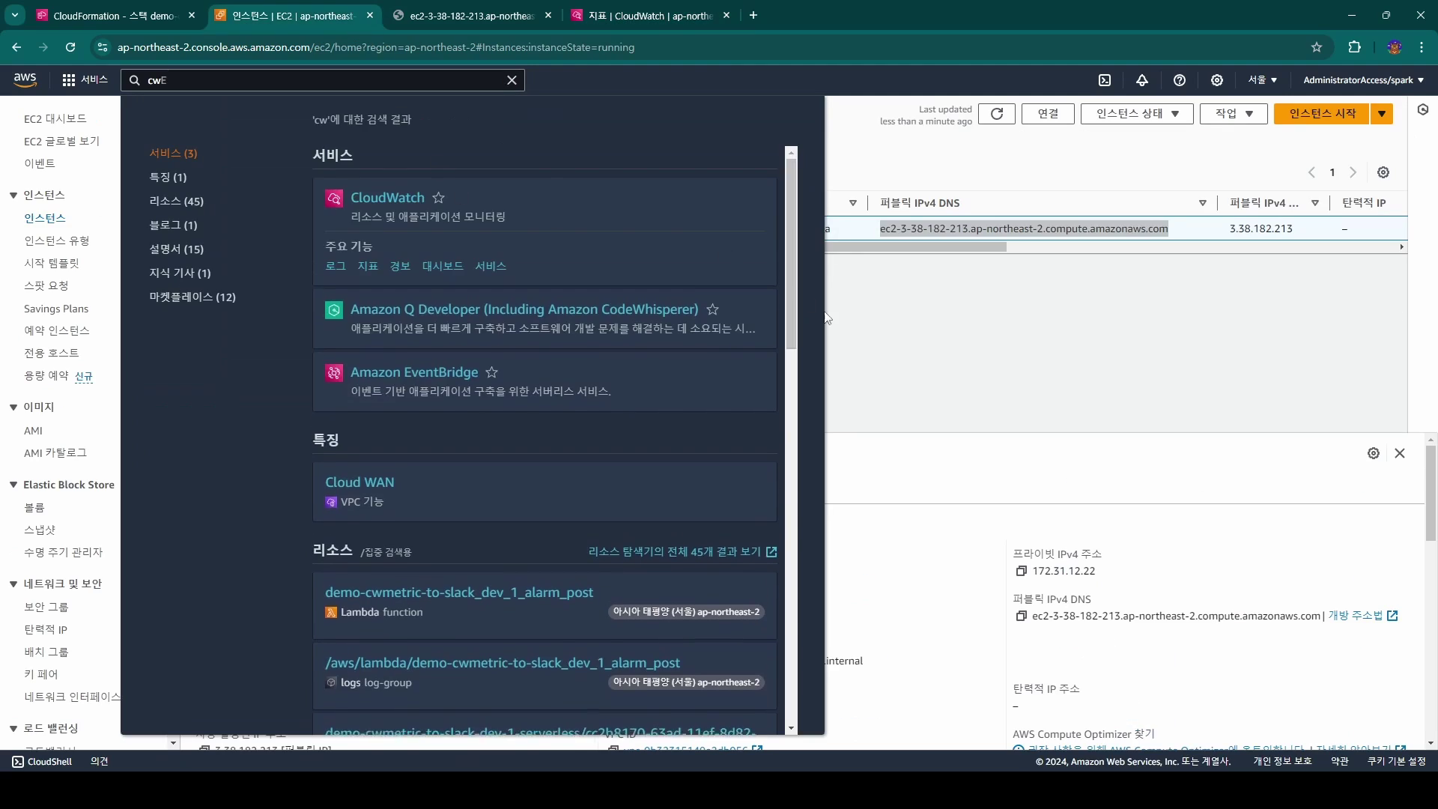
click(827, 317)
drag(487, 246, 316, 243)
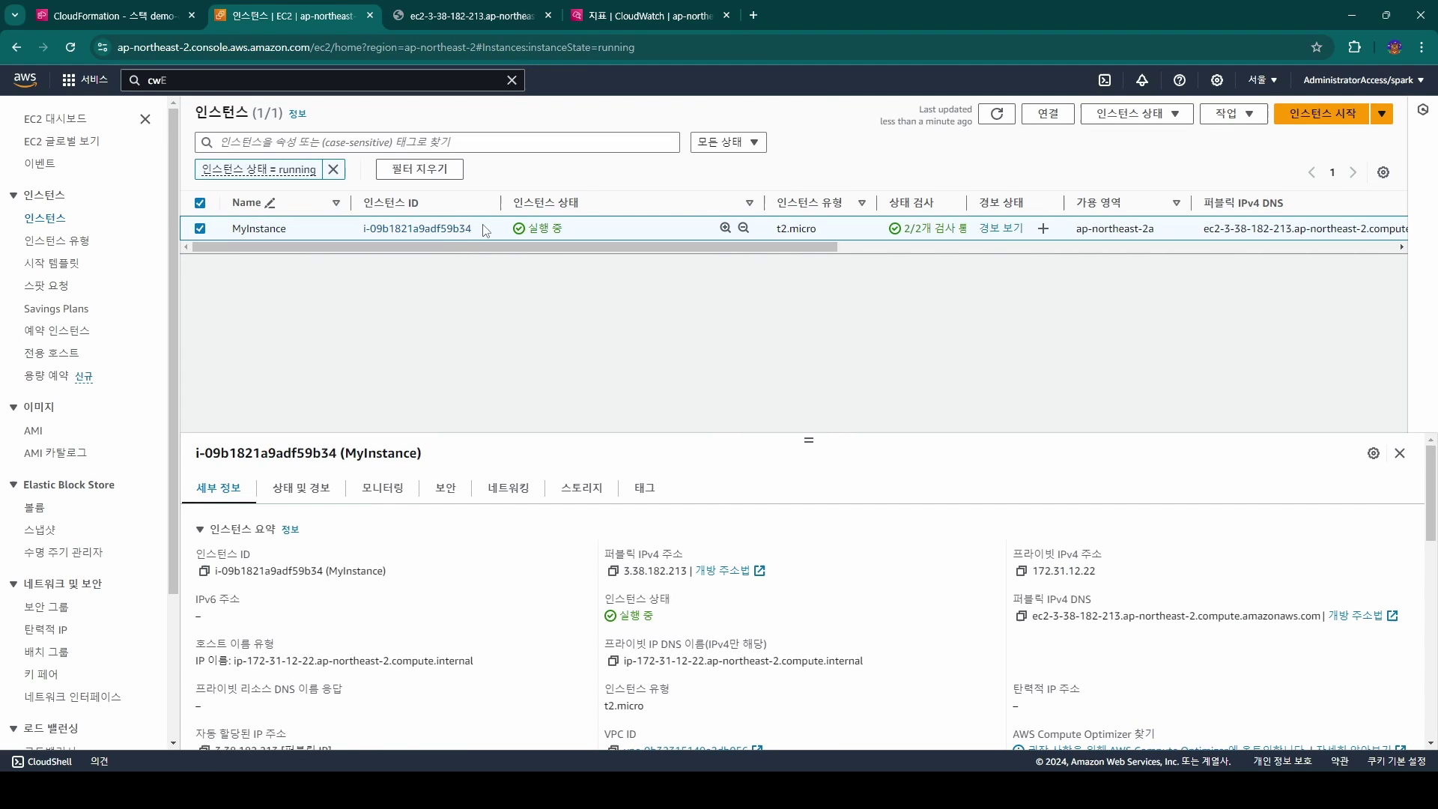
drag(485, 231, 367, 229)
key(ctrl+c)
click(644, 15)
click(450, 405)
key(ctrl+v)
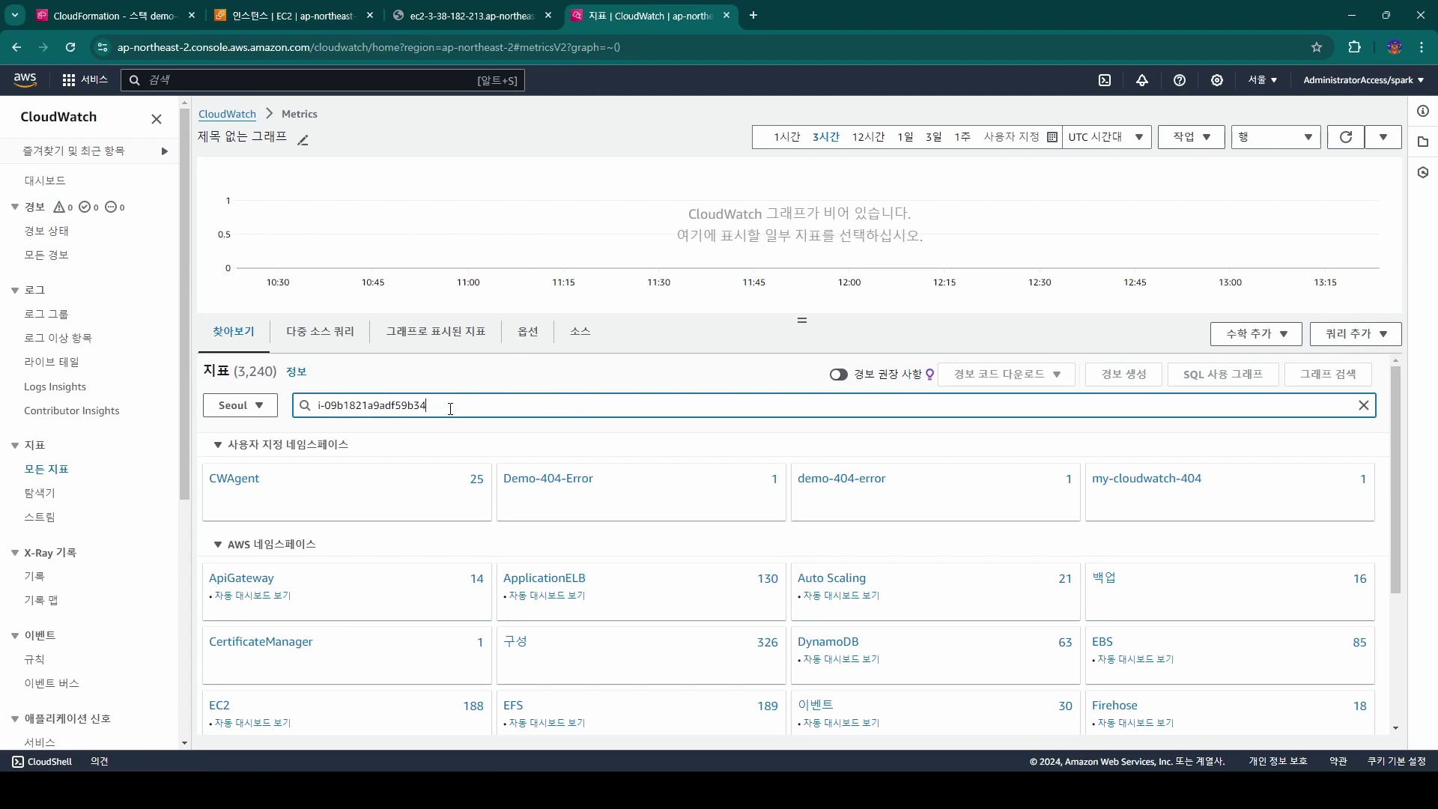
key(Return)
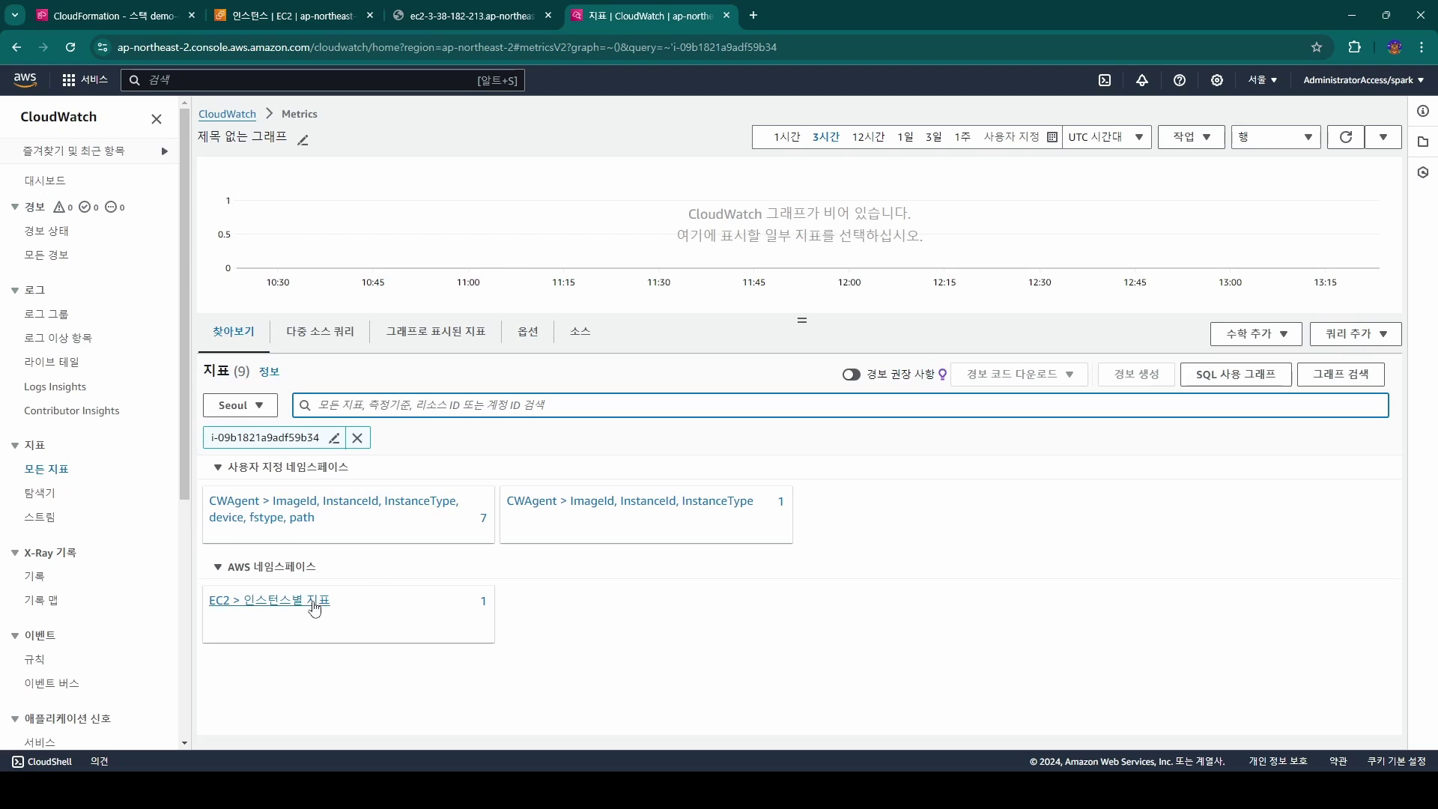
- Examine the instance's EC2 and CWAgent disk metrics, and graph its mem_used_percent metric
click(315, 603)
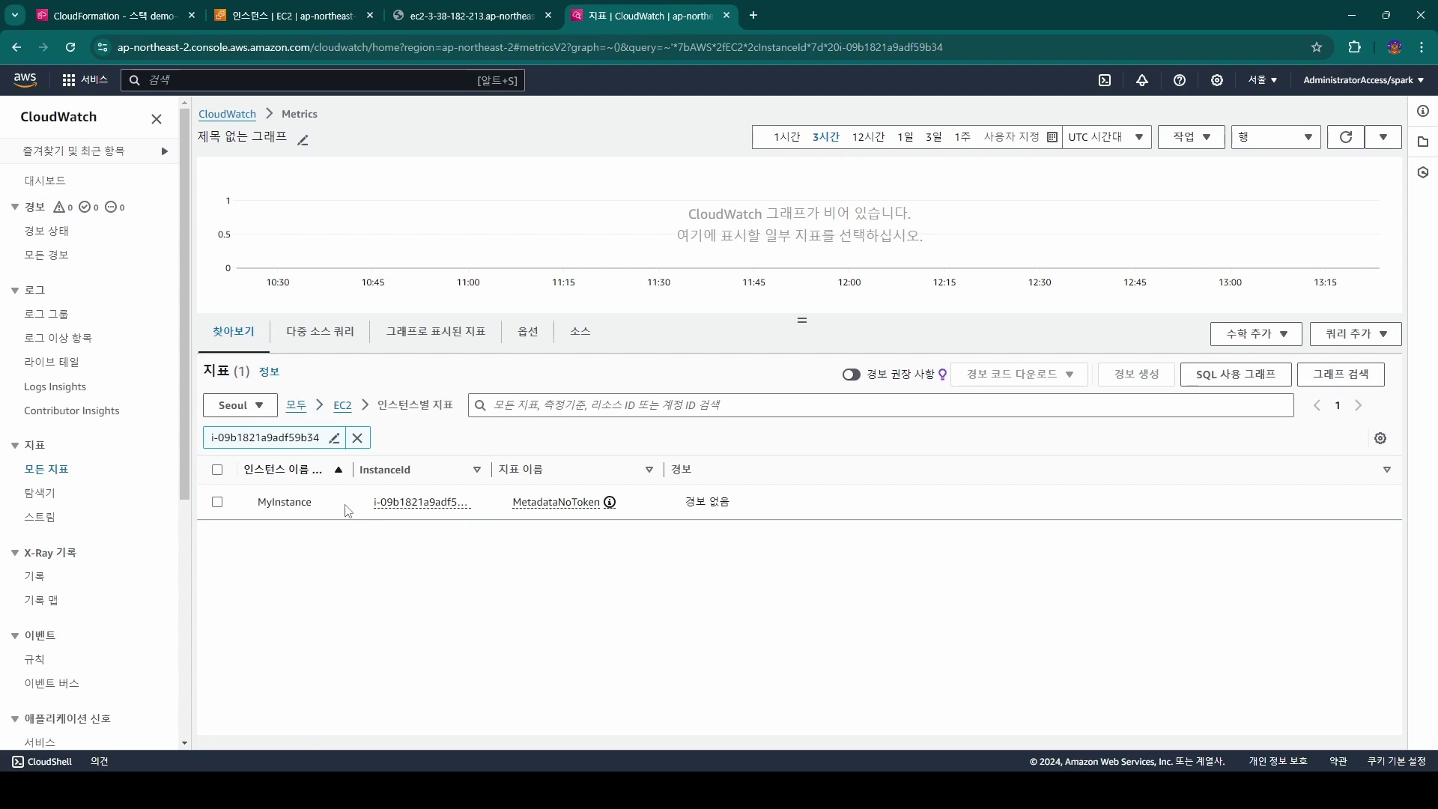
key(alt+Left)
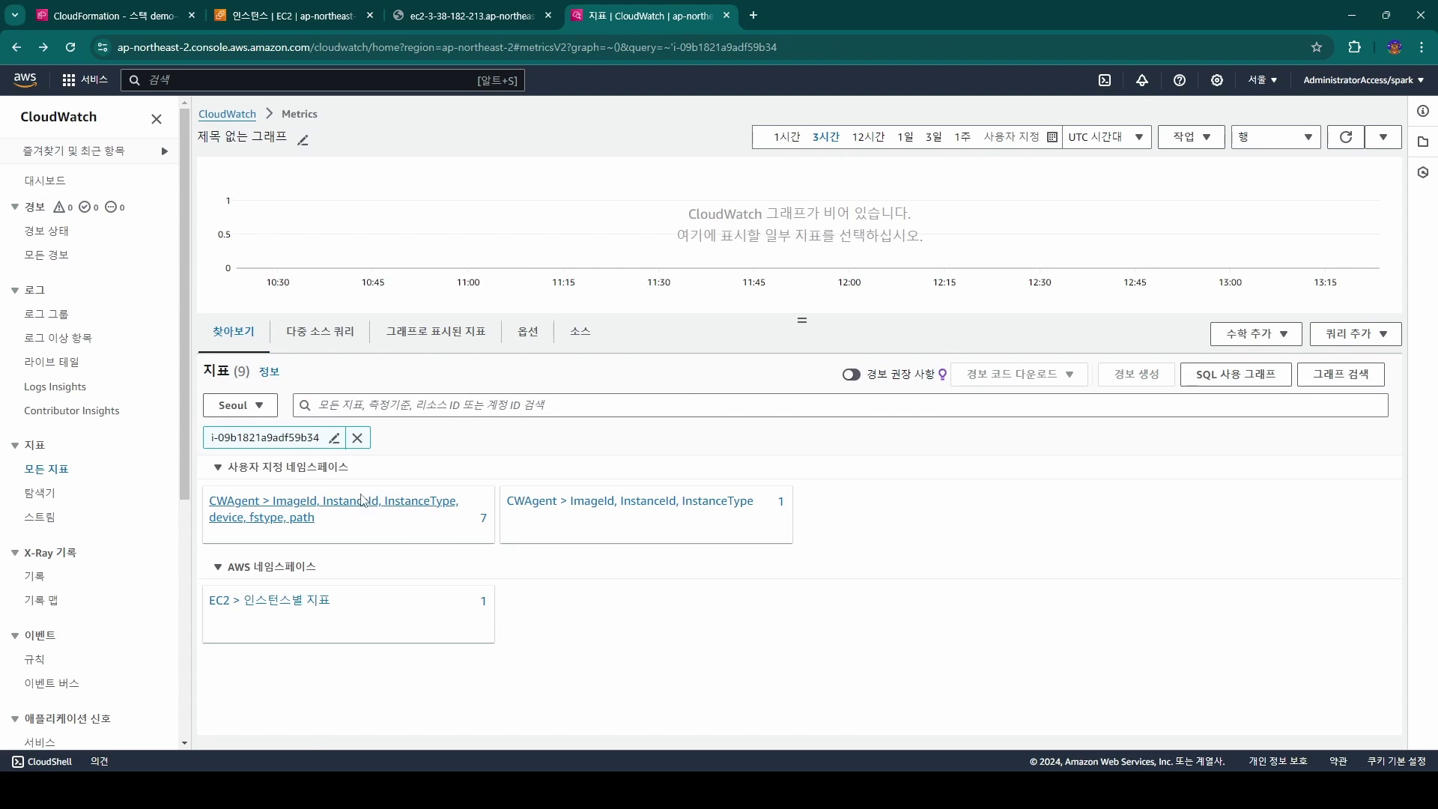
click(362, 500)
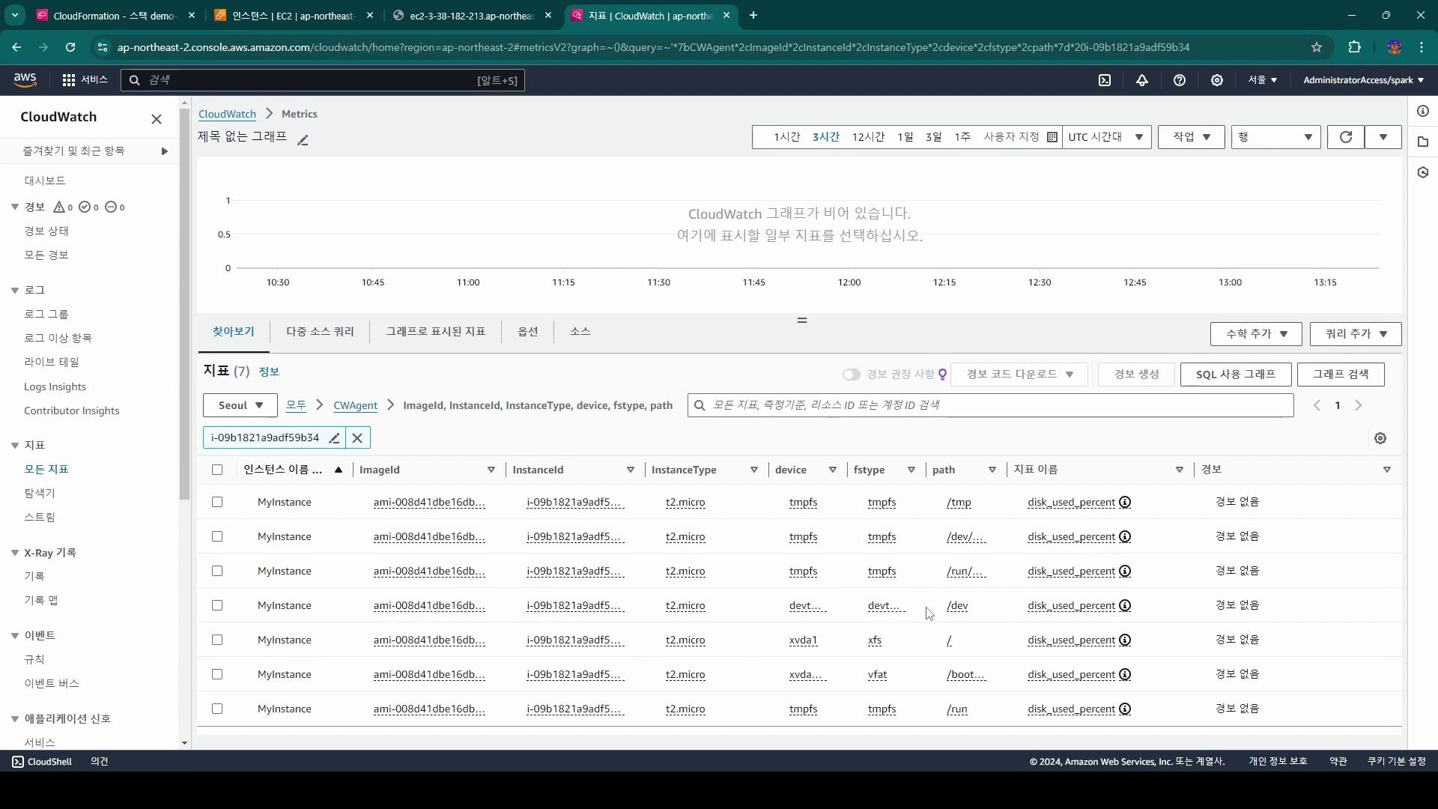
key(alt+Left)
click(577, 500)
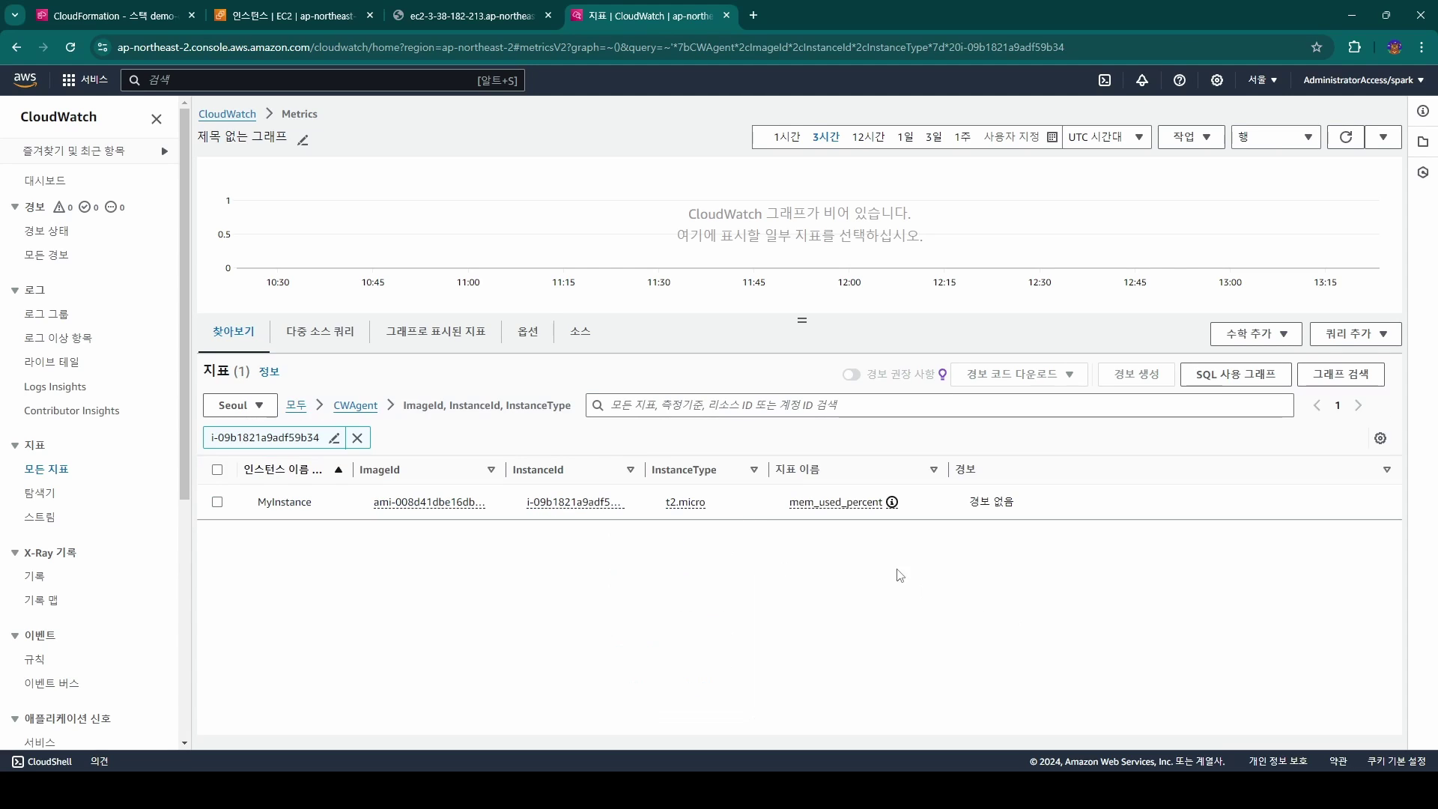
click(218, 502)
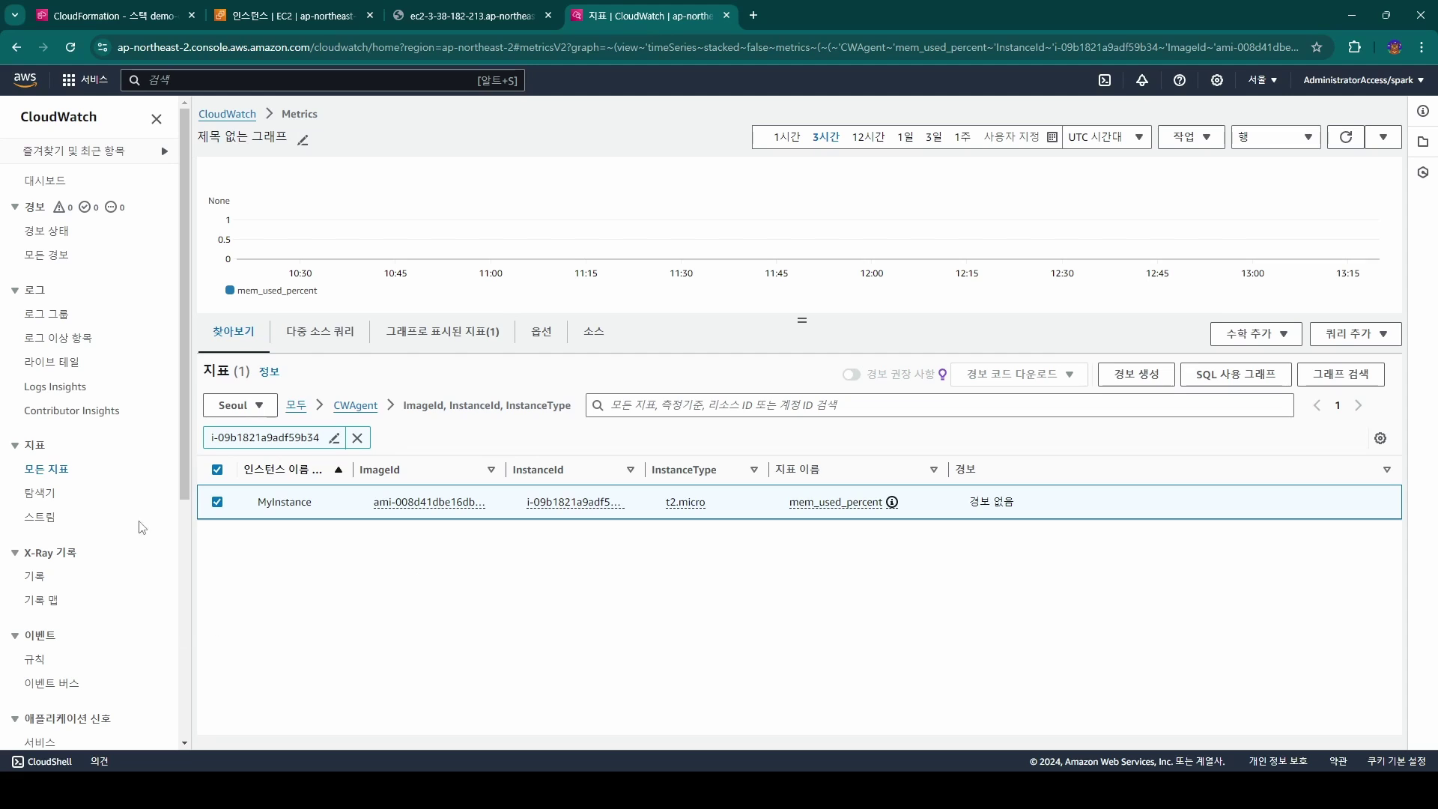
- Open the apache/access log group in a new tab by filtering for "apache", and find MyInstance's ID among its log streams
ctrl+shift+click(51, 307)
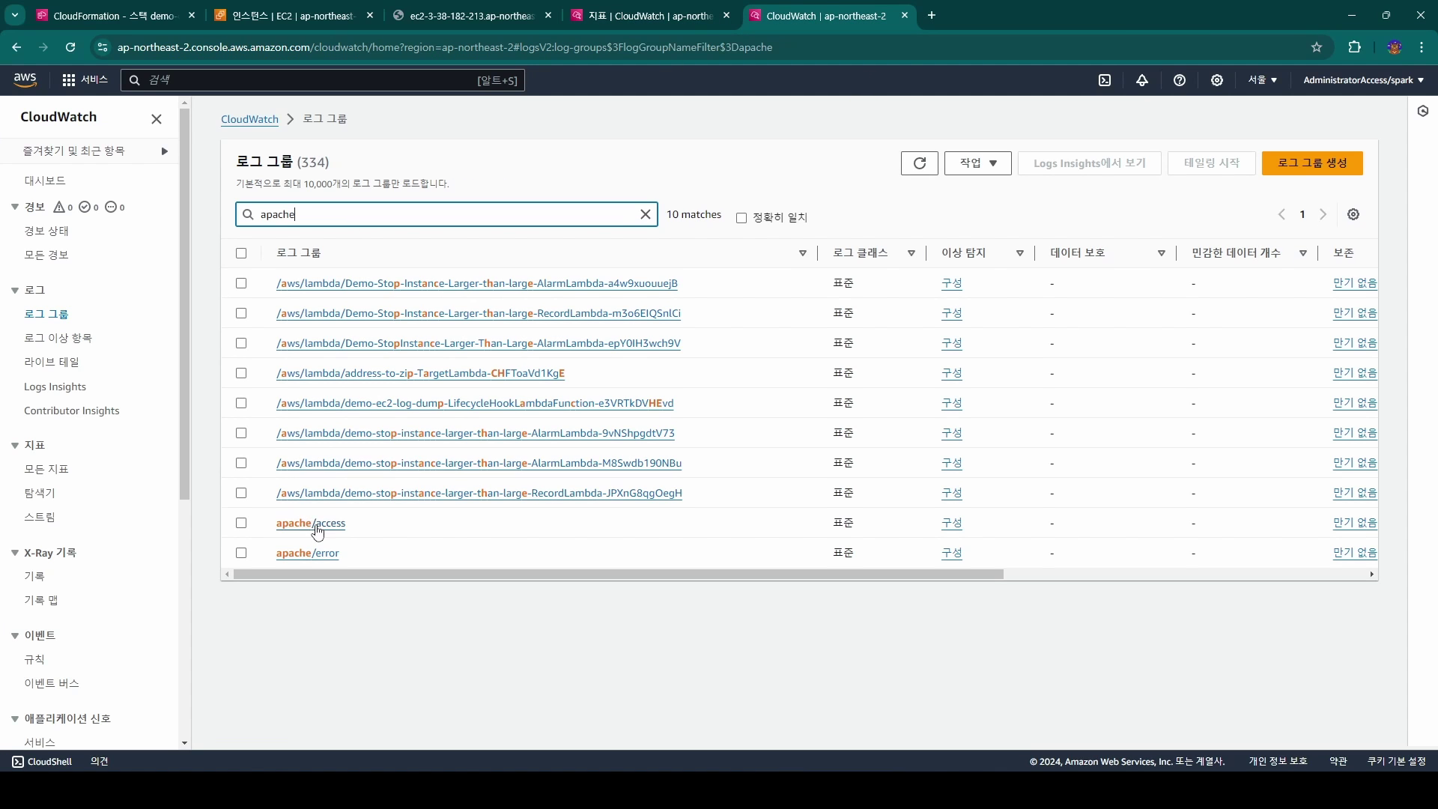
click(334, 529)
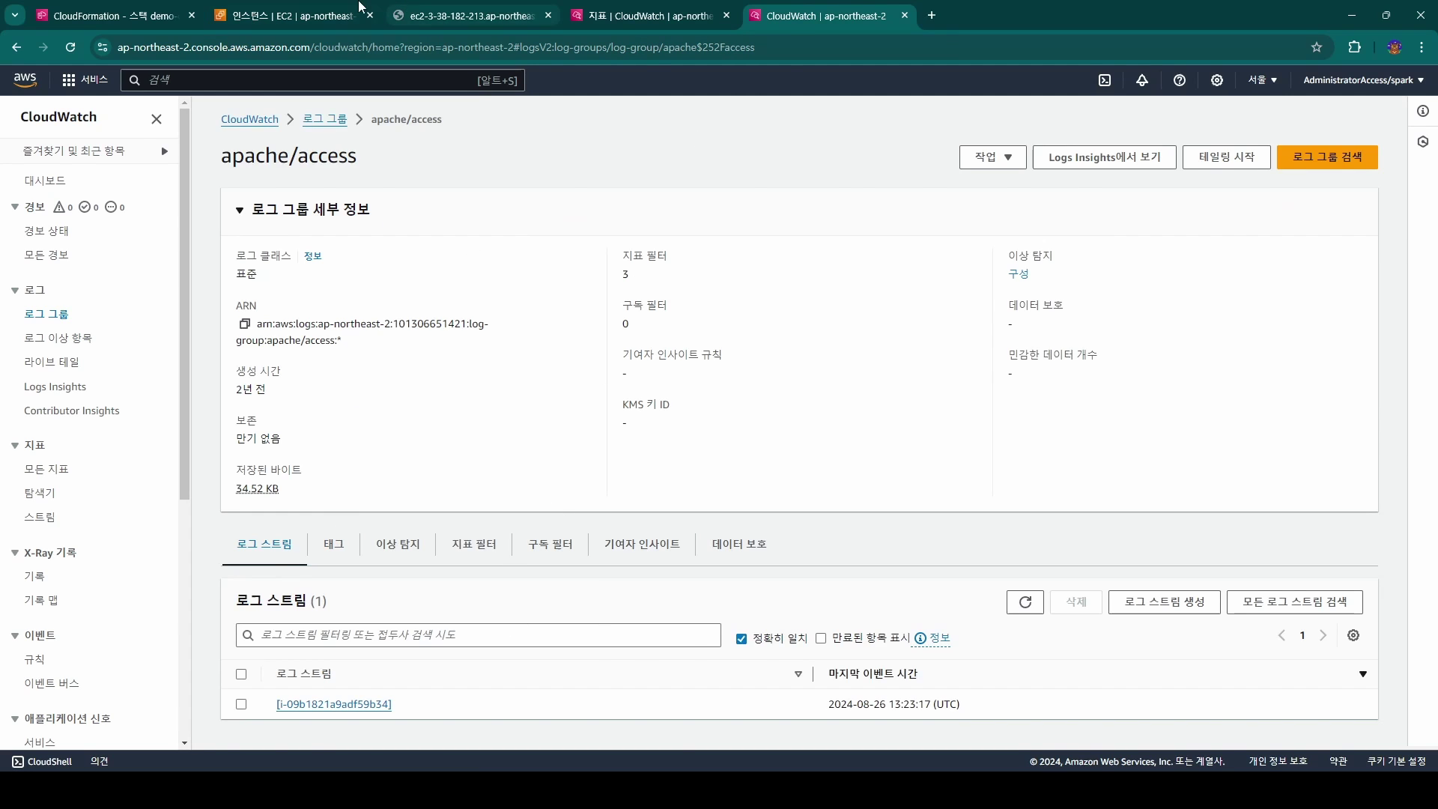
click(299, 15)
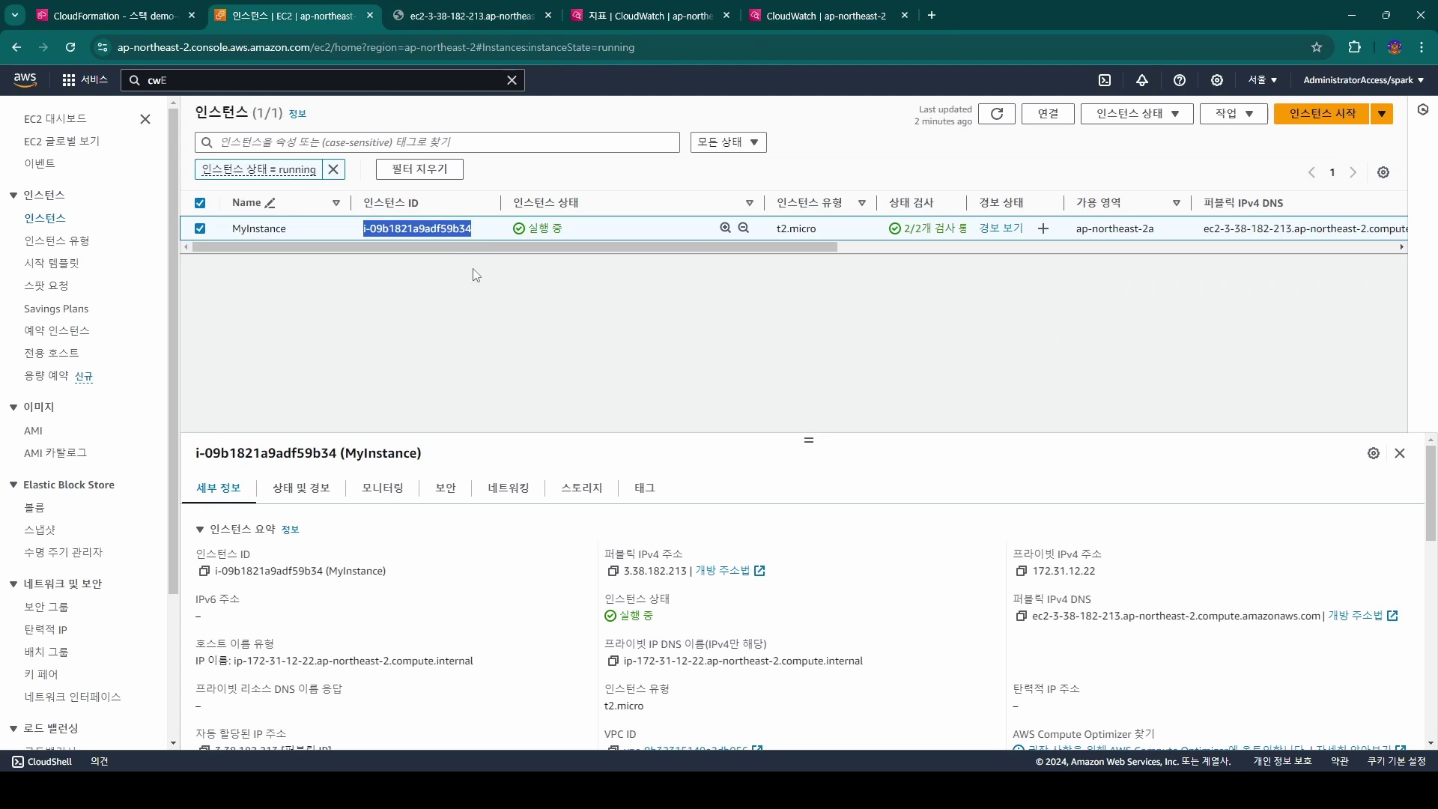
drag(488, 235, 364, 239)
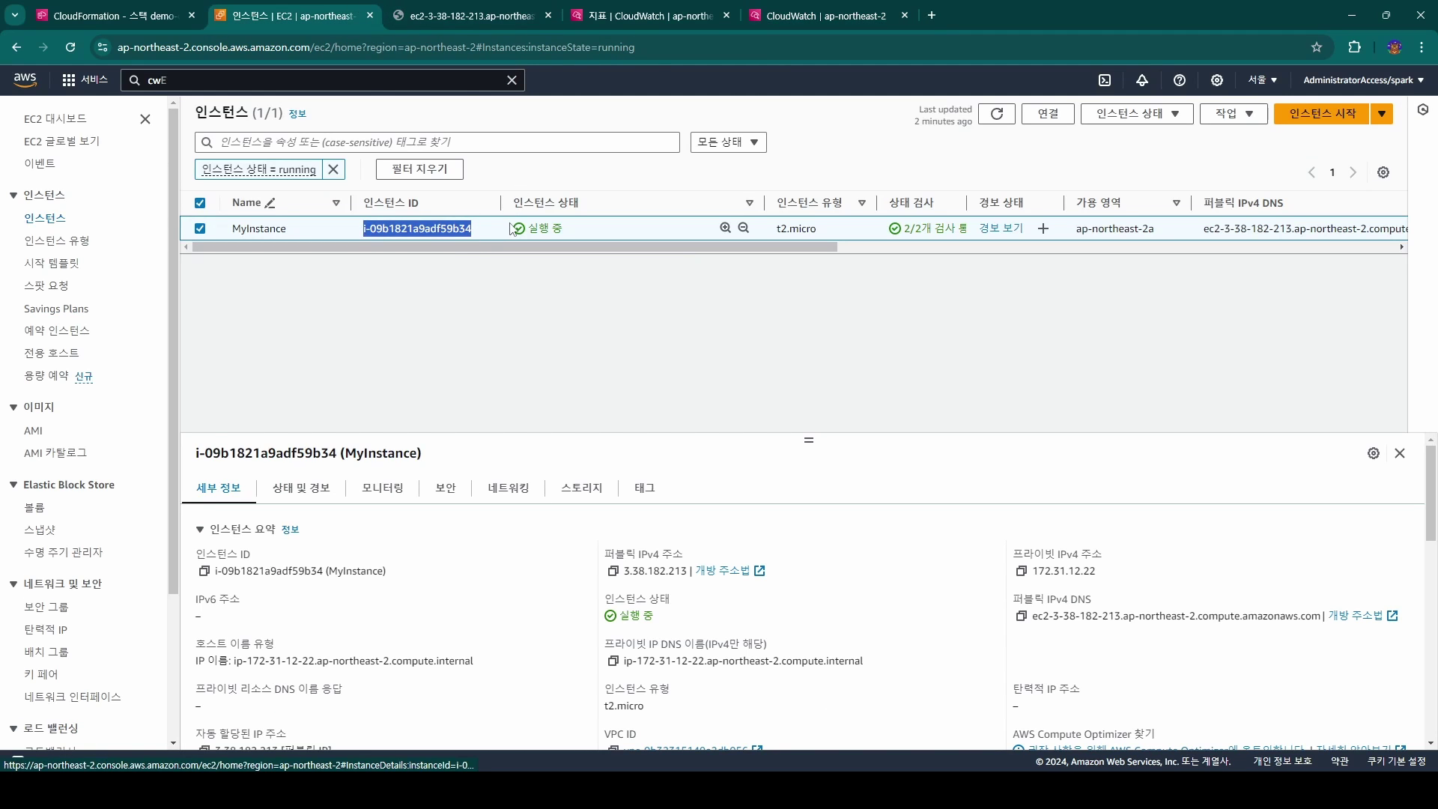
click(824, 15)
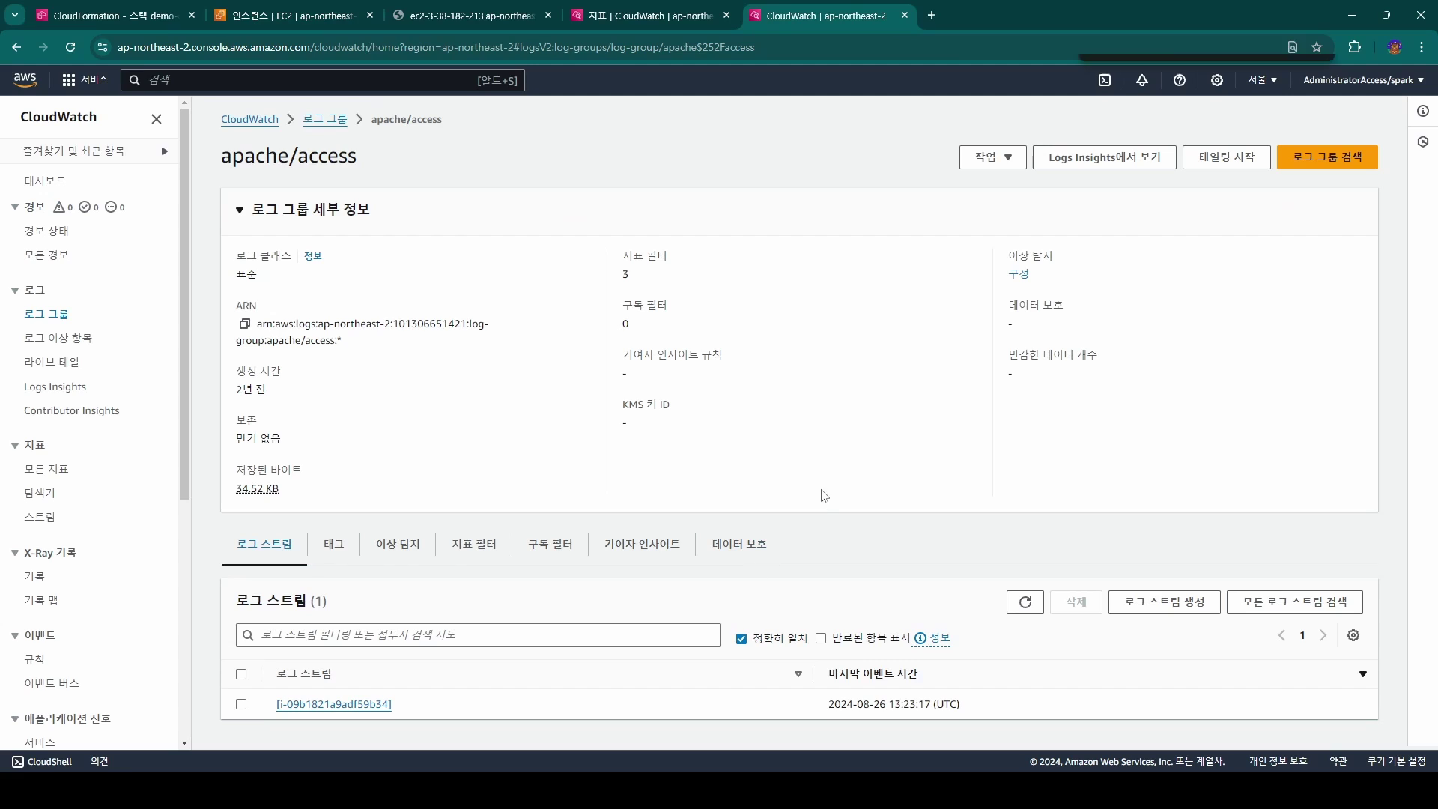
key(ctrl+f)
key(ctrl+v)
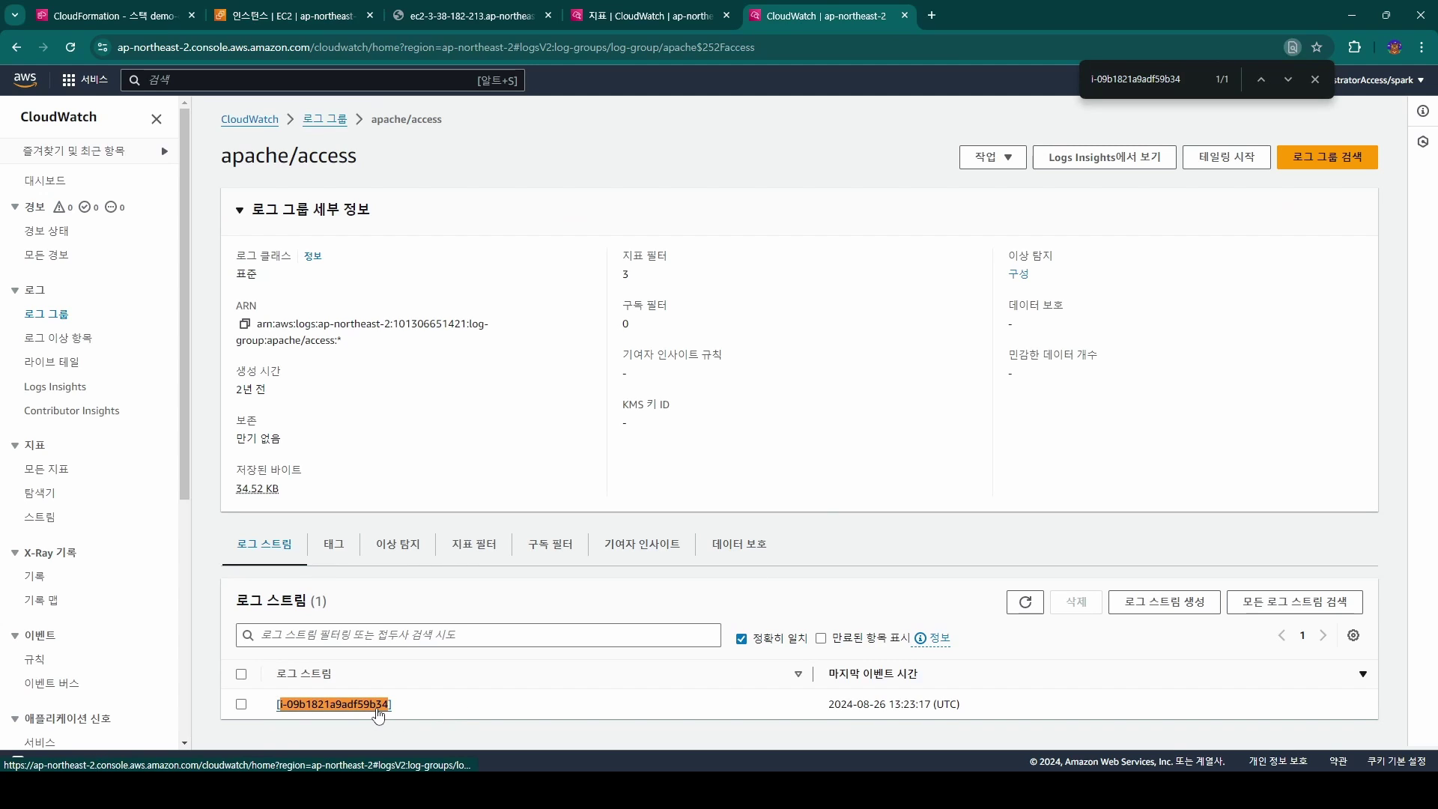
- Open MyInstance's log stream and examine the details of the favicon.ico and index.html request events
click(379, 705)
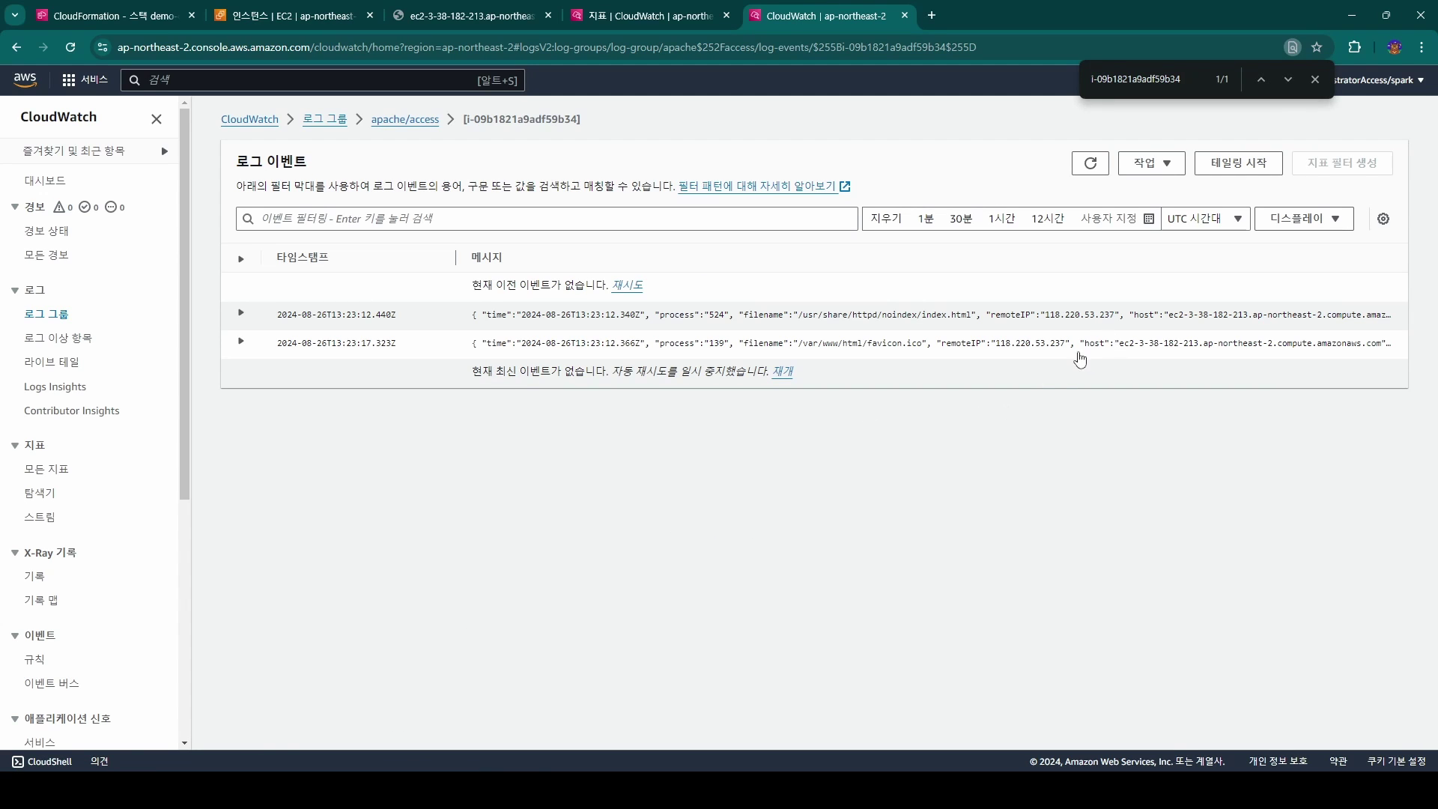
click(1065, 353)
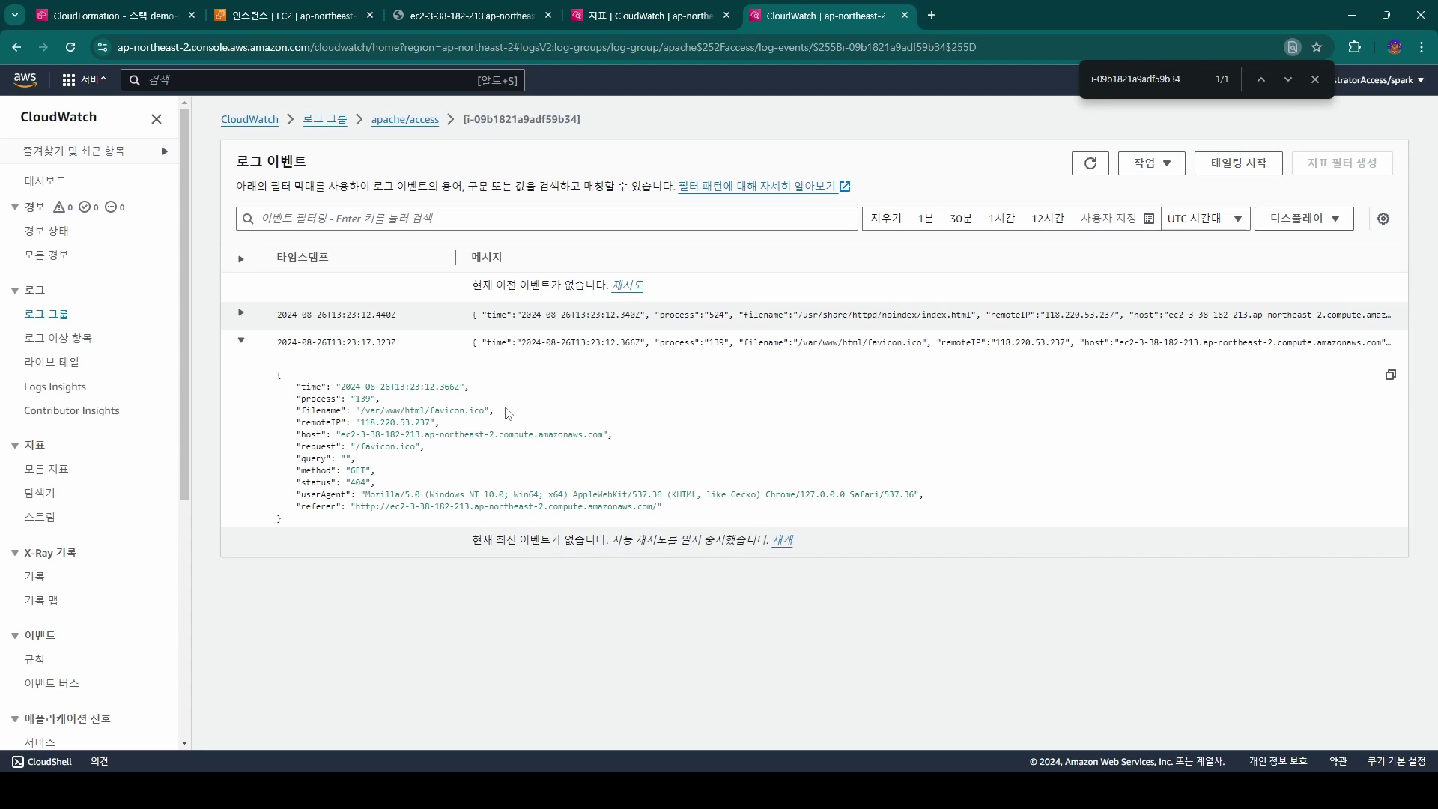
drag(485, 410, 366, 411)
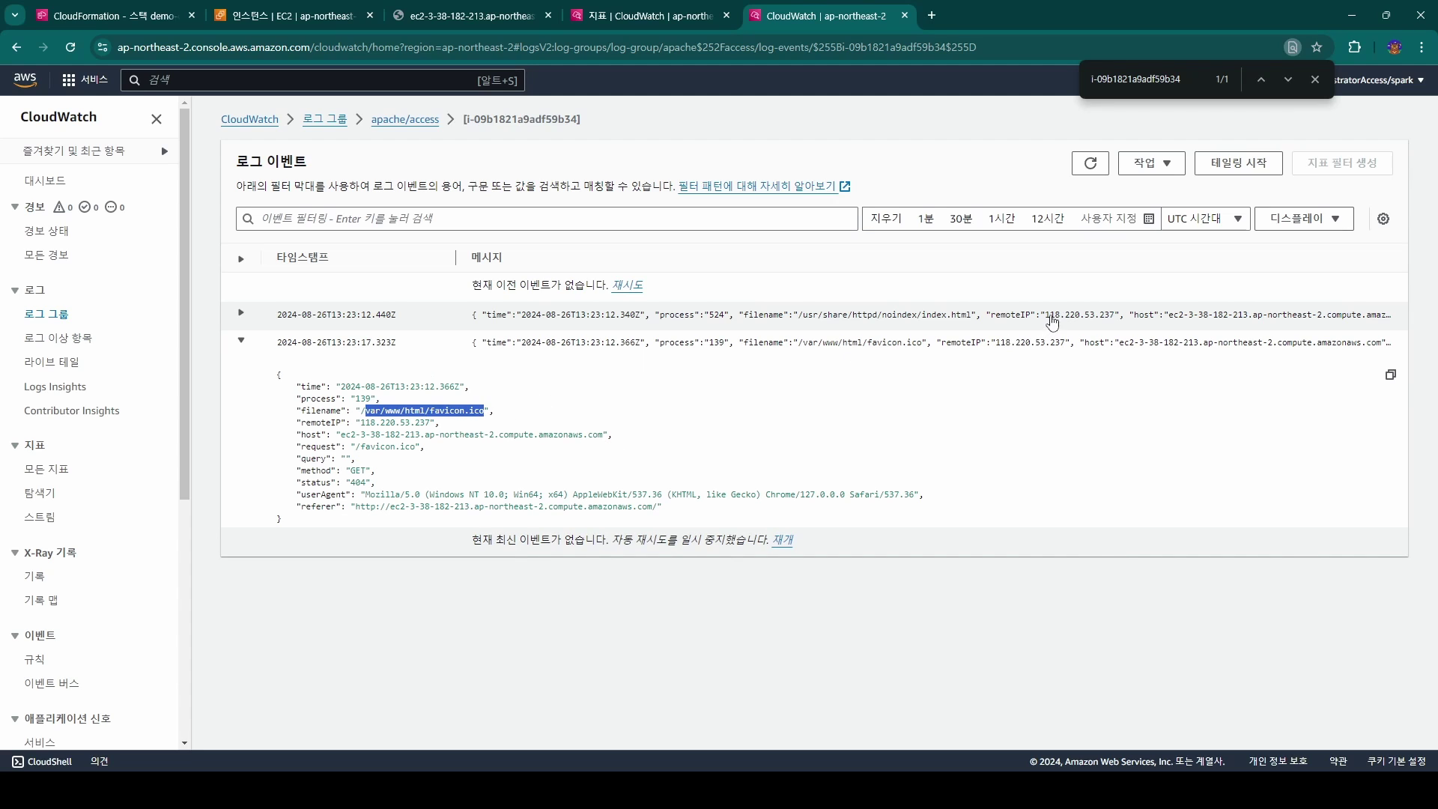
click(1053, 322)
- Request the nonexistent path /asdfasdfasdf on the instance's web server to generate a 404 error
click(932, 15)
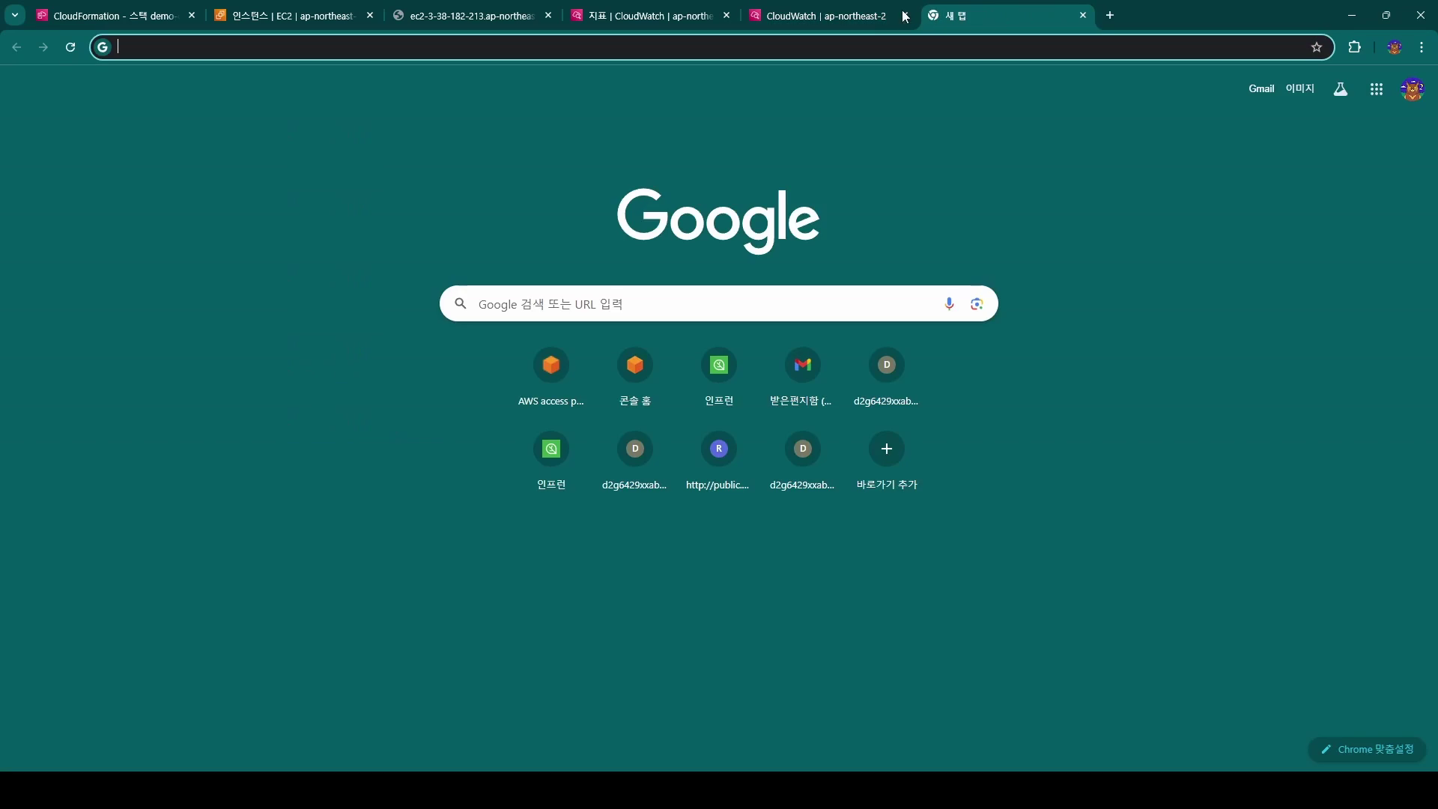
click(424, 9)
click(545, 46)
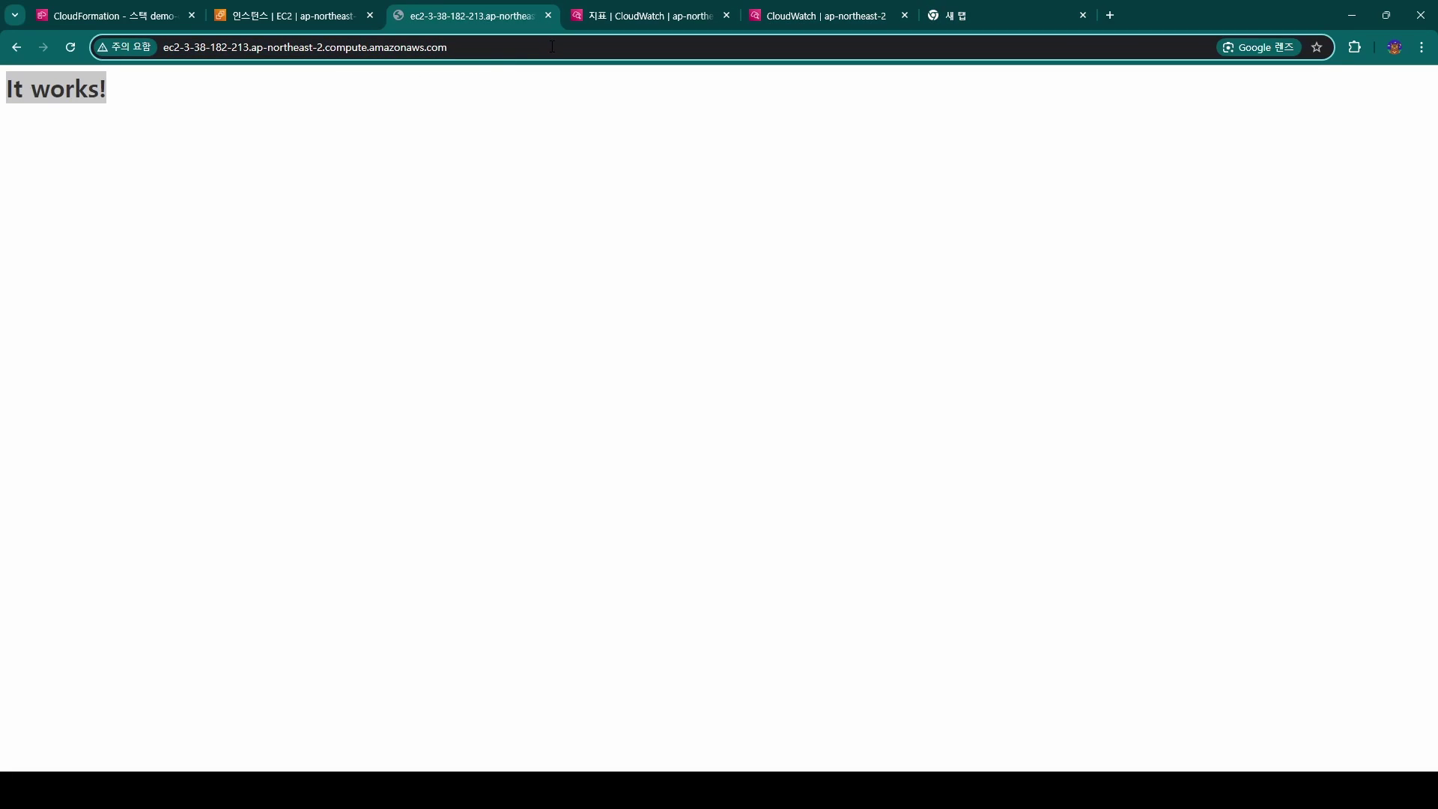
text(/asdfasdf)
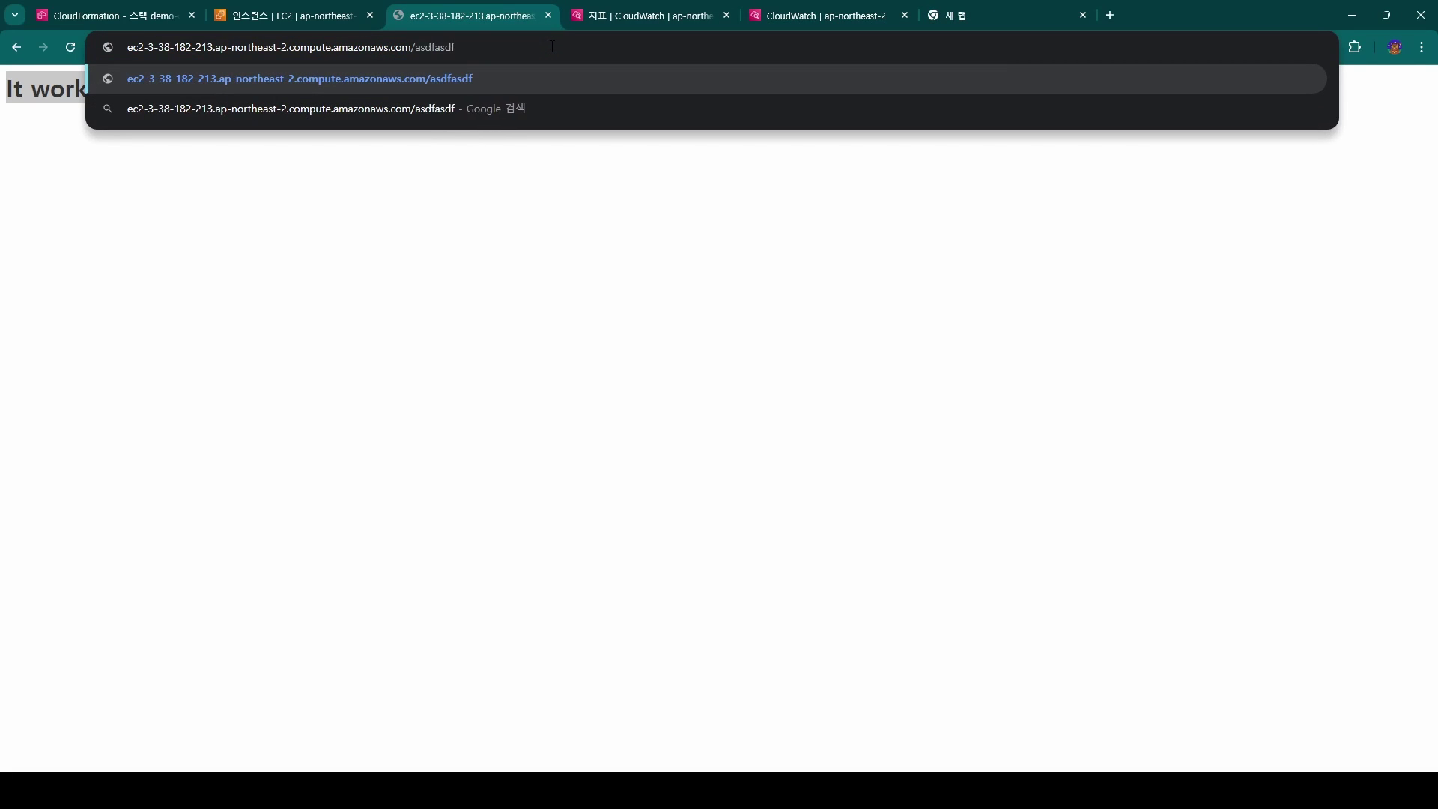
text(asdf)
key(Return)
drag(133, 112, 7, 90)
- Refresh the instance's log events in CloudWatch and examine the status and filename of the /asdfasdfasdf request
click(813, 4)
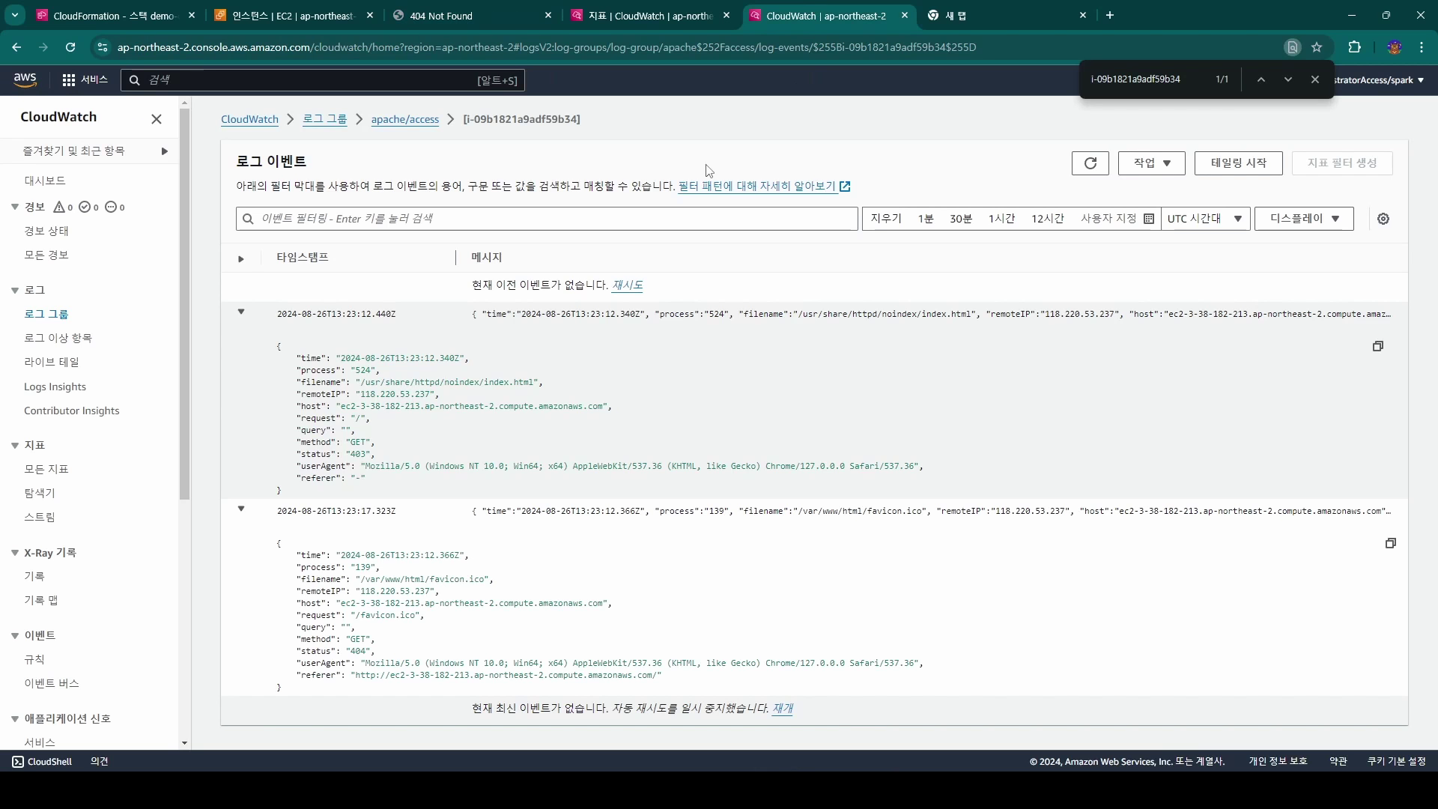
click(1090, 165)
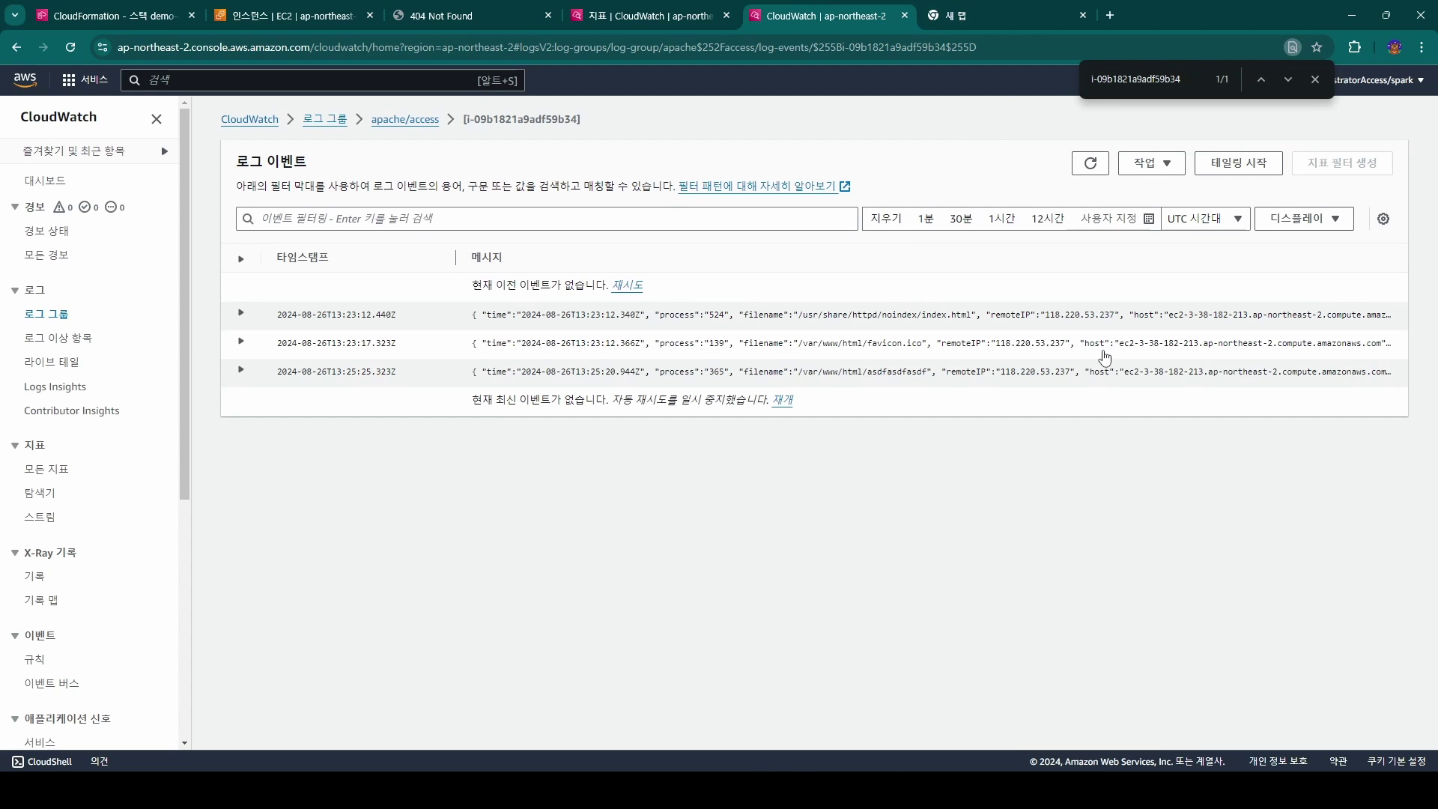
click(1095, 372)
double_click(358, 512)
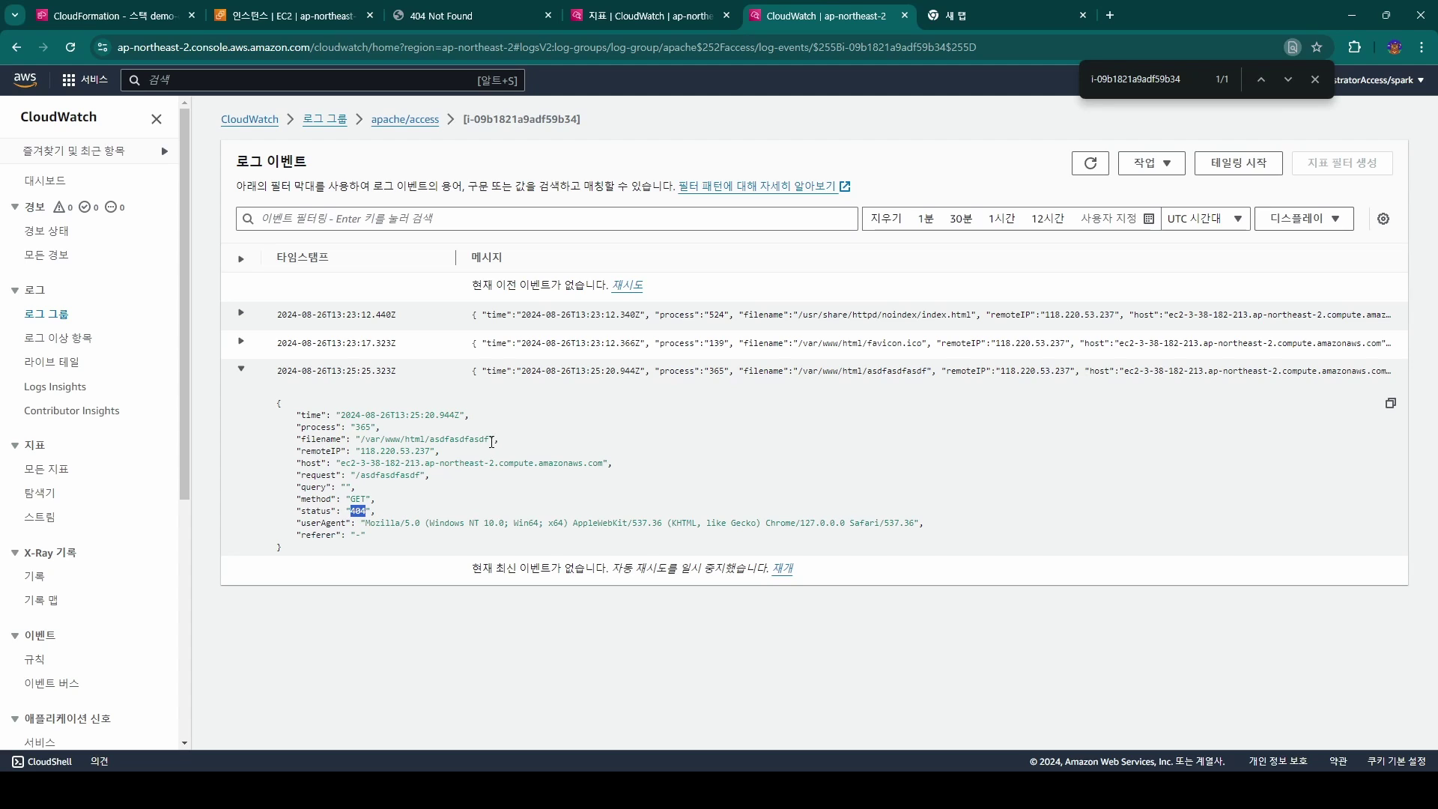
drag(491, 441, 362, 442)
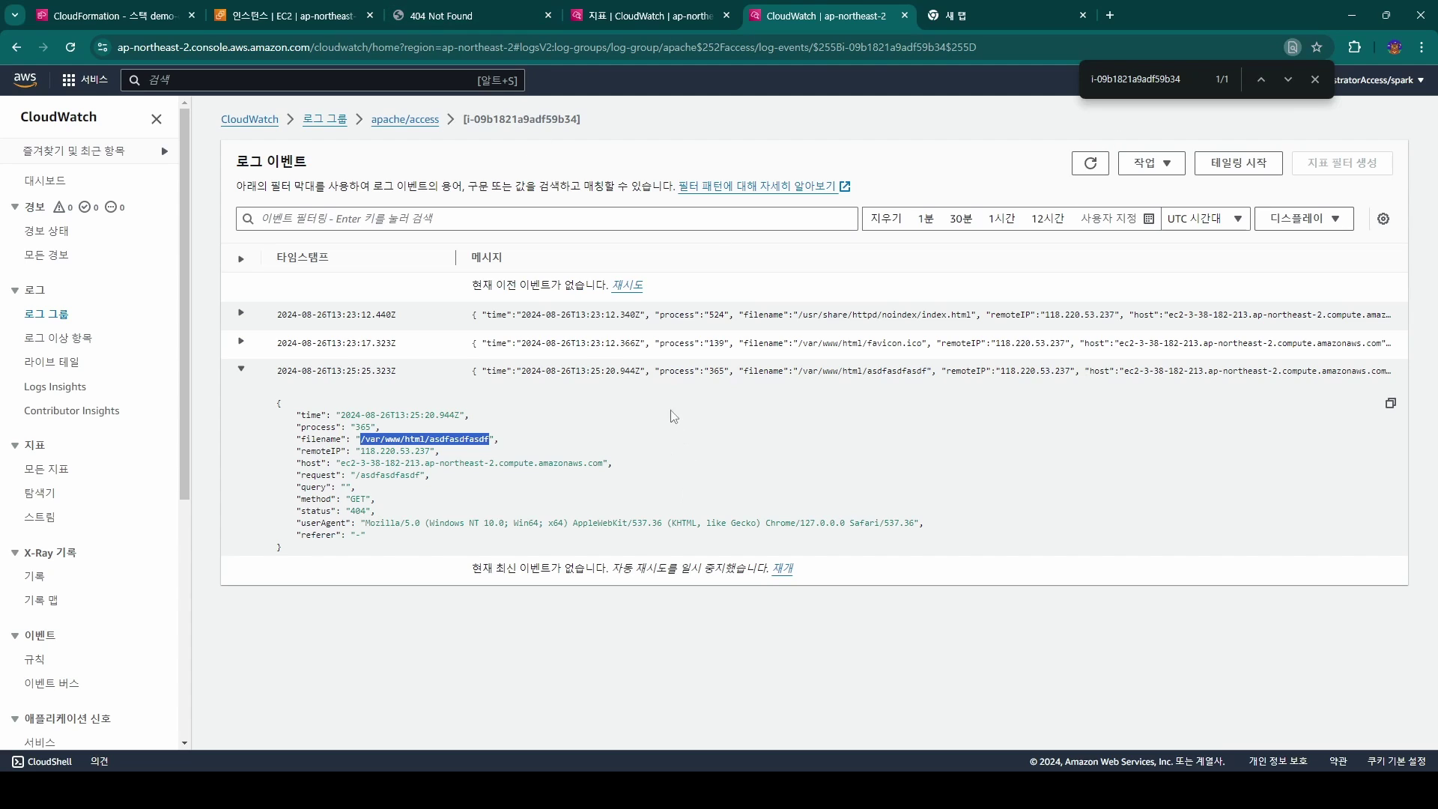
click(276, 369)
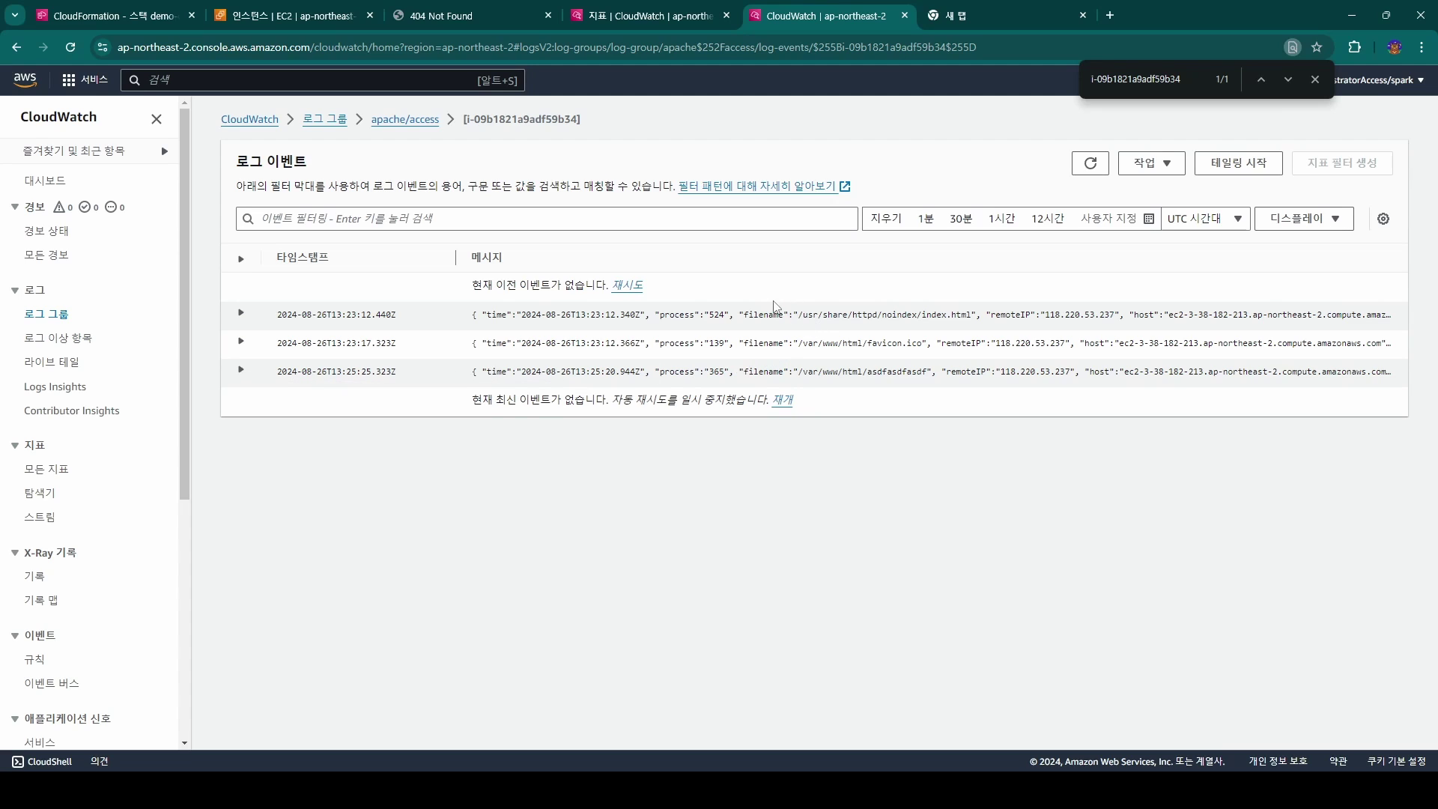
click(240, 371)
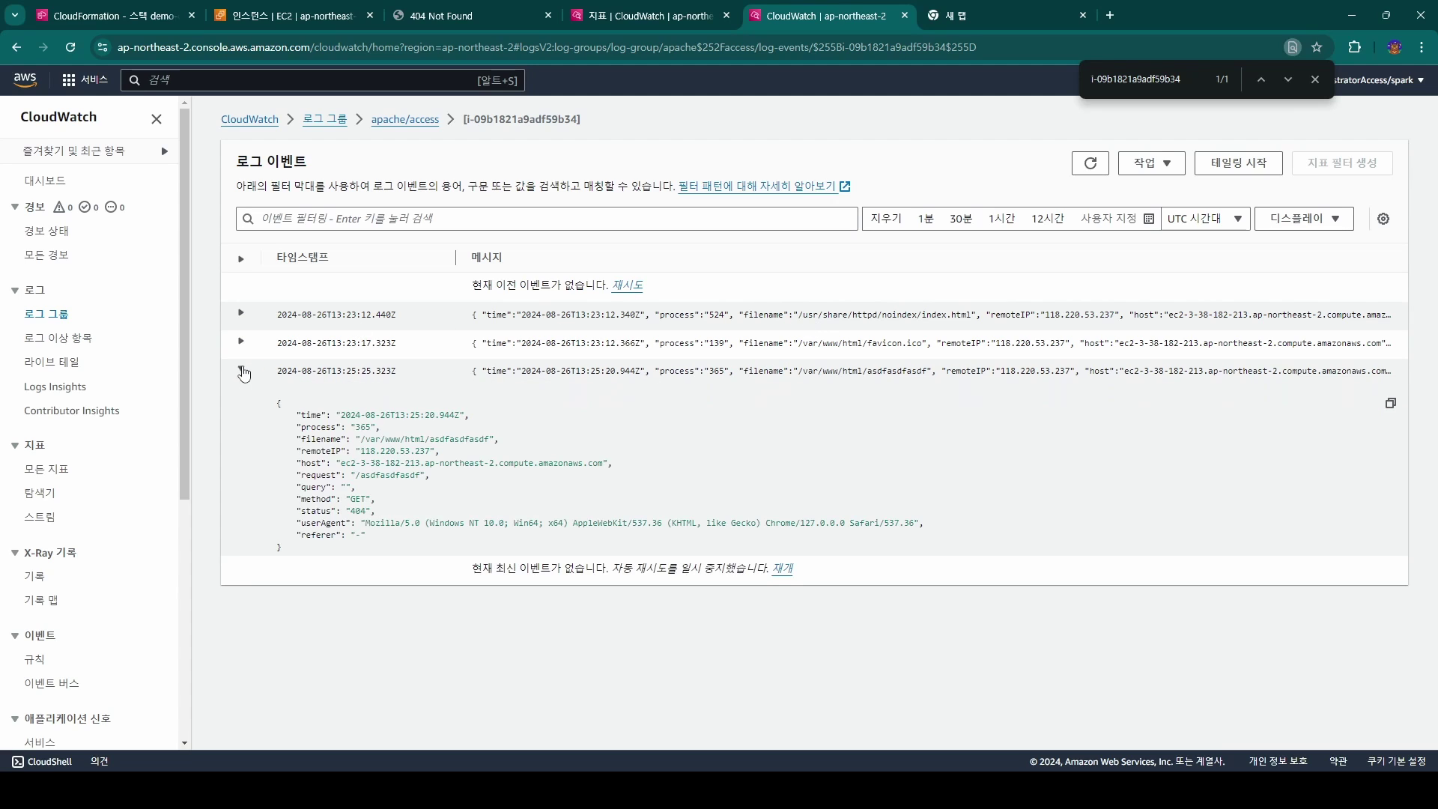
click(239, 373)
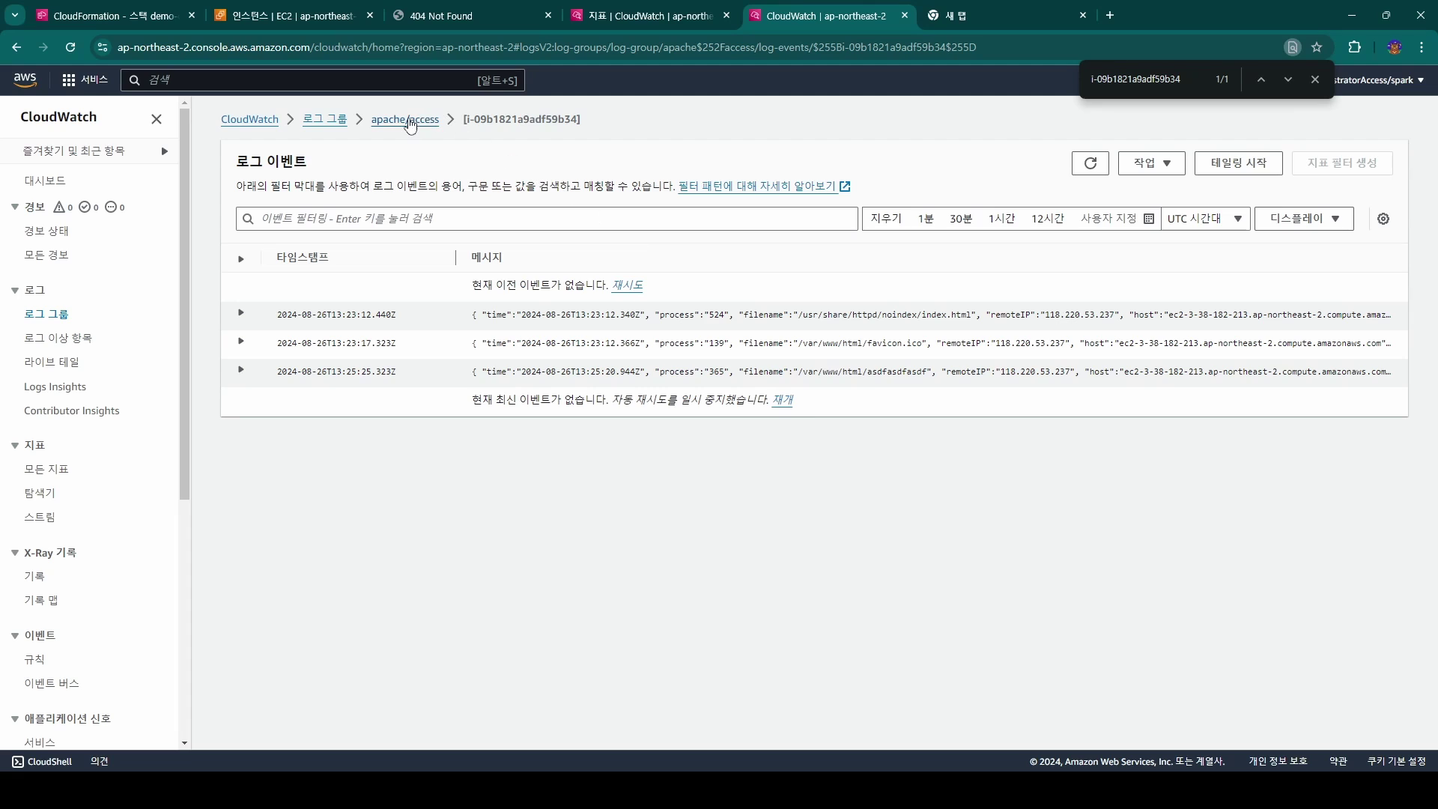
- Start creating a metric filter for the apache/access log group
click(405, 120)
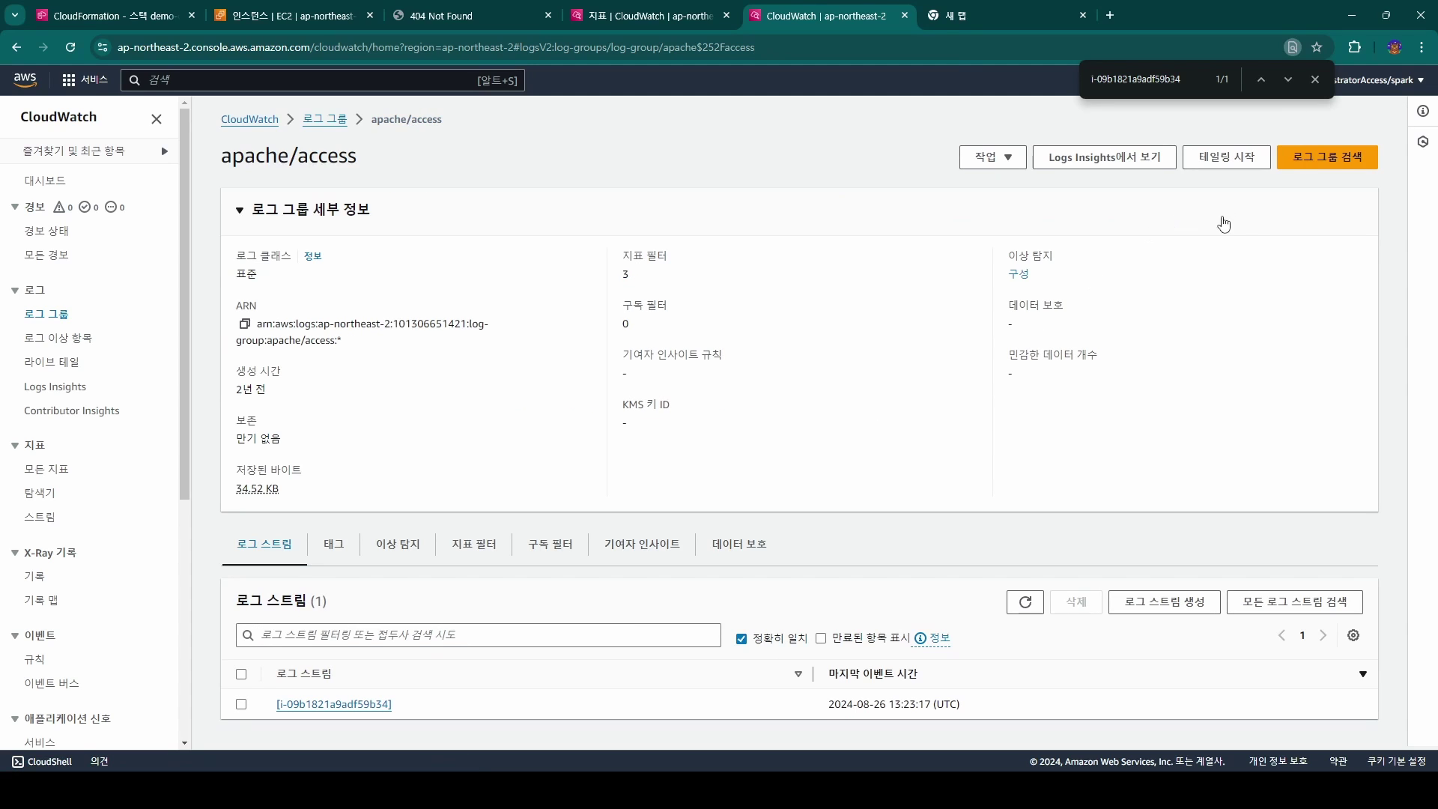
click(1266, 204)
click(1006, 157)
click(1000, 226)
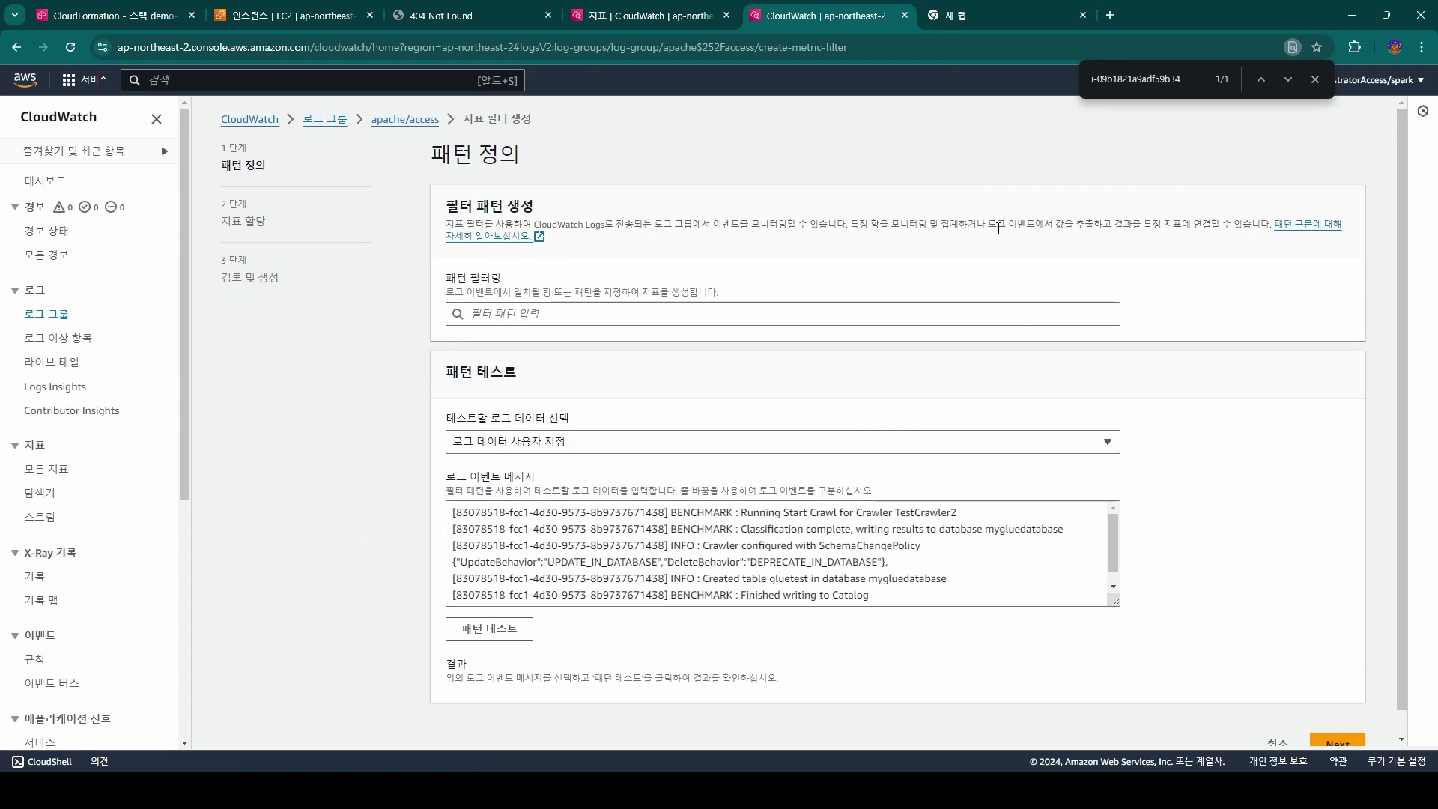
- Copy the pattern { $.status= "404" } from demo_data/script.txt in VS Code and enter it as the metric filter's pattern
click(770, 313)
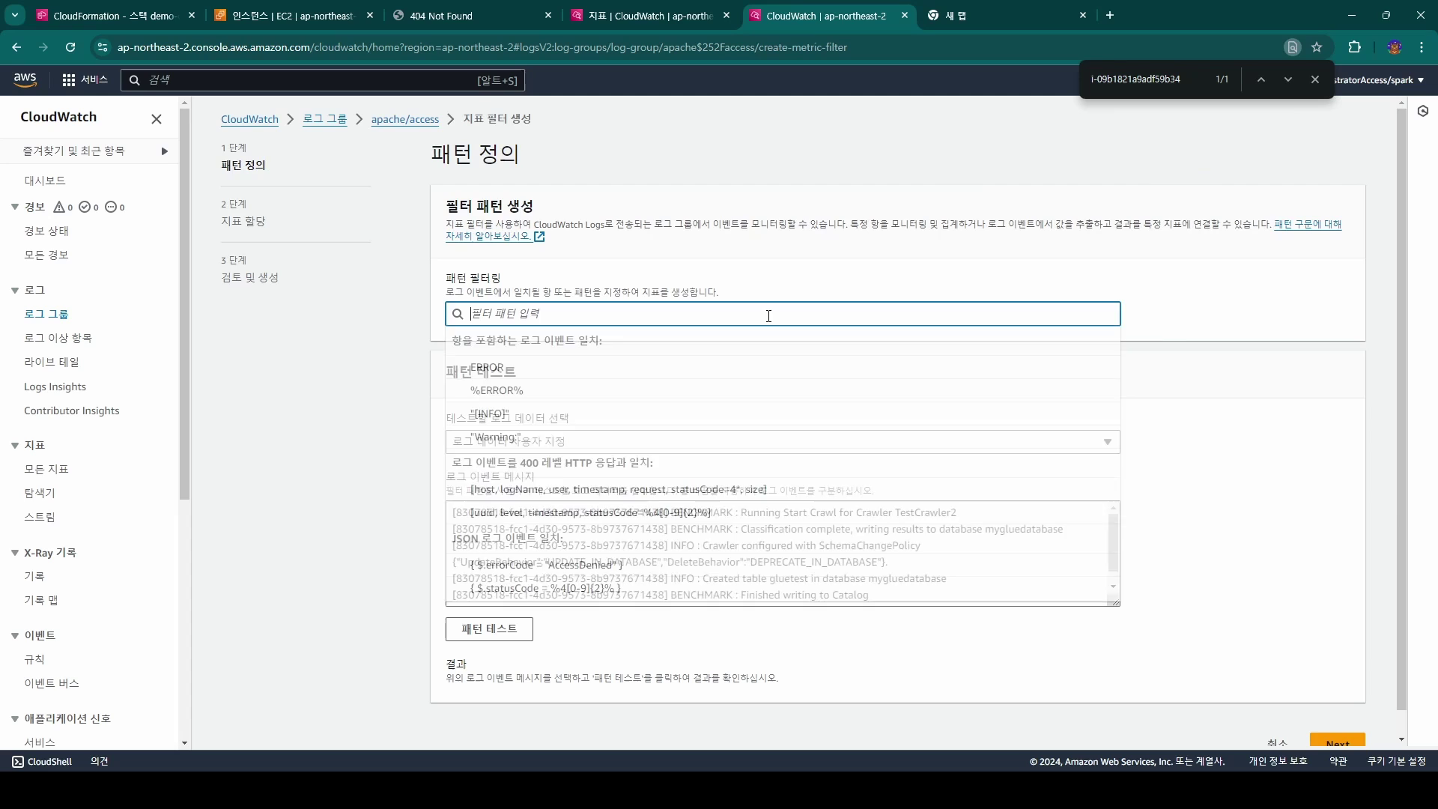
click(597, 322)
click(293, 791)
click(406, 727)
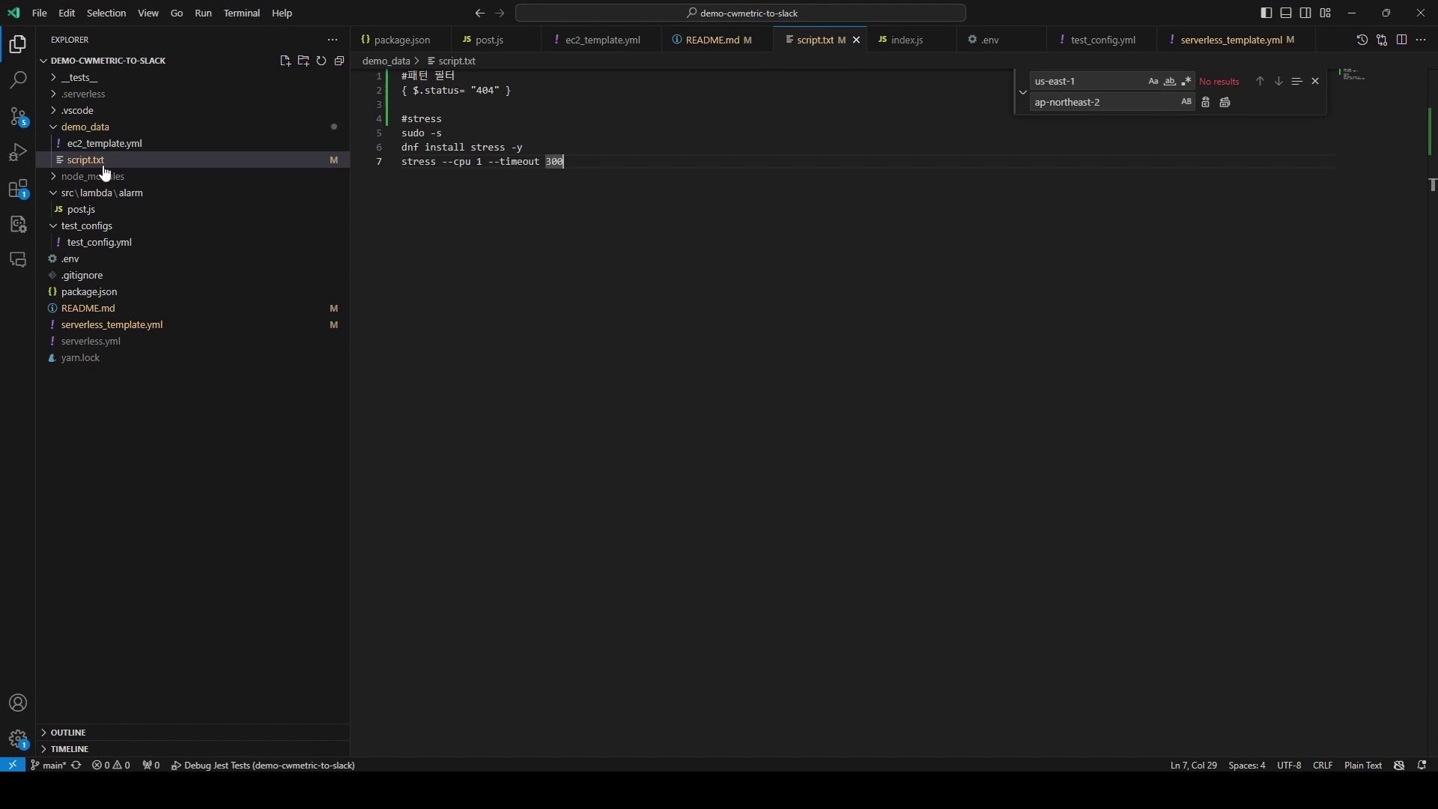
drag(512, 91, 402, 90)
key(ctrl+c)
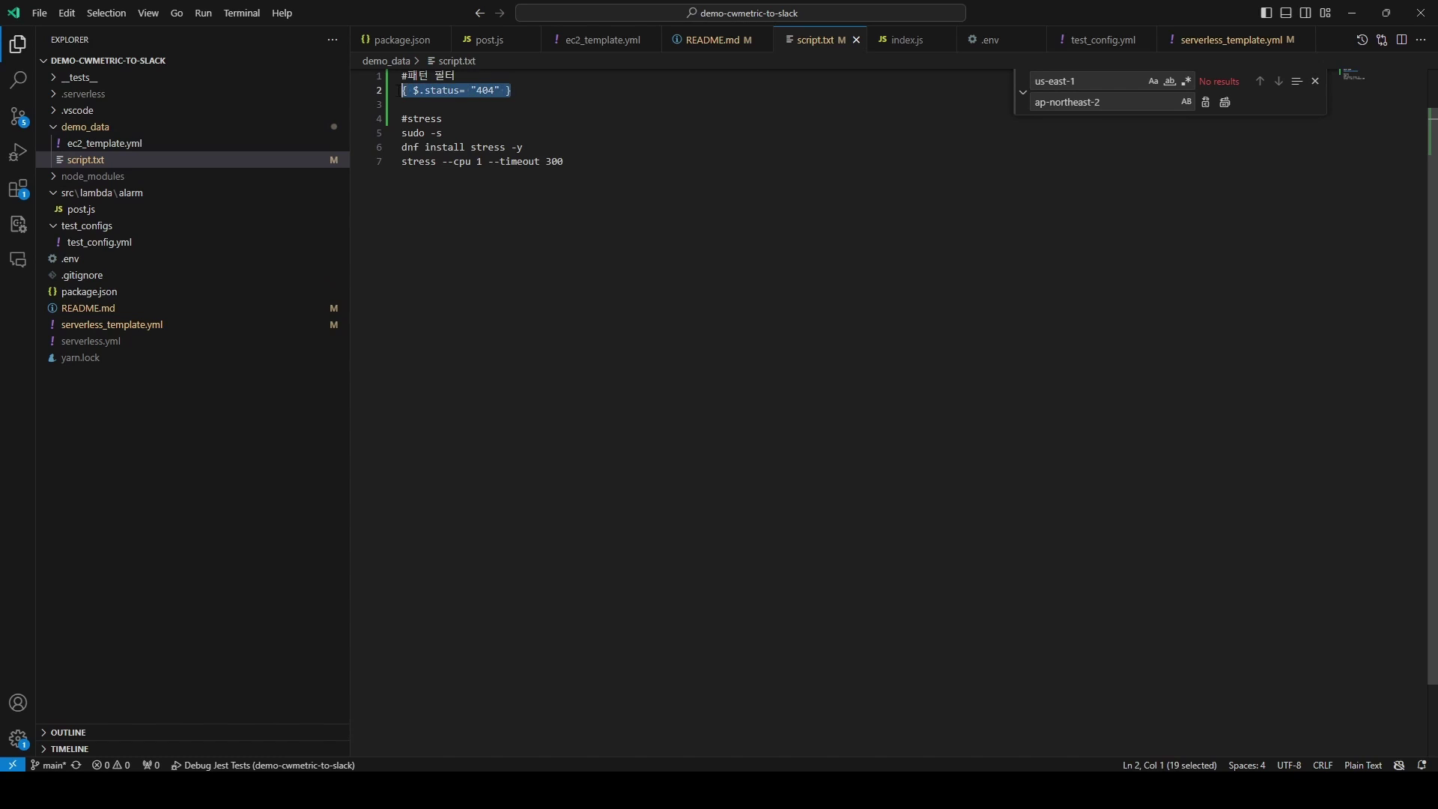
click(1352, 13)
key(ctrl+v)
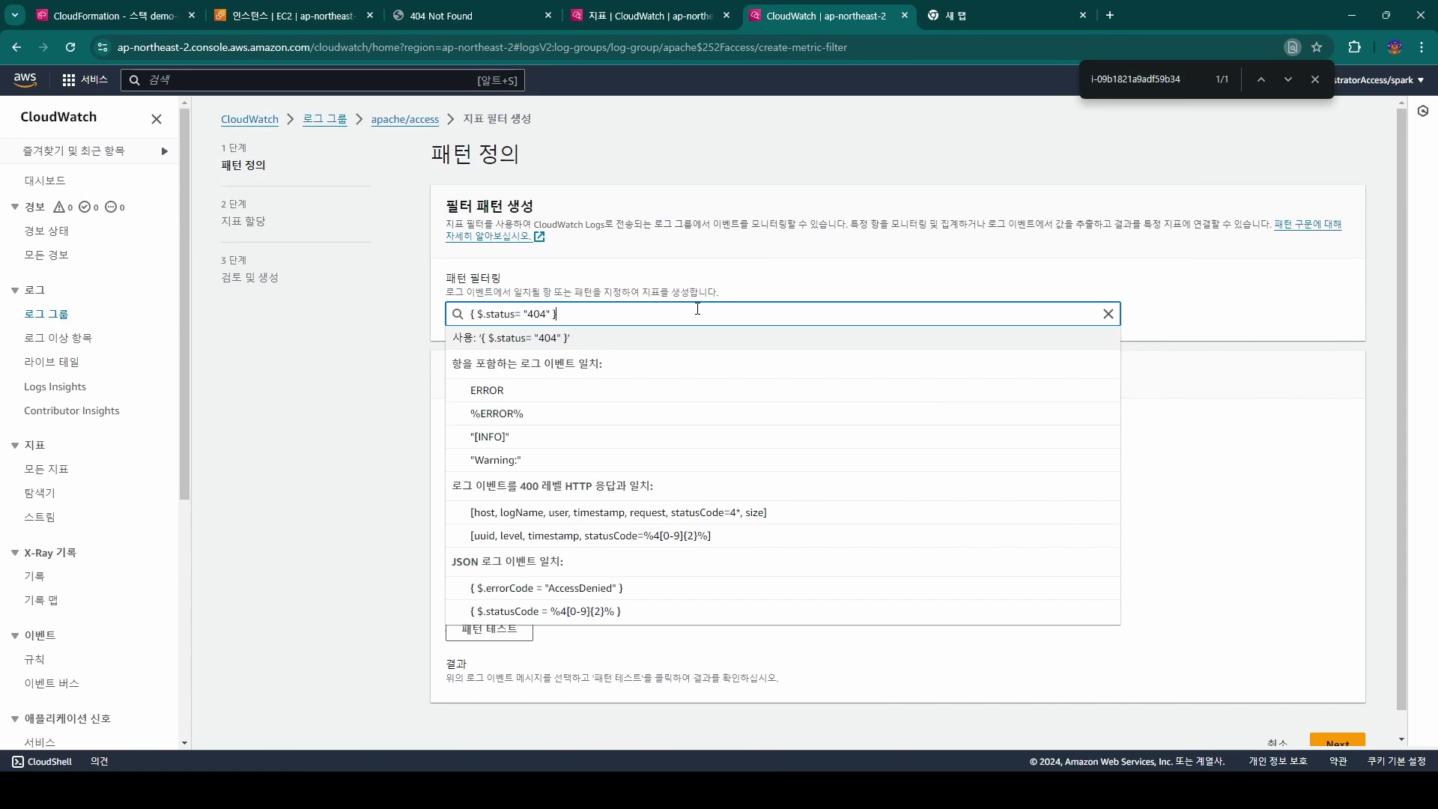
click(883, 262)
click(771, 313)
click(775, 282)
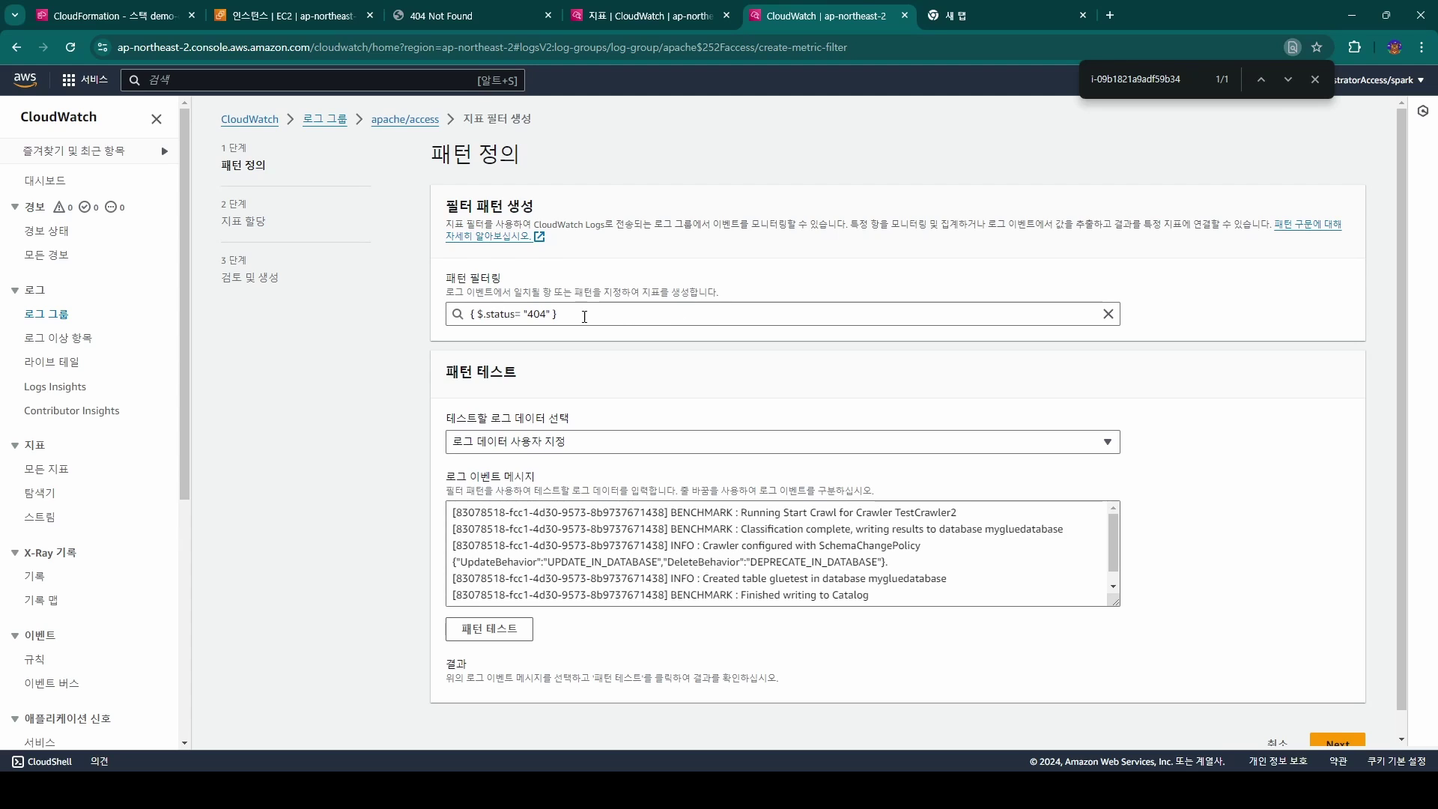
drag(630, 315, 418, 319)
click(856, 273)
- Test the filter pattern against MyInstance's log stream, review the matching events, and proceed to assigning the metric
click(553, 445)
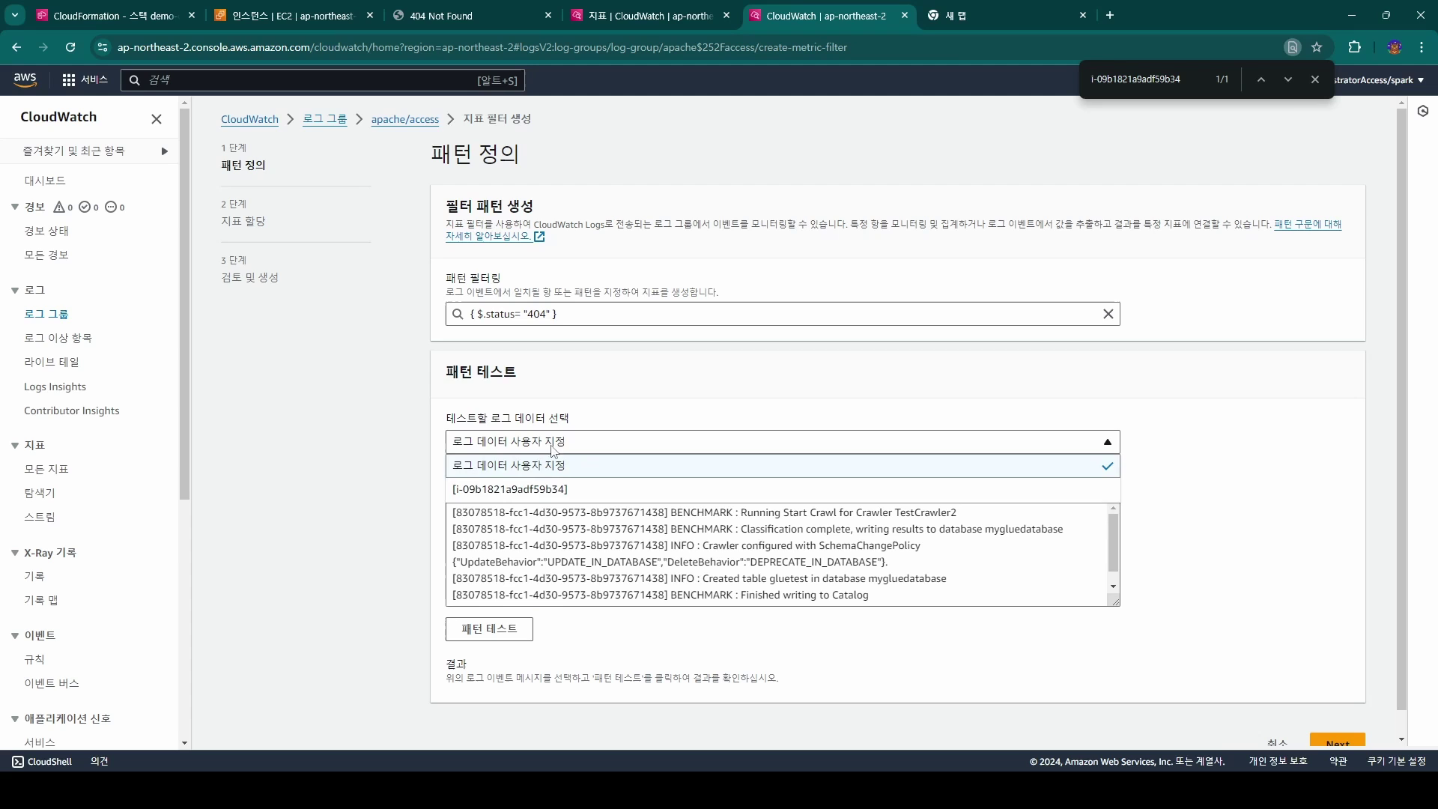
click(500, 491)
click(507, 629)
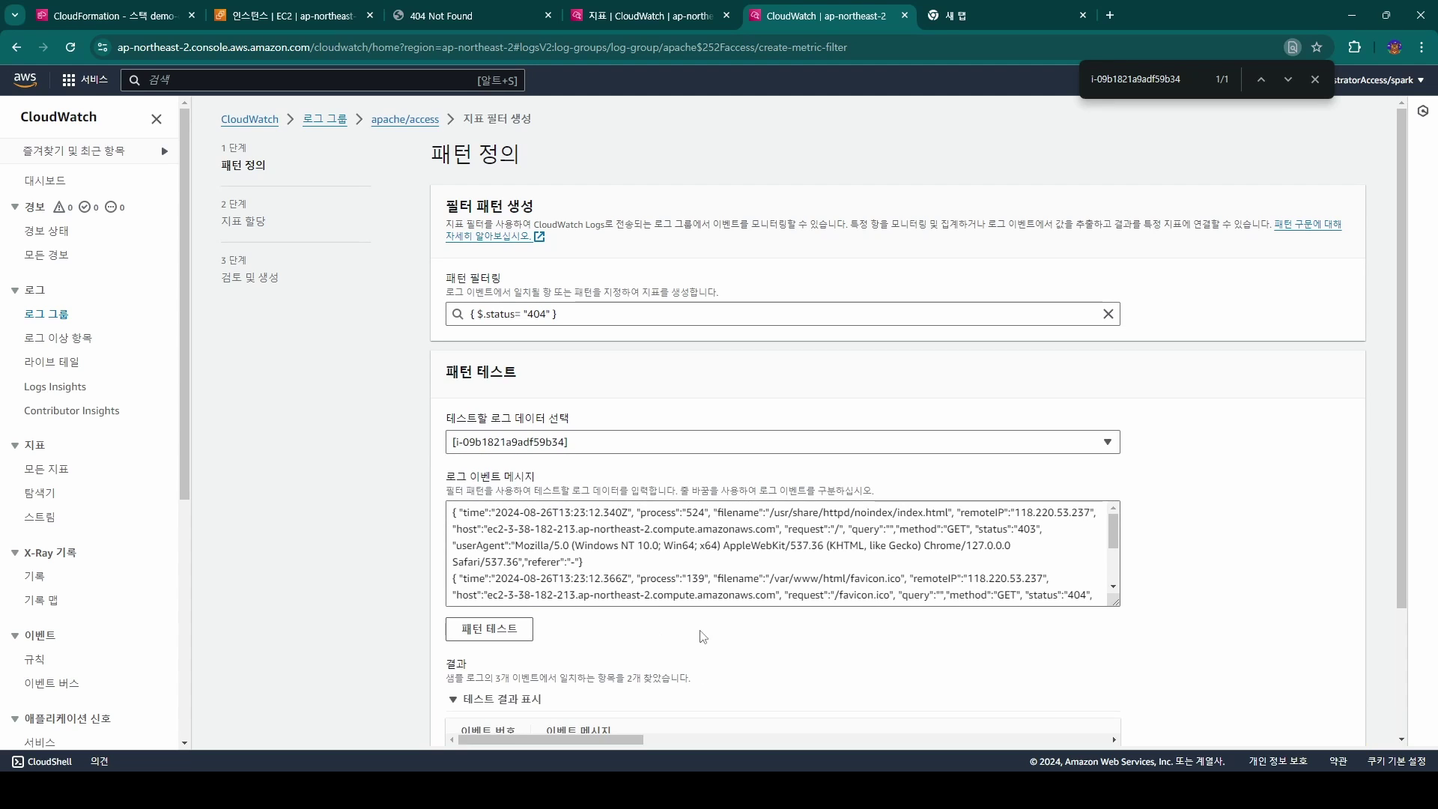
scroll(525, 633, down, 2)
drag(592, 650, 636, 650)
click(1338, 719)
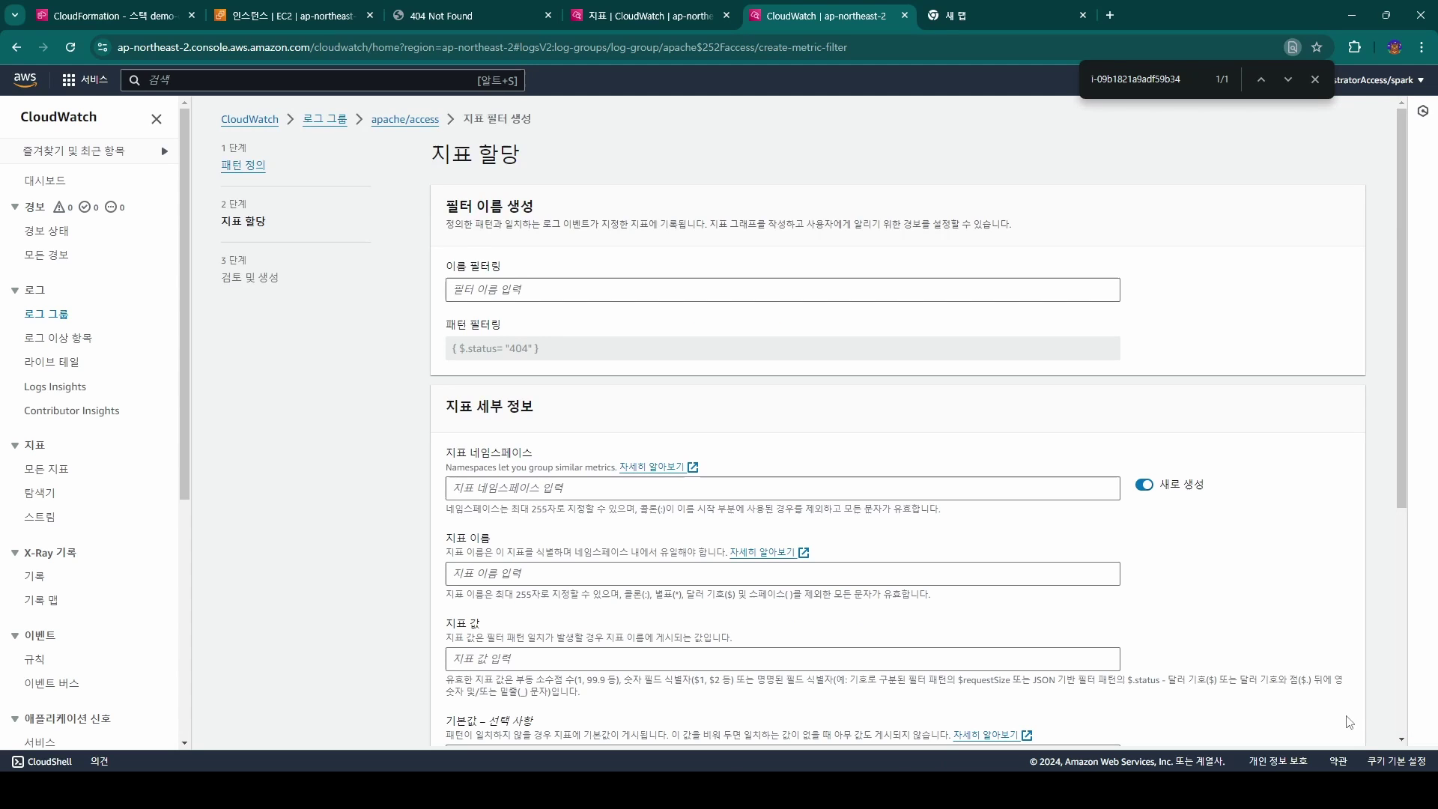
- Enter demo-my-web-404 as the filter name, metric namespace and metric name
click(577, 285)
scroll(599, 300, down, 1)
scroll(652, 277, up, 1)
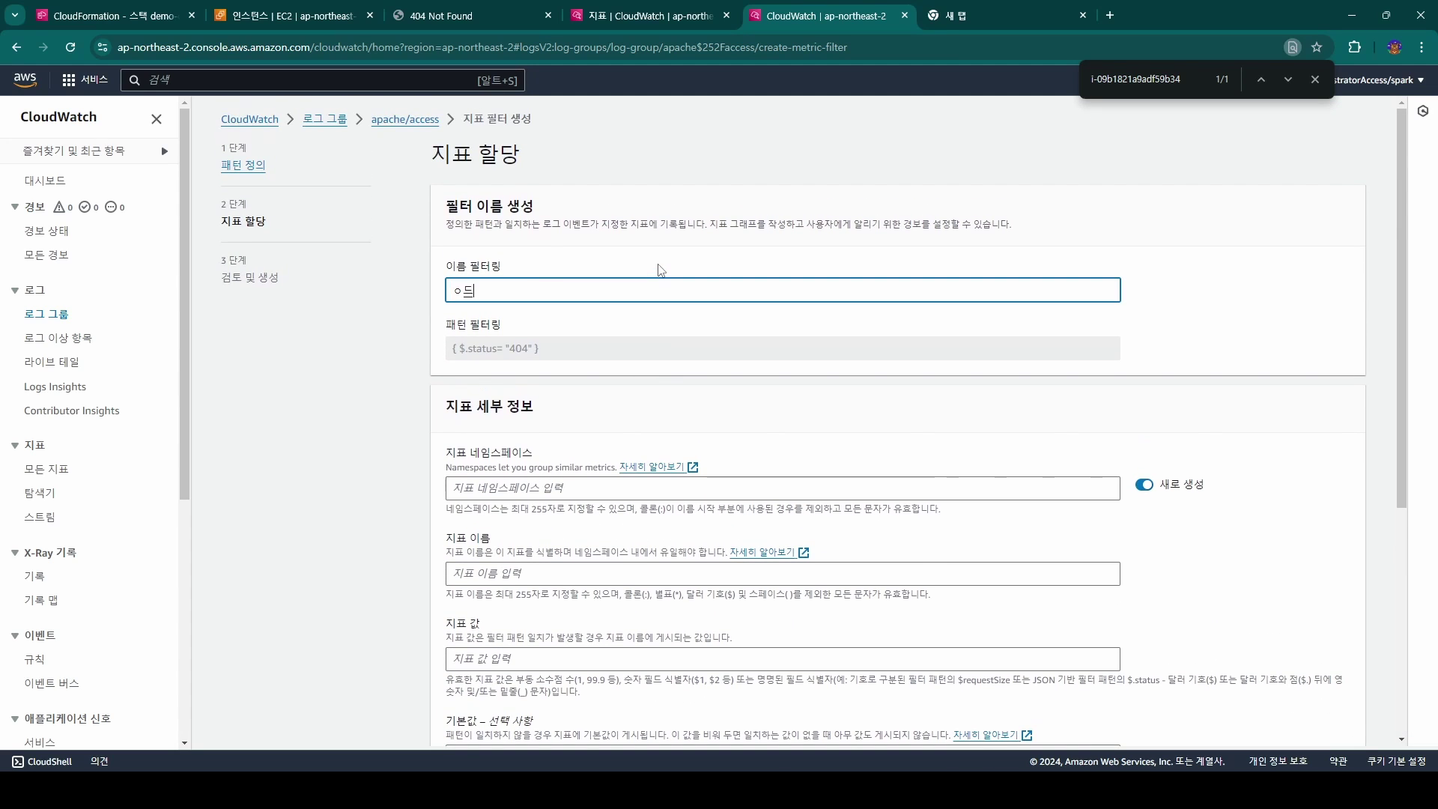
text(demo-my-web-404)
click(525, 488)
text(demo-my-web-404)
scroll(555, 432, down, 2)
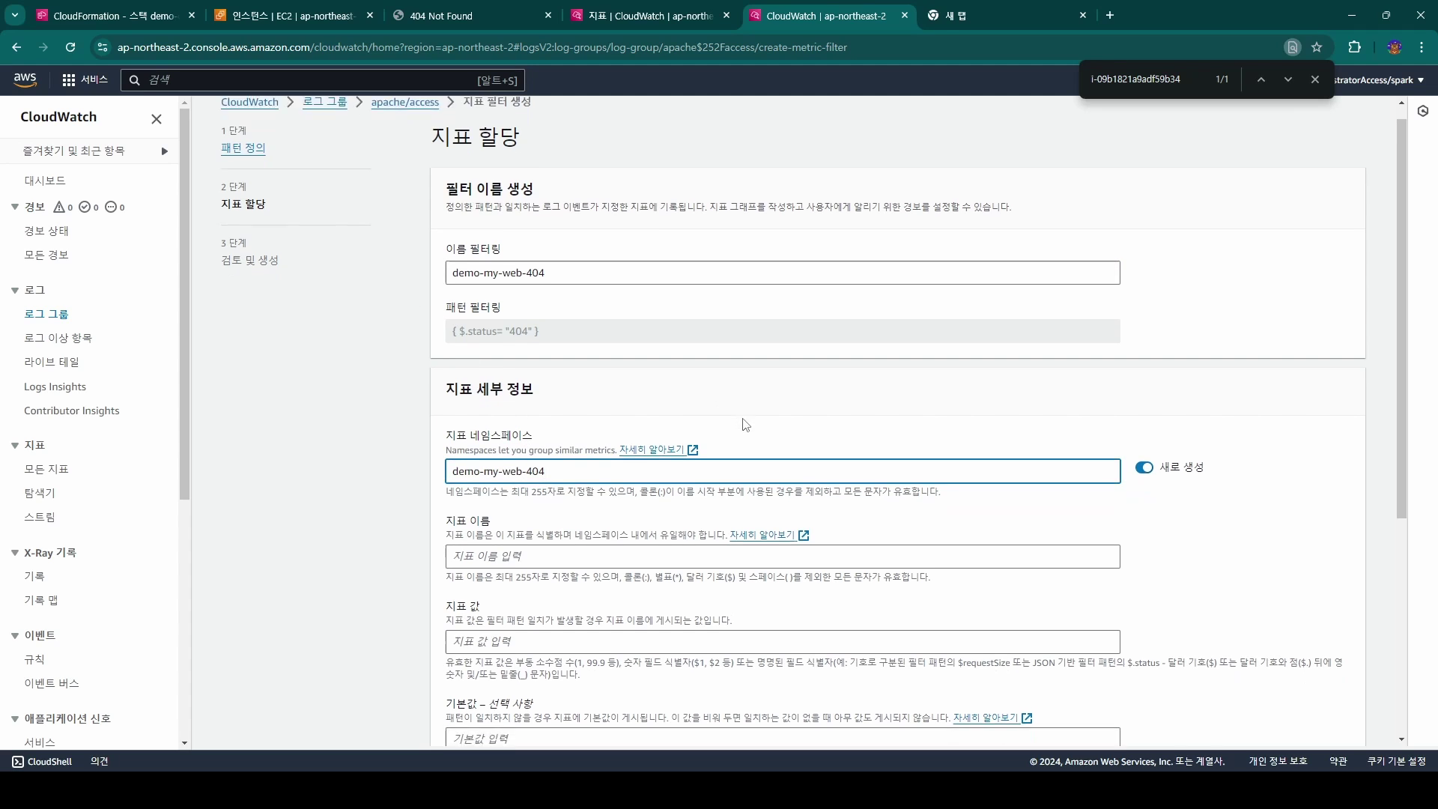
click(555, 424)
text(demo-my-web-404)
scroll(573, 374, down, 2)
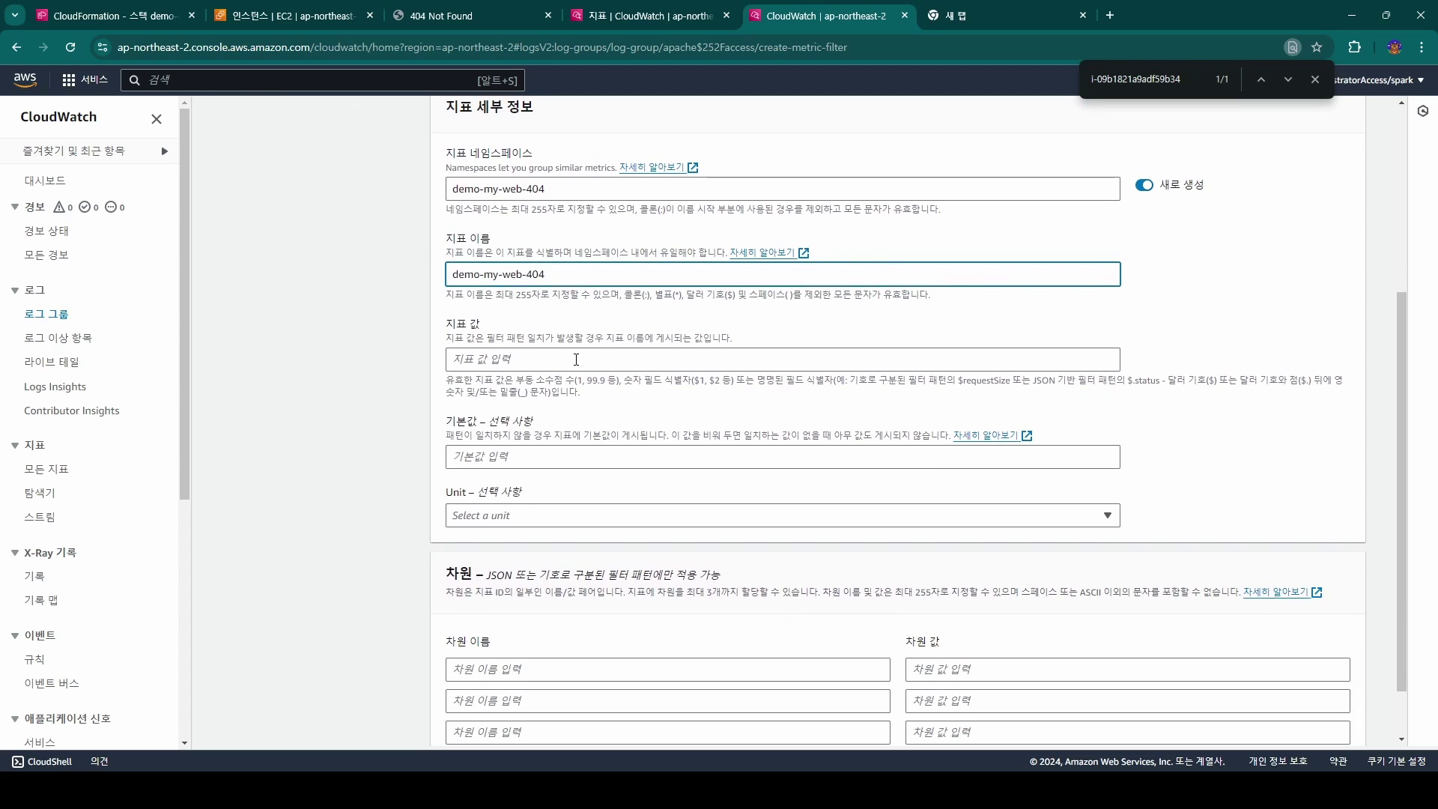
- Set the metric value to 1 and review the metric details
click(573, 358)
text(1)
scroll(693, 477, up, 3)
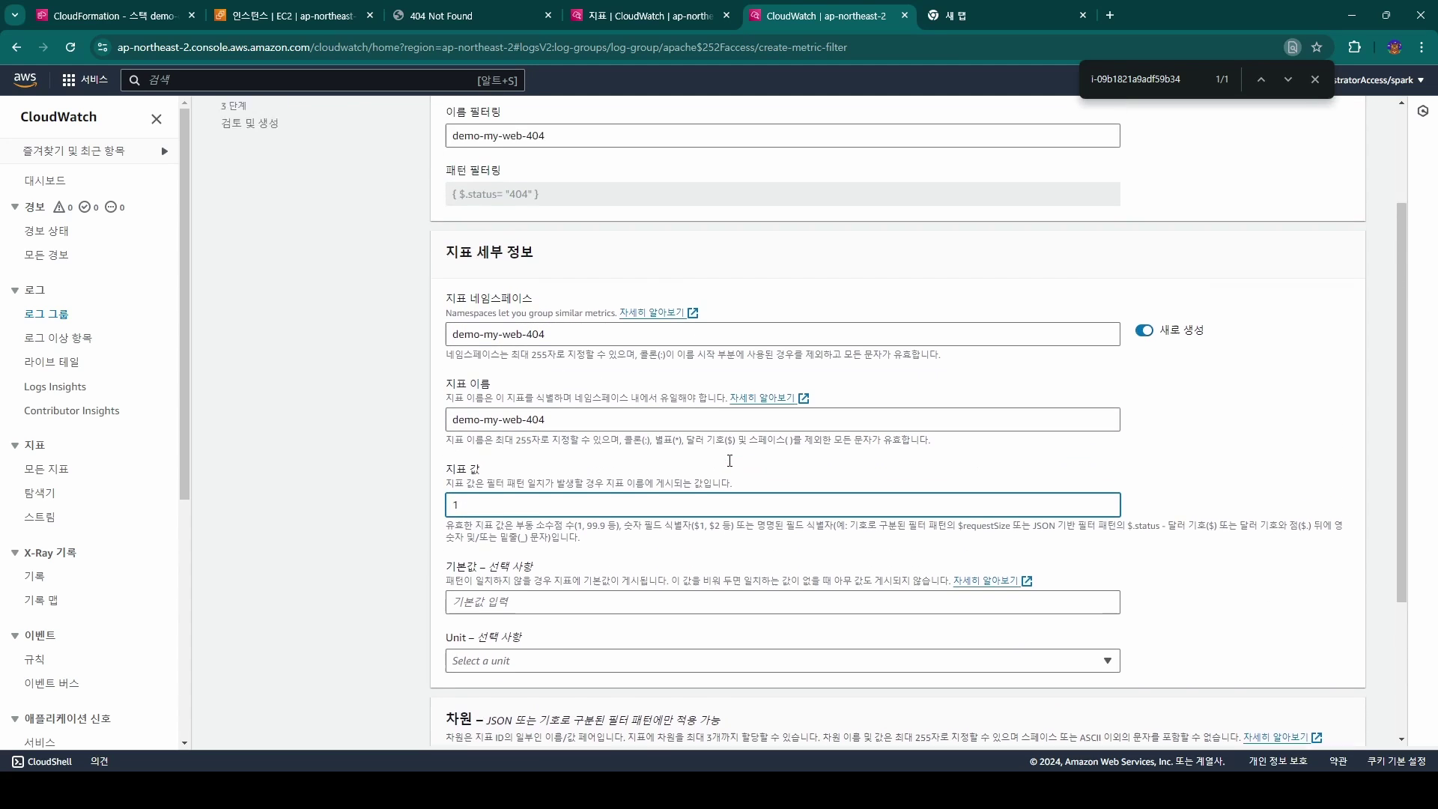
scroll(692, 449, up, 1)
scroll(674, 464, down, 4)
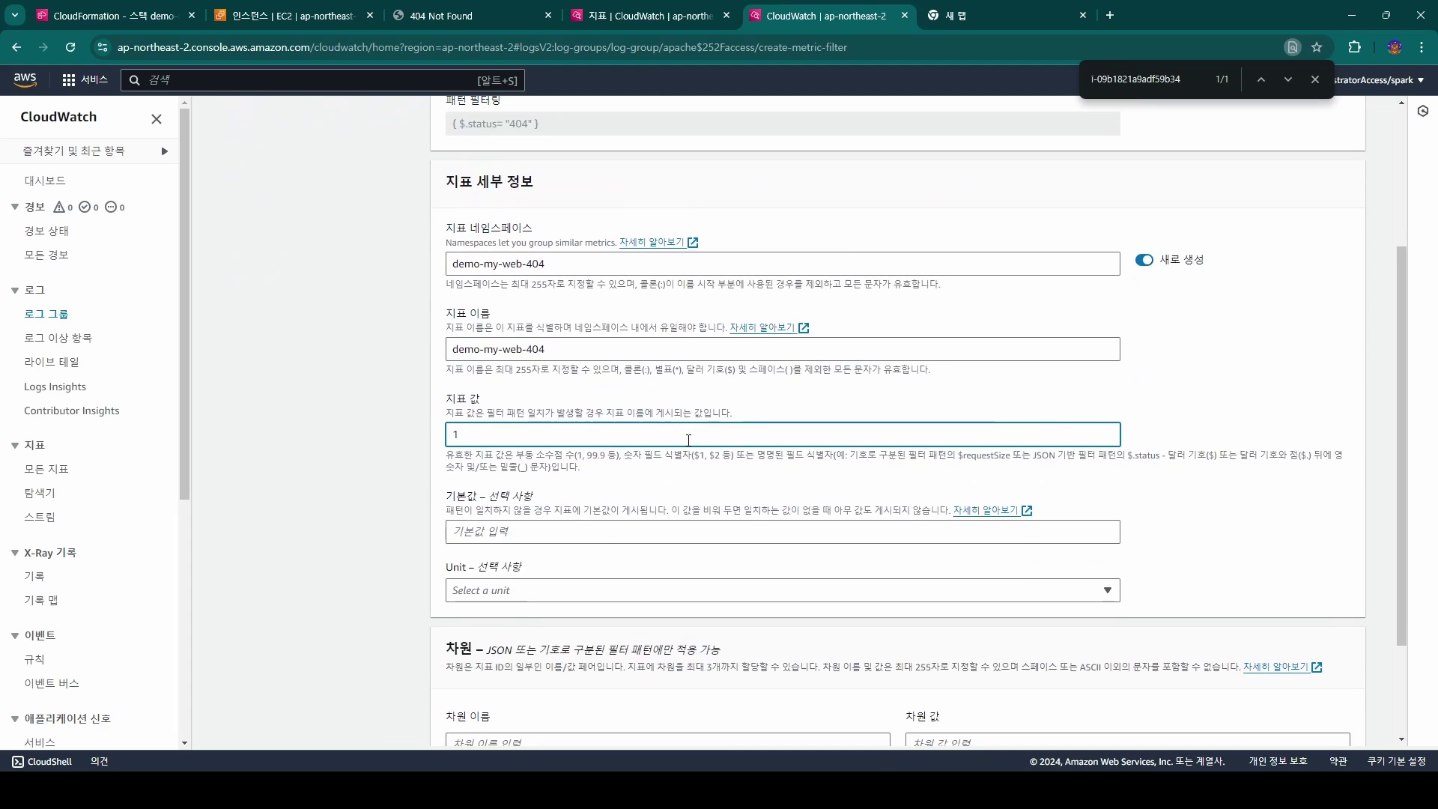
- Look through the available units for the metric without choosing one
key(Tab)
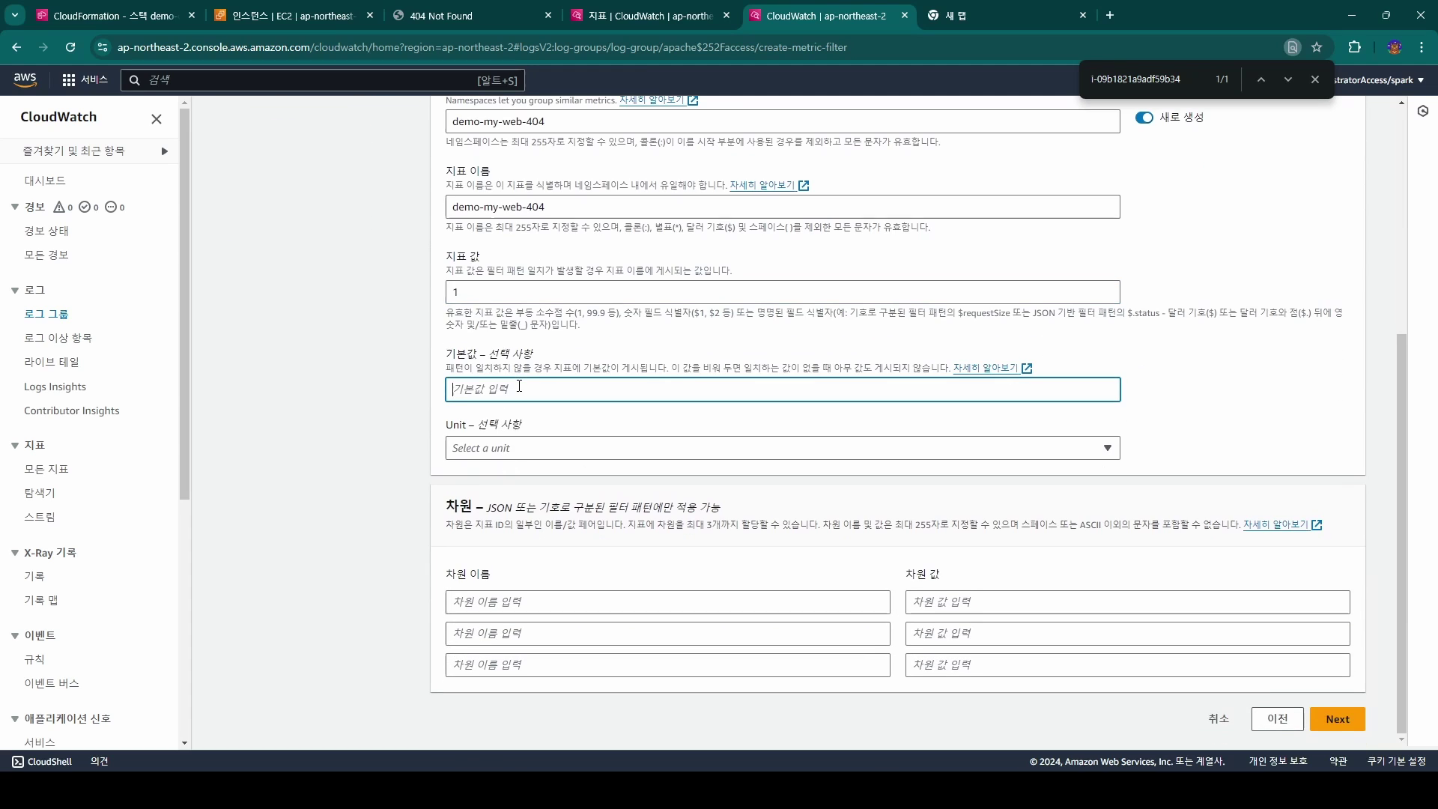
click(509, 450)
click(1239, 440)
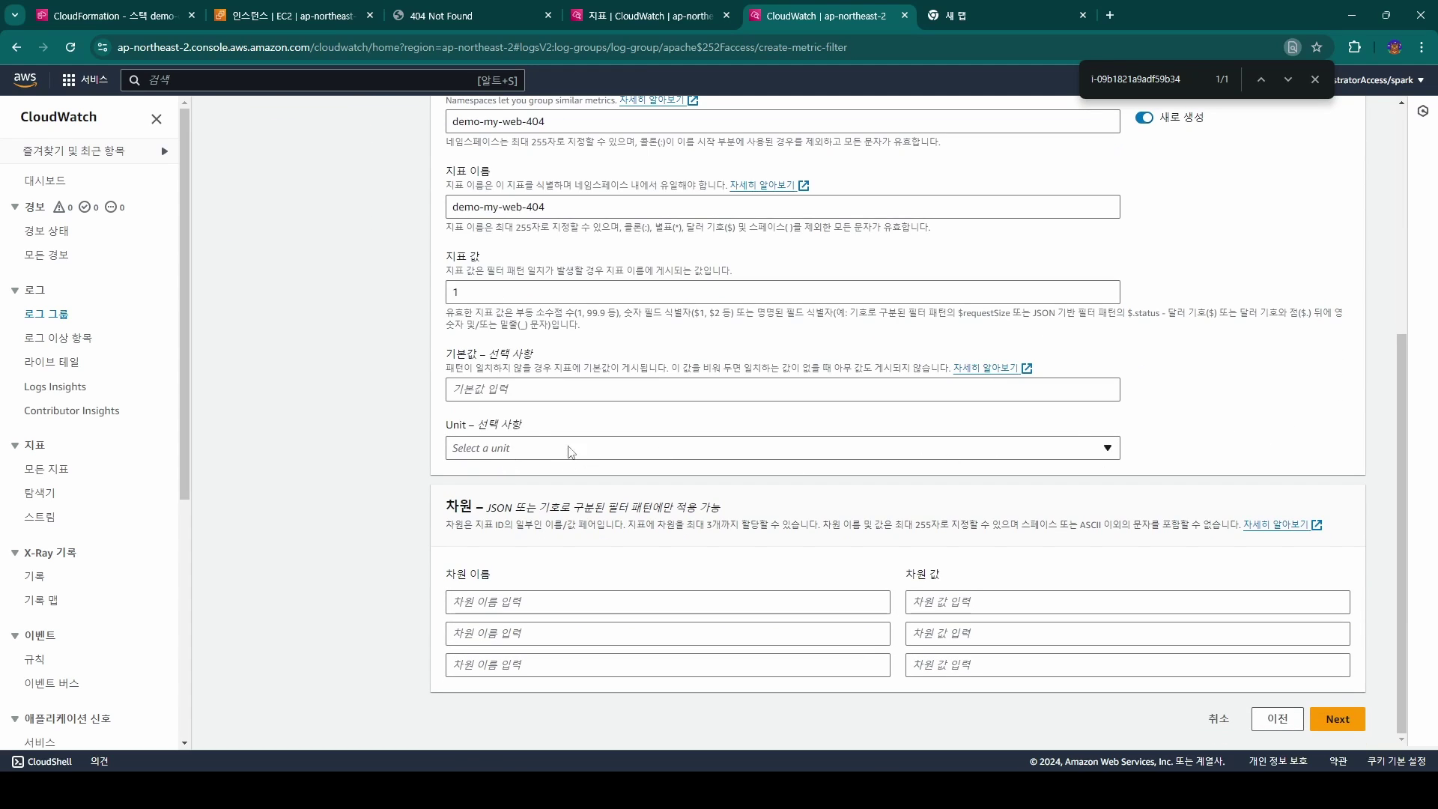
click(567, 449)
scroll(563, 395, down, 4)
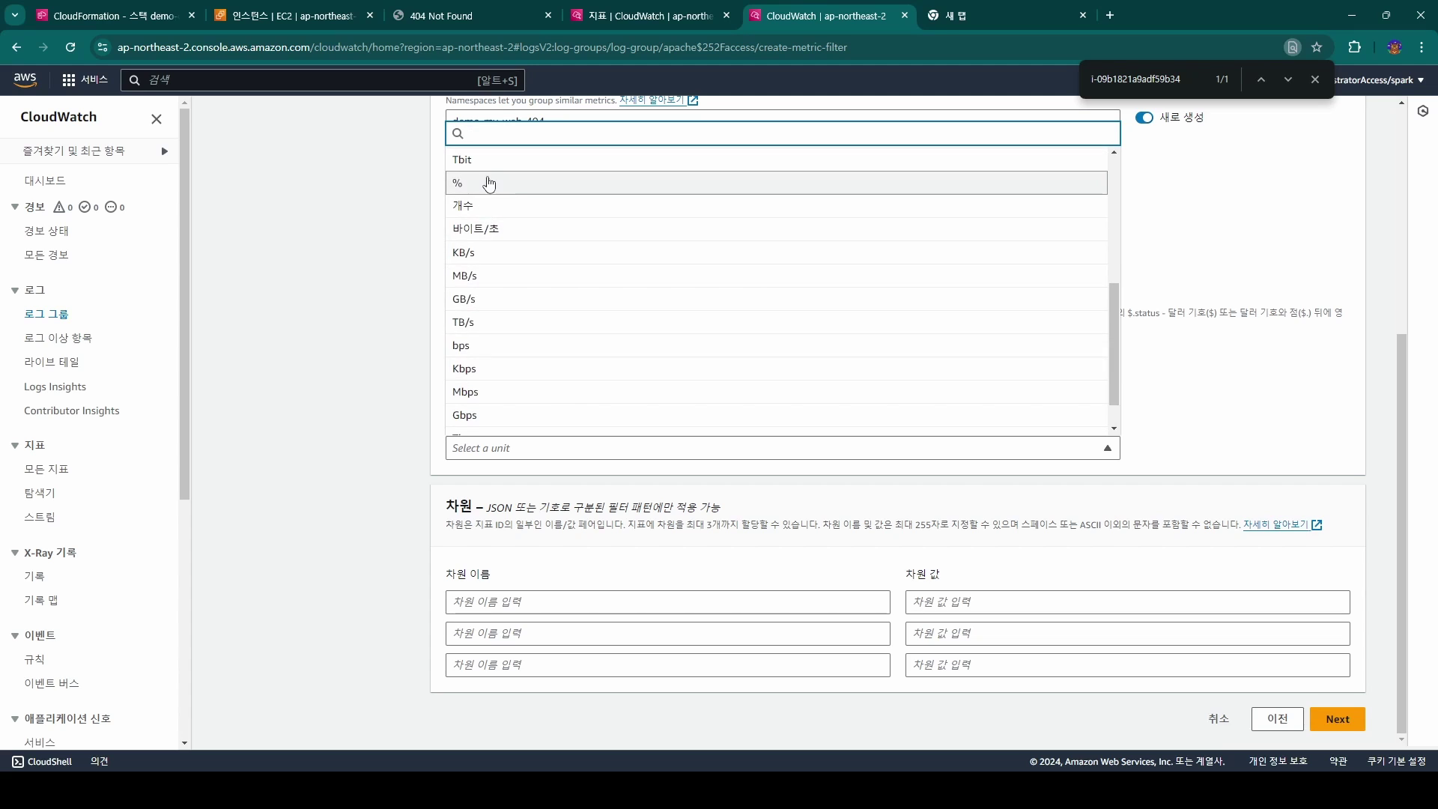
click(979, 468)
- Create the metric filter with the default value and unit left empty
scroll(979, 465, up, 4)
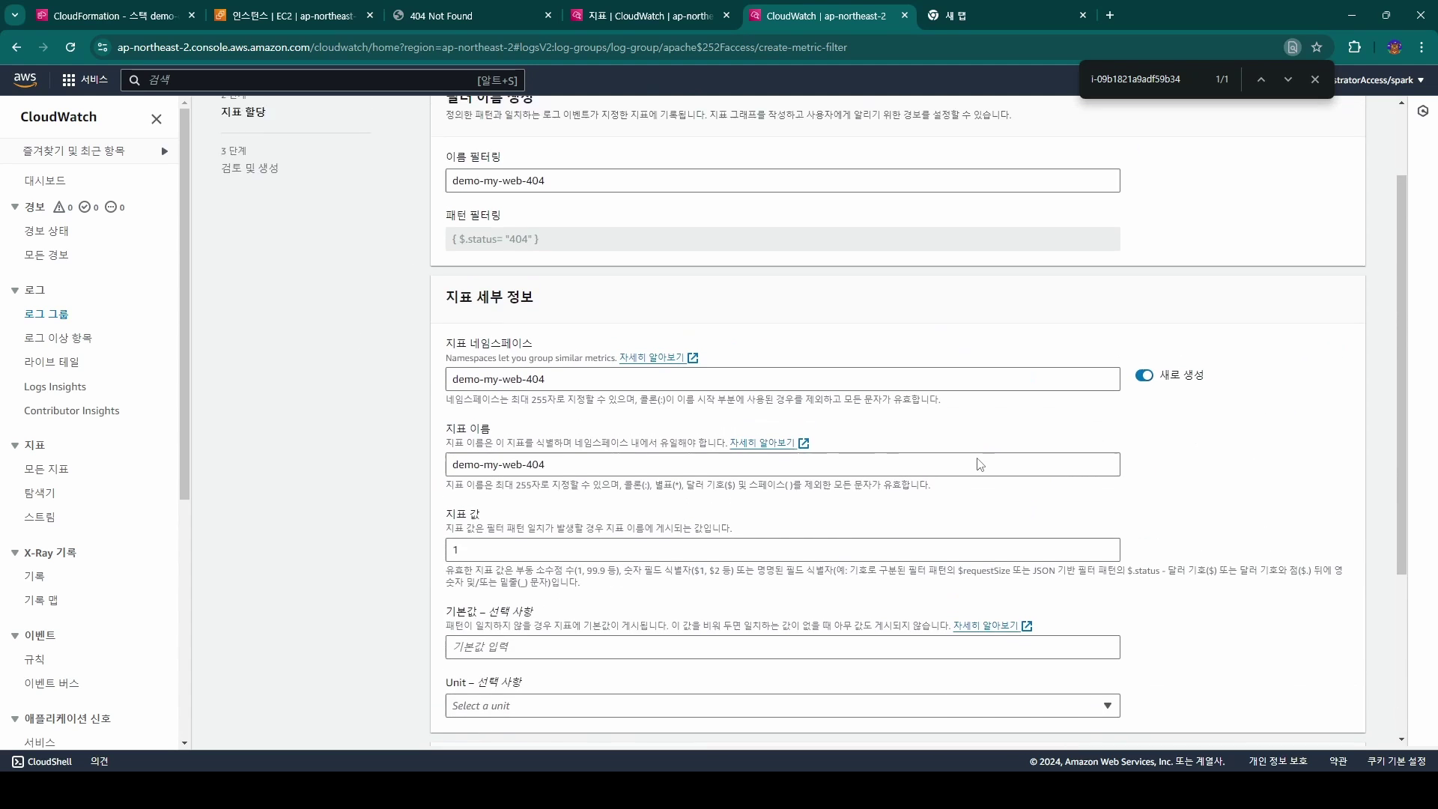
scroll(979, 465, down, 4)
click(1338, 720)
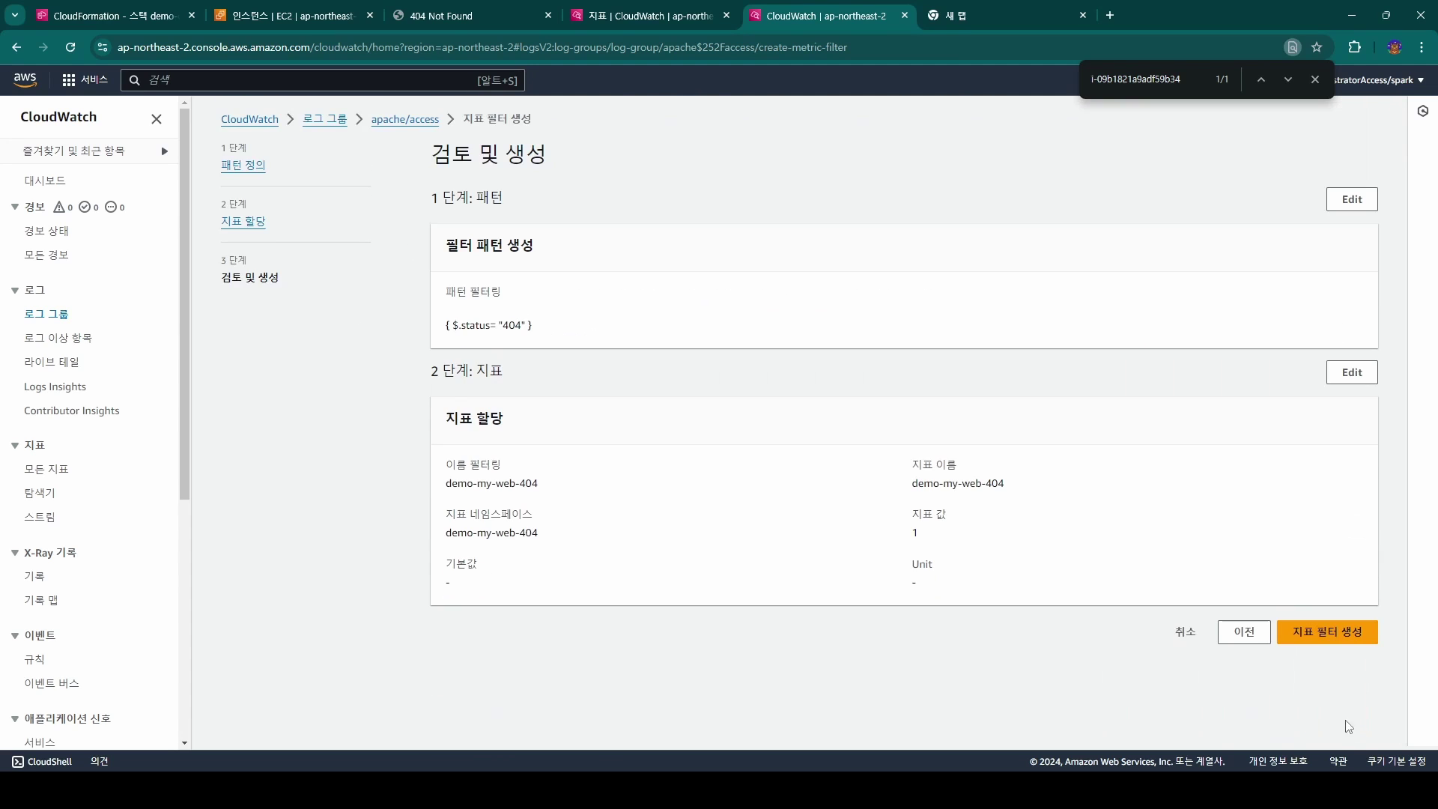
click(1338, 632)
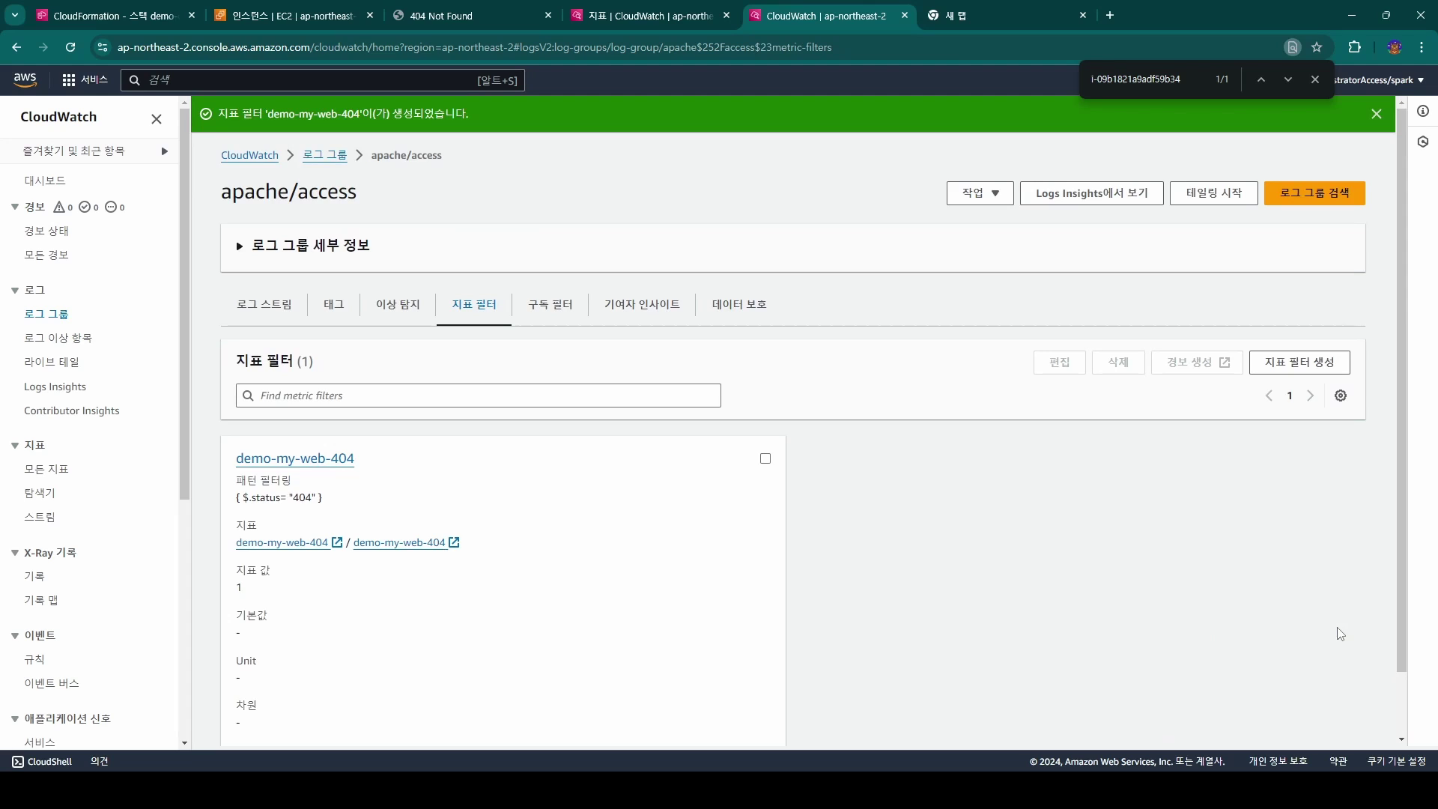
- Copy the new metric filter's name, demo-my-web-404, and start creating a CloudWatch alarm from the list of all alarms
drag(385, 459, 230, 461)
key(ctrl+c)
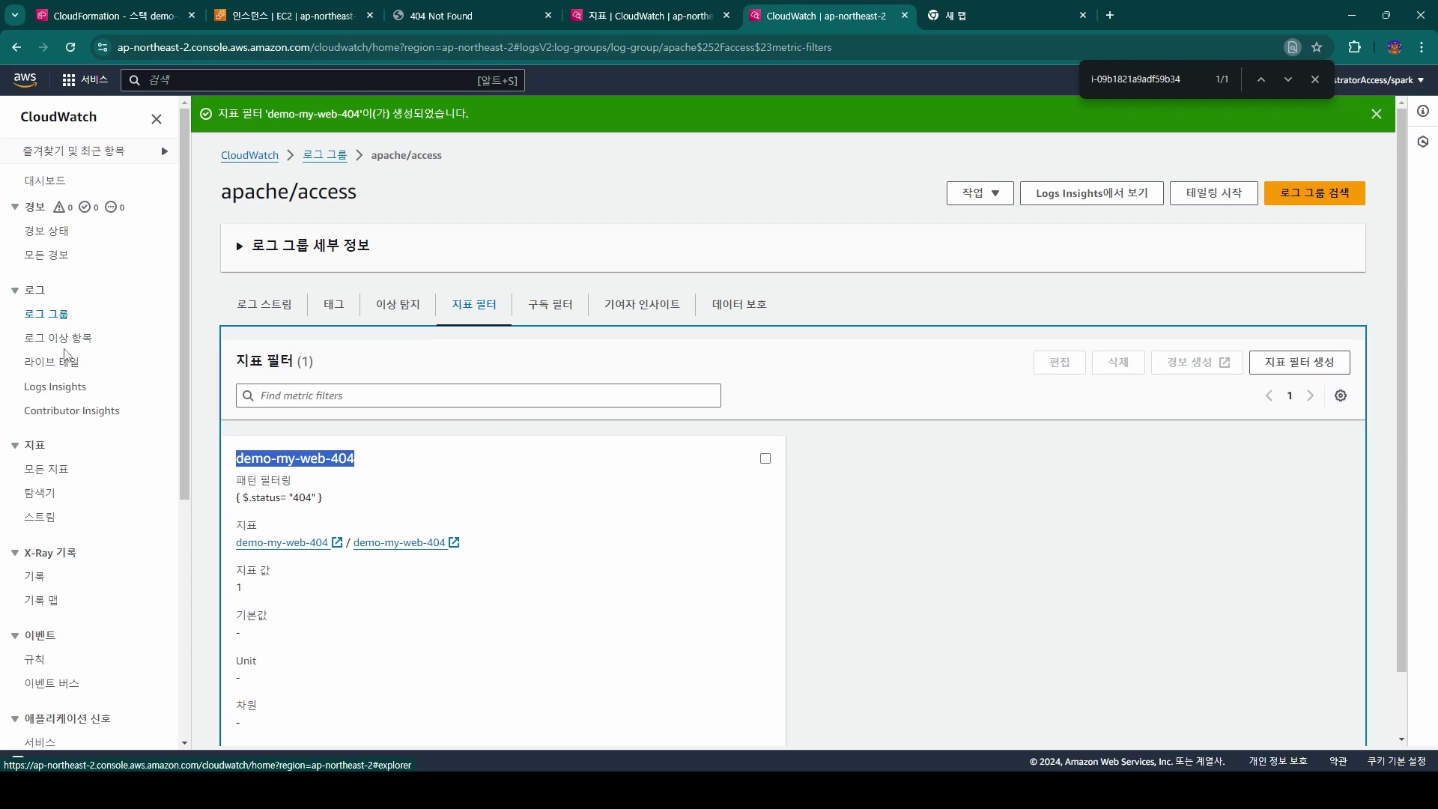
click(38, 212)
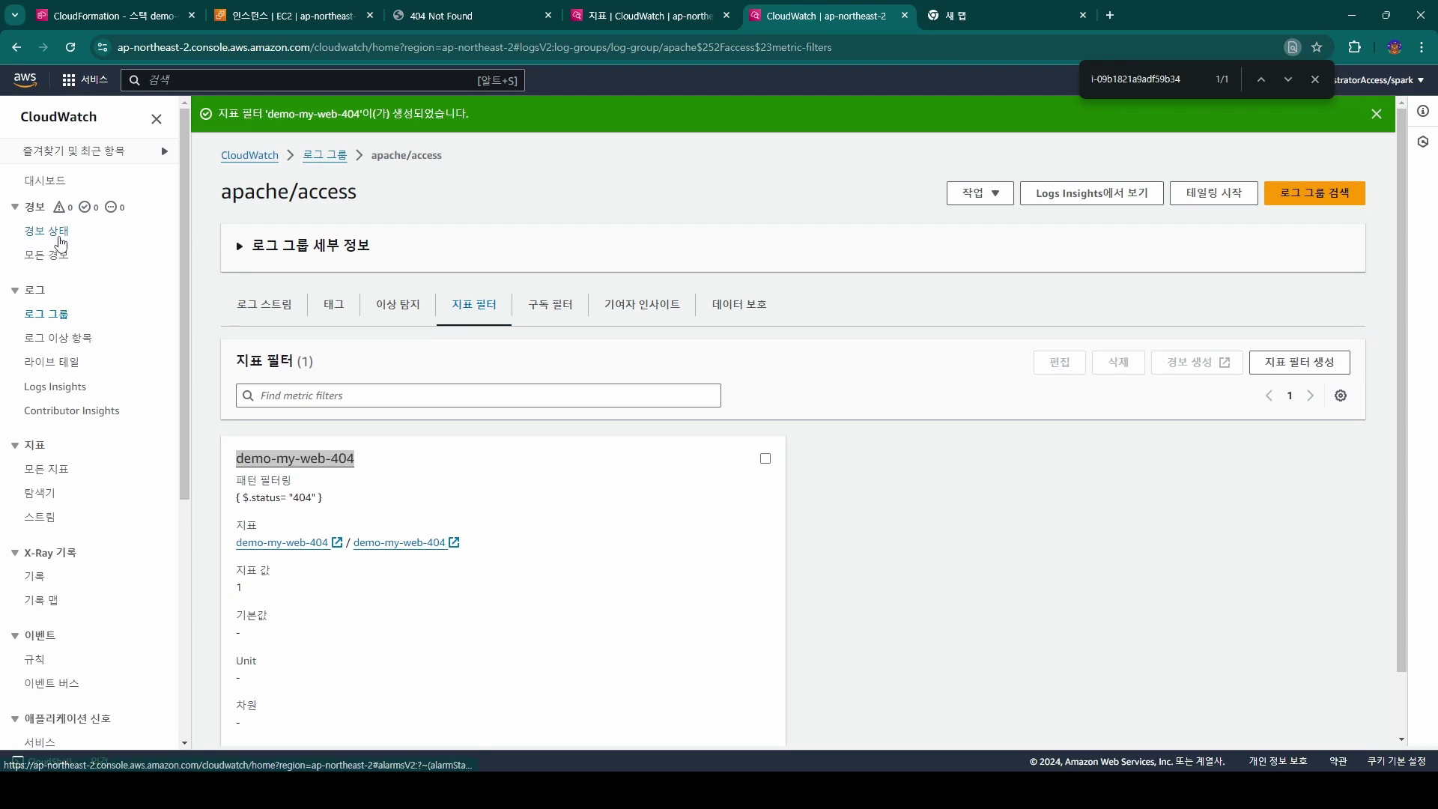
click(54, 256)
click(1348, 154)
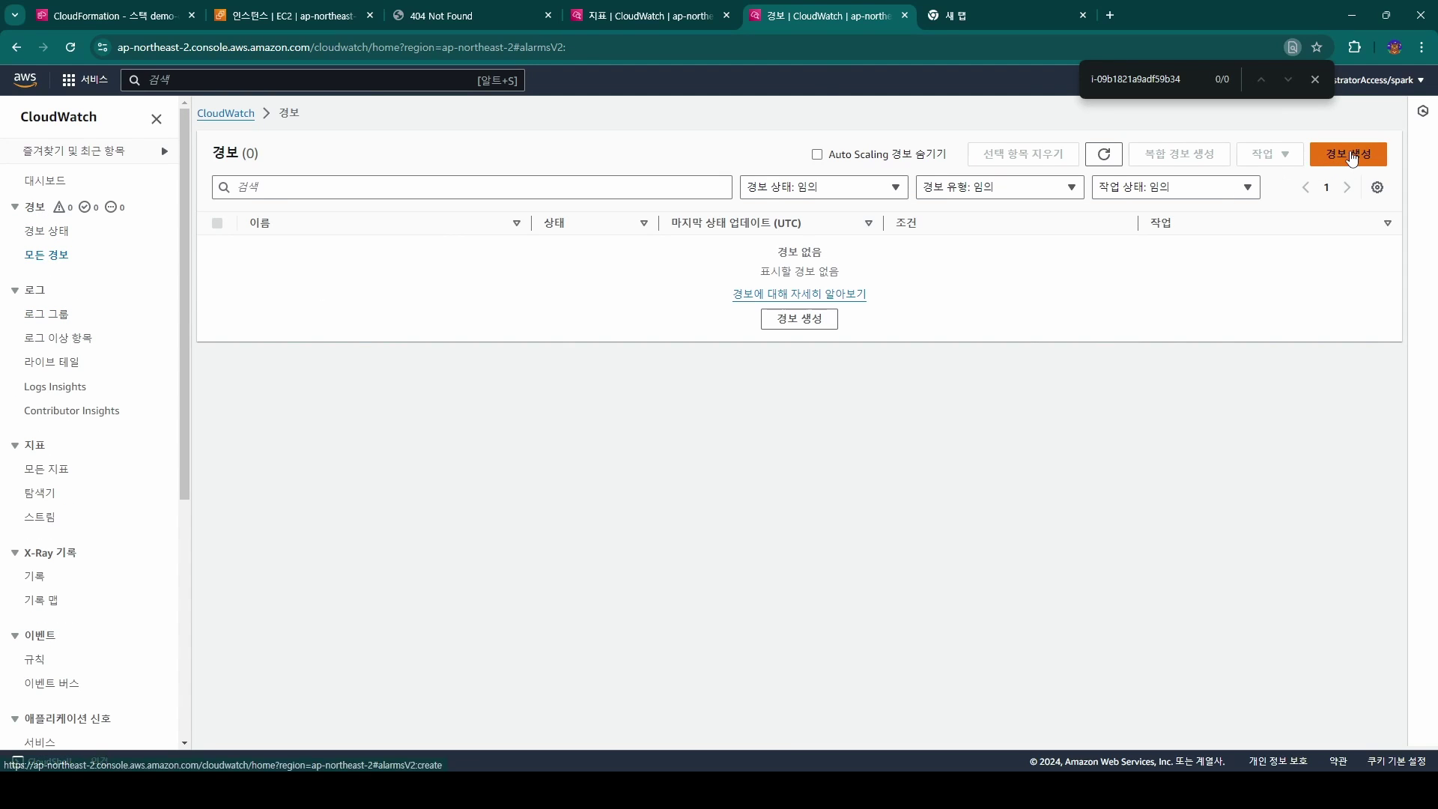
click(1314, 78)
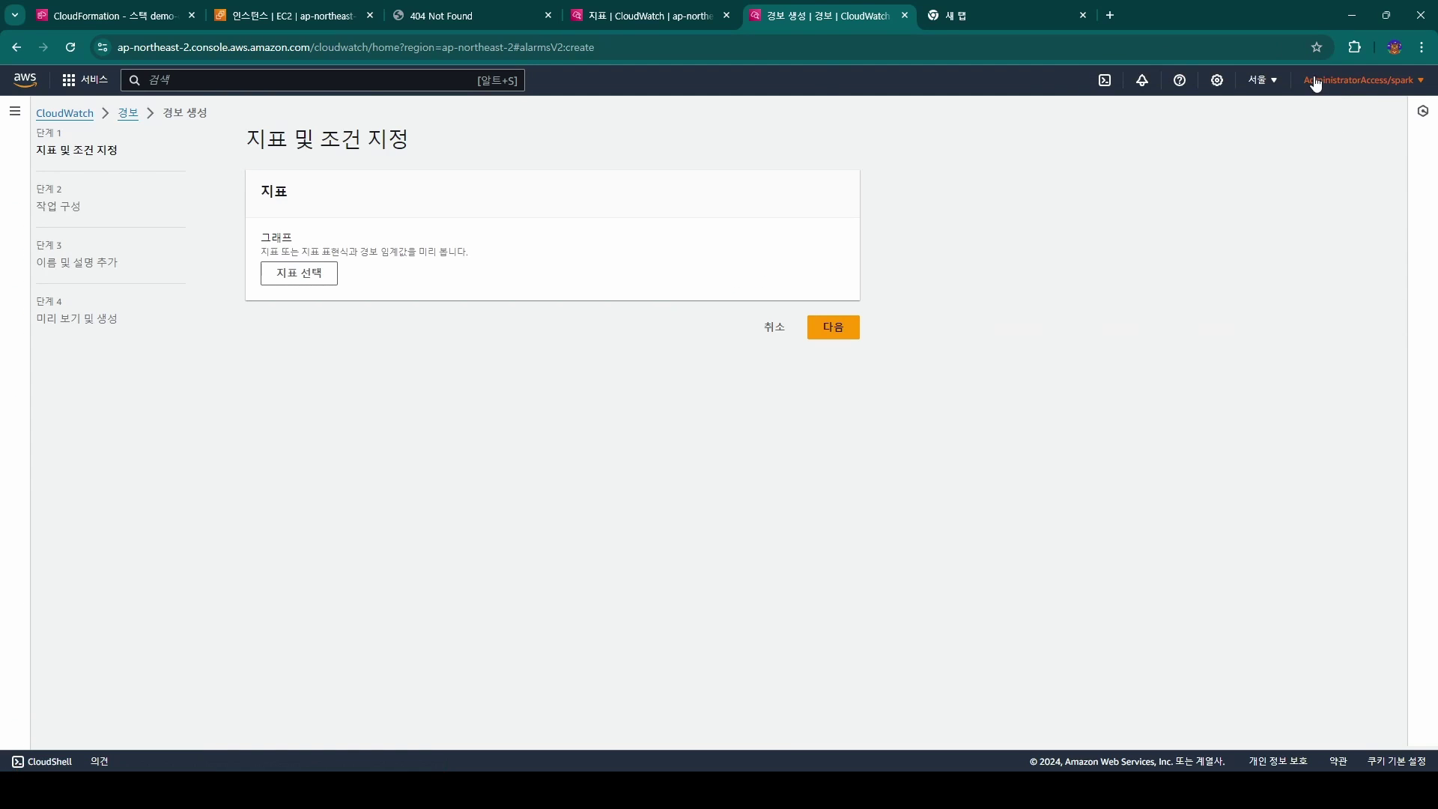
- Search the metrics available for the alarm for demo-my-web-404 and read the search result
click(299, 273)
click(360, 468)
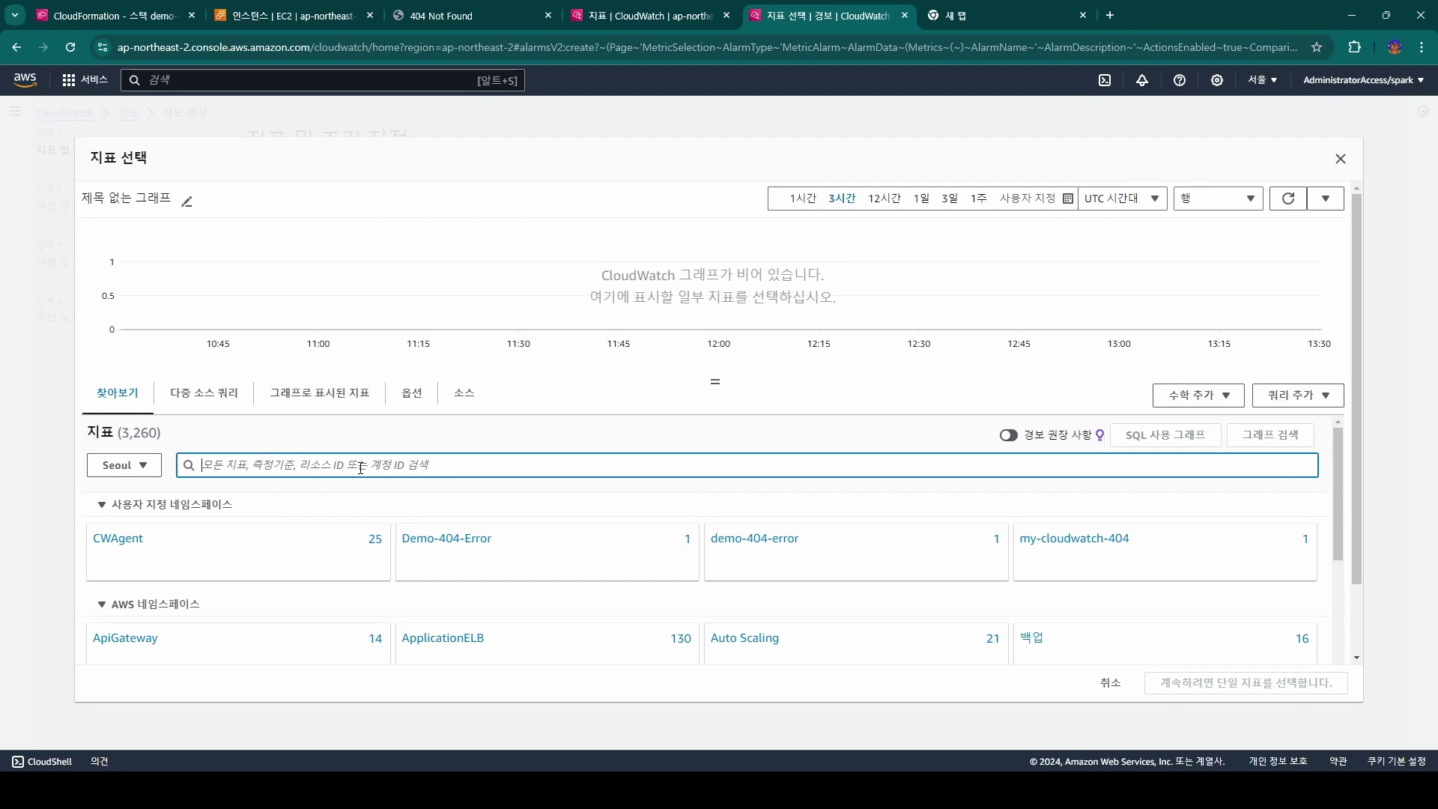
key(ctrl+v)
key(Return)
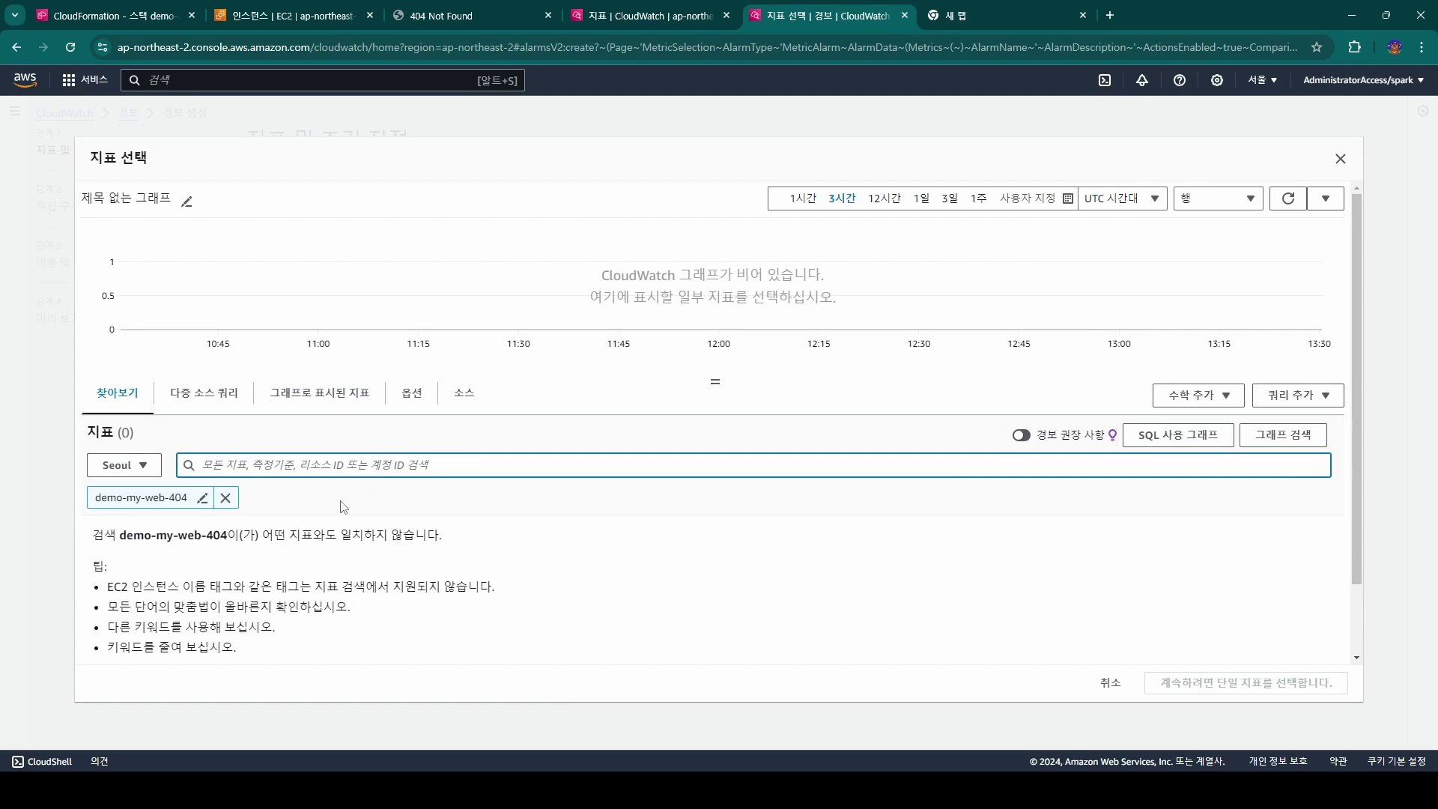
double_click(331, 536)
triple_click(332, 537)
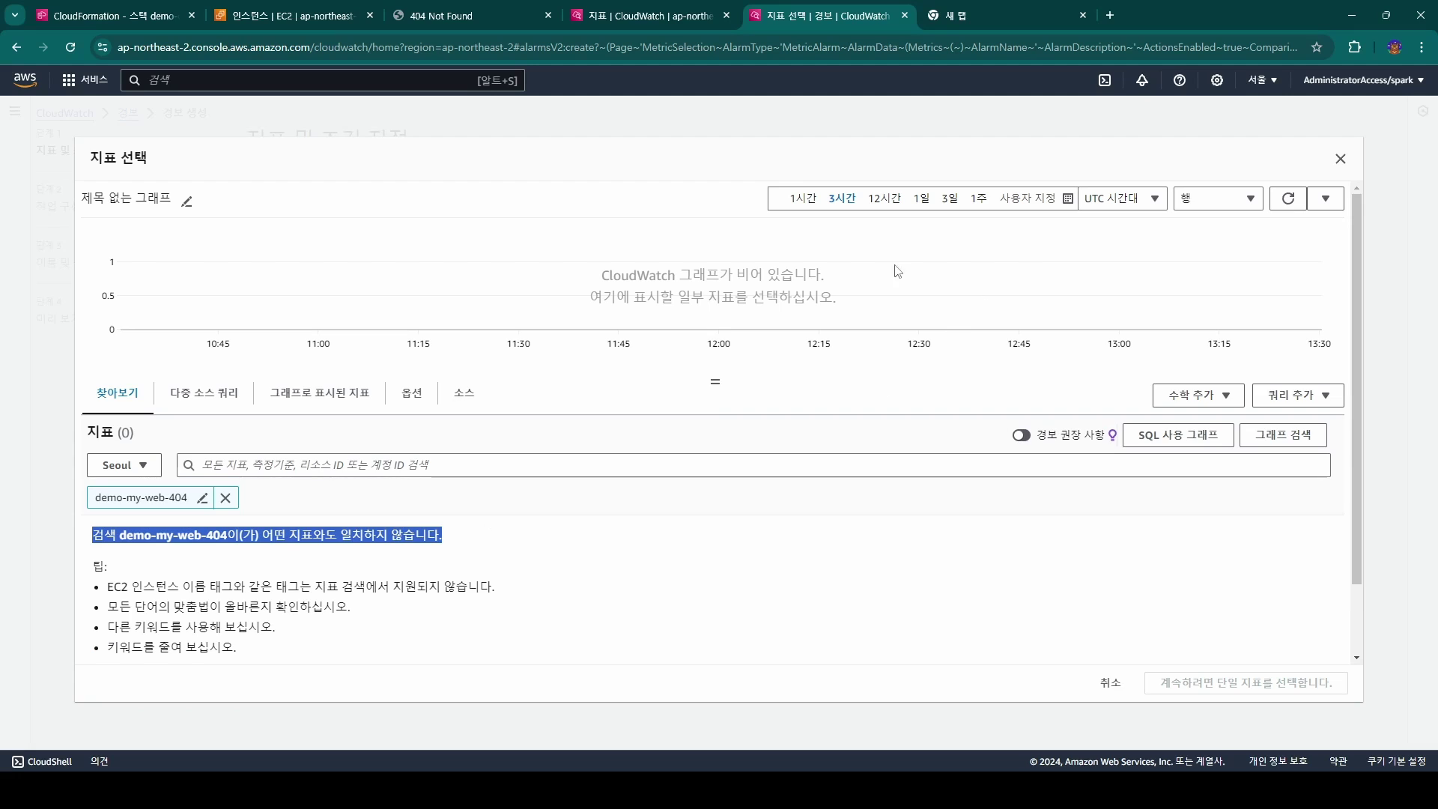
- Request the nonexistent path /asdfasdfasdf on the instance's web server several times to generate 404 errors
click(498, 15)
click(457, 43)
key(Return)
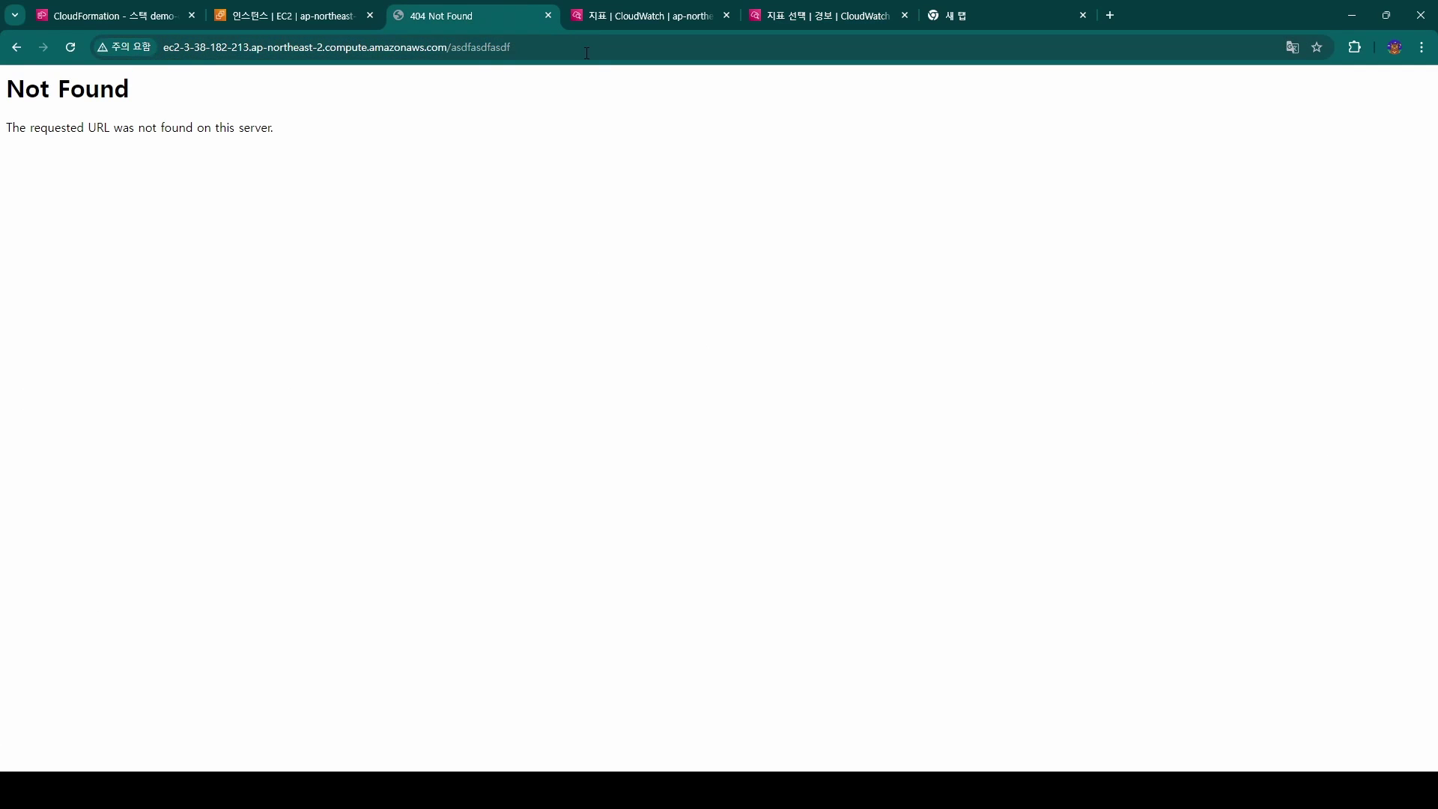
click(589, 49)
key(Return)
click(607, 47)
key(Return)
- Request another nonexistent path, /asdfasdfasdfdsafsad, on the instance's web server repeatedly to generate more 404 errors
click(624, 45)
text(d)
key(ctrl+z)
click(624, 46)
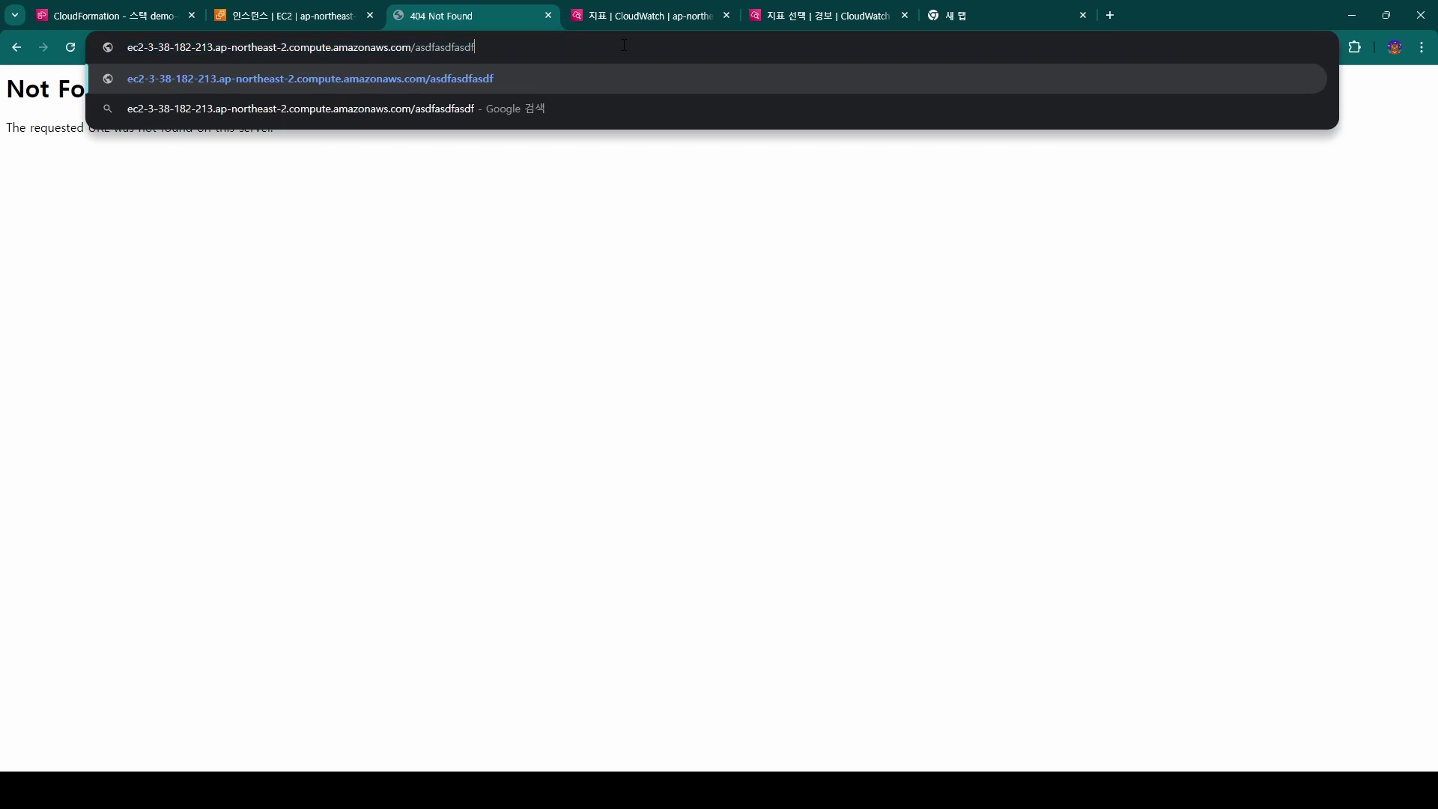
text(dsafsad)
key(Return)
click(624, 46)
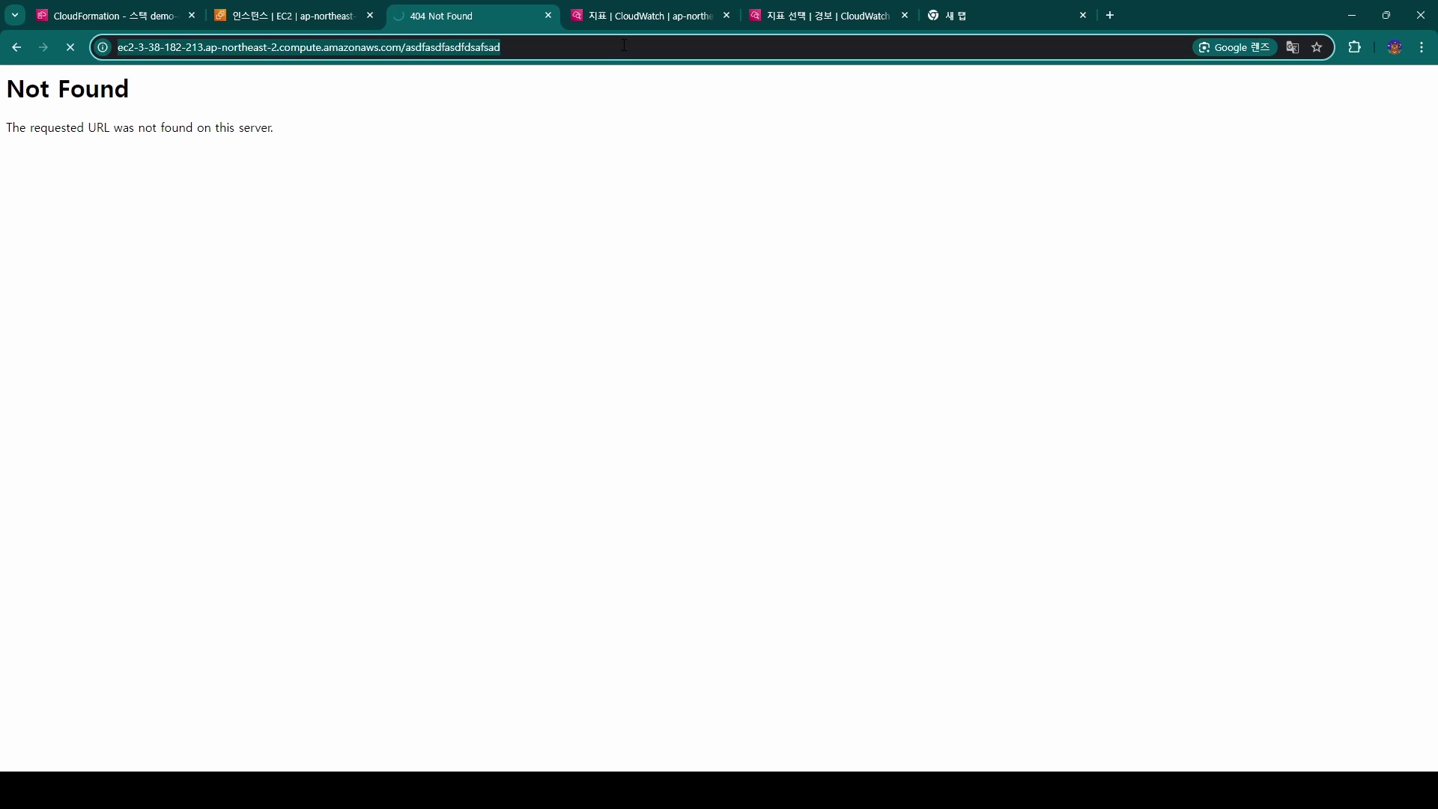
key(Return)
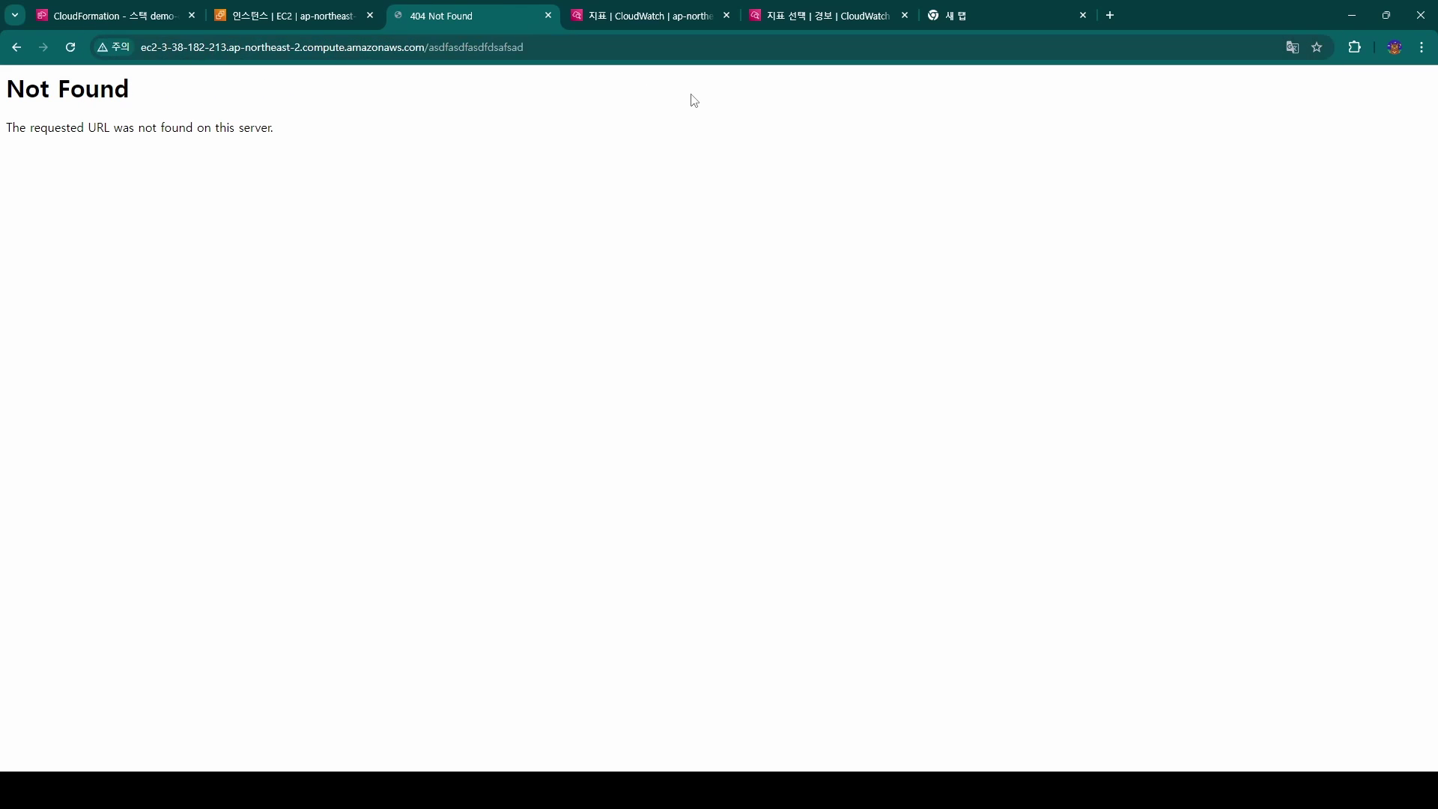
click(619, 49)
key(Return)
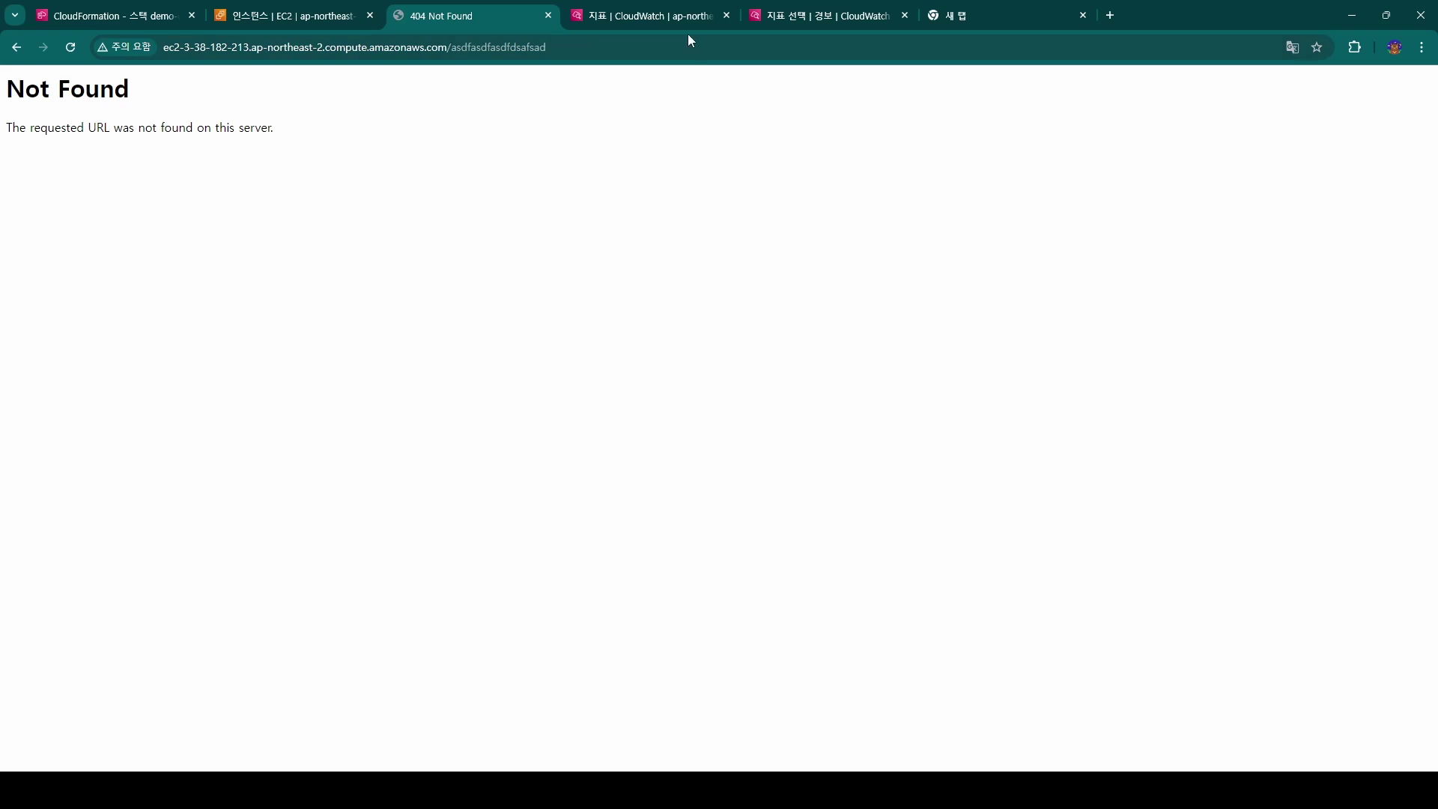
- Search the alarm's metrics for demo-my-web-404, graph the dimensionless metric over one hour and choose it for the alarm
click(650, 15)
click(827, 15)
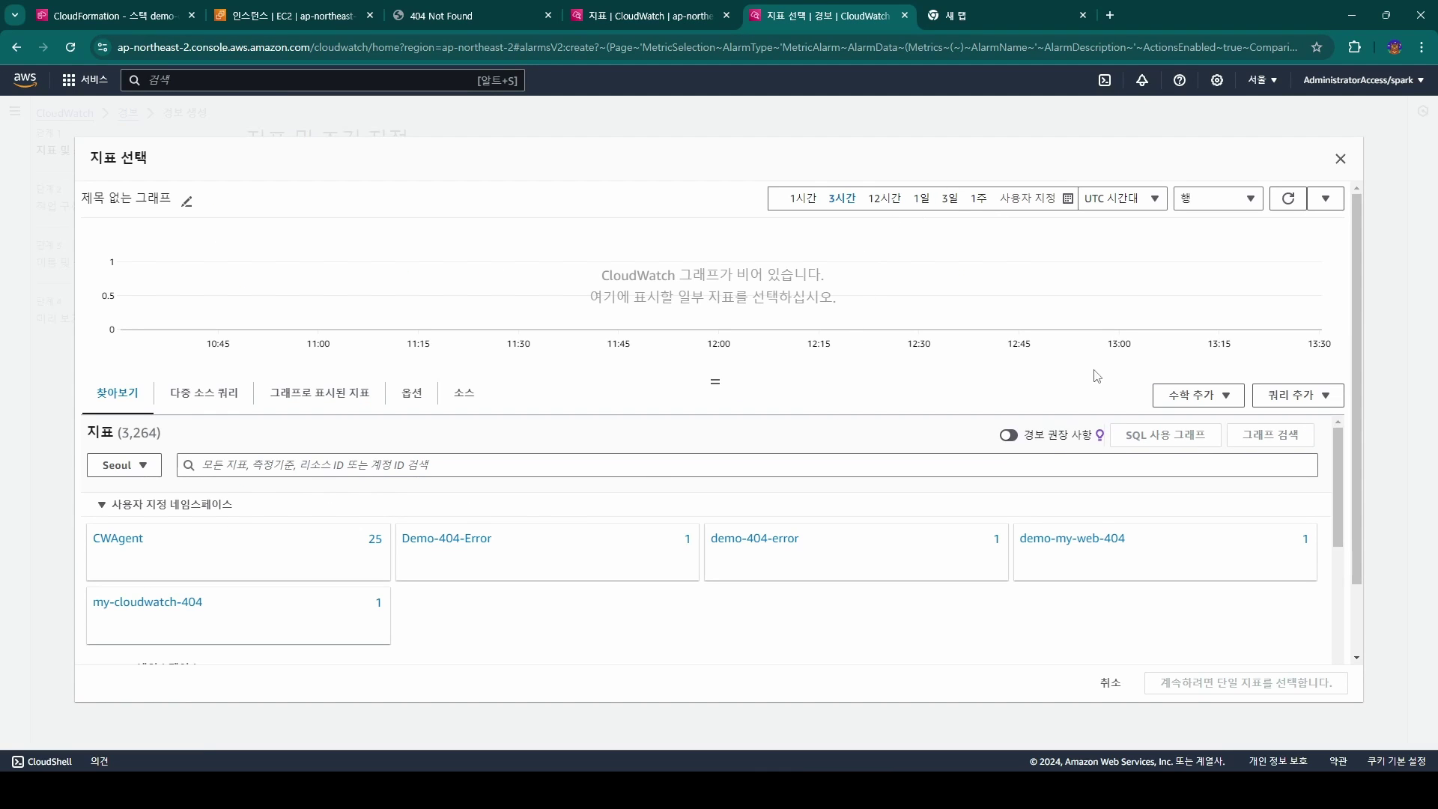
click(411, 466)
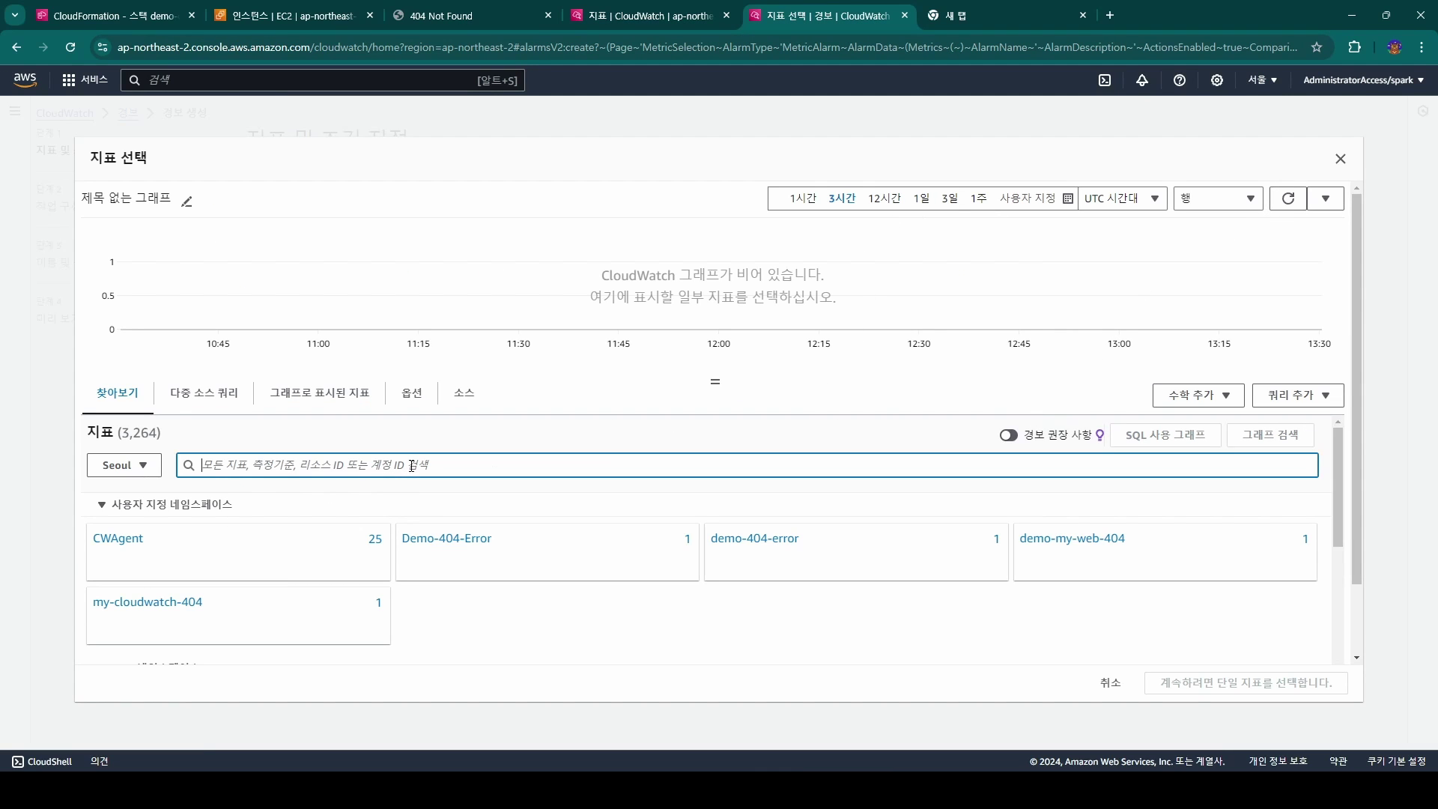
key(ctrl+v)
key(Return)
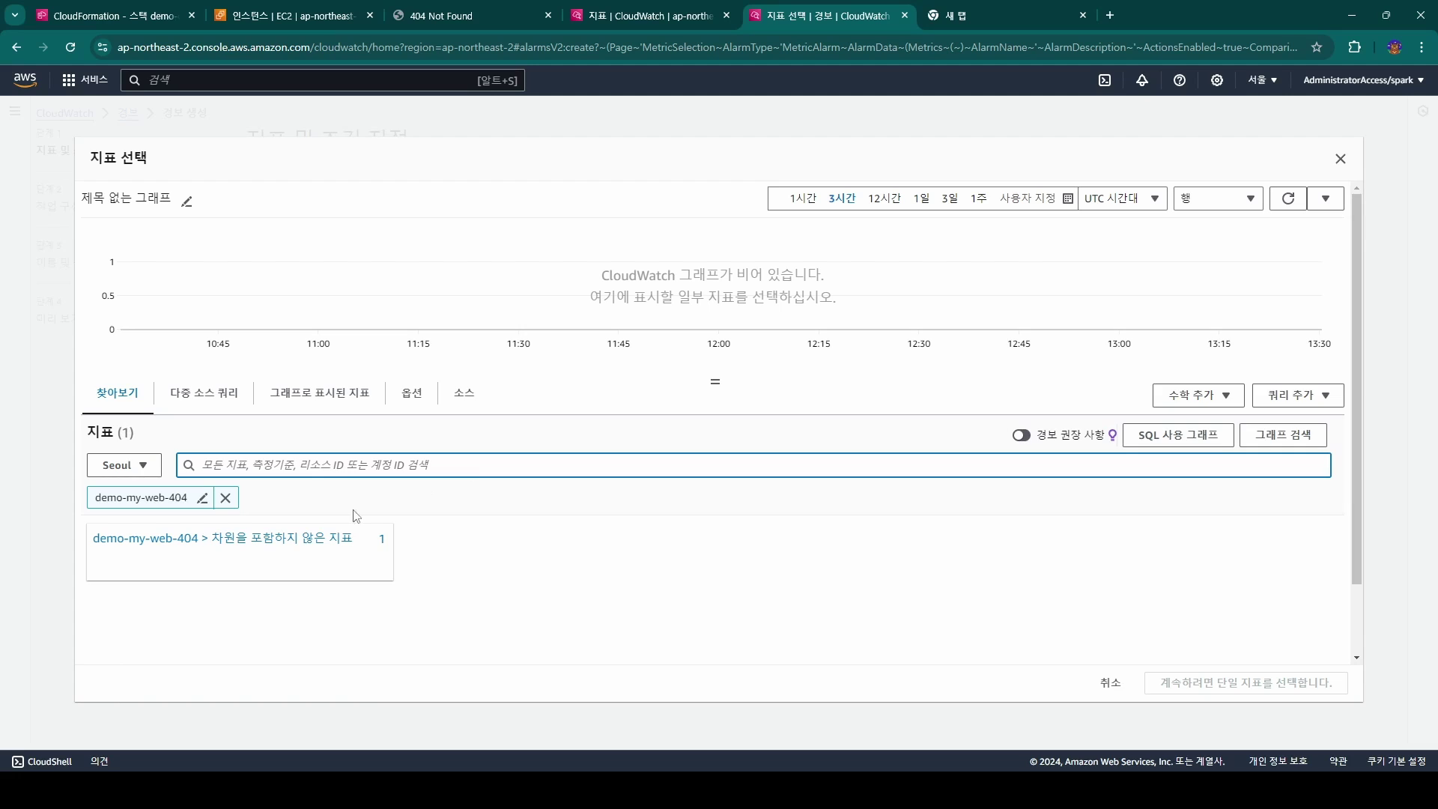
click(296, 542)
click(101, 561)
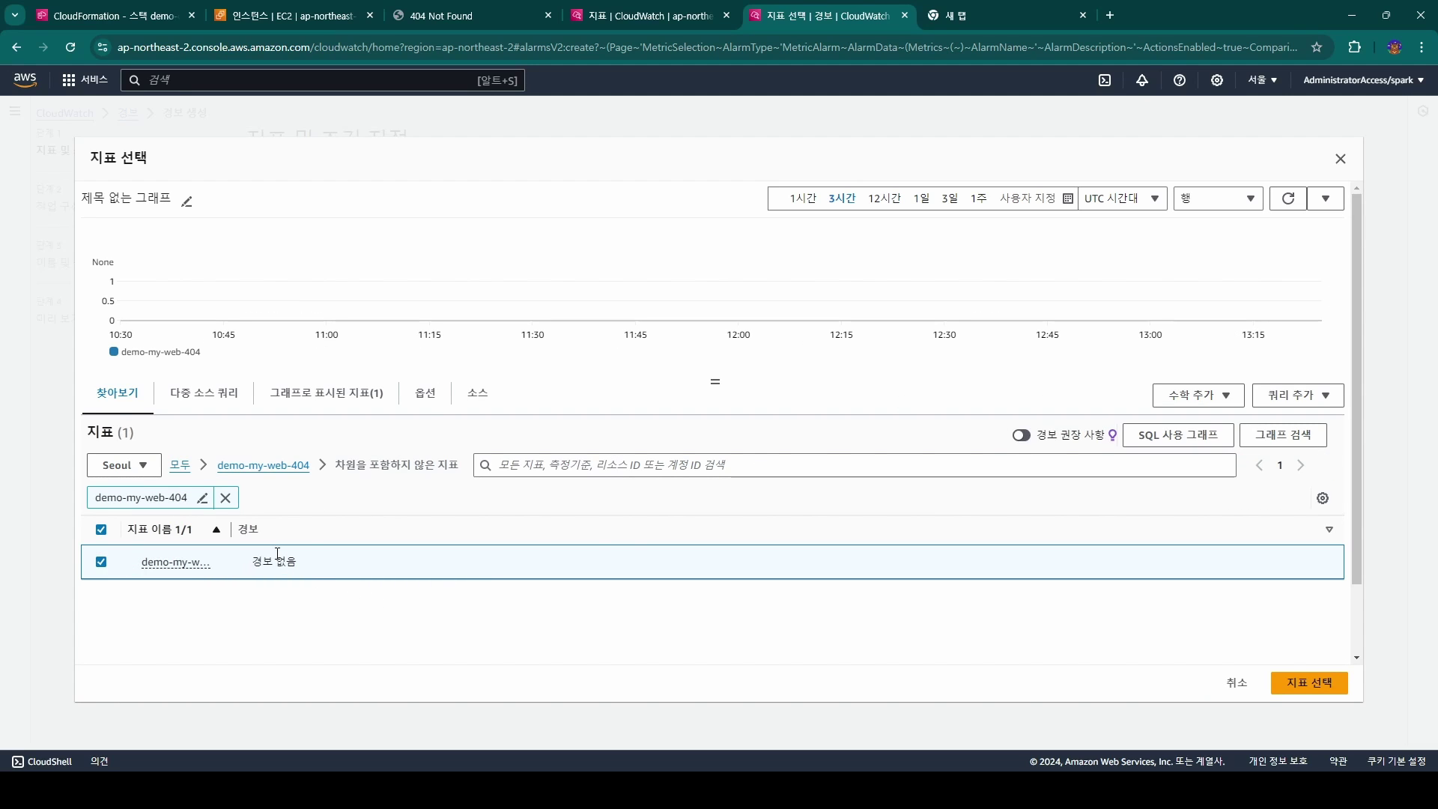
click(803, 198)
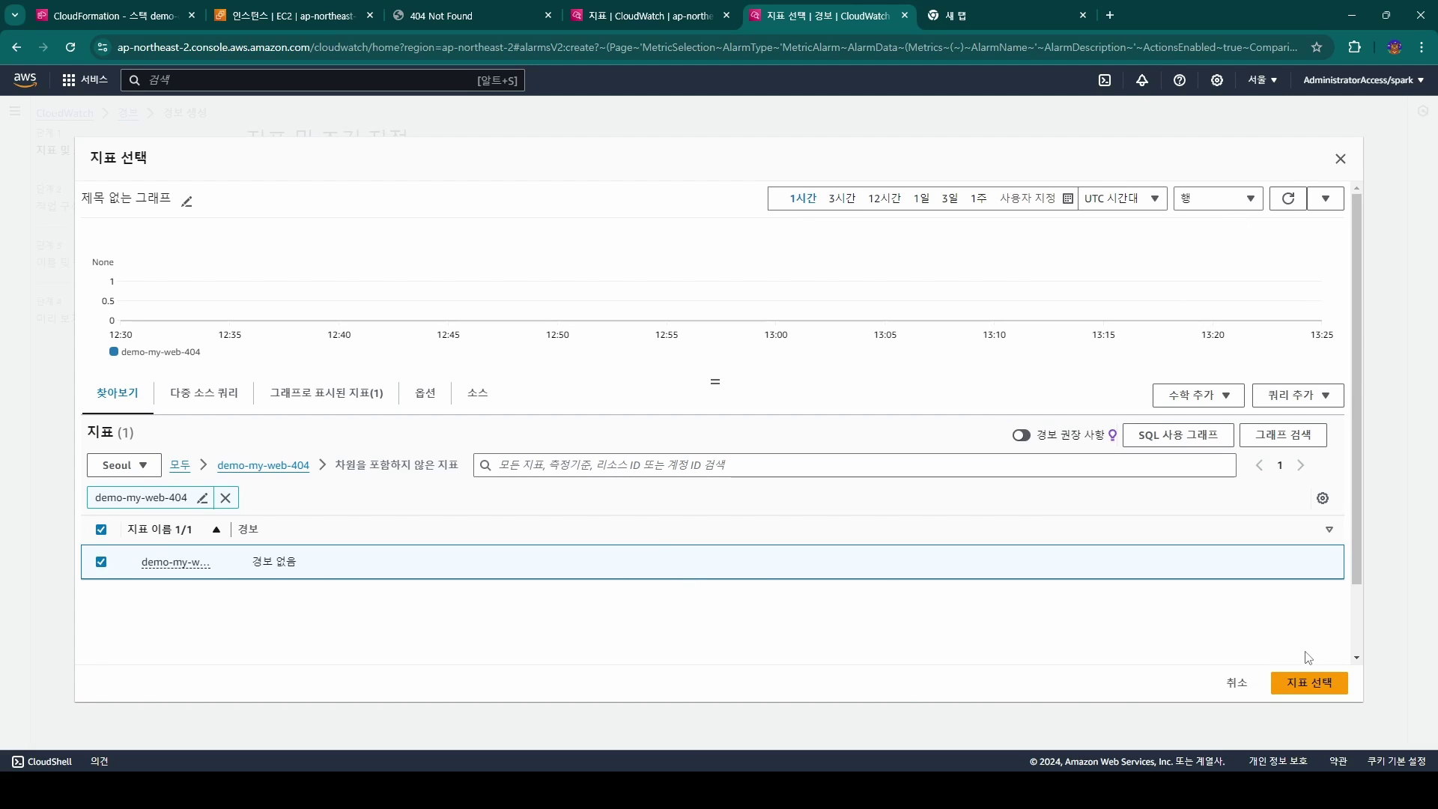
click(1309, 682)
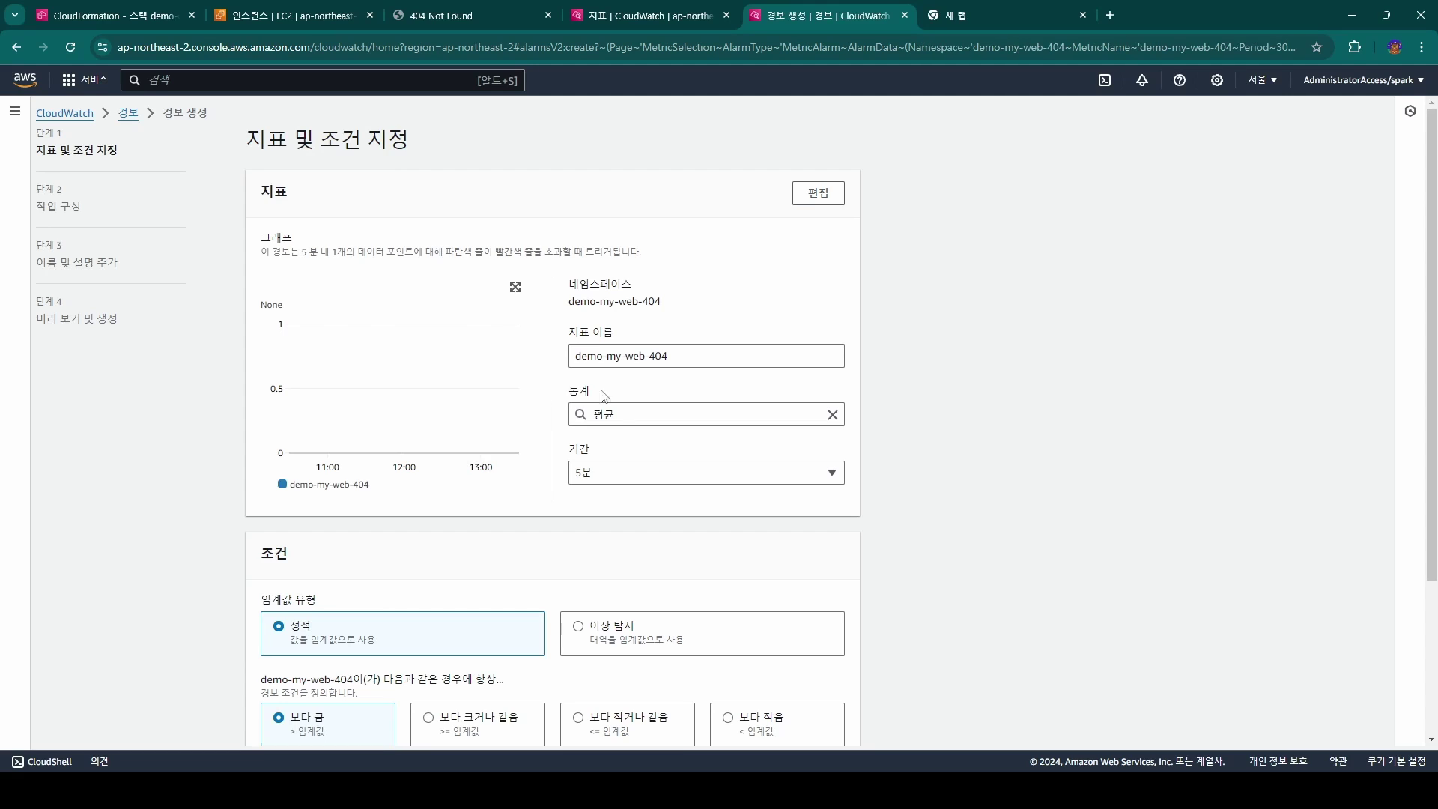
- Set the alarm metric's statistic to 합계 (Sum) and its period to 1 minute
click(658, 416)
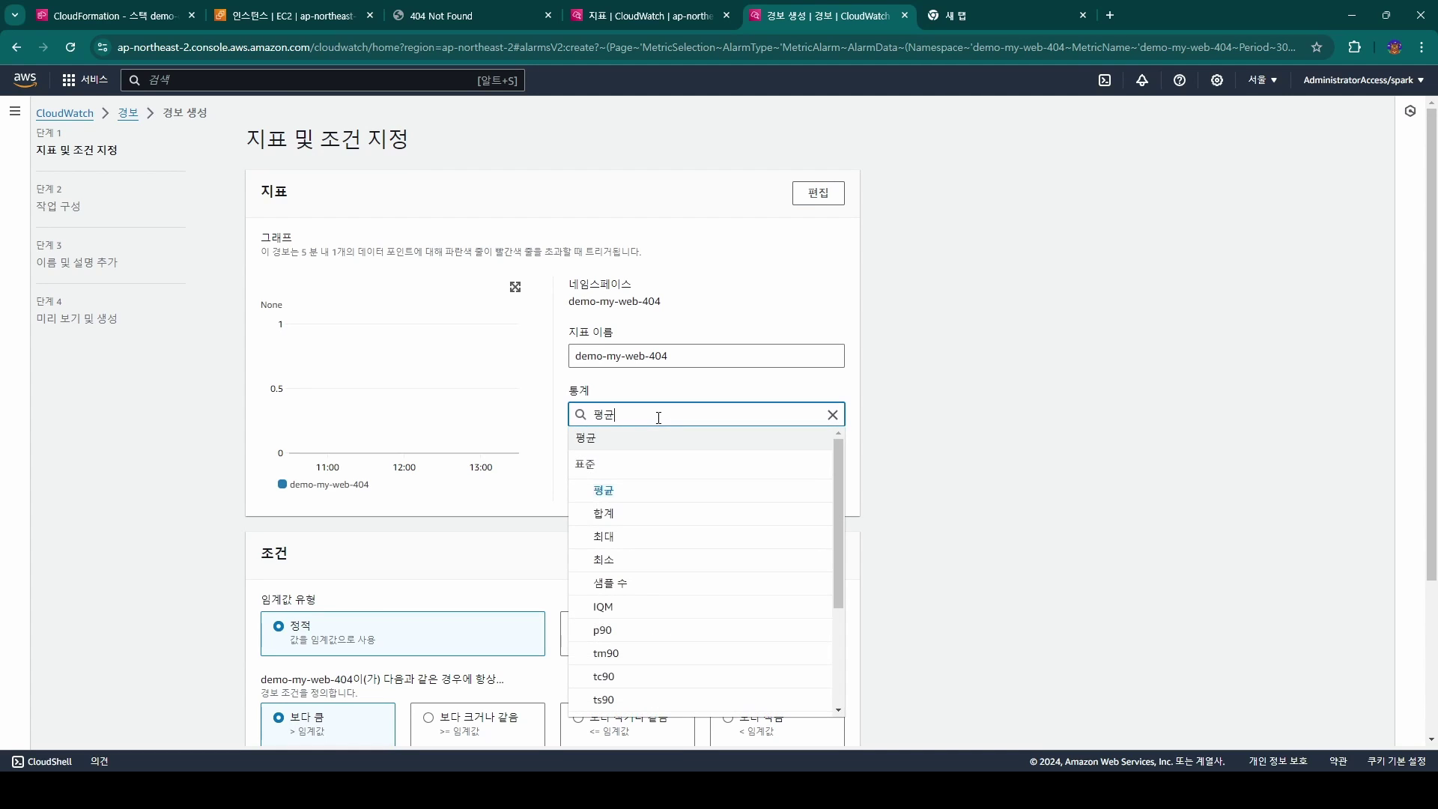
click(634, 515)
click(634, 474)
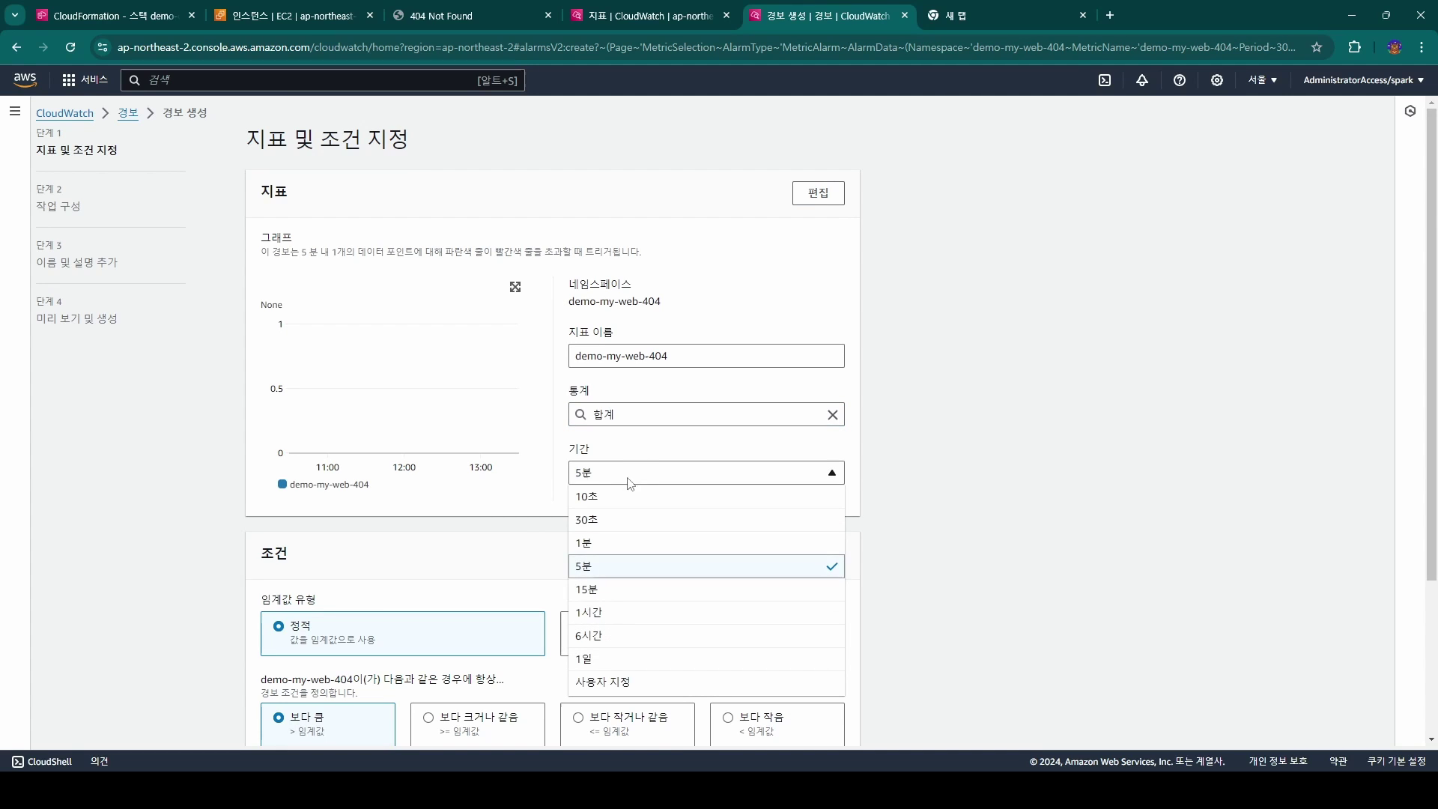
click(607, 549)
- Set the static alarm threshold to greater than 5 and proceed to the action configuration
scroll(484, 502, down, 2)
scroll(484, 503, down, 1)
click(354, 595)
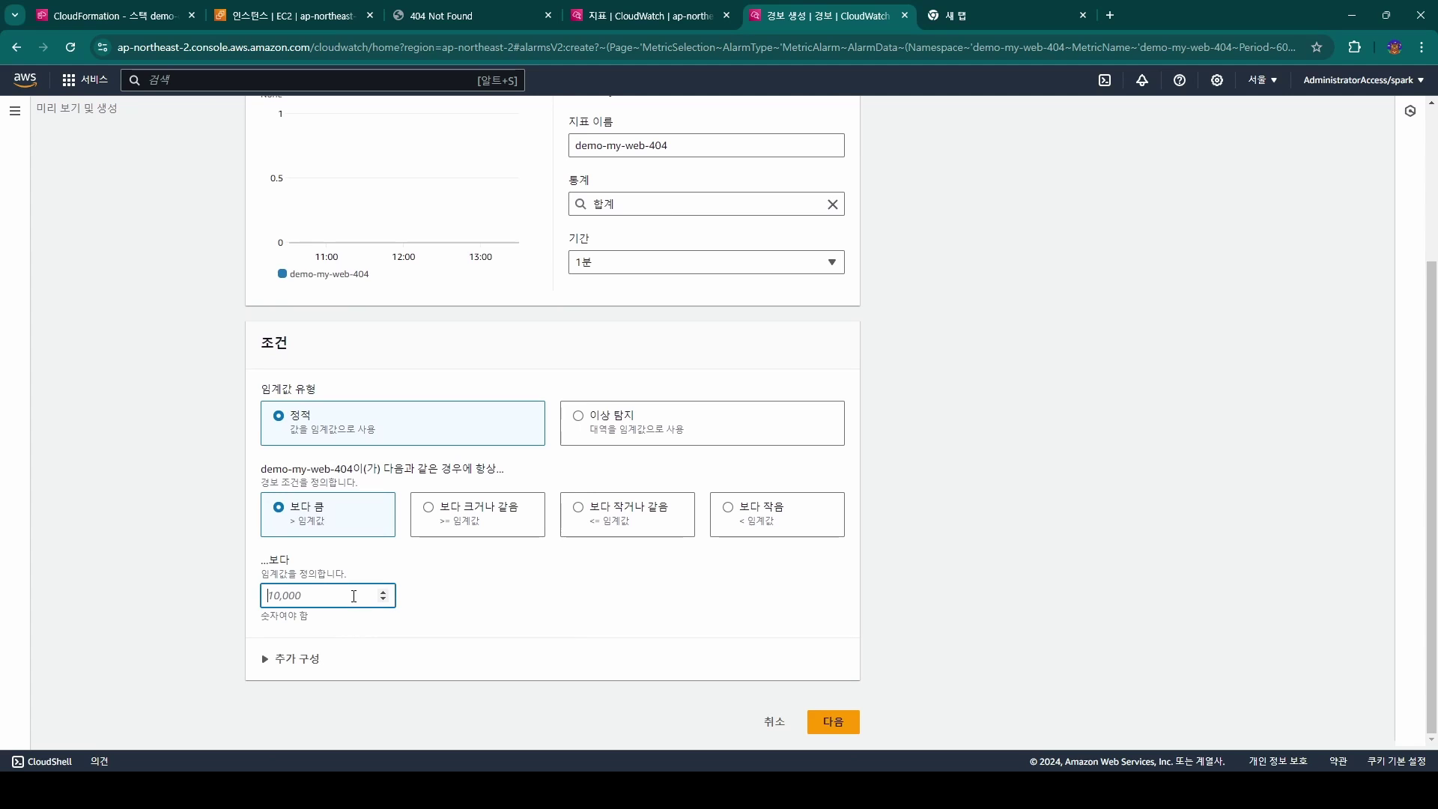
text(5)
scroll(653, 633, up, 3)
scroll(654, 629, down, 3)
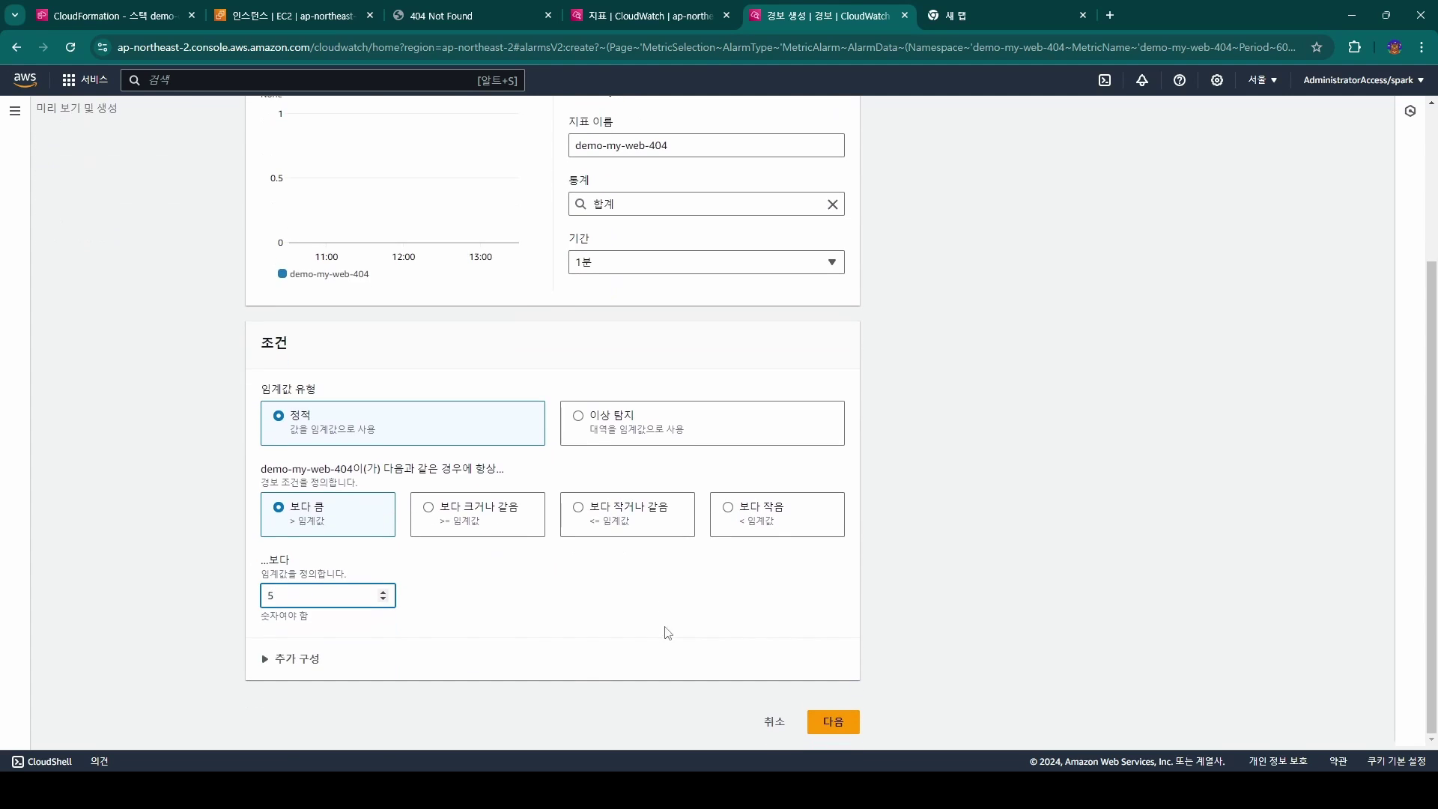
click(834, 722)
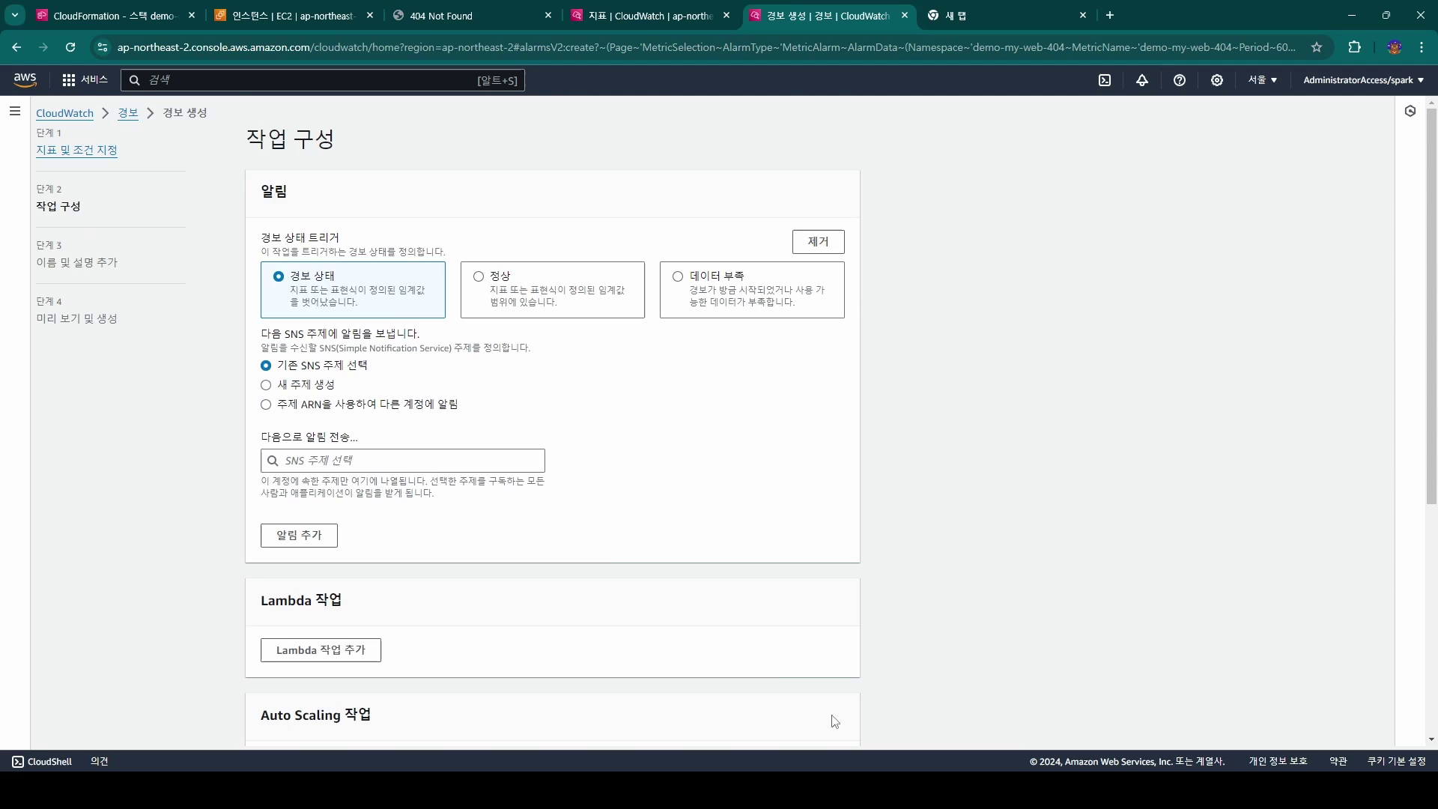
- Send the alarm-state notification to the existing SNS topic demo-sns-cwmetric-error-alarm and proceed to the alarm naming
click(362, 459)
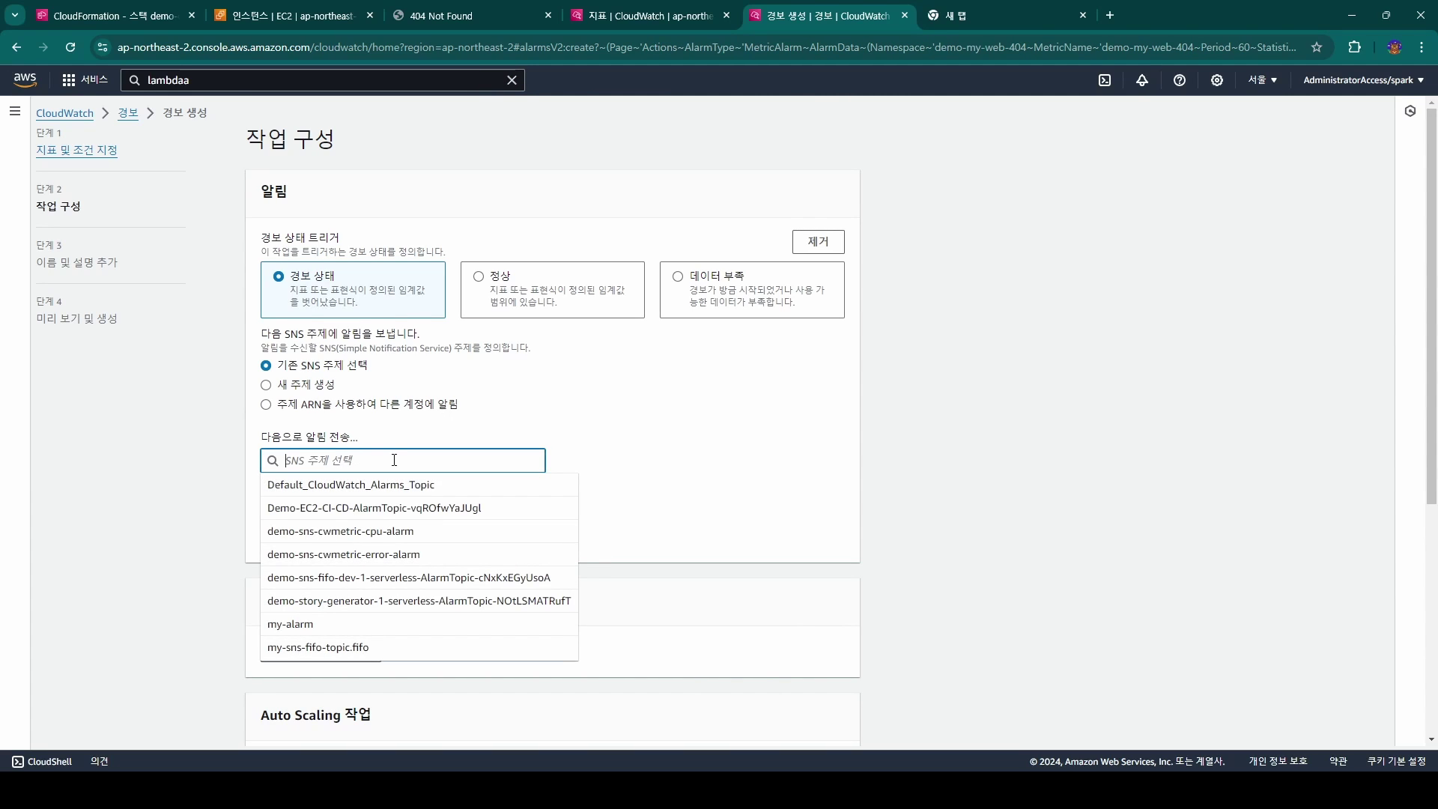
click(382, 564)
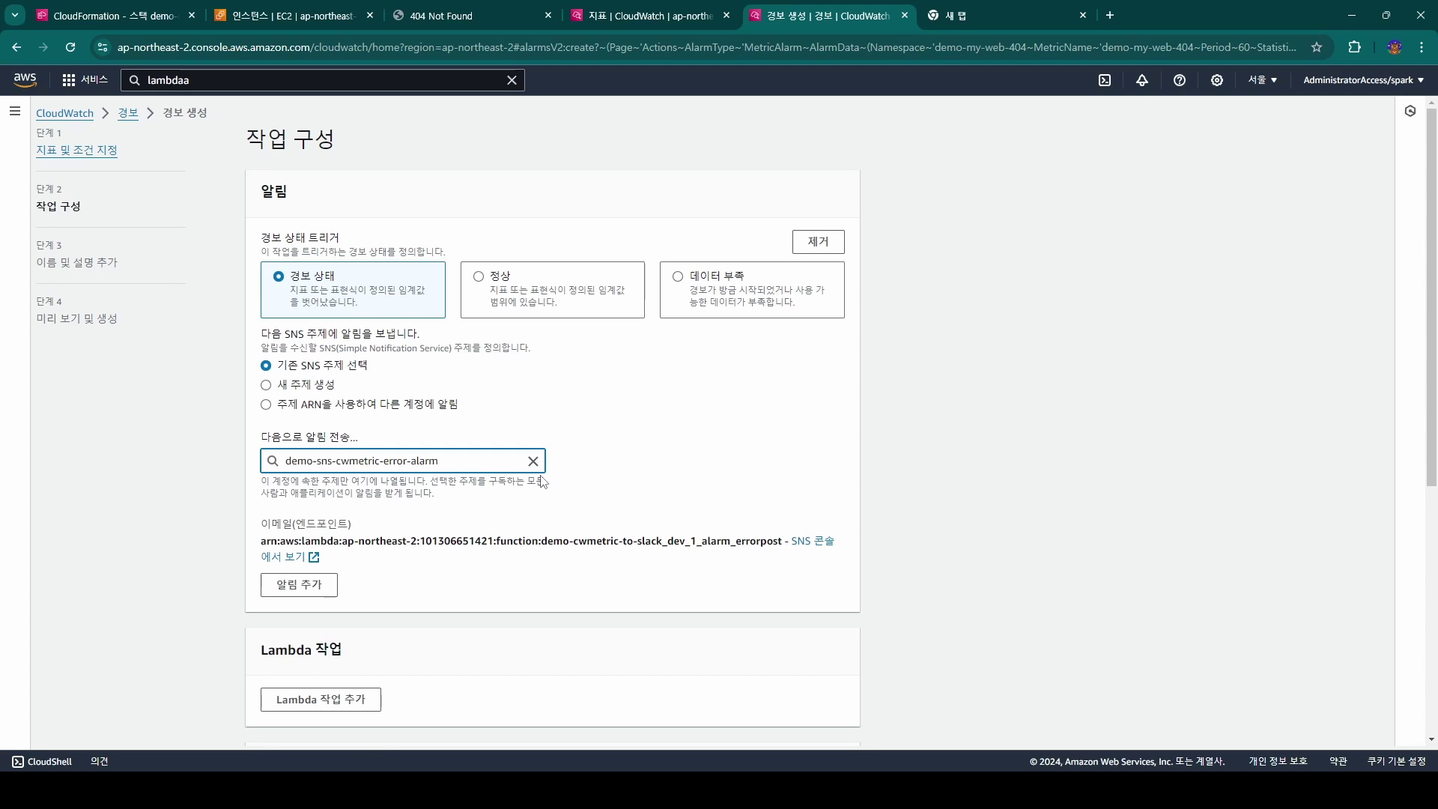
scroll(569, 472, down, 5)
click(832, 721)
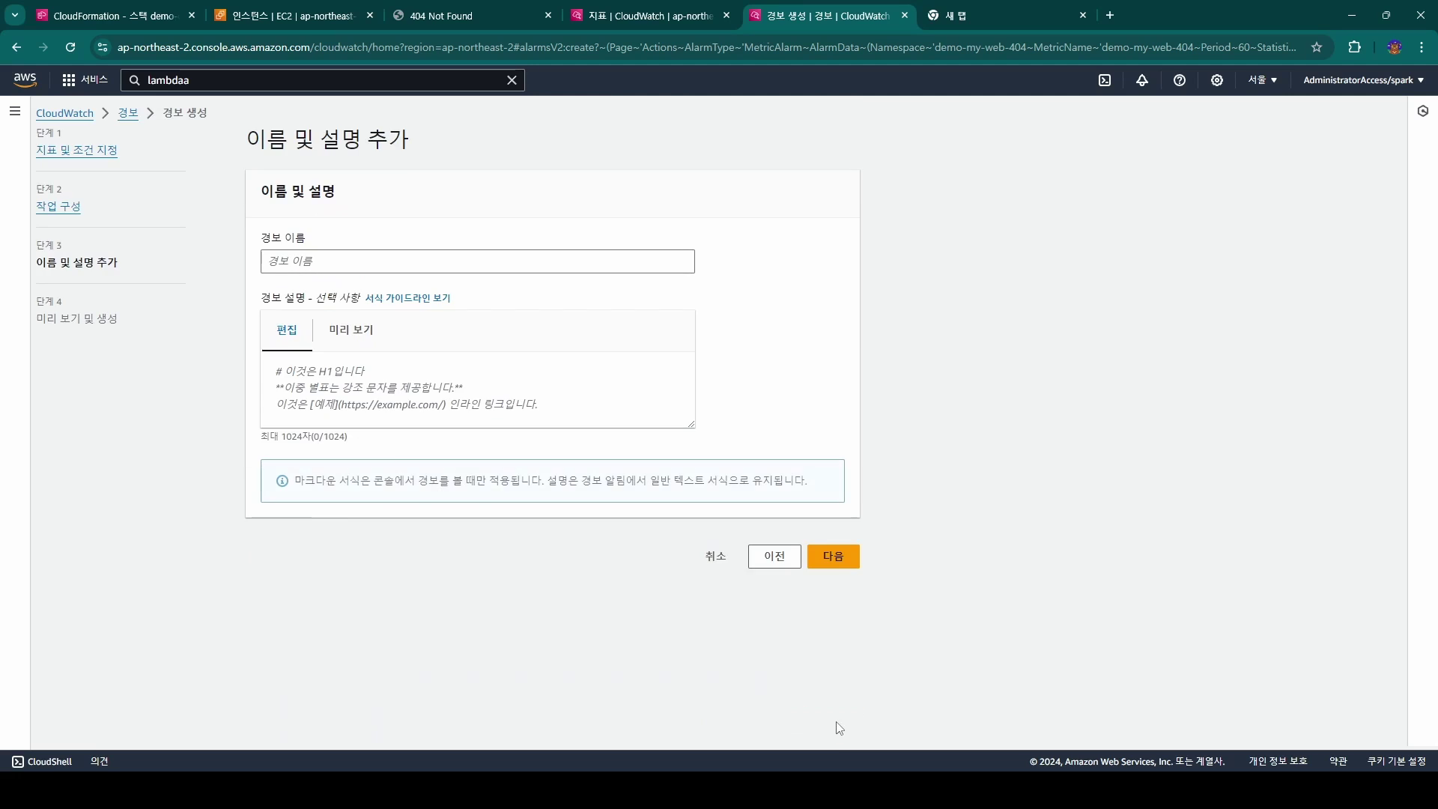
- Name the alarm demo-mycwmetric-error-alarm and create it
click(392, 257)
text(demo-mycwmetric-error-alarm)
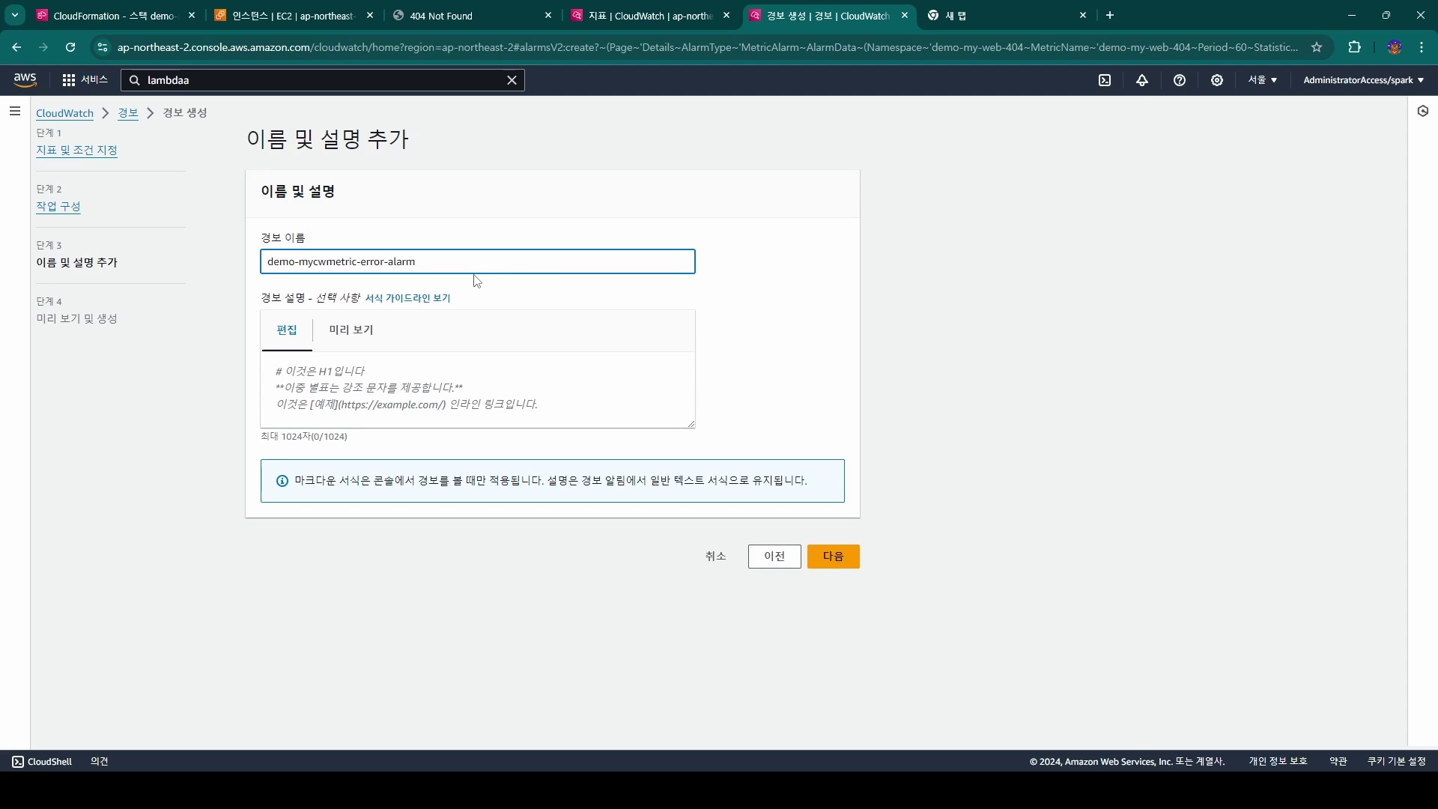
click(834, 556)
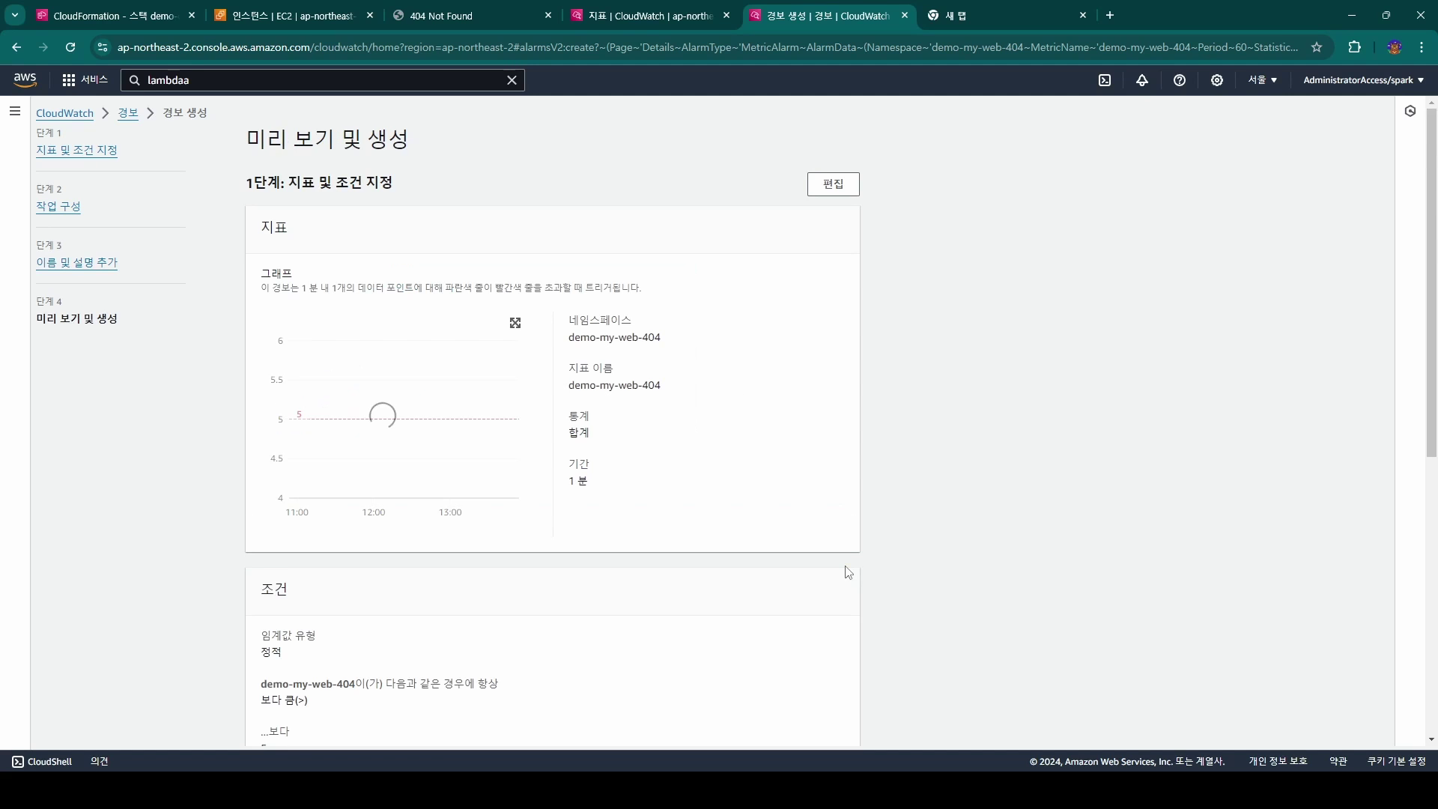
scroll(835, 599, down, 10)
click(833, 722)
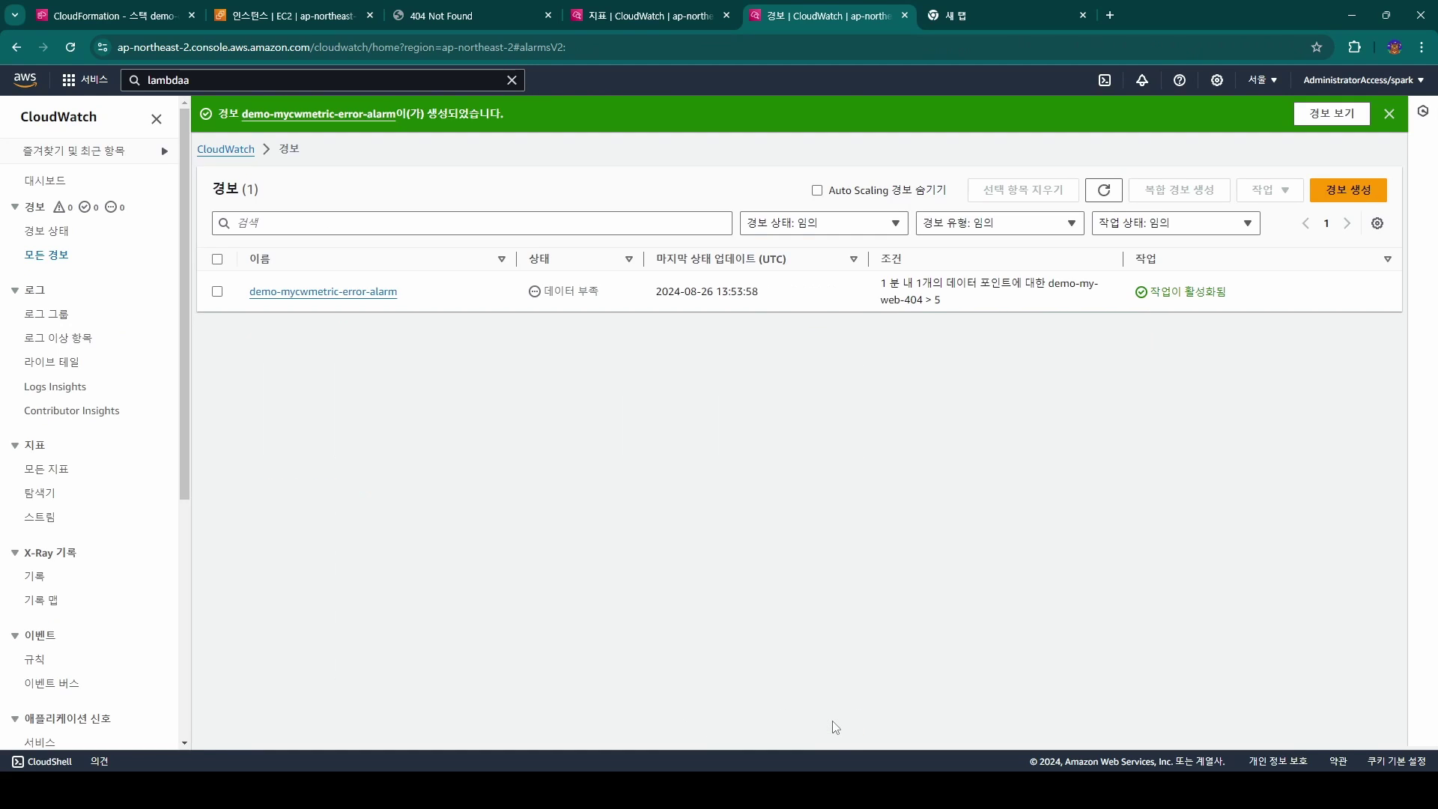
- Check the new alarm's condition in the alarm list and open the details of demo-mycwmetric-error-alarm
drag(939, 300, 521, 304)
click(764, 300)
click(307, 292)
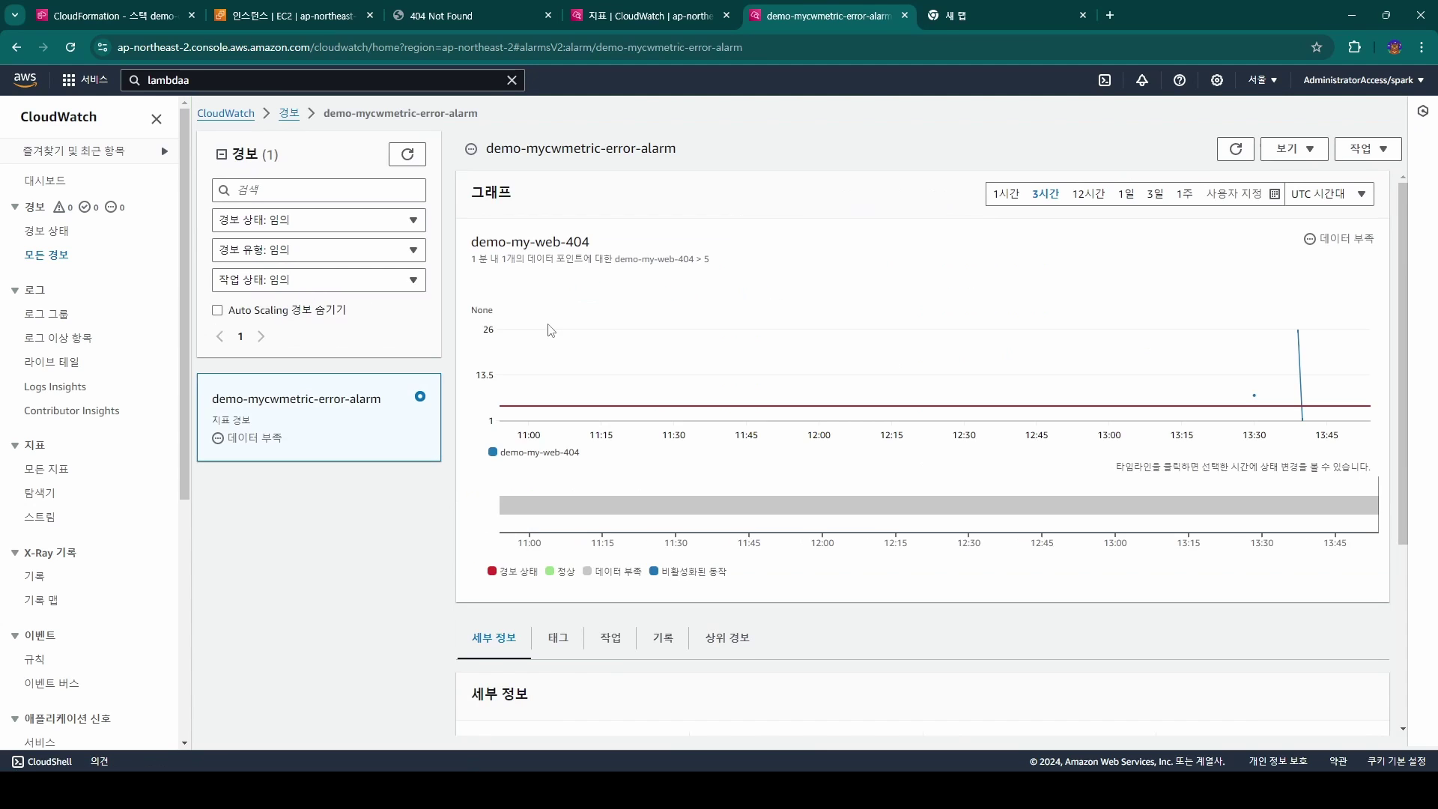
- Request the nonexistent path /asdfasdfasdfdsafsad on the instance's web server again to generate fresh 404 errors for the new alarm
click(507, 9)
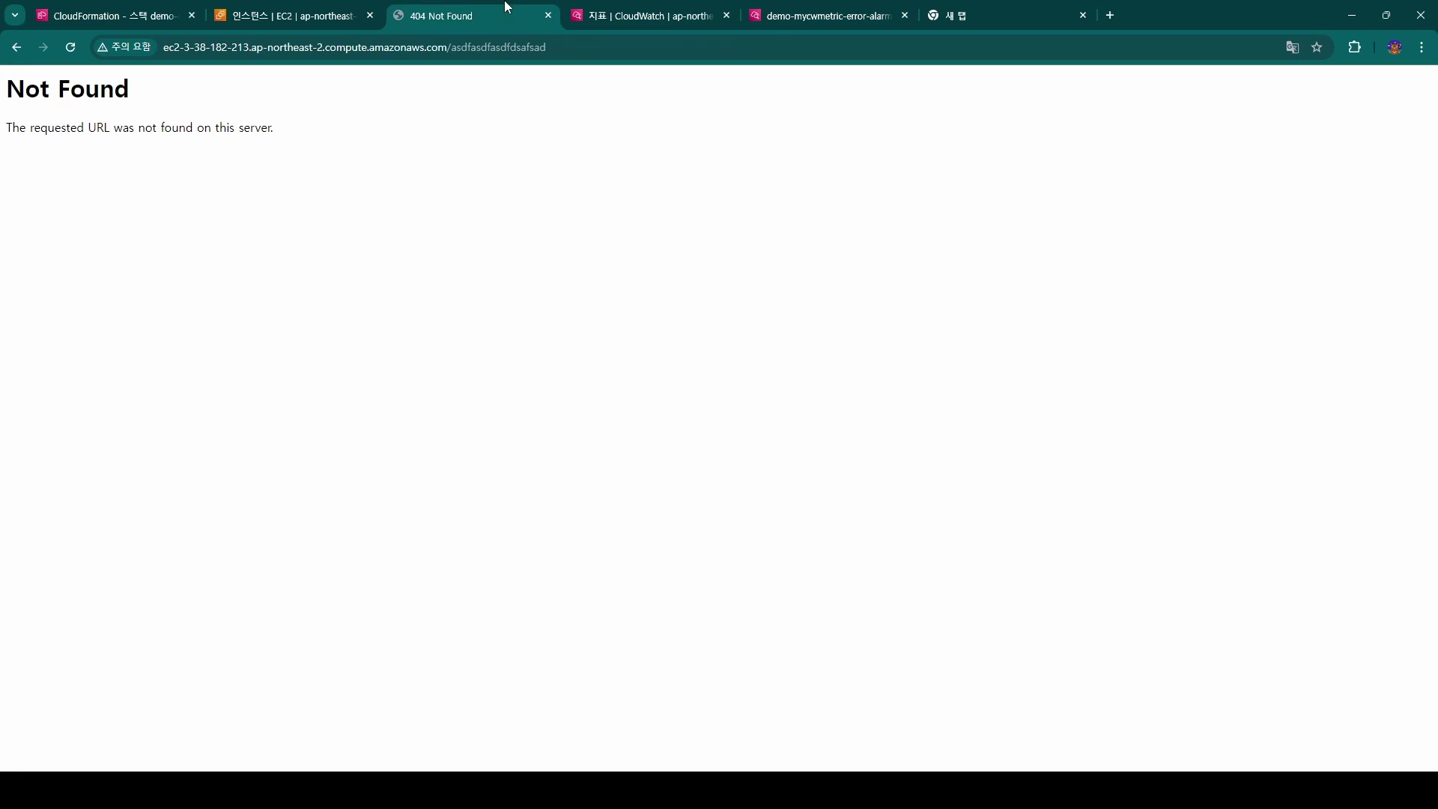
click(633, 52)
click(632, 53)
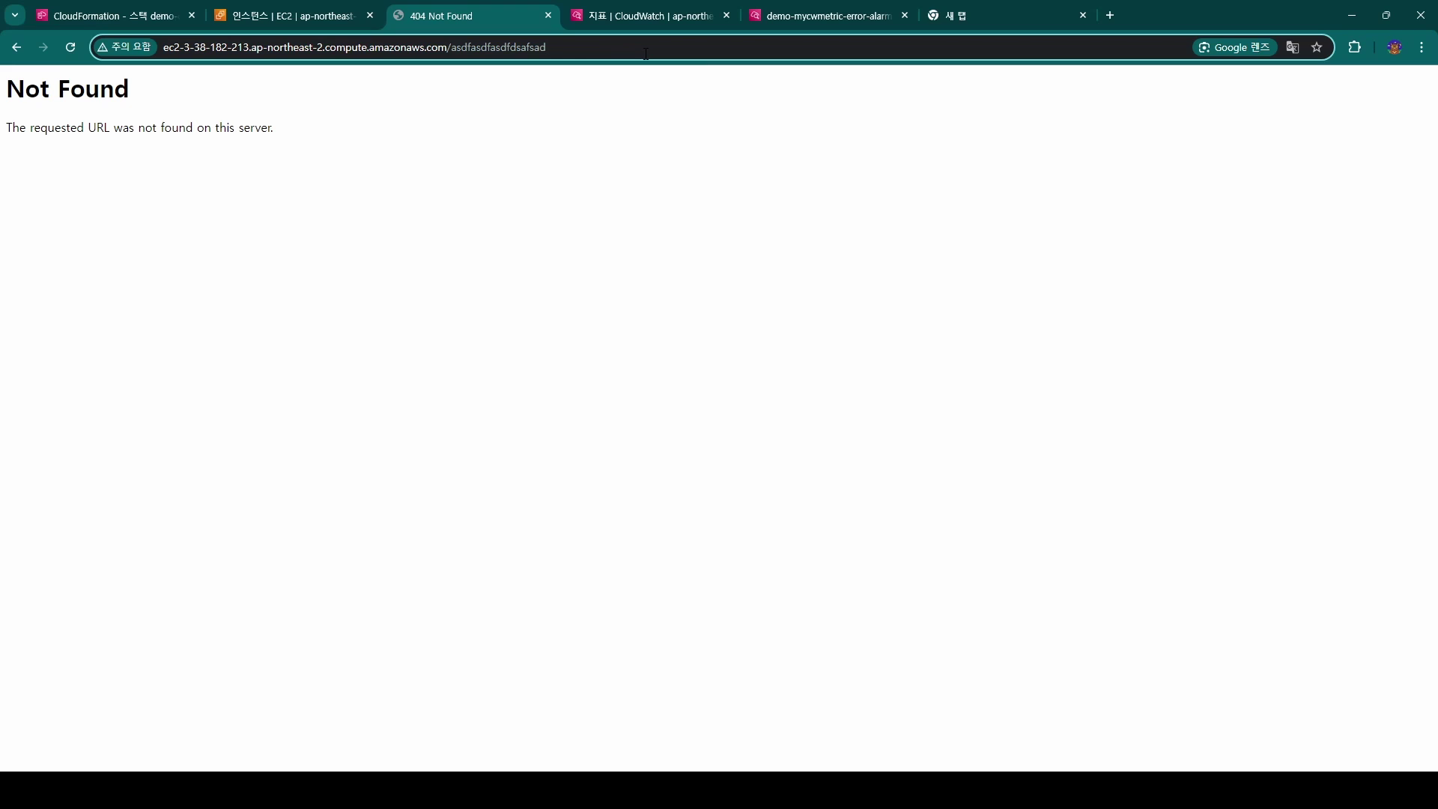
key(ctrl+a)
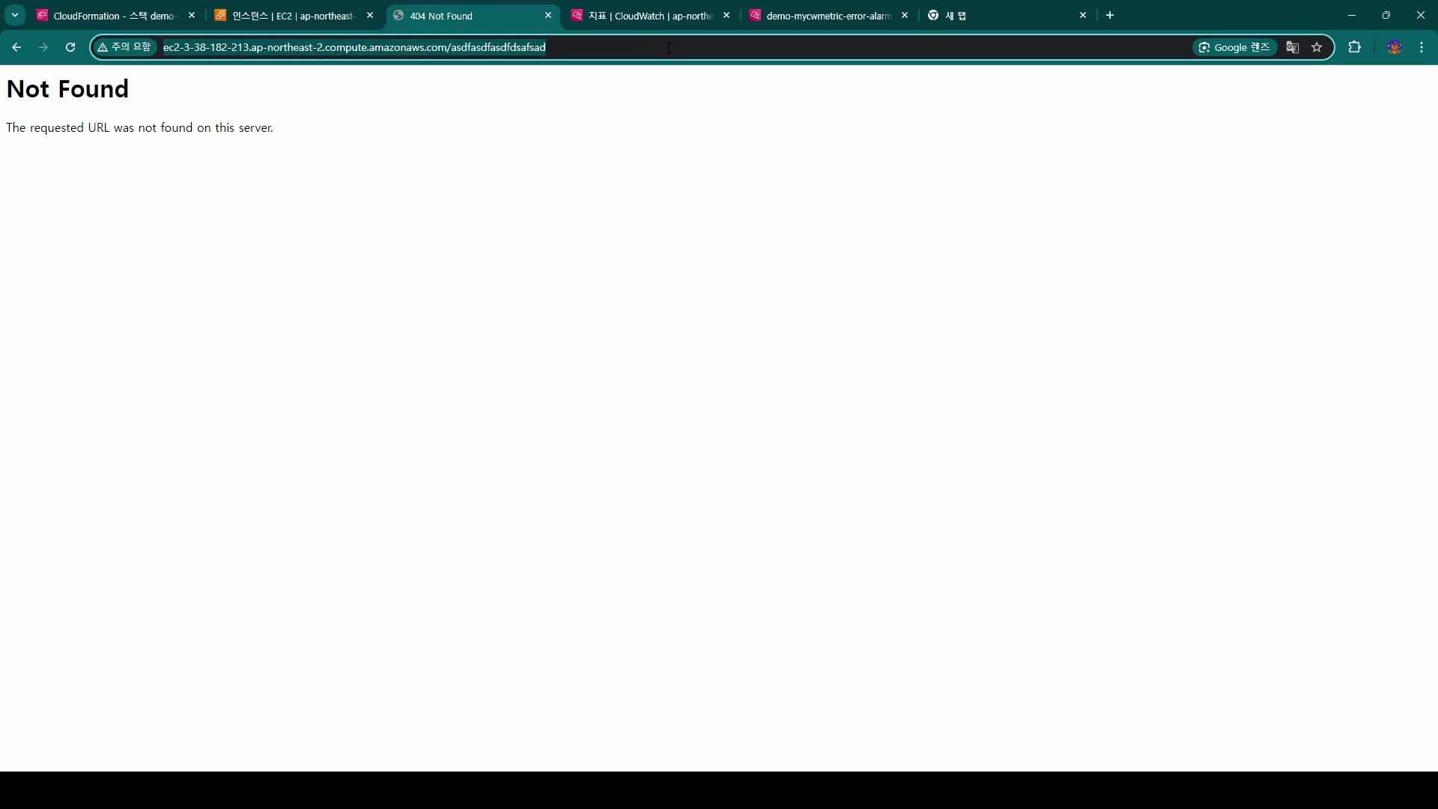
key(Return)
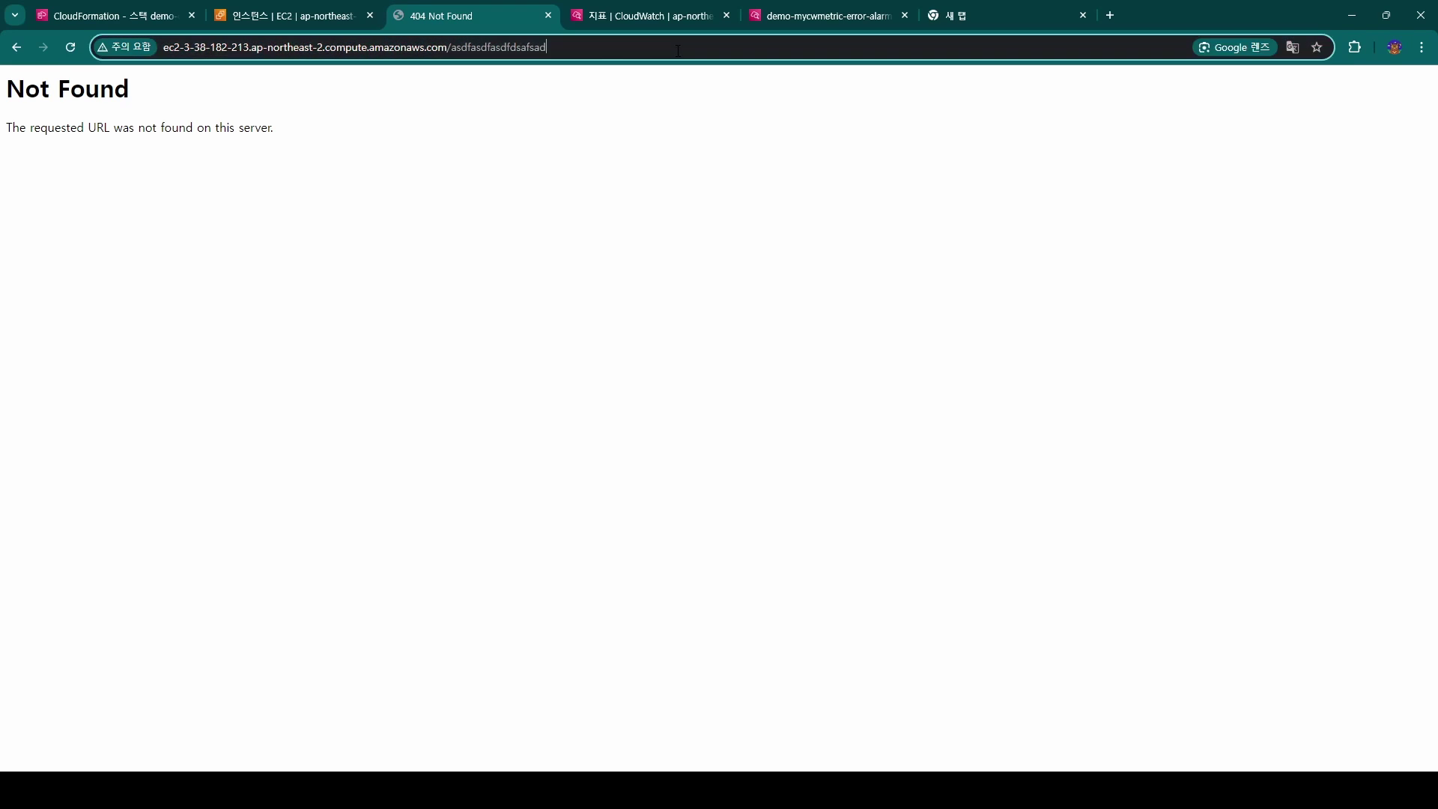
- Return to the alarm, refresh it, and review its graph, state timeline and detail settings, especially the period
key(ctrl+5)
click(1236, 148)
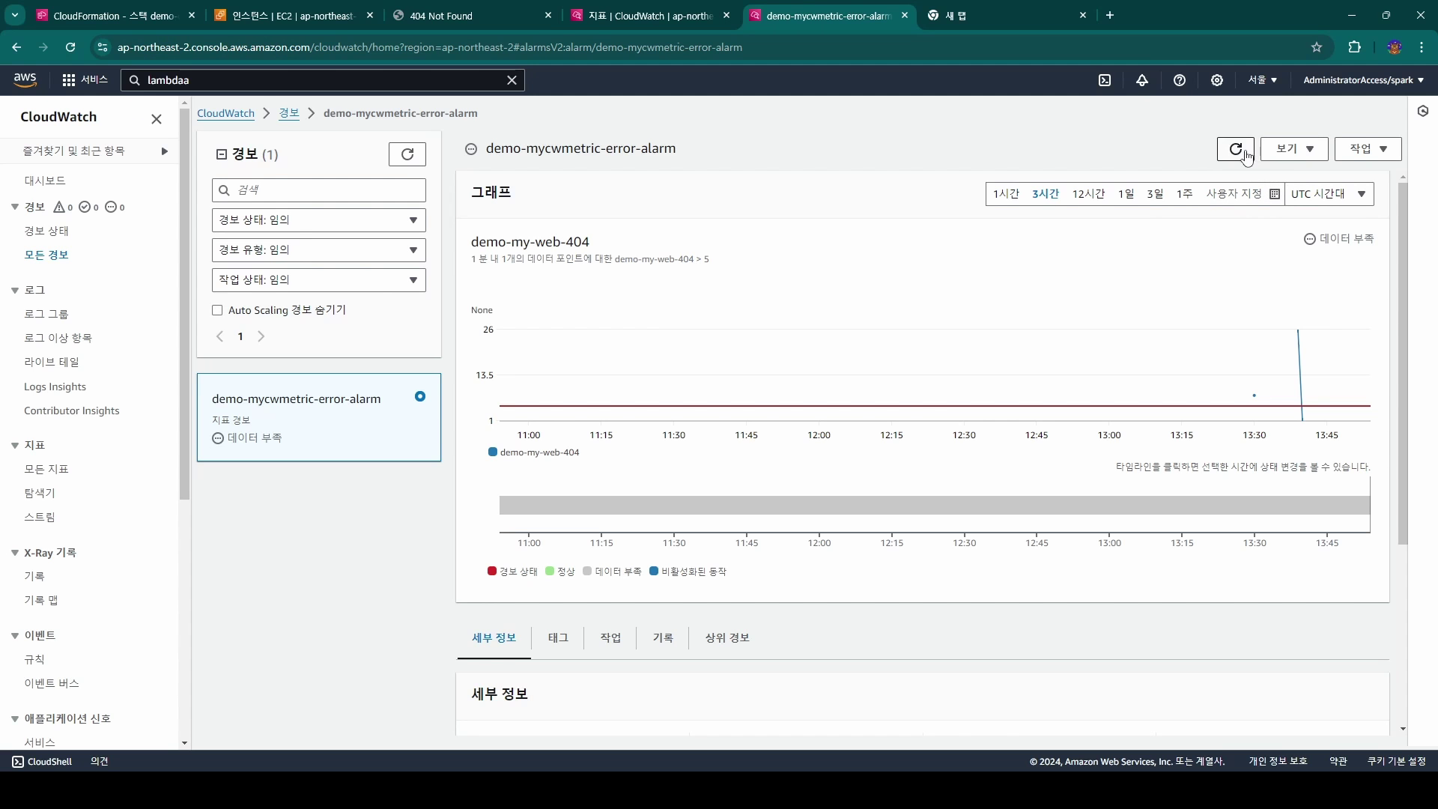
scroll(1179, 555, down, 4)
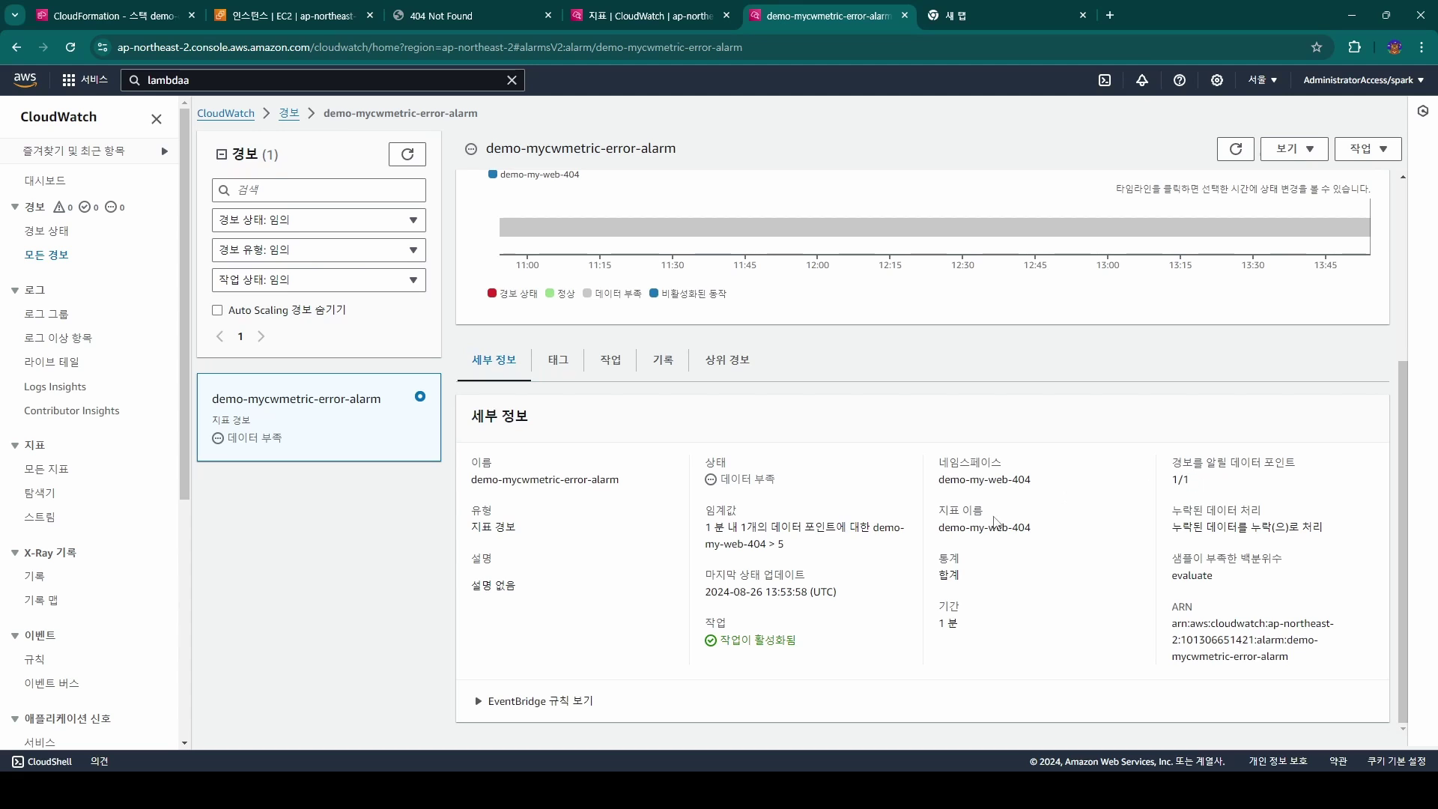
drag(959, 626, 936, 605)
scroll(1034, 621, up, 4)
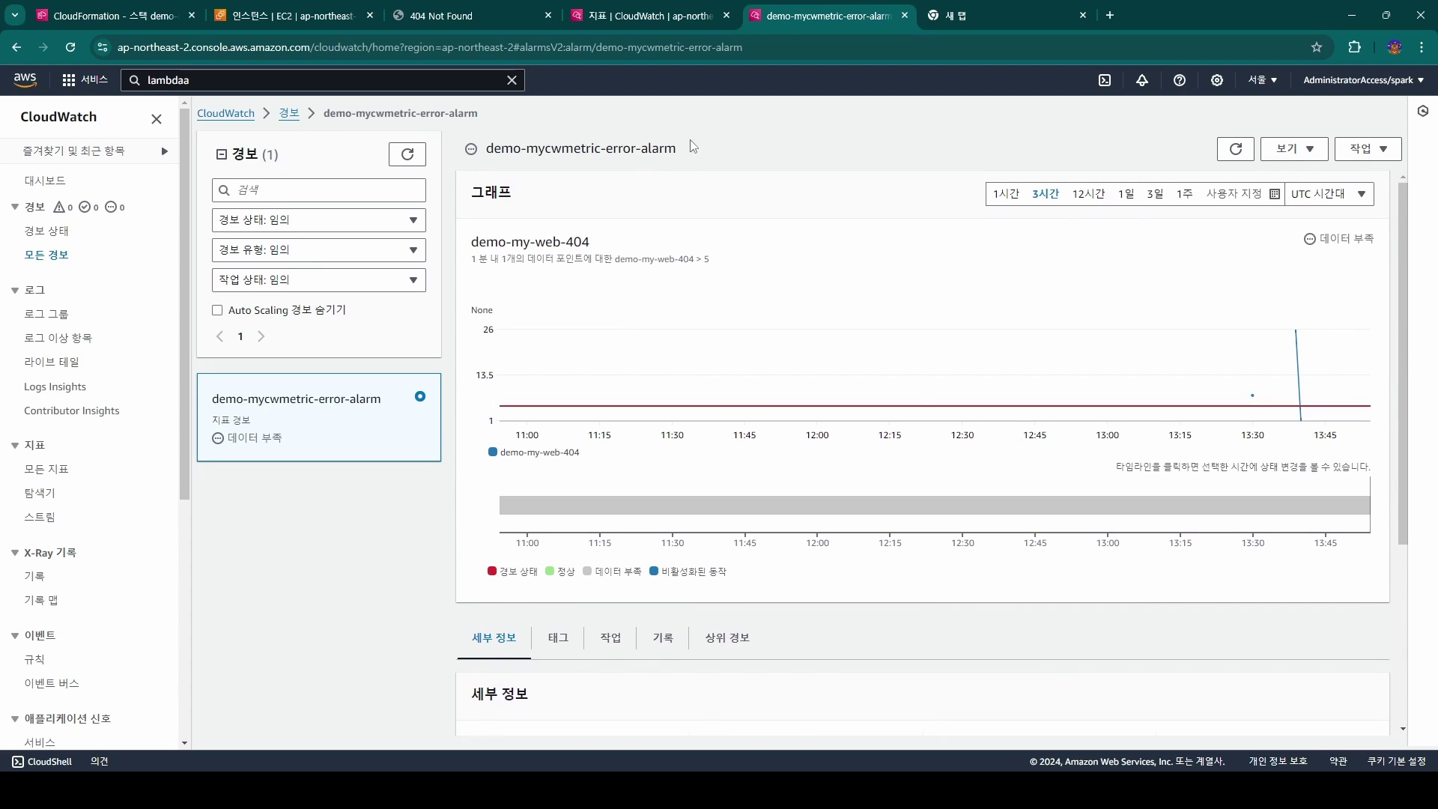
scroll(1048, 550, down, 5)
scroll(1056, 551, up, 5)
scroll(916, 456, down, 4)
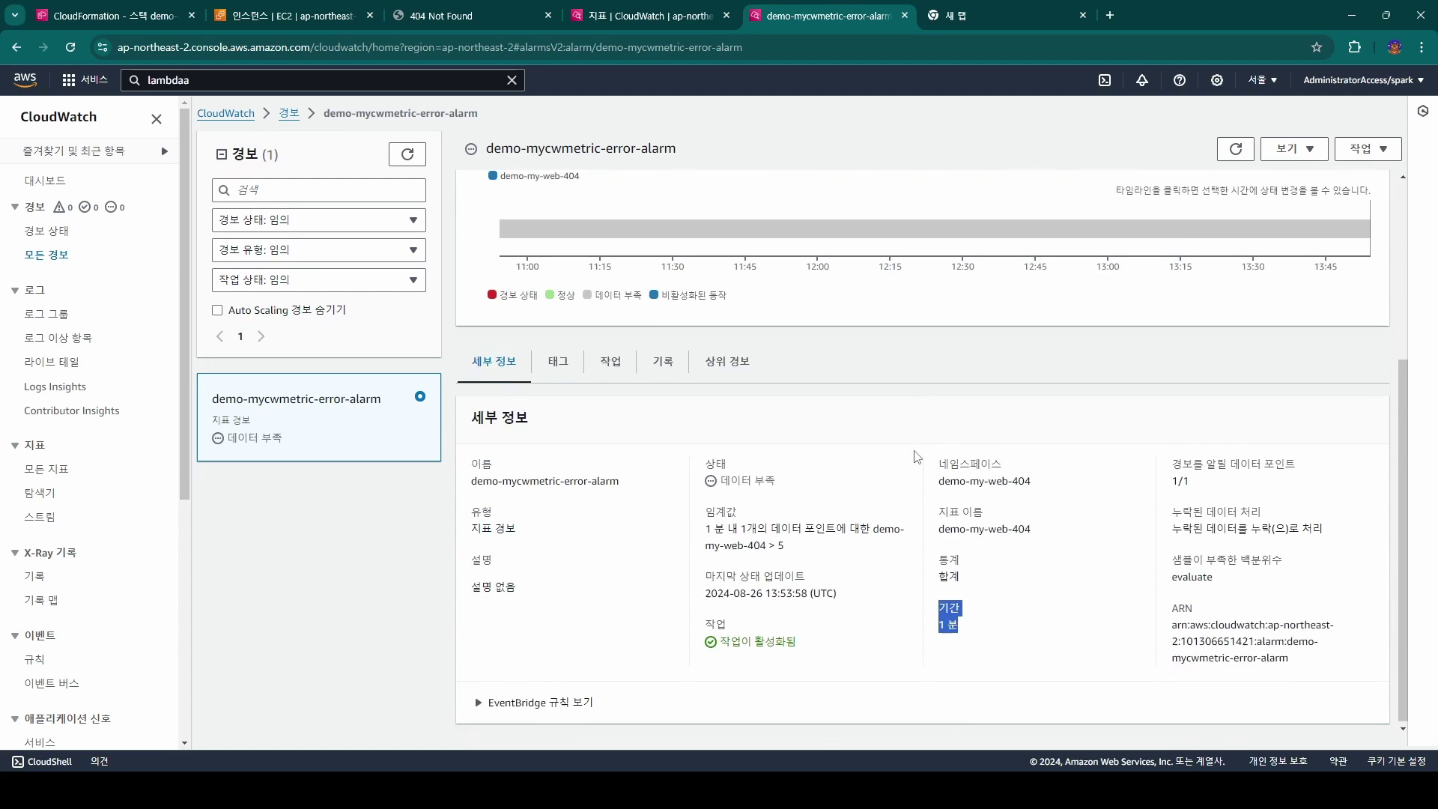
scroll(890, 609, up, 1)
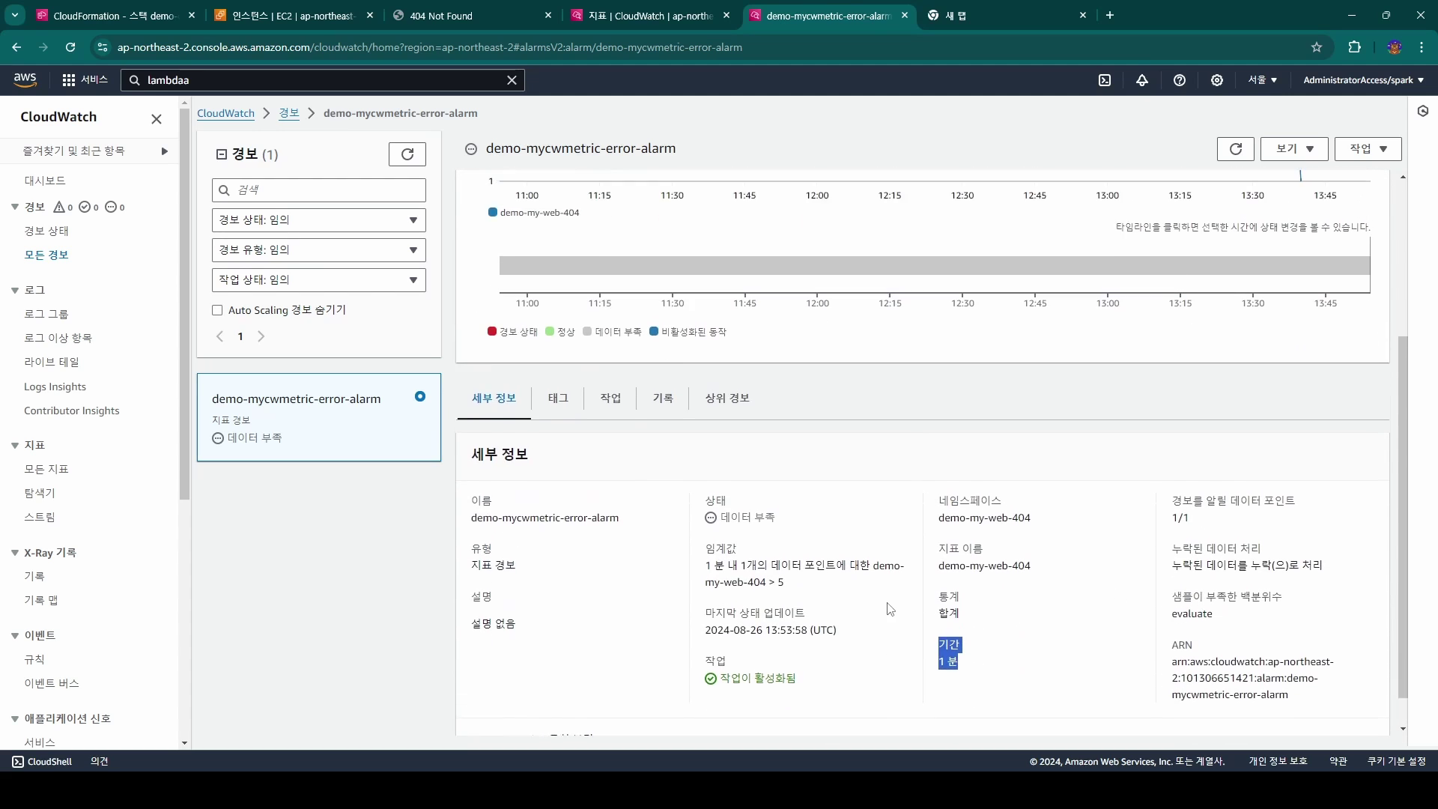
scroll(891, 562, up, 3)
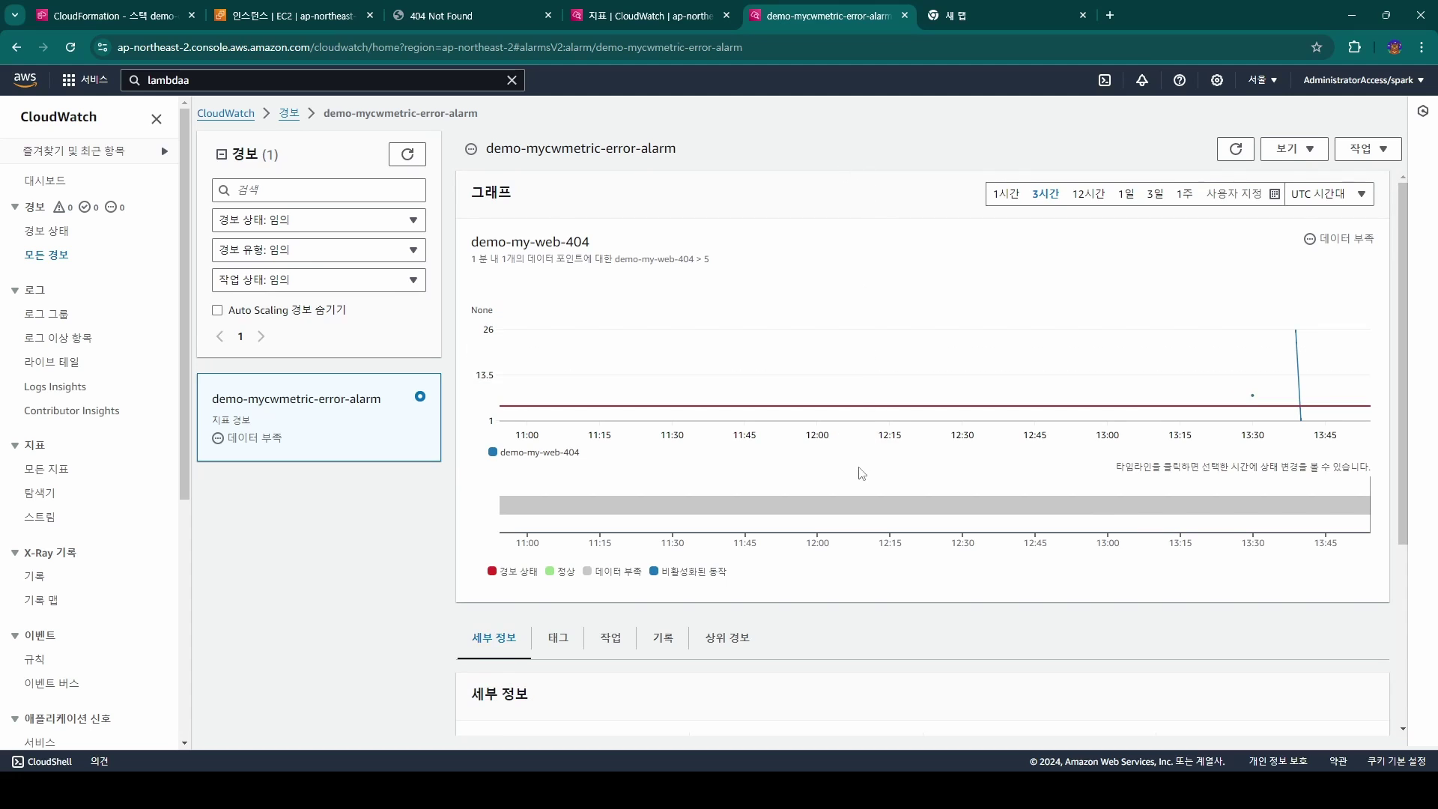
scroll(862, 472, down, 4)
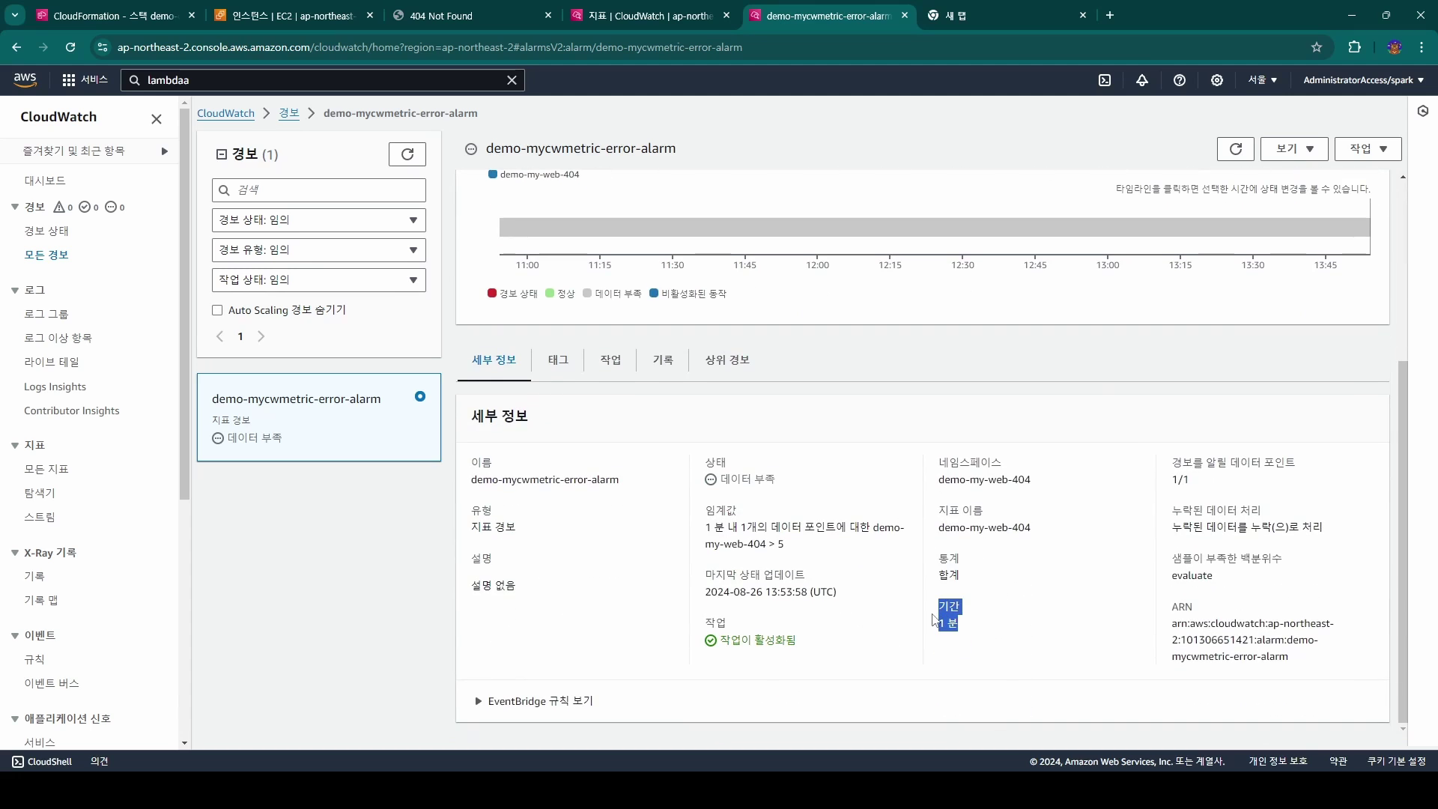
scroll(996, 599, up, 3)
scroll(996, 601, up, 1)
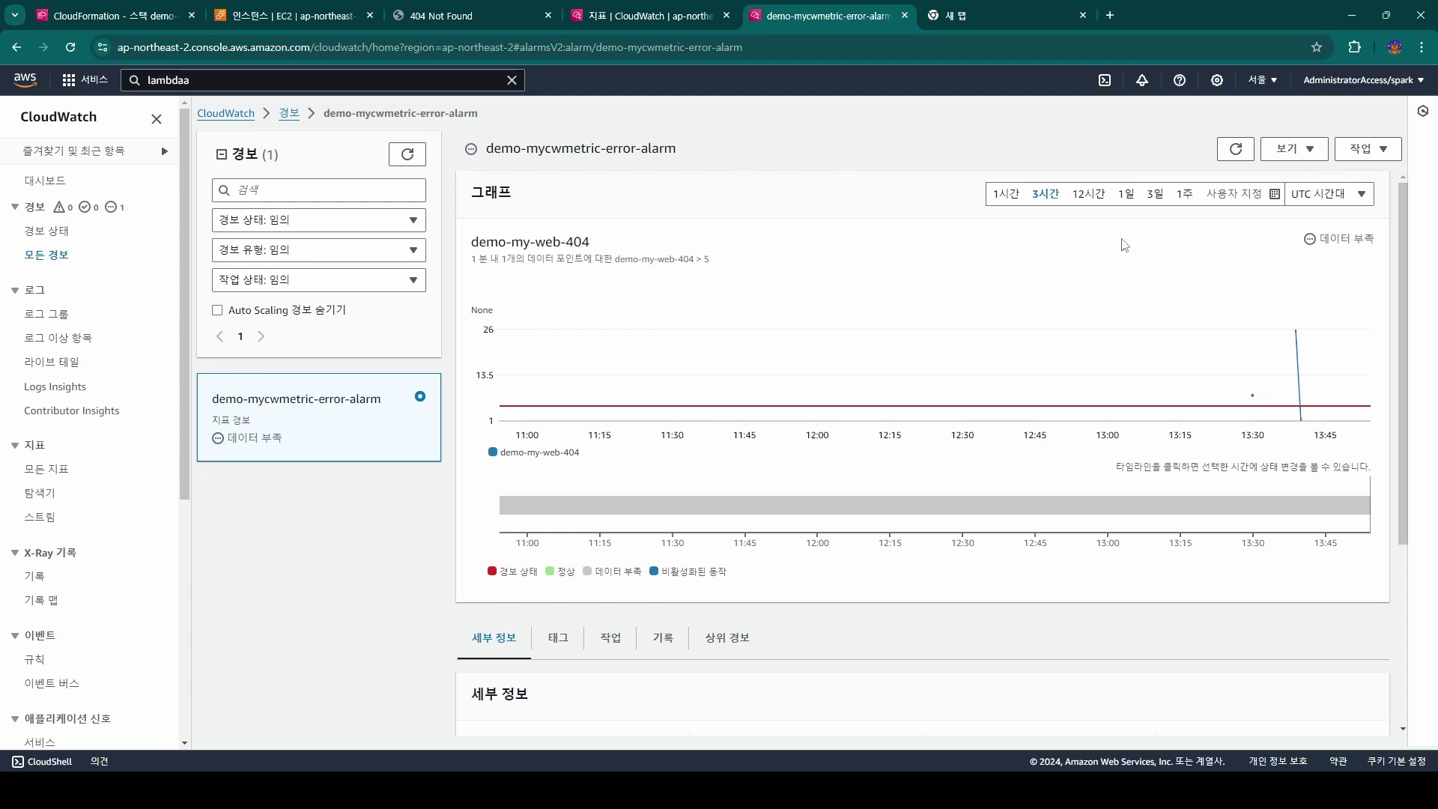
- Refresh the alarm again and examine the latest points on its graph alongside the period setting
click(1236, 149)
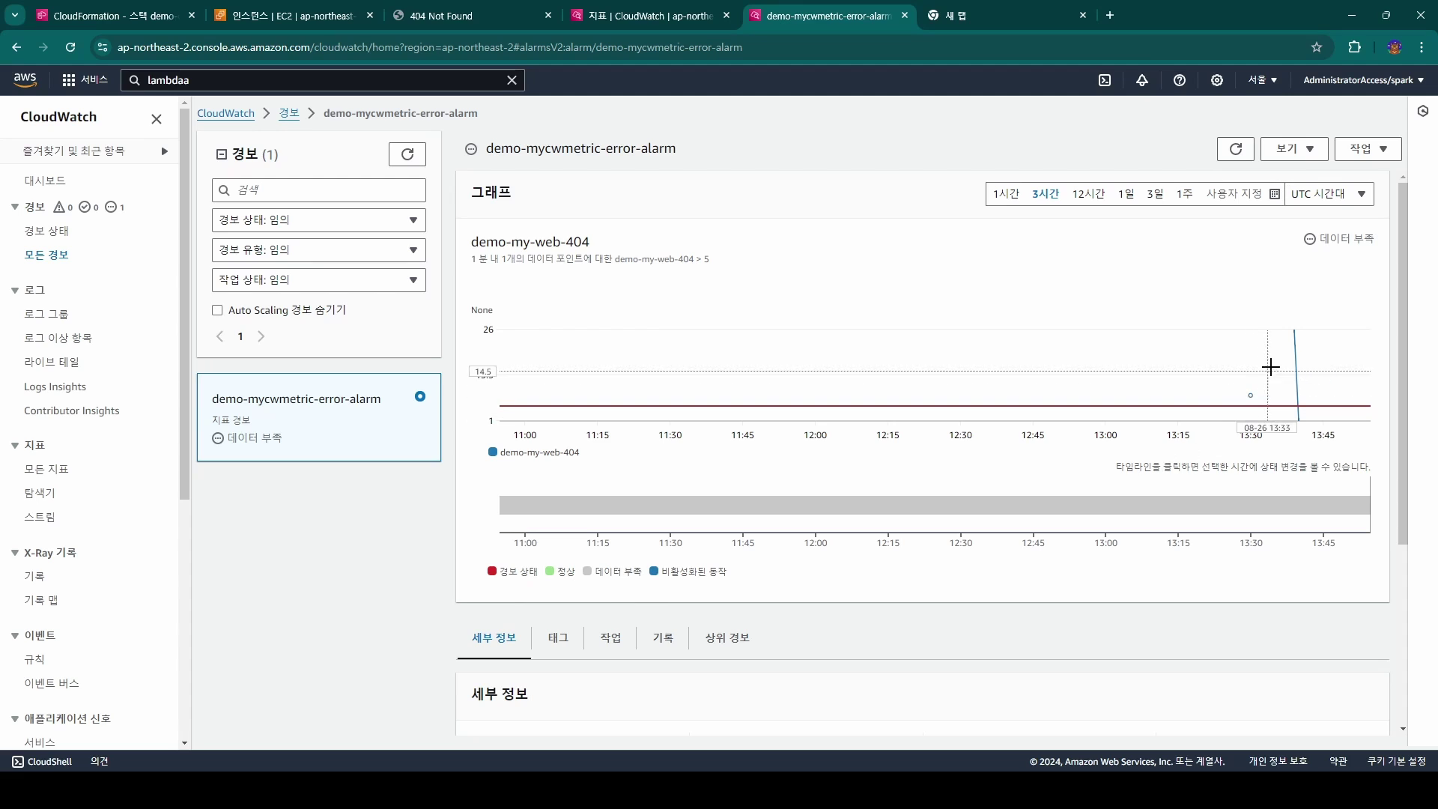
mouse_move(1287, 346)
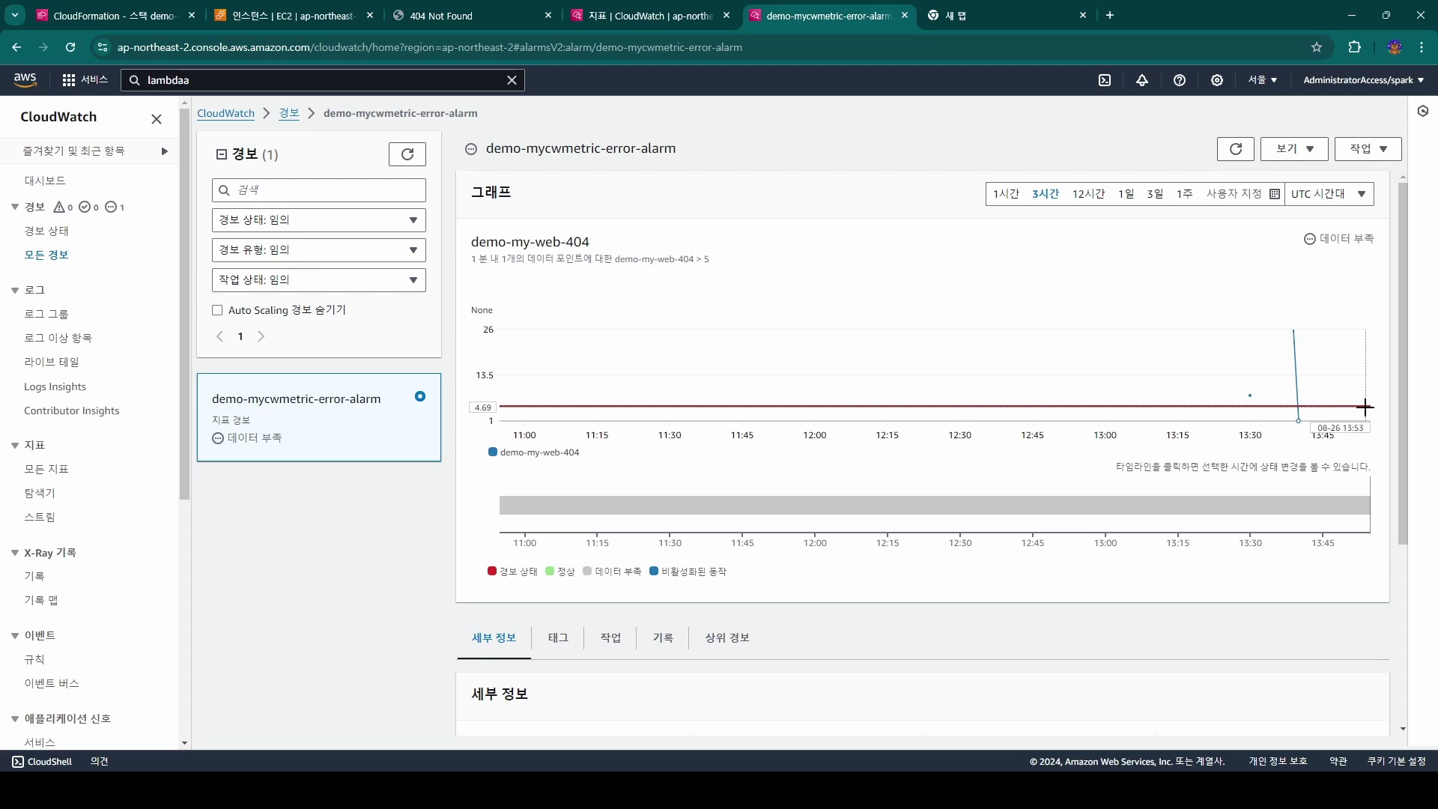
scroll(1000, 577, down, 4)
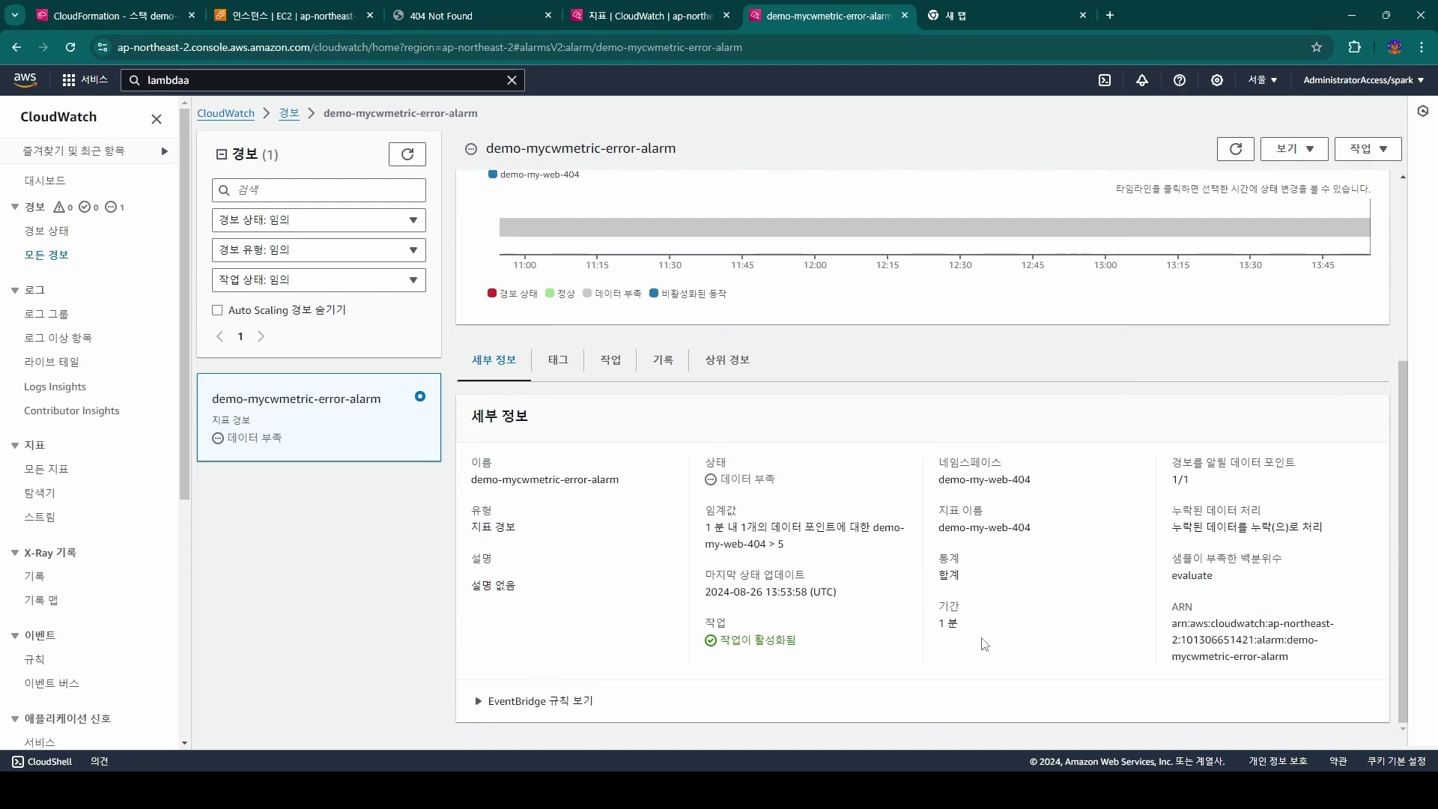
drag(984, 645, 942, 619)
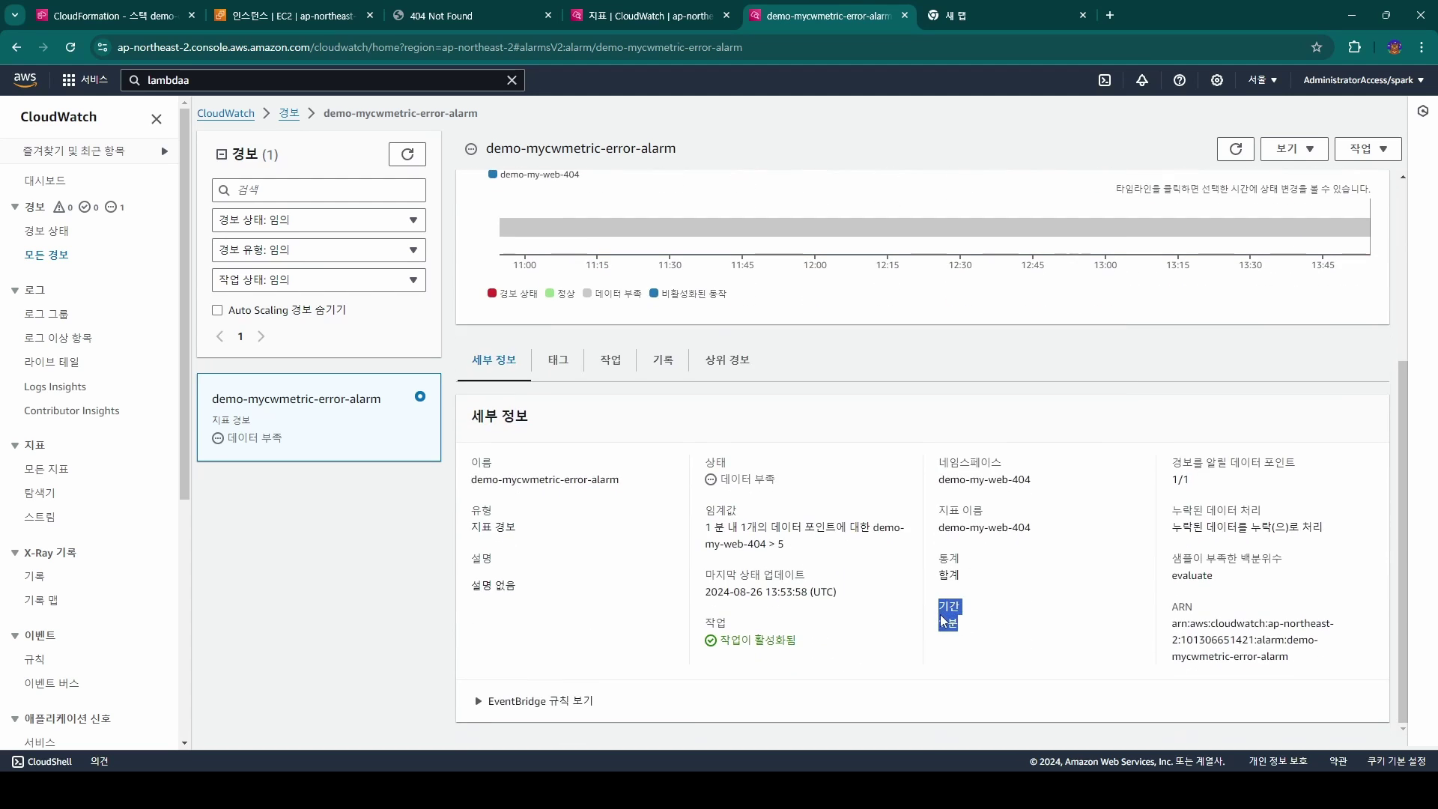
click(1043, 617)
scroll(1012, 614, up, 3)
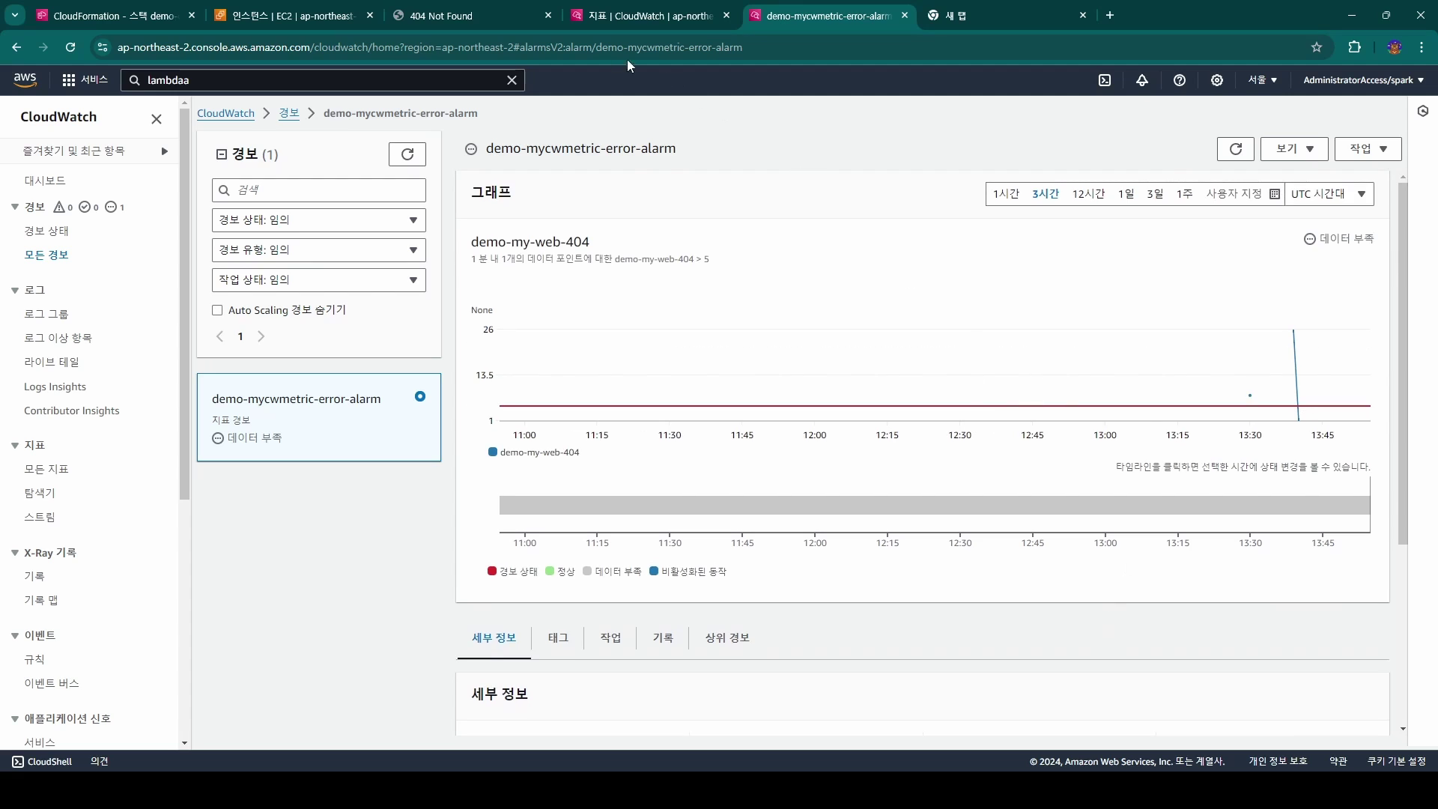
- Check the web server's 404 page, refresh demo-mycwmetric-error-alarm, and inspect its newest graph point and alarm state
click(466, 28)
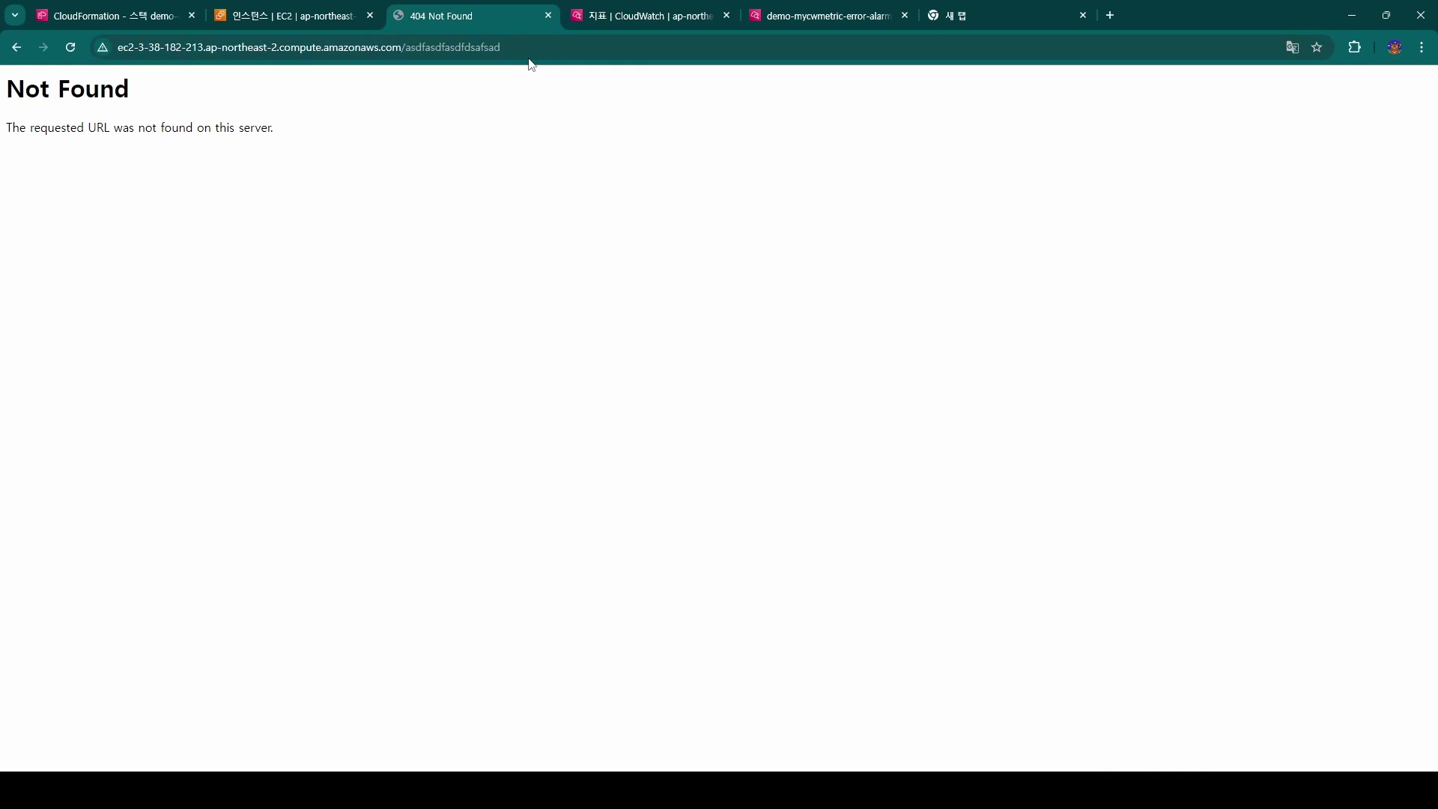
click(753, 14)
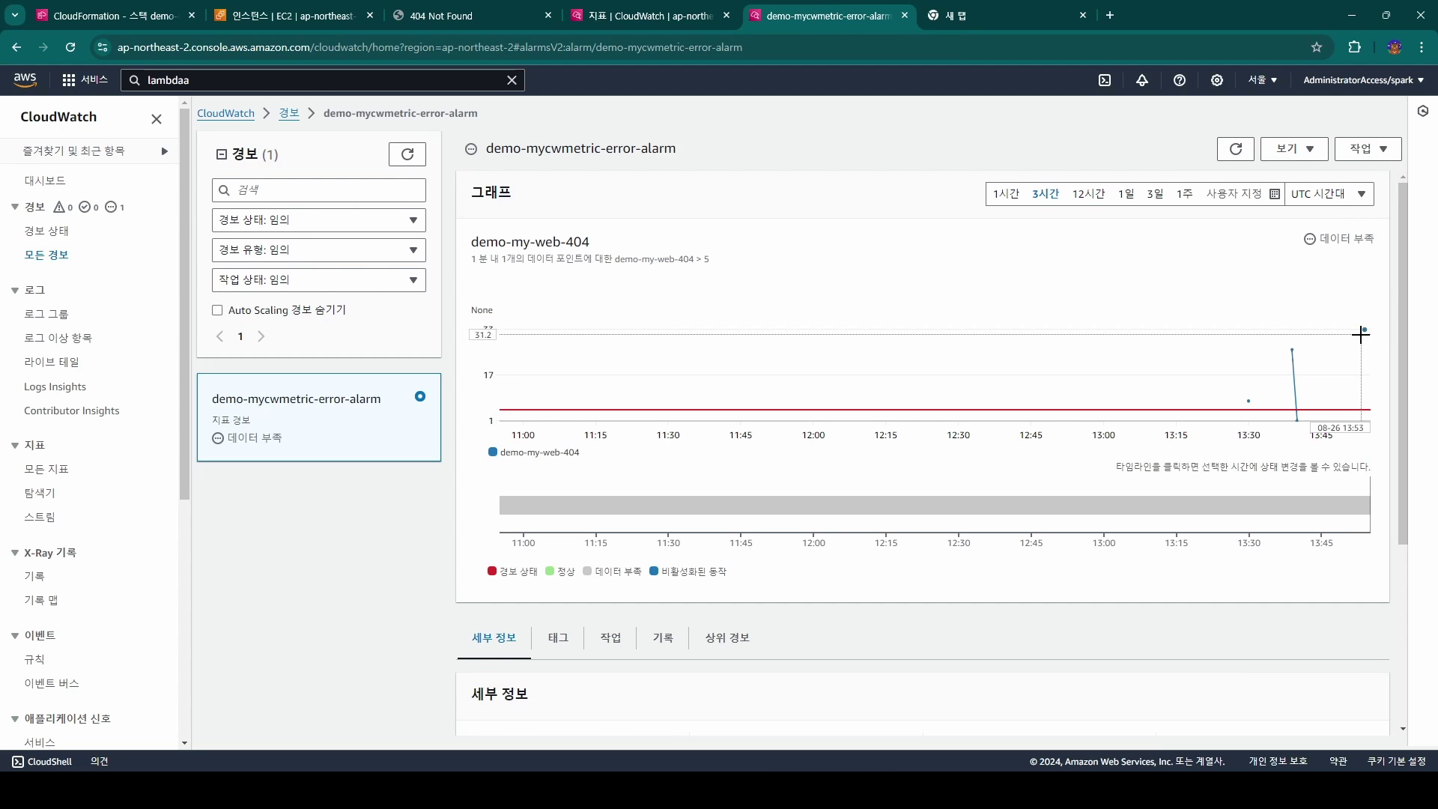
mouse_move(1364, 330)
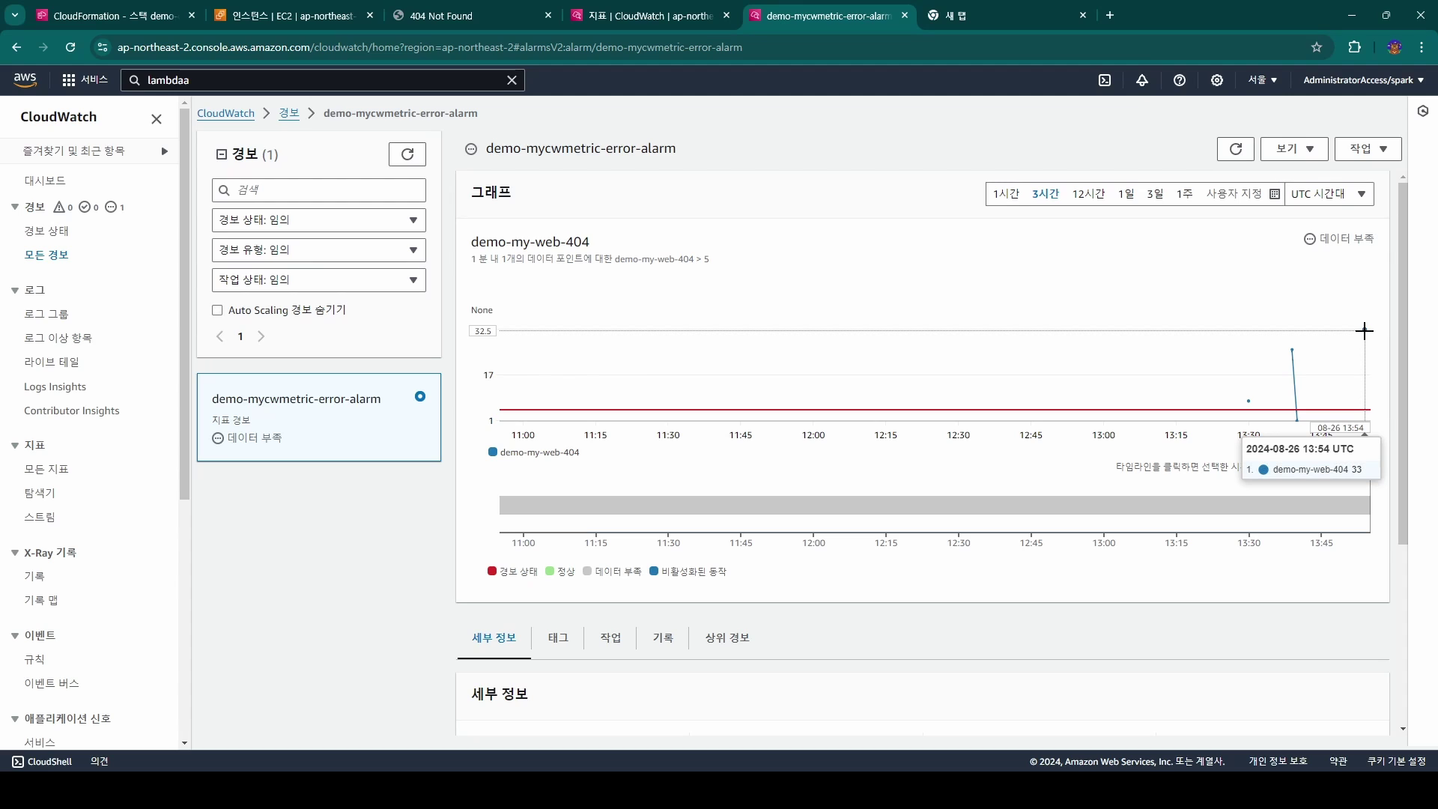
click(1236, 149)
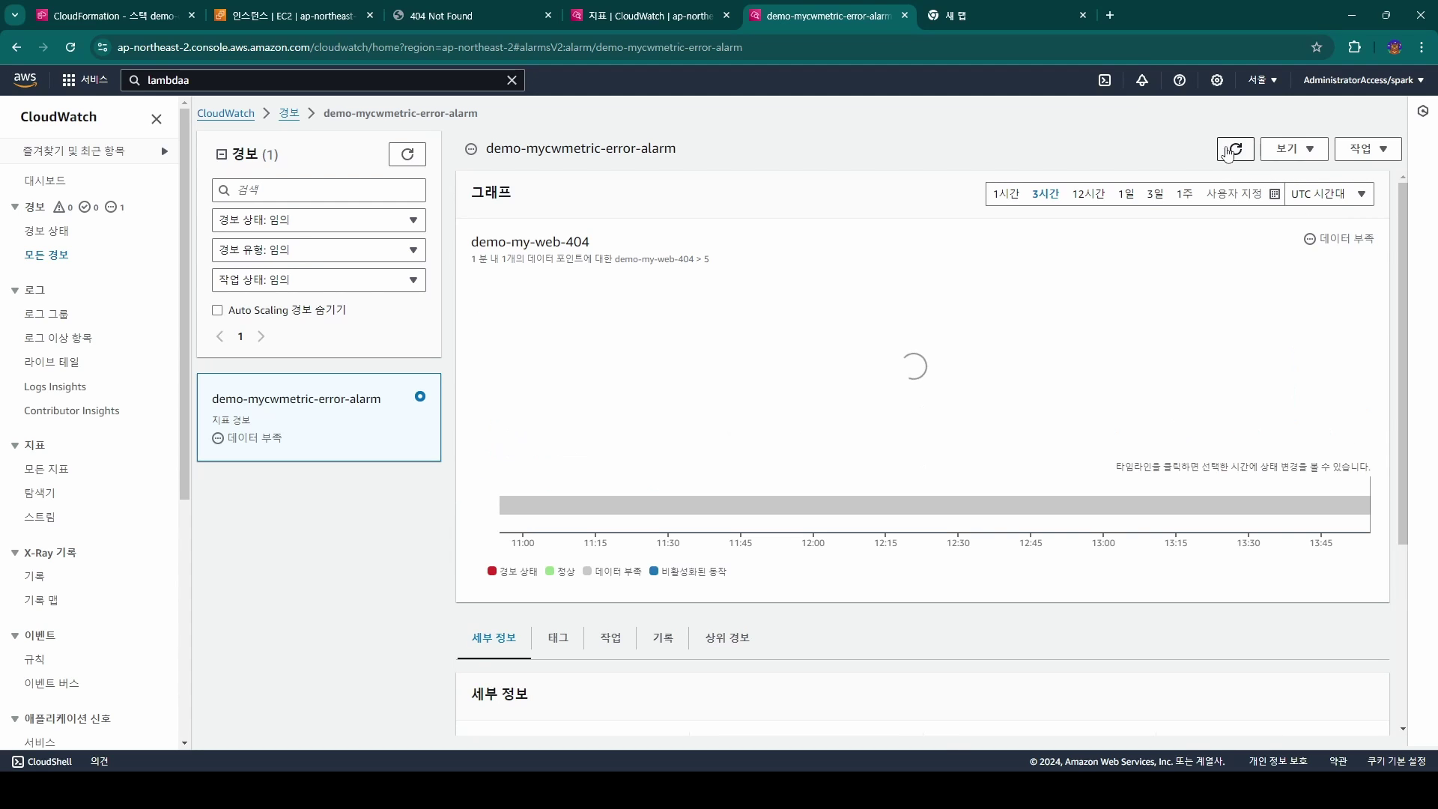
triple_click(1343, 243)
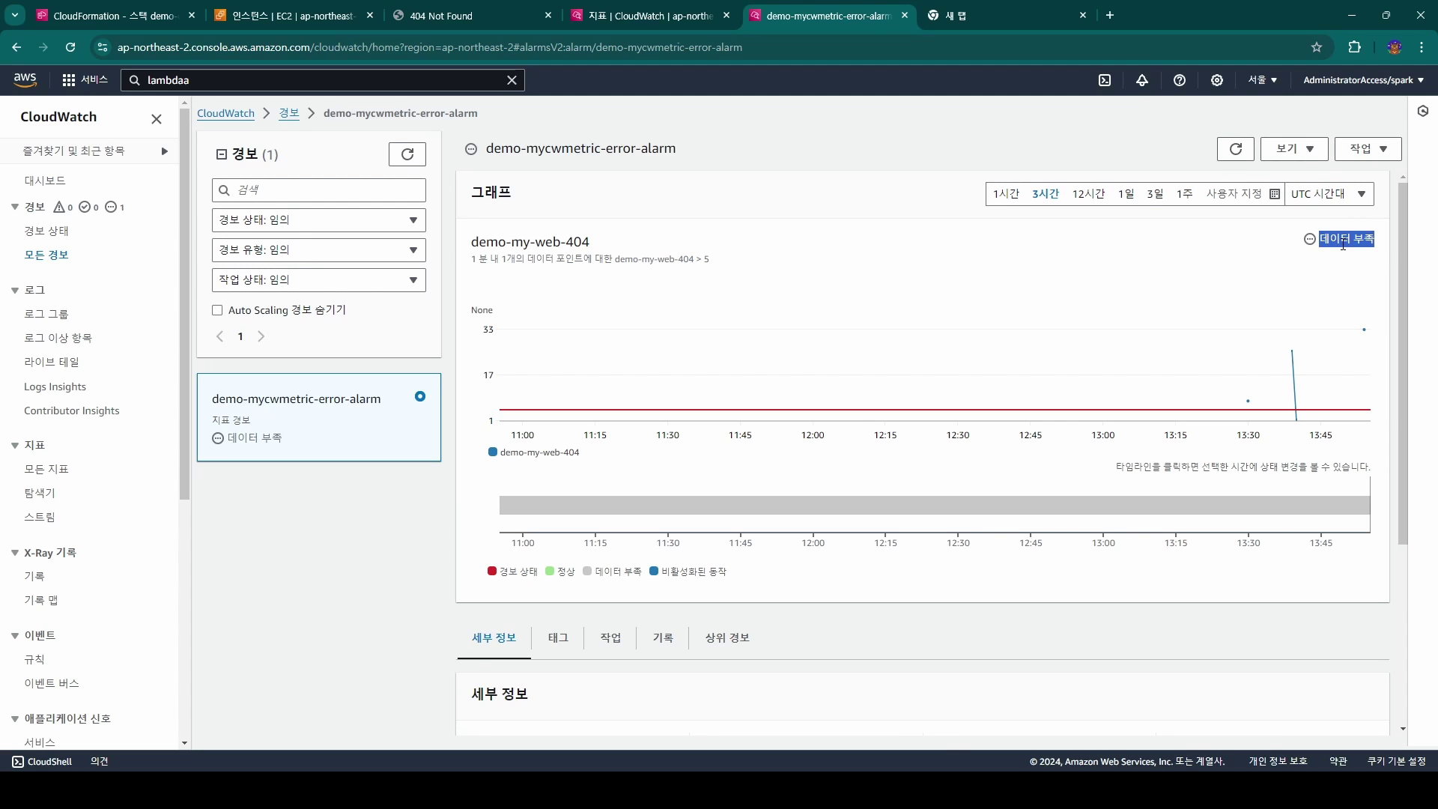
- Switch to Slack and review the 404 error notification posted in the demo-cwmetric-alarm channel, then return to the CloudWatch alarm
key(alt+Tab)
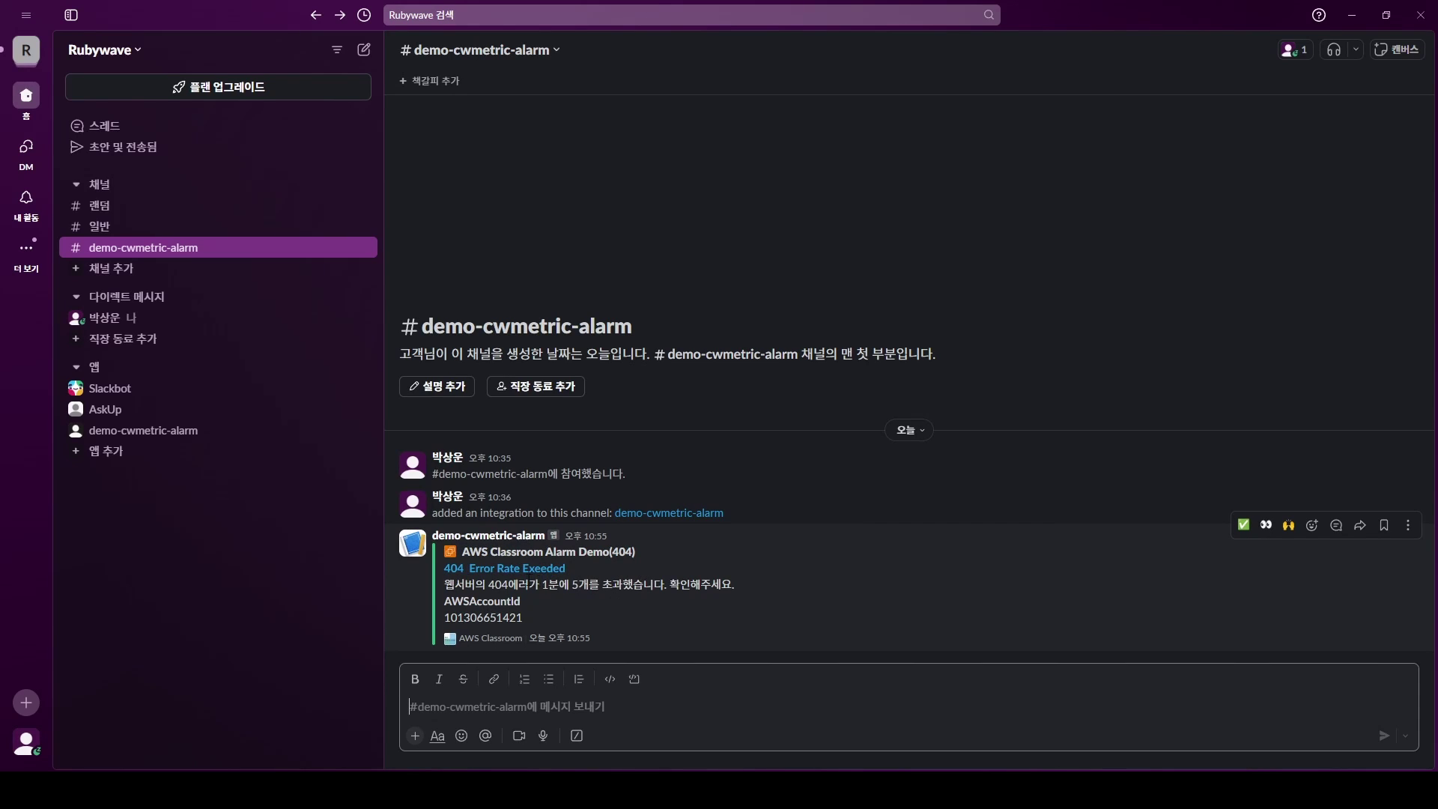
drag(601, 572, 755, 591)
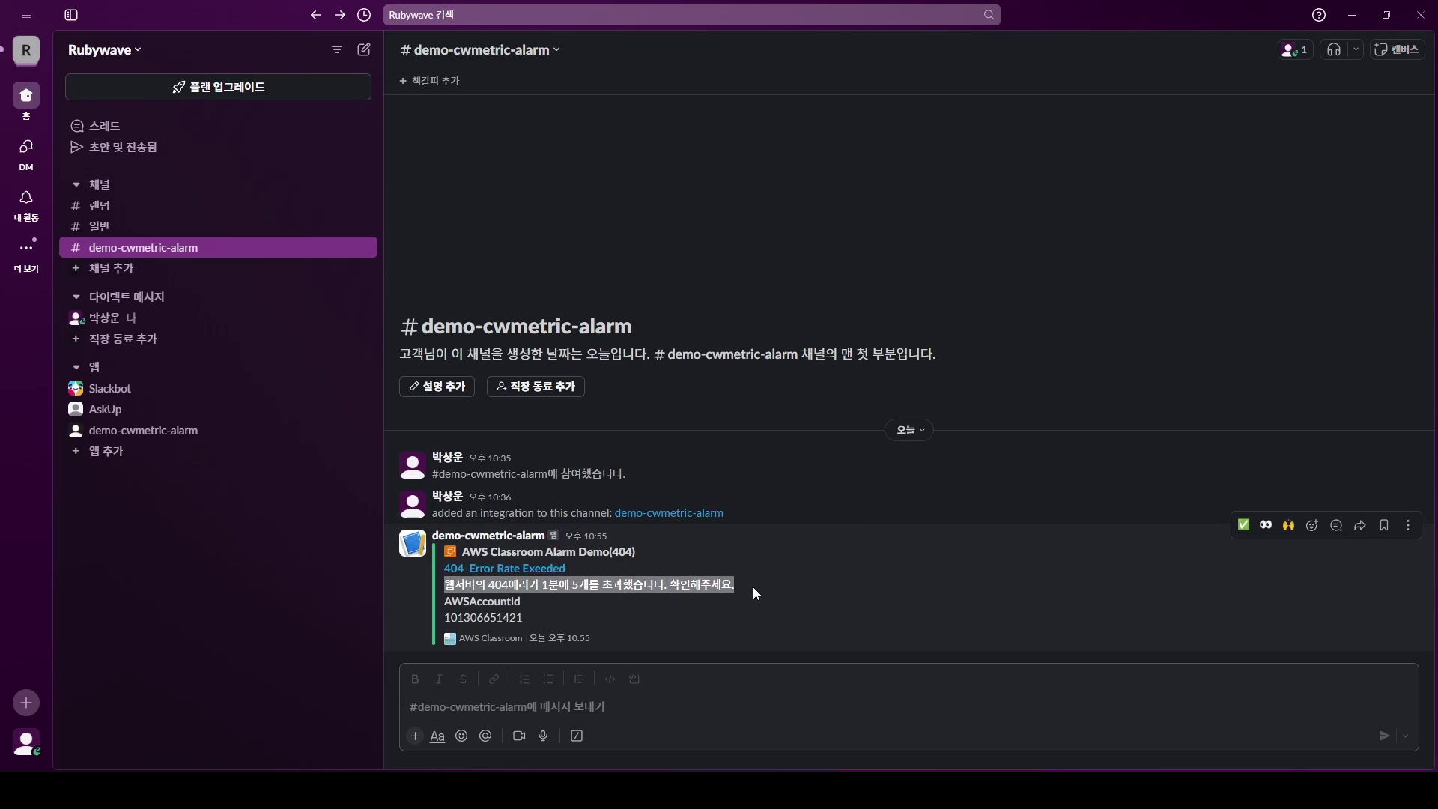
drag(597, 647, 437, 540)
click(748, 613)
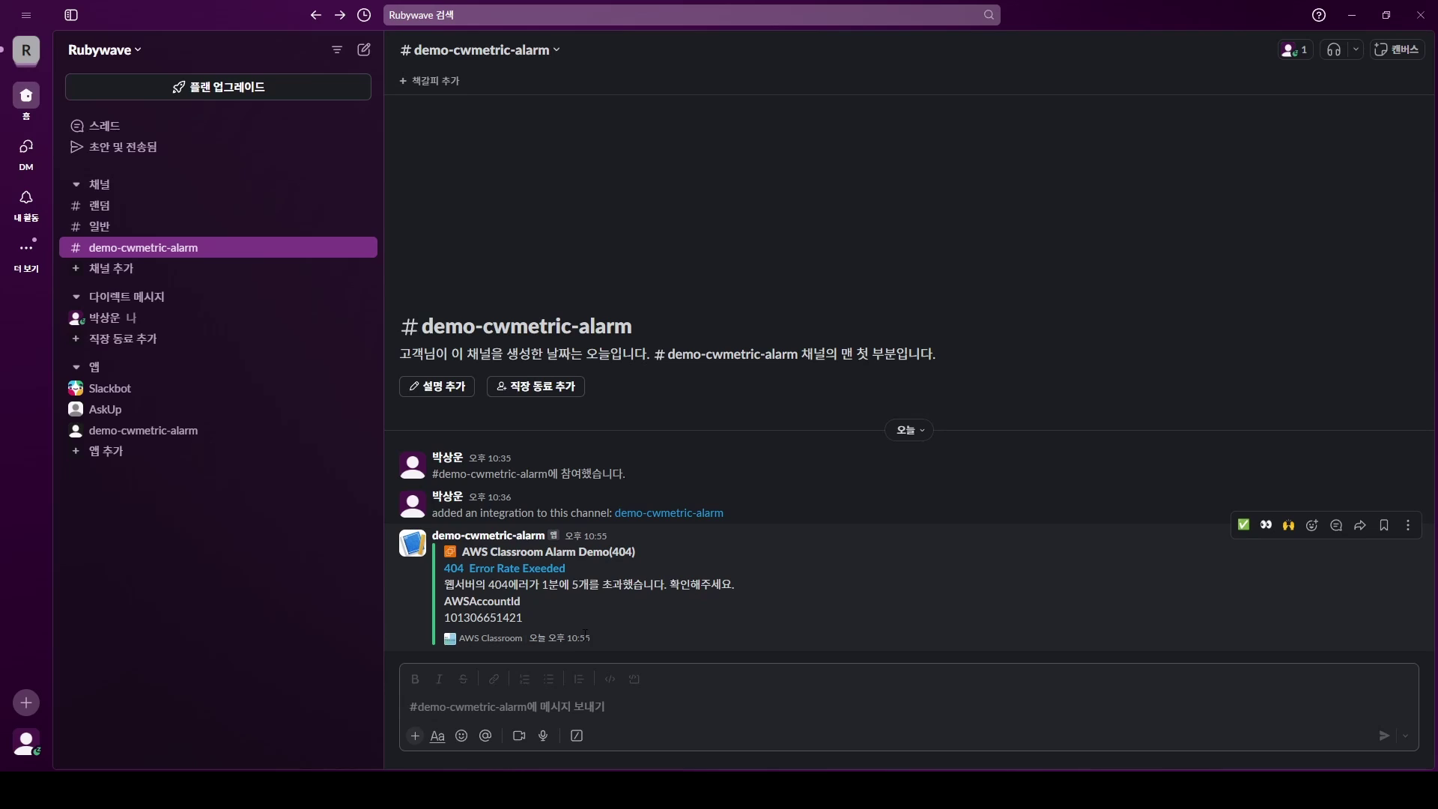
drag(583, 635, 423, 540)
click(845, 631)
drag(623, 641, 442, 536)
click(688, 632)
drag(606, 641, 429, 534)
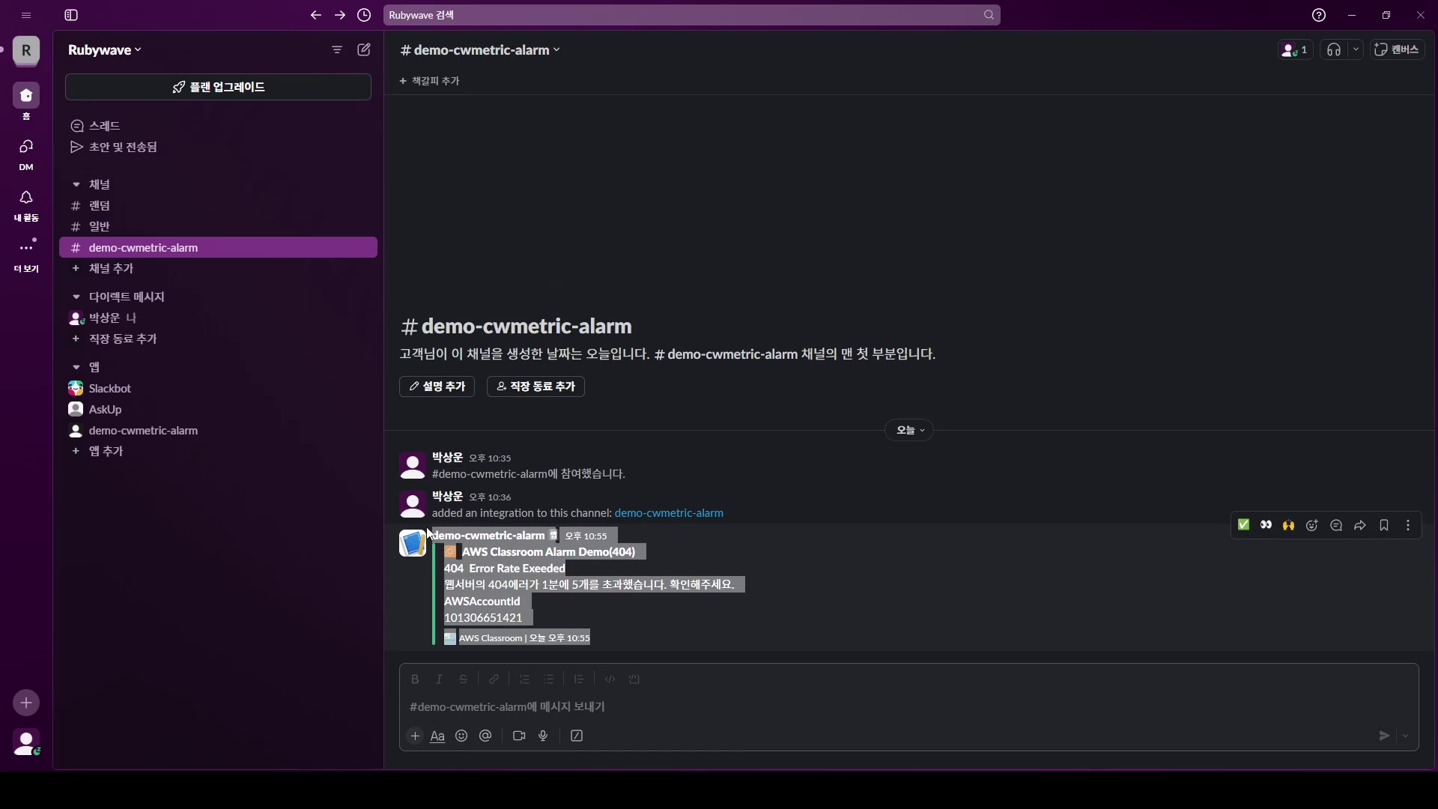
click(753, 608)
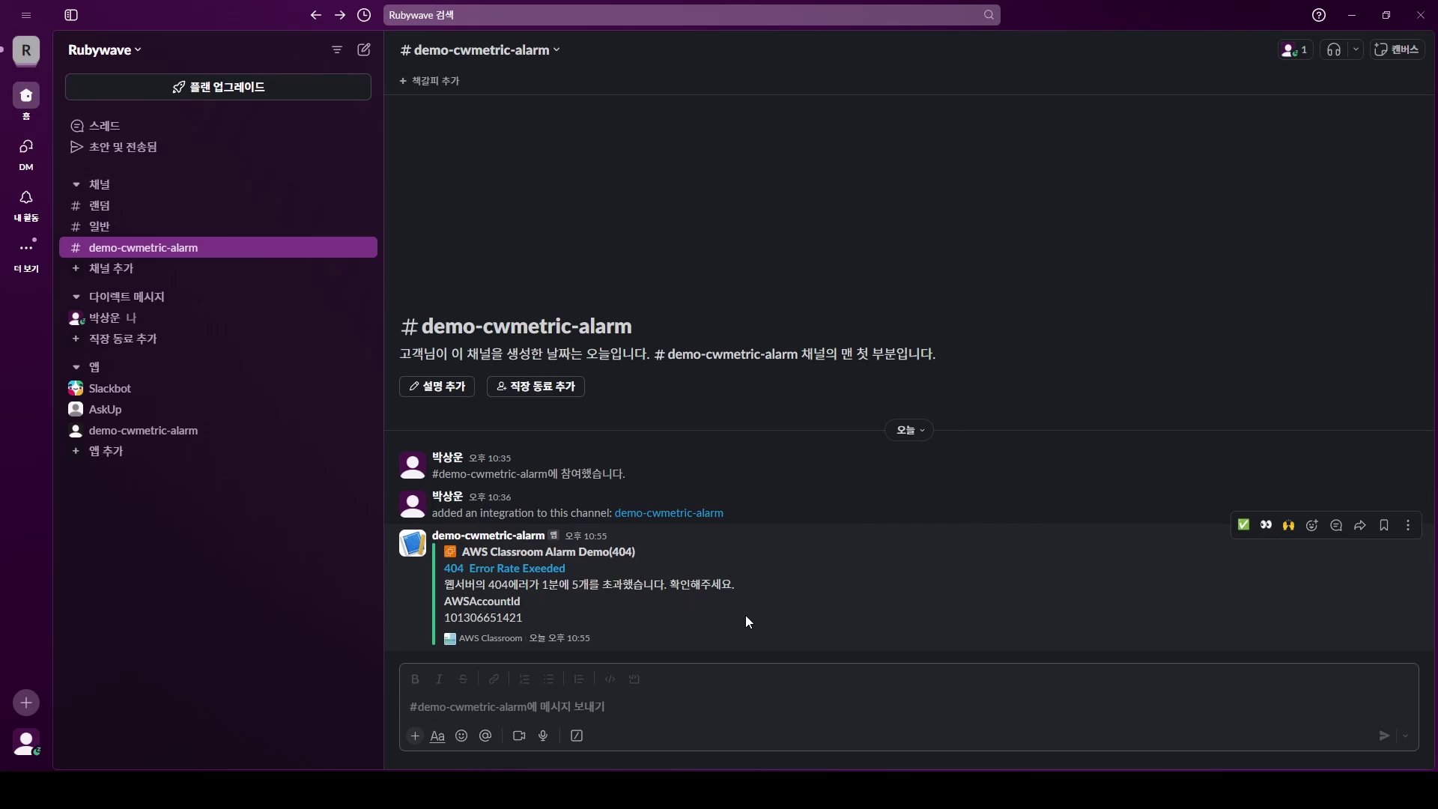
click(1351, 20)
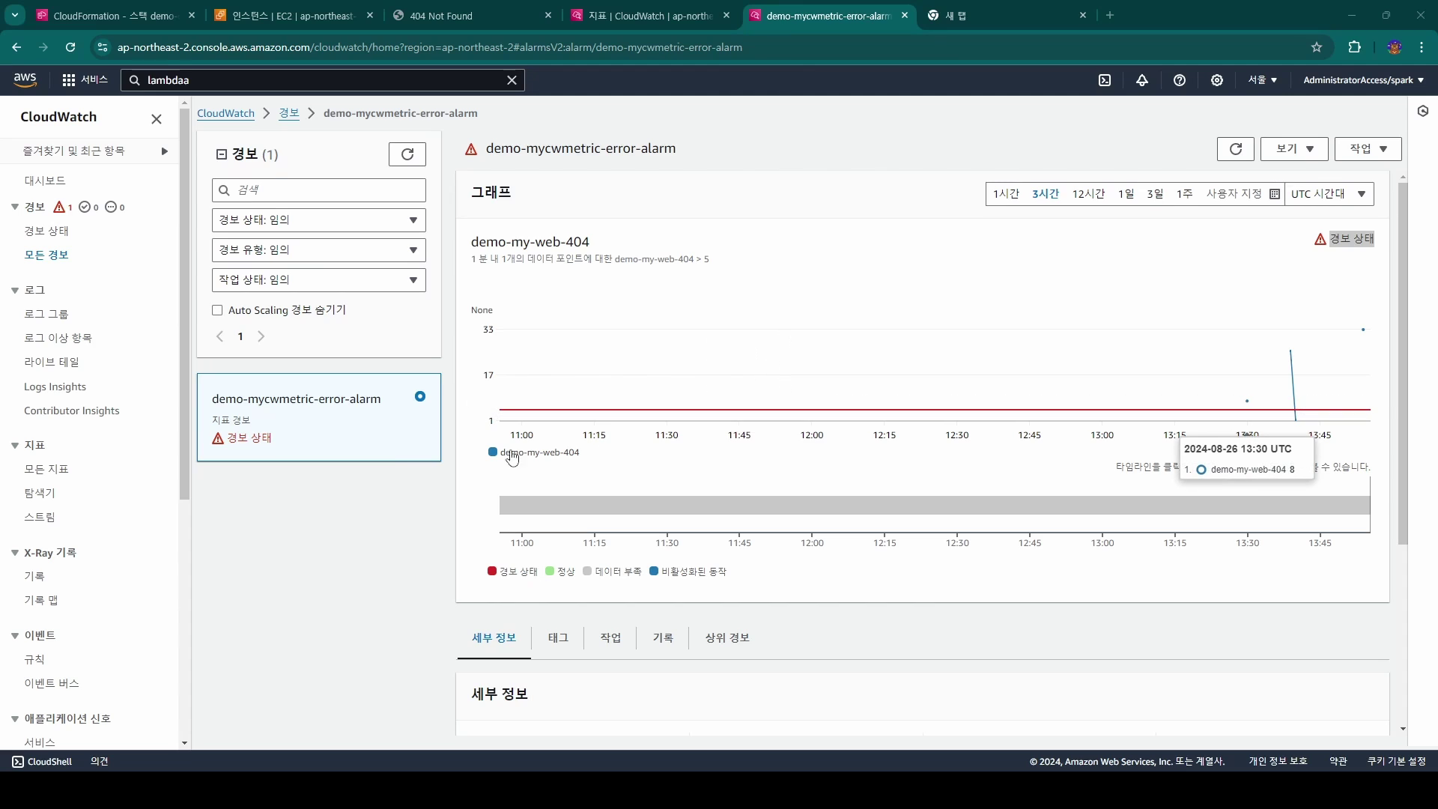
- Start creating another alarm from the CloudWatch alarm list and open its metric selection
click(289, 114)
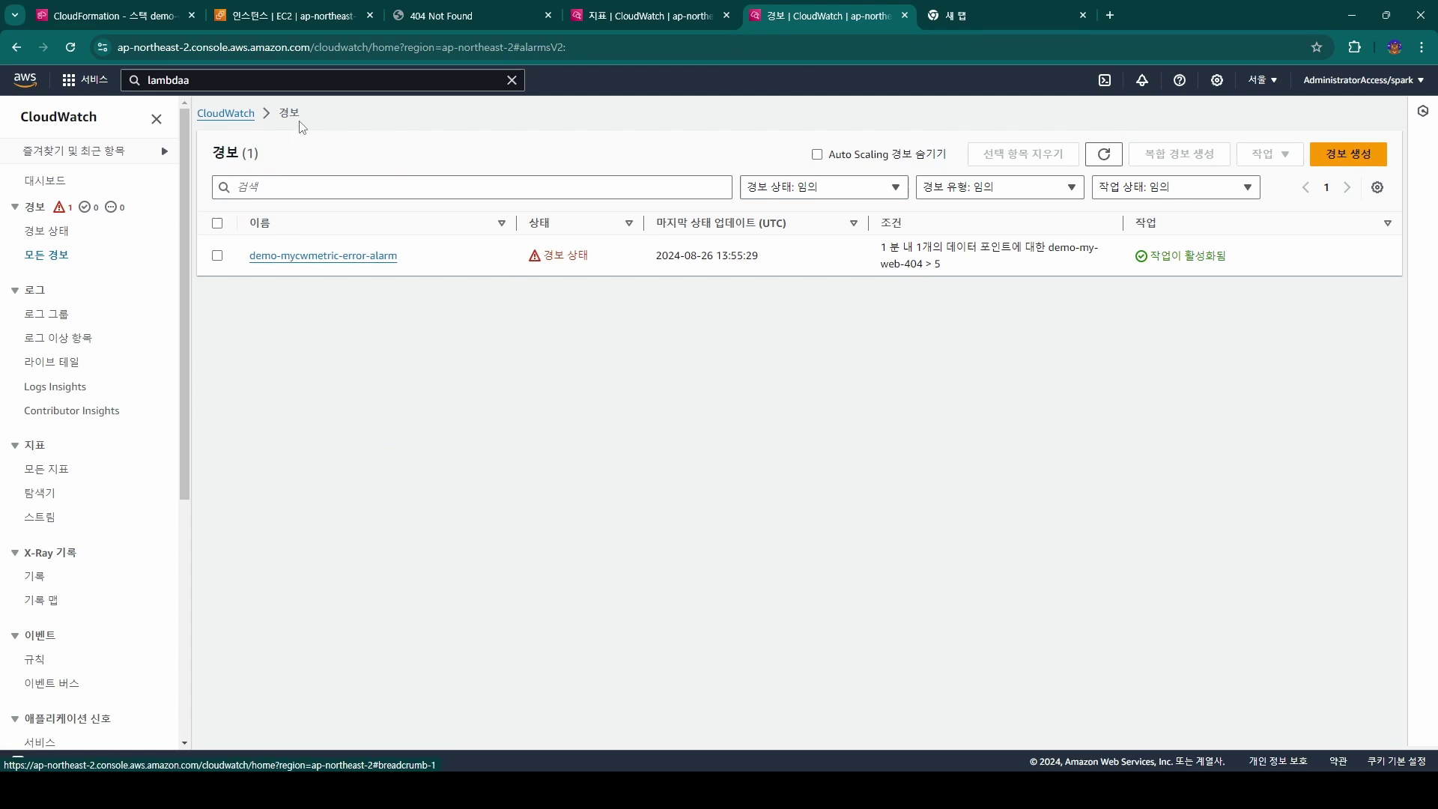
click(1316, 151)
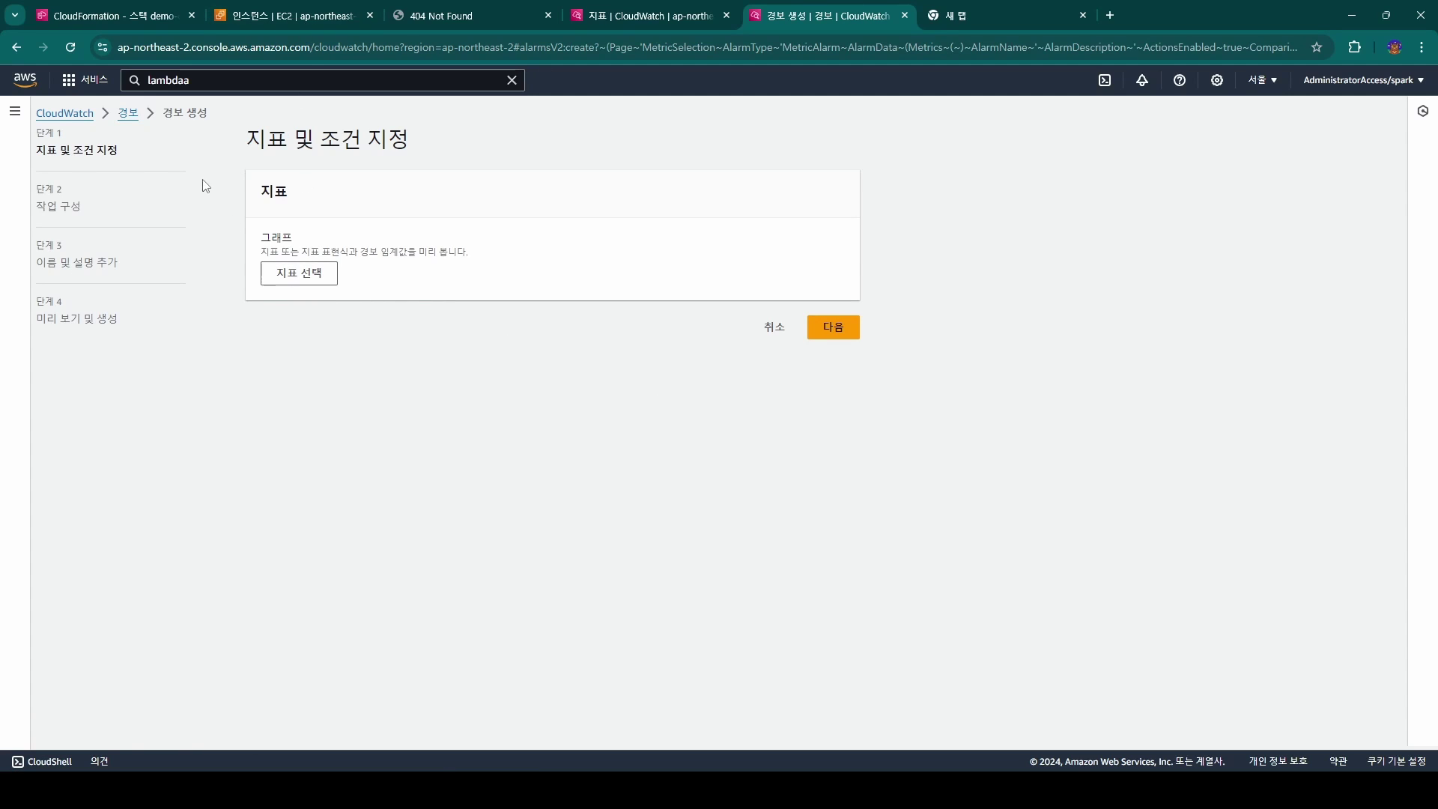
click(326, 283)
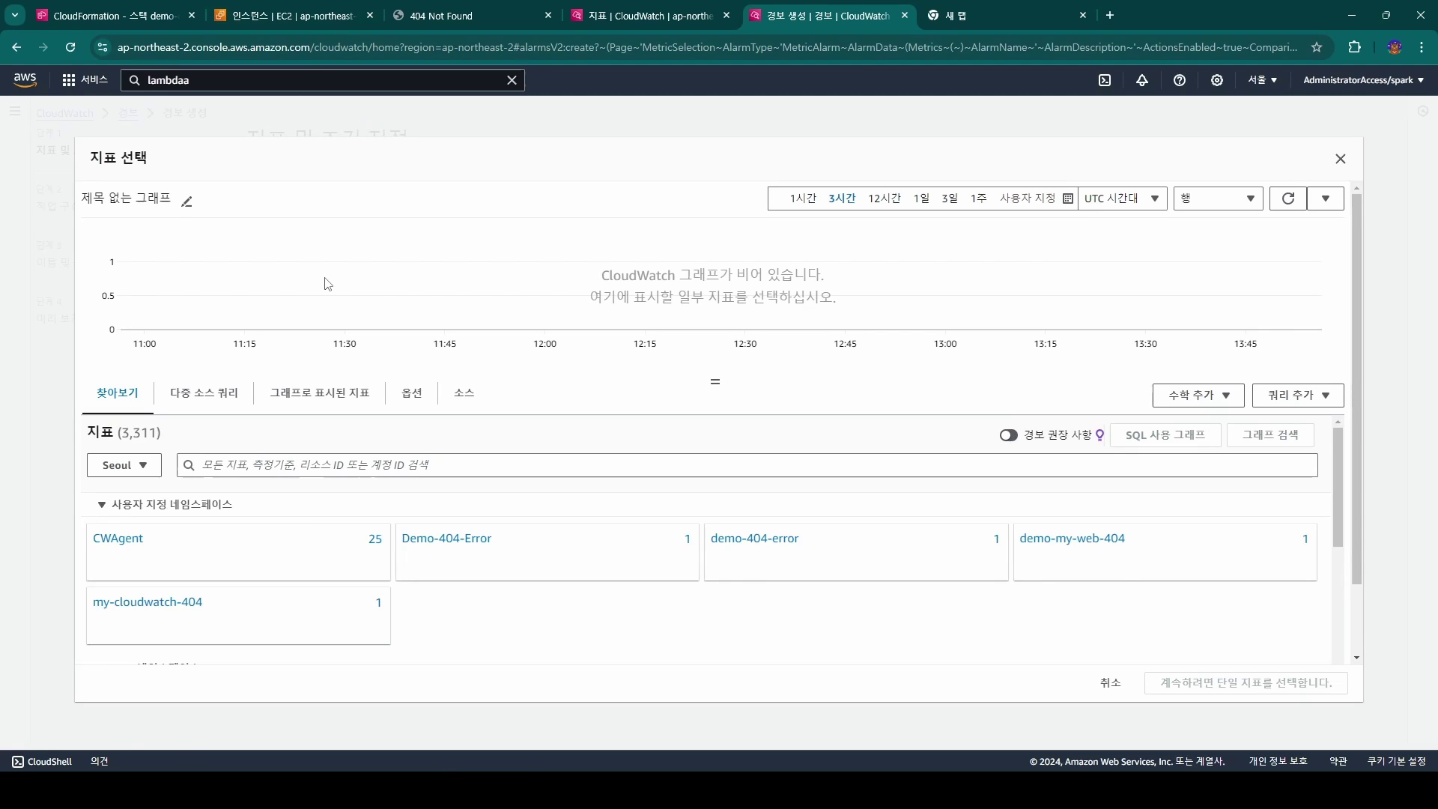
- Copy MyInstance's instance ID from the EC2 instance list and search the alarm's available metrics for it
click(309, 19)
drag(491, 229, 420, 227)
key(ctrl+c)
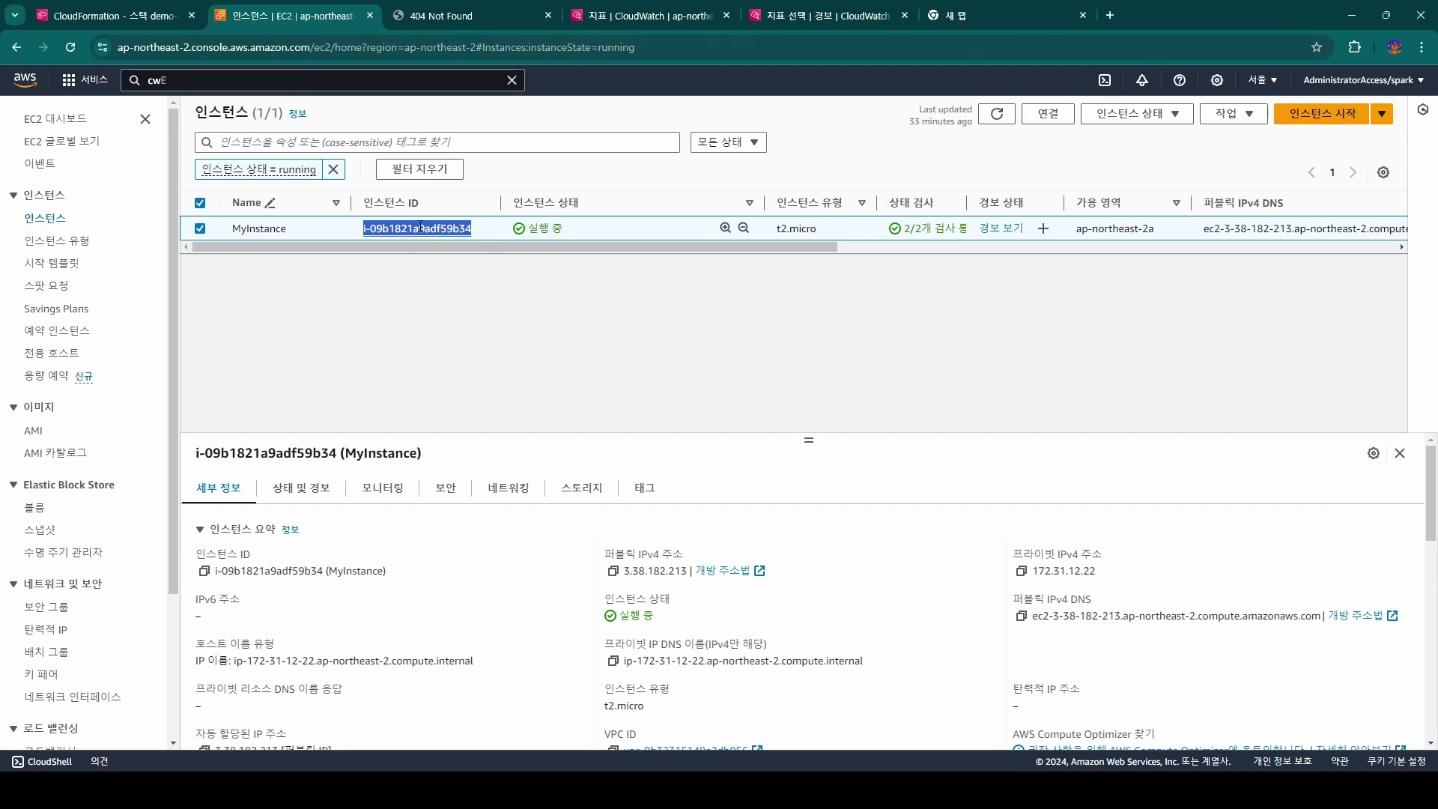
click(824, 15)
click(343, 470)
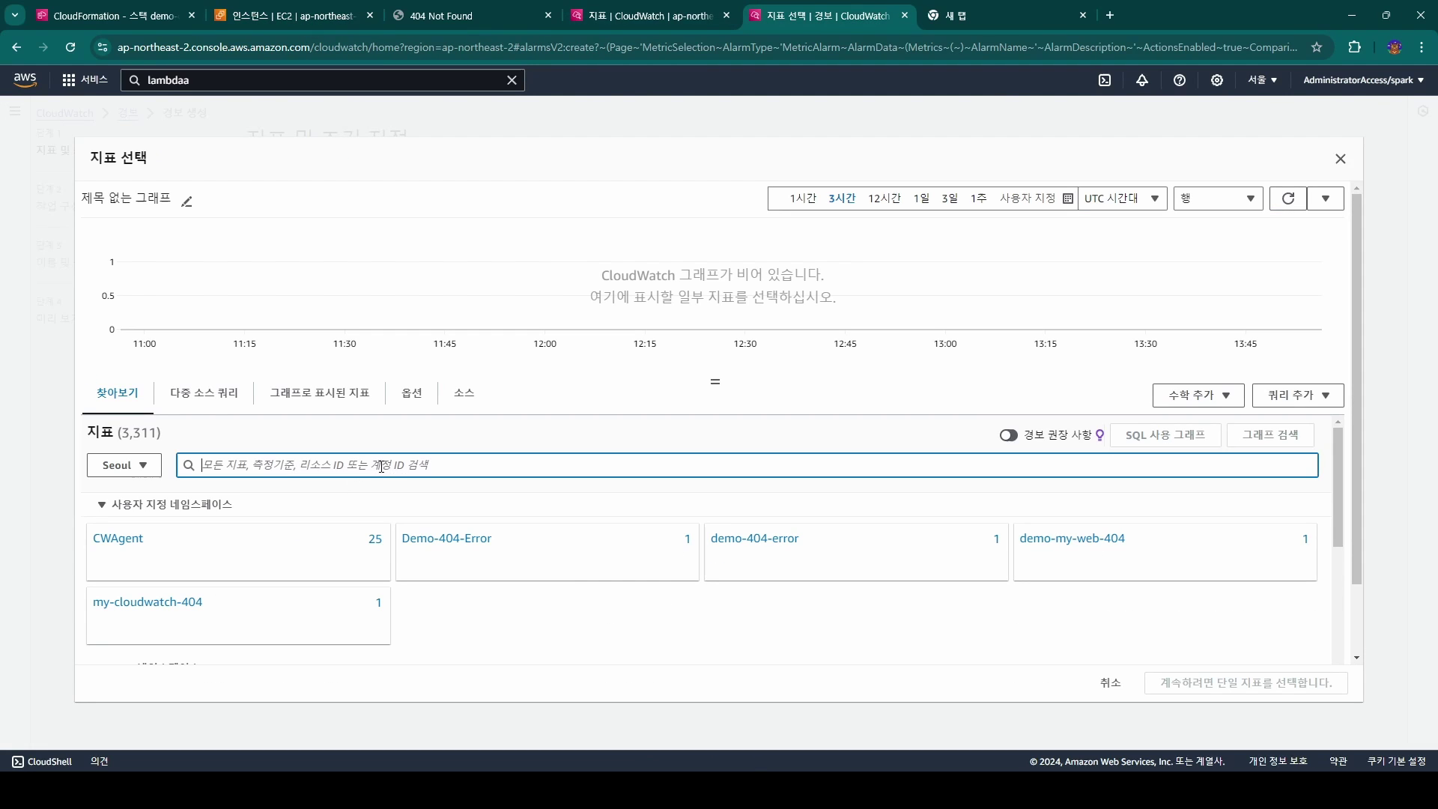
key(ctrl+v)
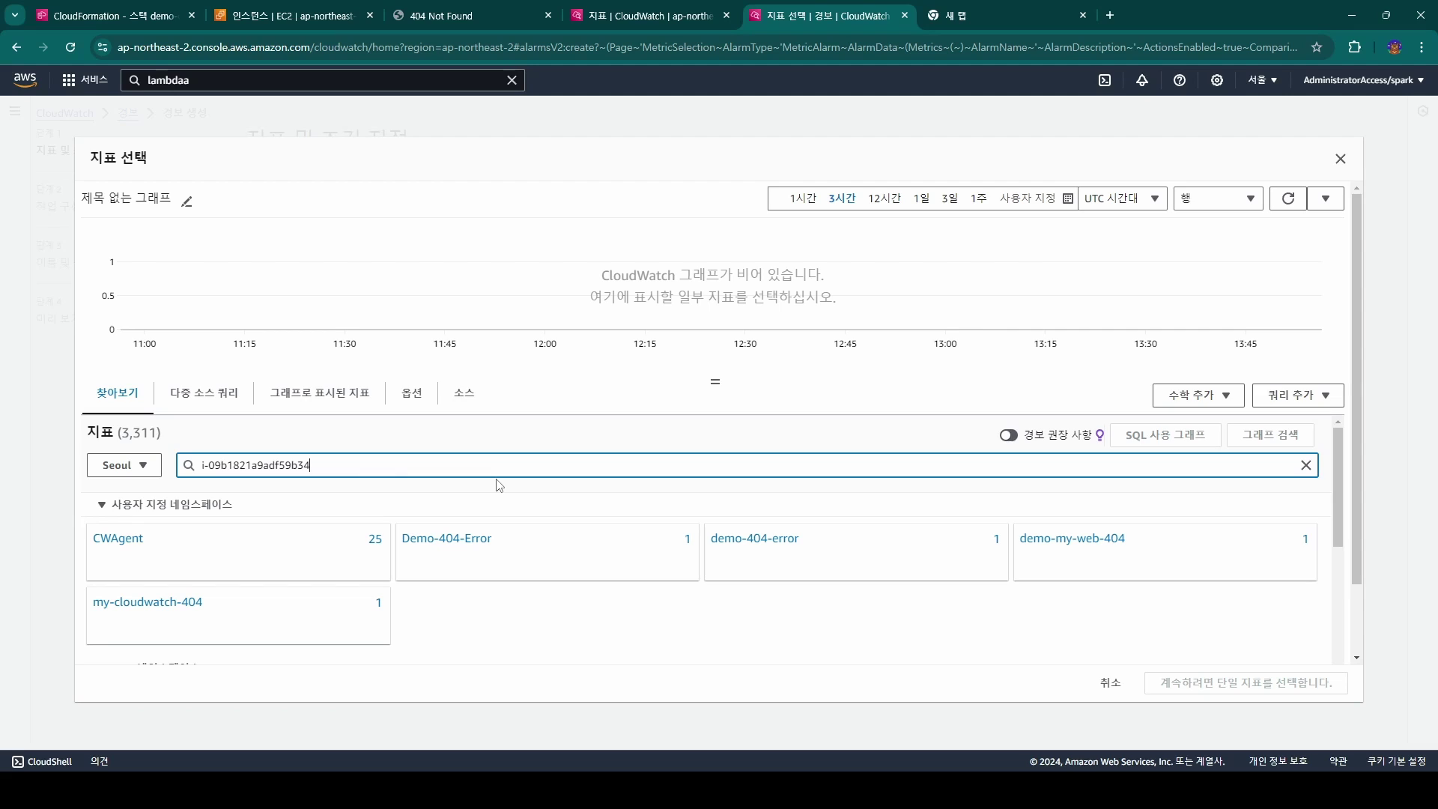
key(Return)
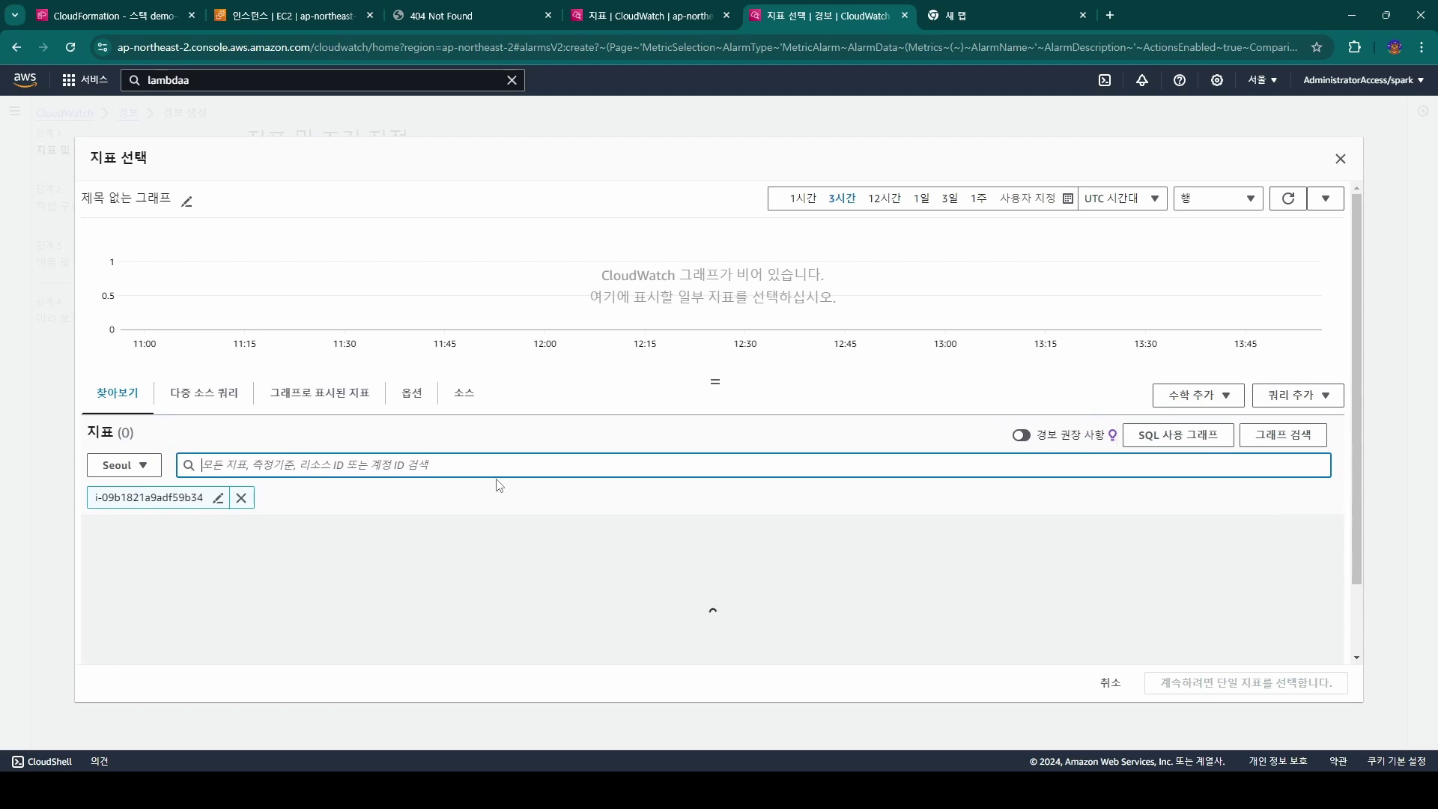
- Choose MyInstance's CPUUtilization from the EC2 per-instance metrics as the alarm's metric
scroll(483, 486, down, 1)
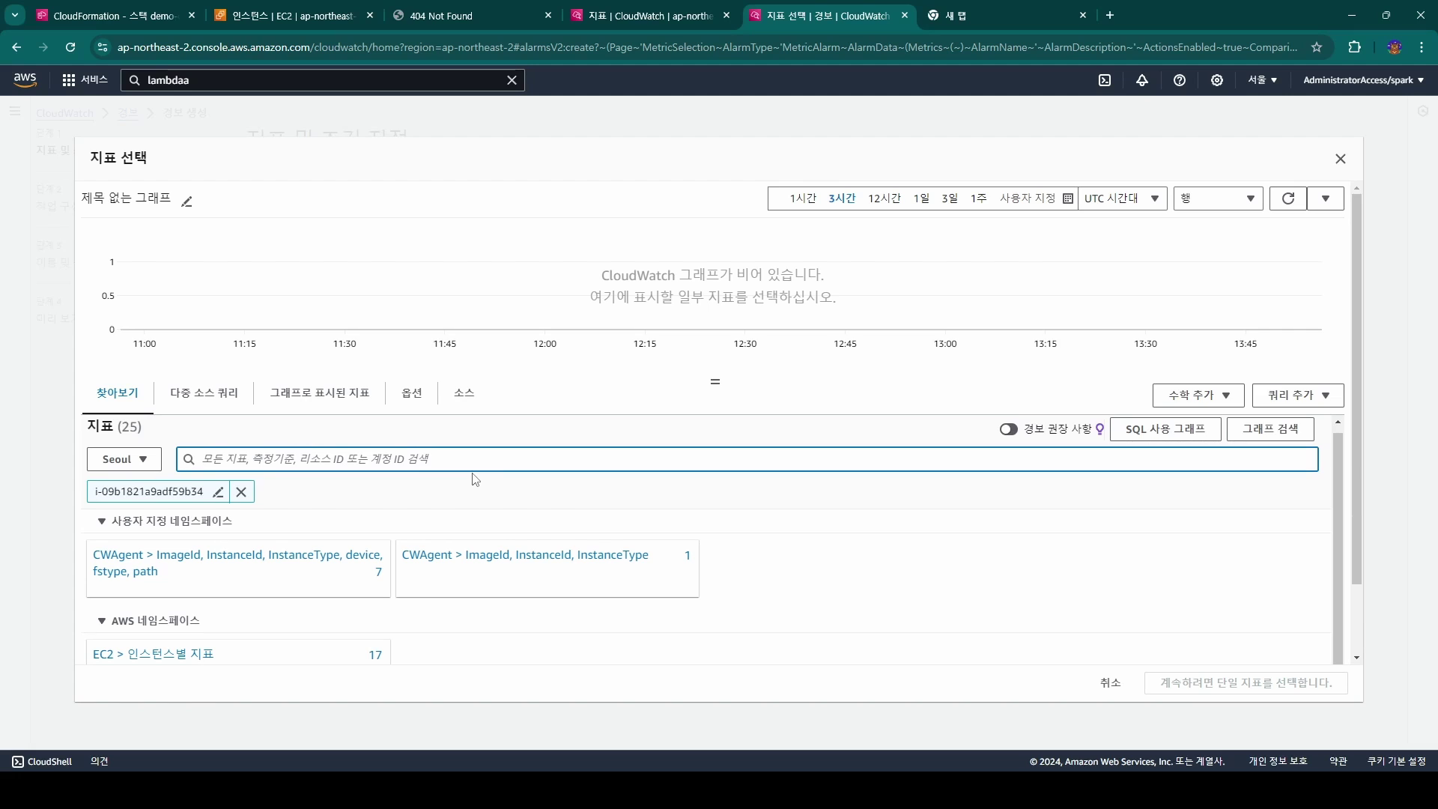
scroll(484, 461, down, 1)
click(180, 571)
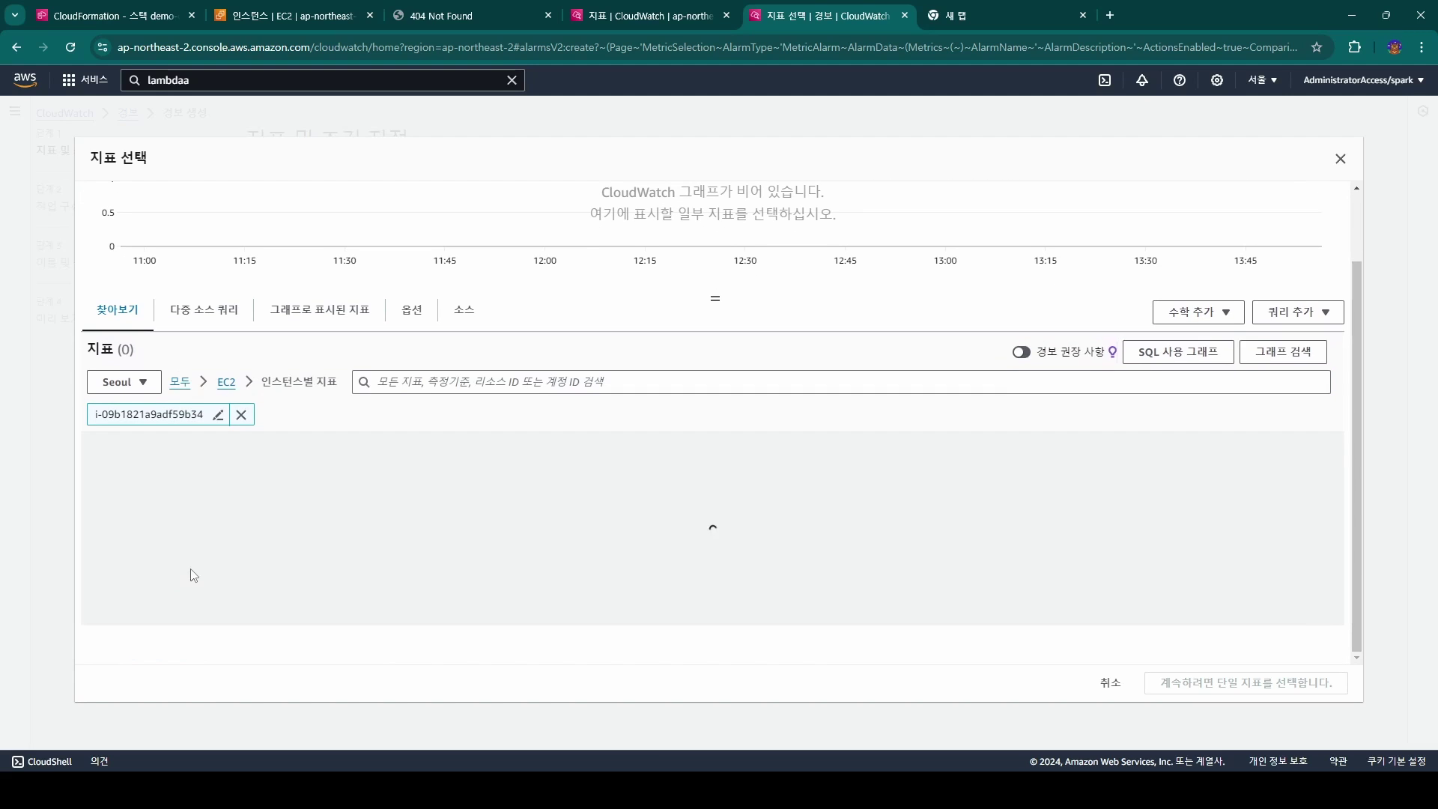
scroll(420, 522, down, 2)
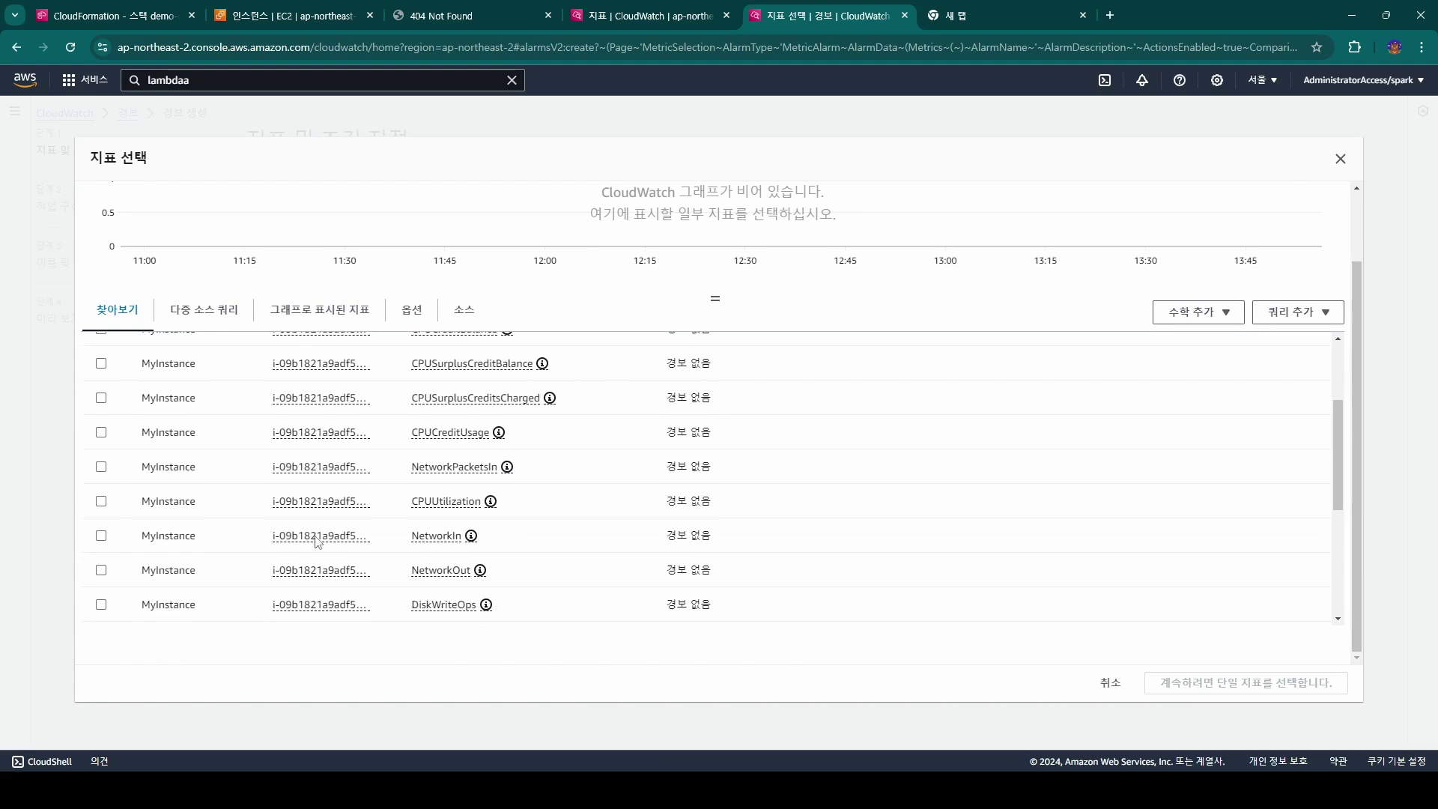
scroll(755, 543, up, 2)
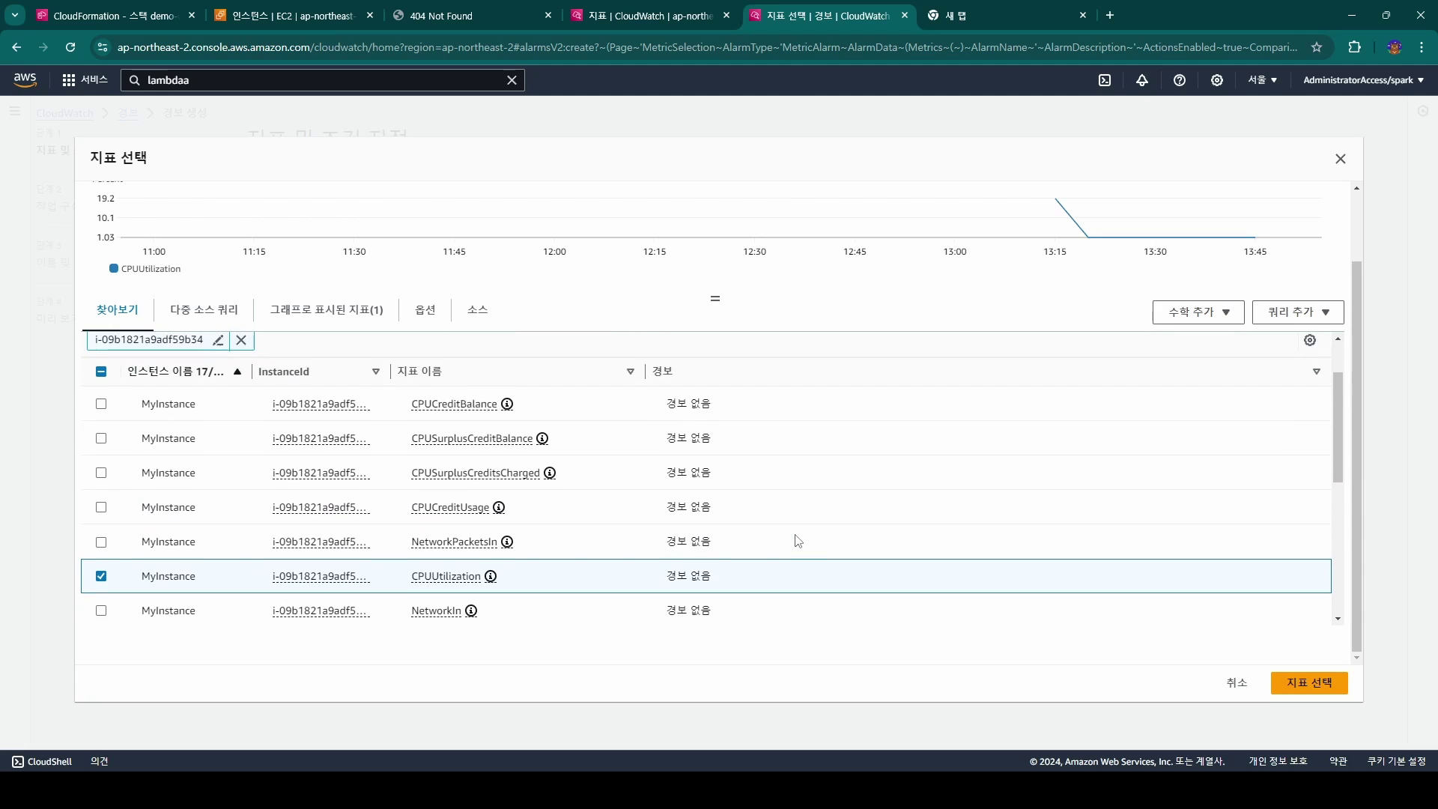
click(1307, 683)
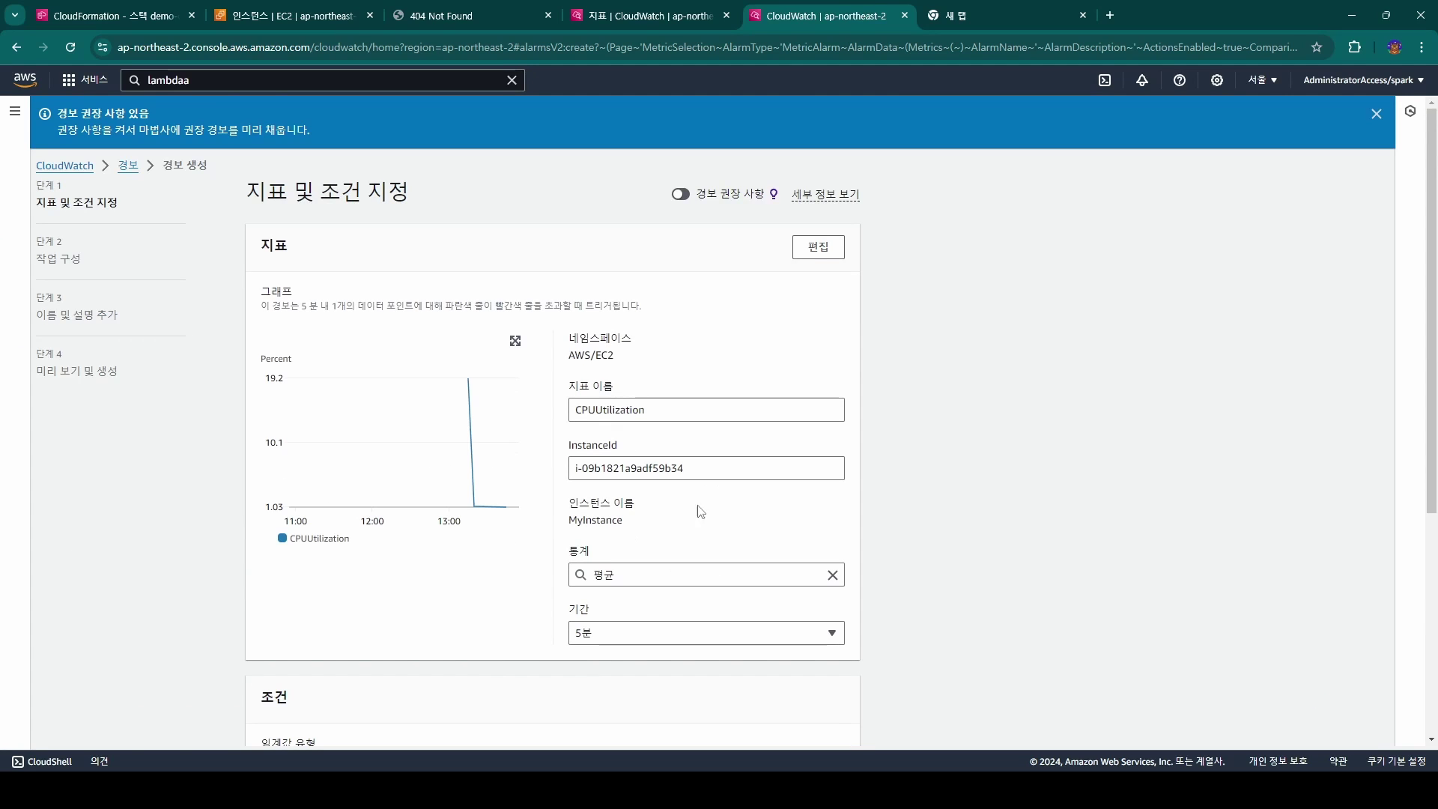
- Set the CPUUtilization metric's statistic to maximum (최대) and its period to 1 minute
click(701, 574)
click(668, 264)
click(623, 630)
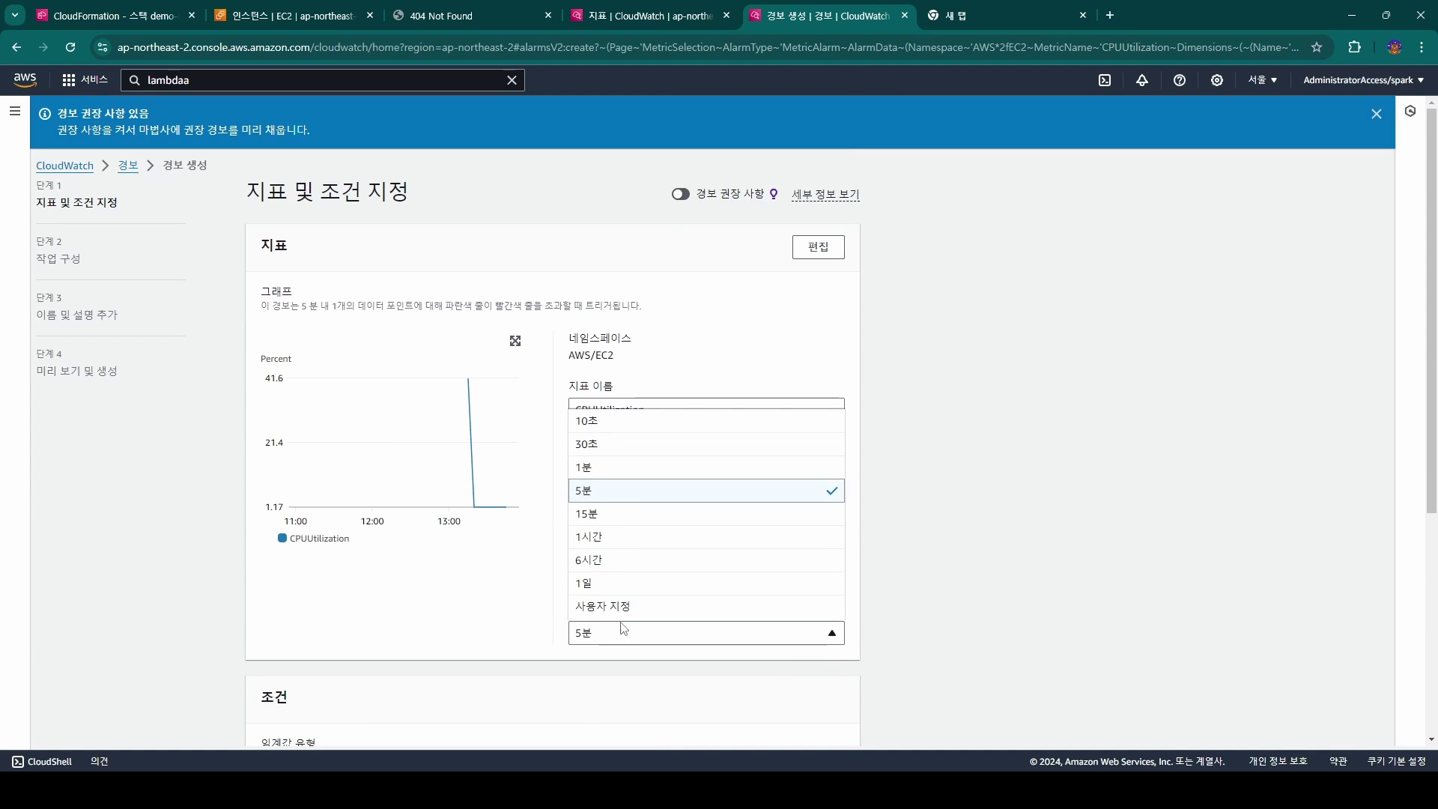
click(620, 470)
- Set the alarm condition to a static threshold greater than 80 and continue to the action configuration
scroll(435, 545, down, 3)
scroll(435, 544, down, 2)
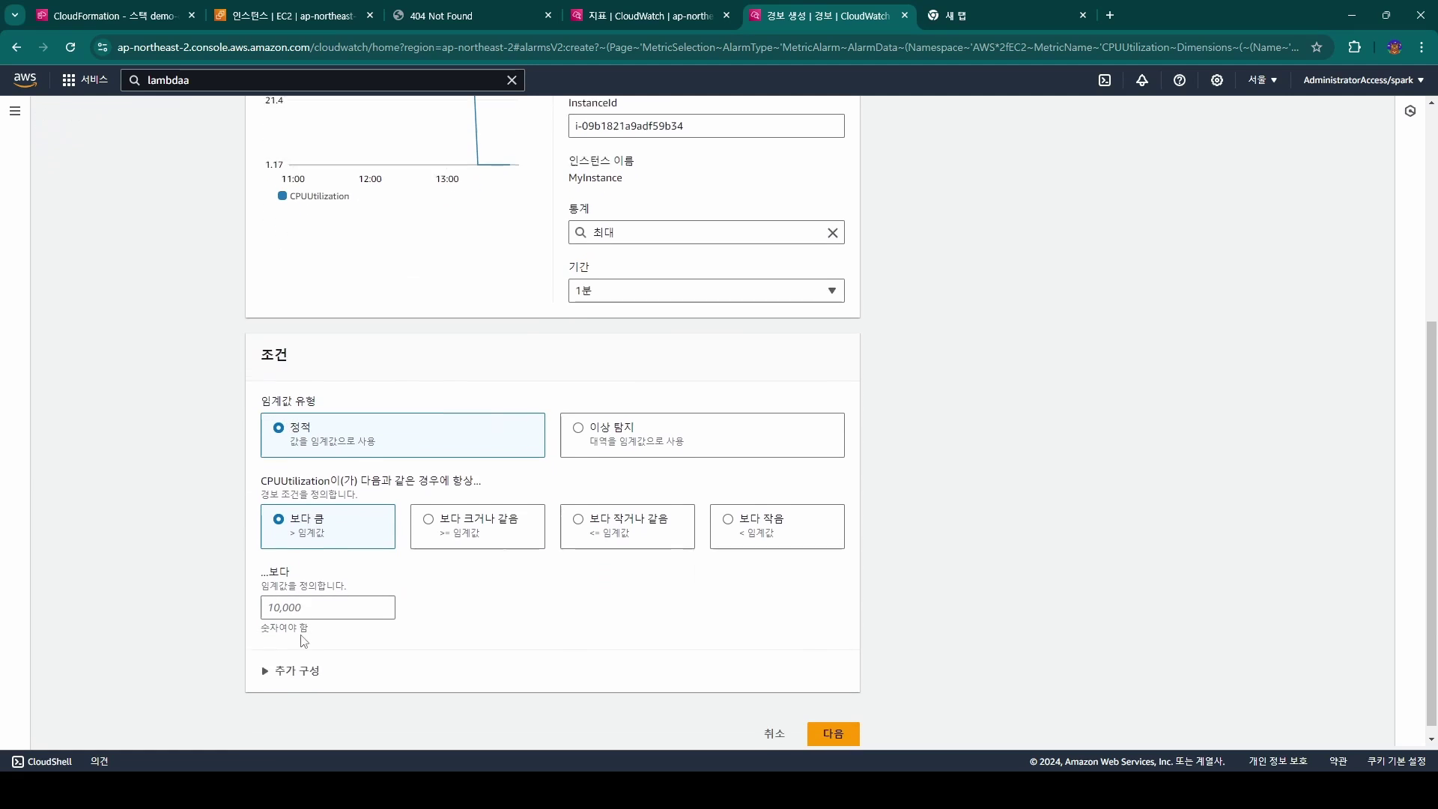
click(314, 596)
text(80)
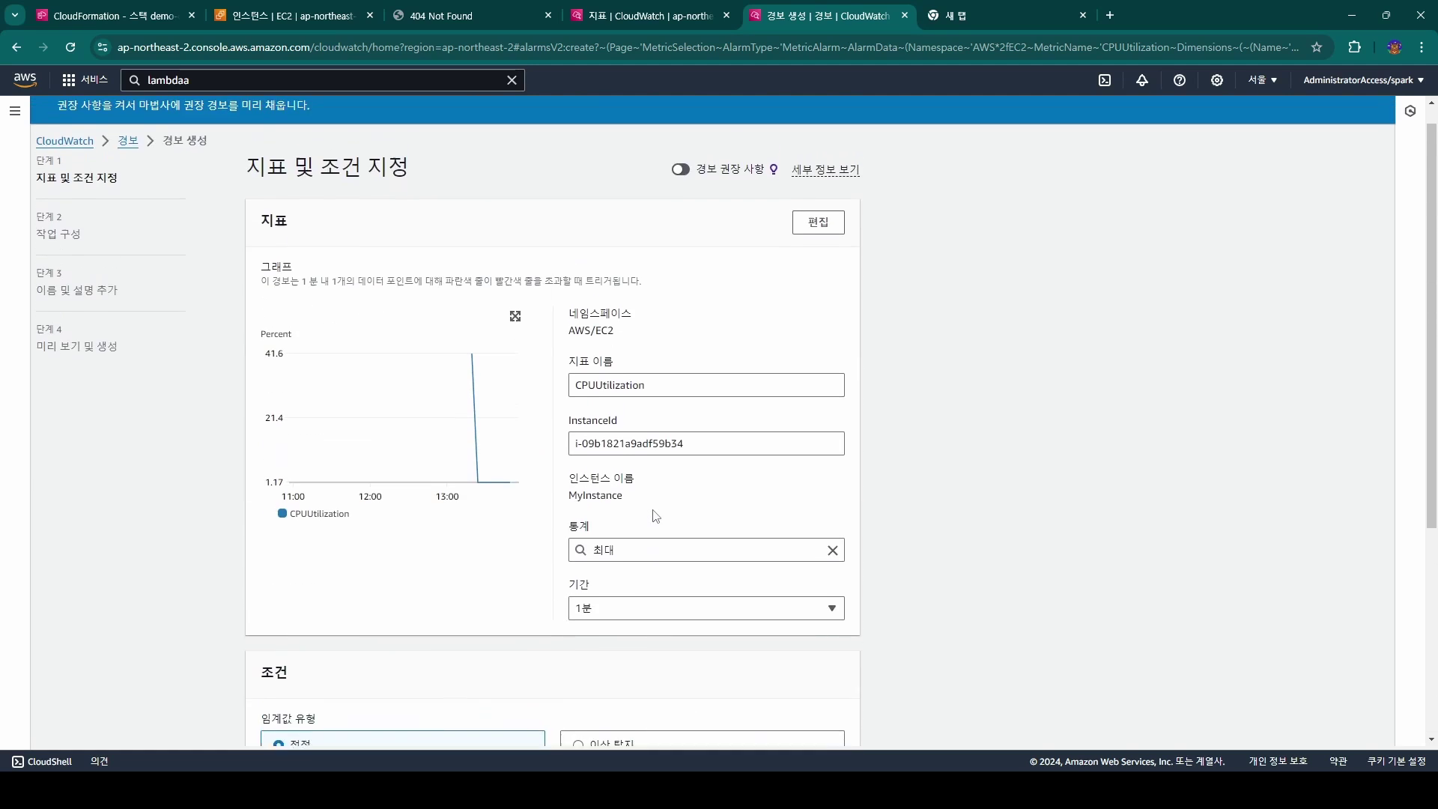
click(842, 725)
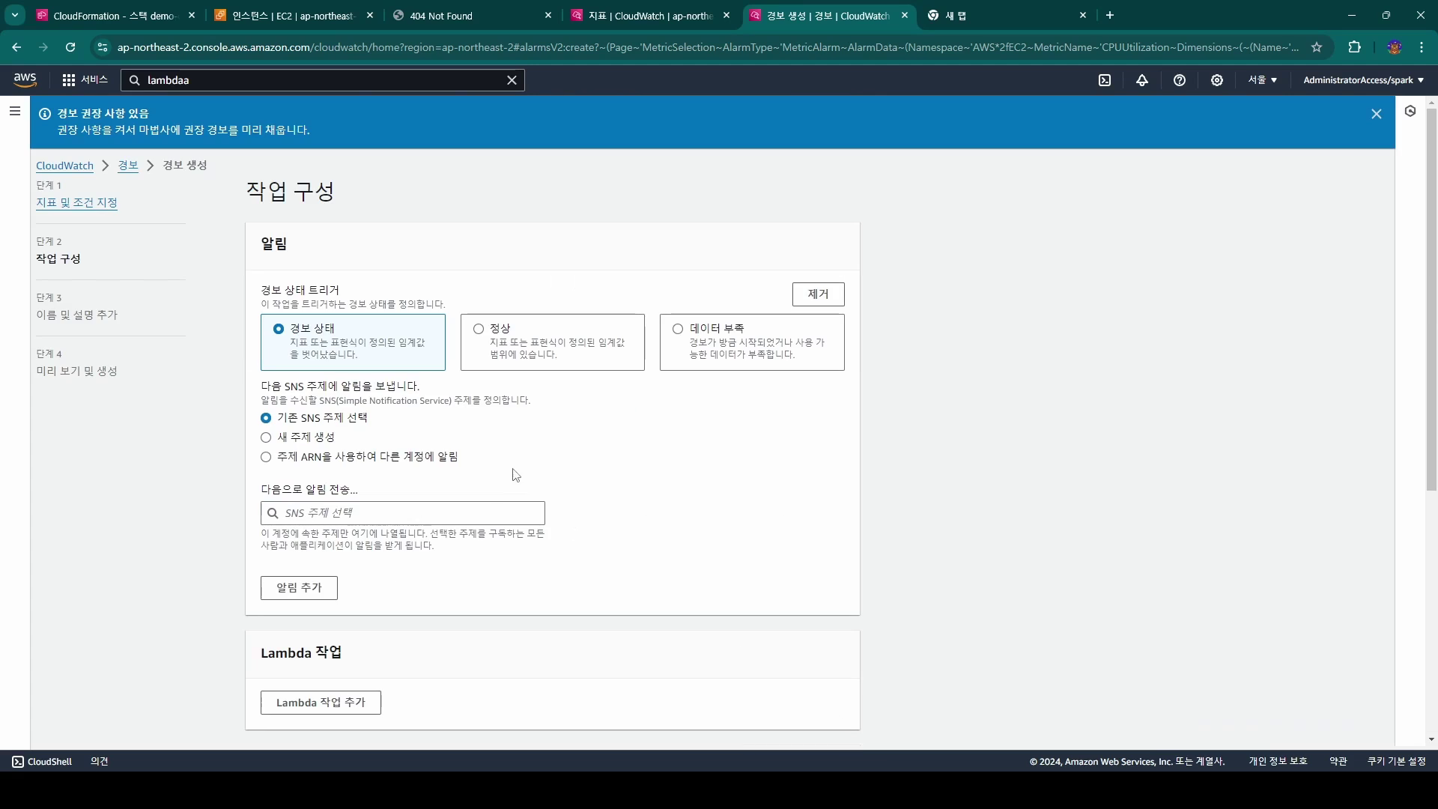
- Send the alarm-state notification to the existing SNS topic demo-sns-cwmetric-cpu-alarm and continue to the name and description
click(347, 513)
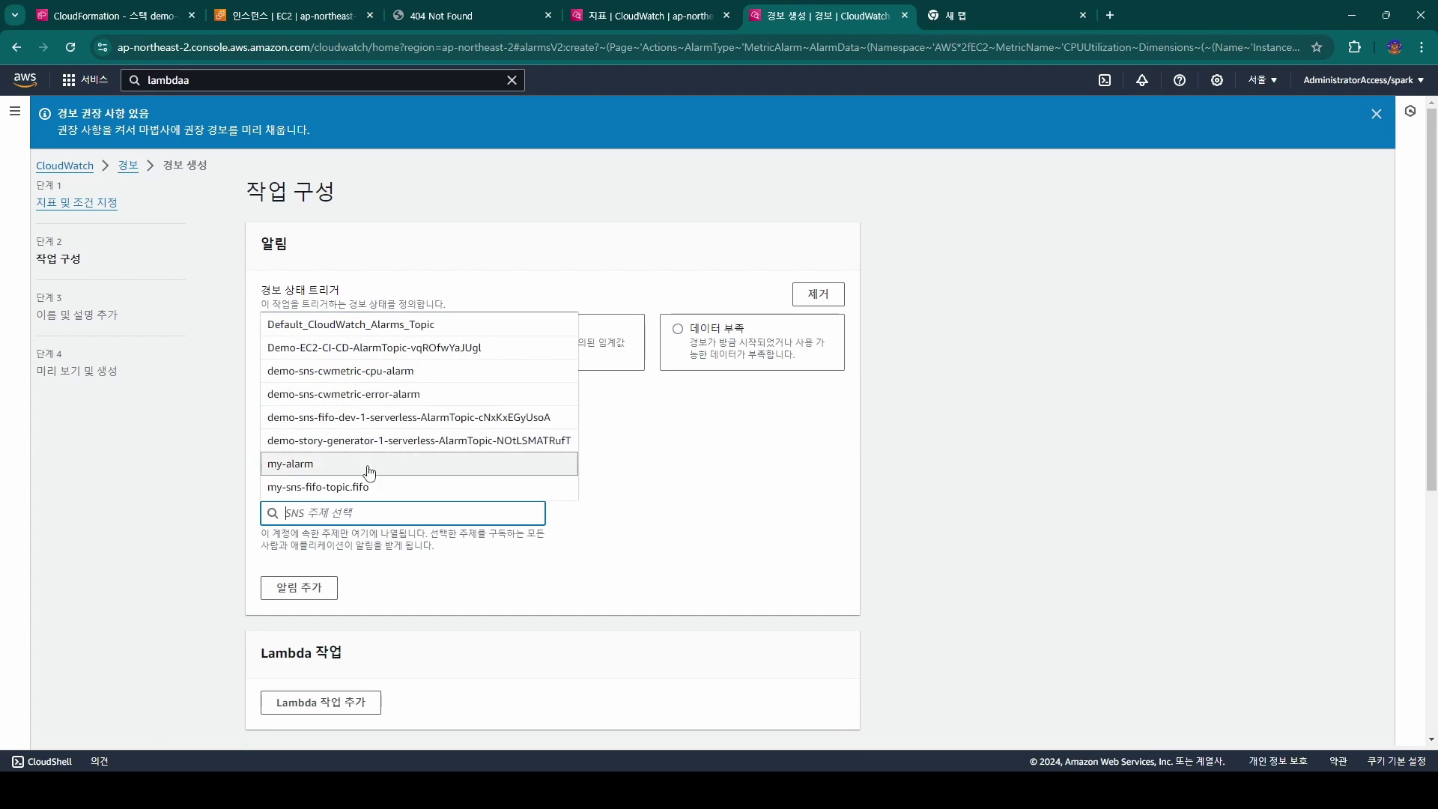
click(363, 371)
scroll(455, 568, down, 5)
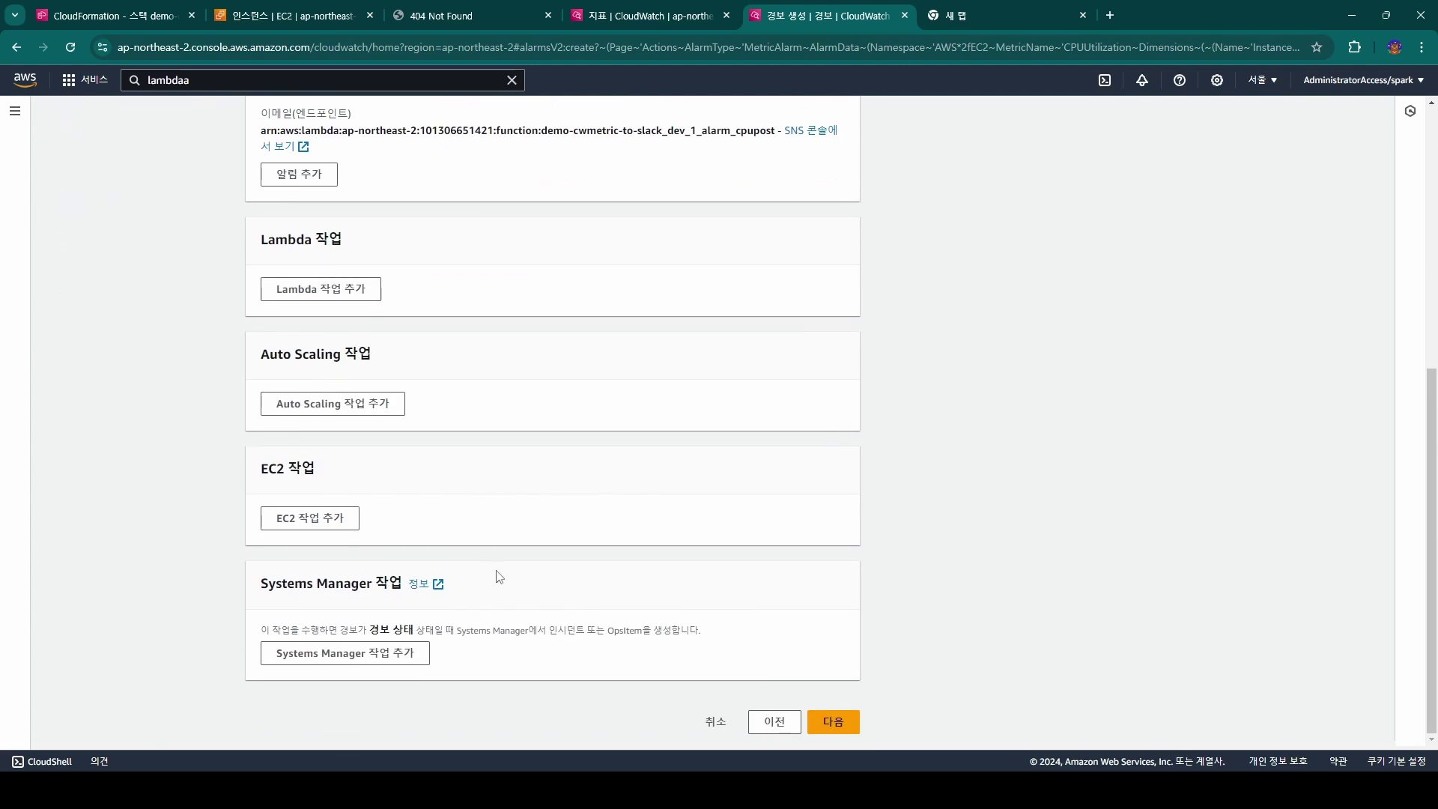
click(853, 730)
- Name the alarm demo-cwmetric-cpu-alarm, go through the preview, and create it
click(432, 318)
text(demo-cw)
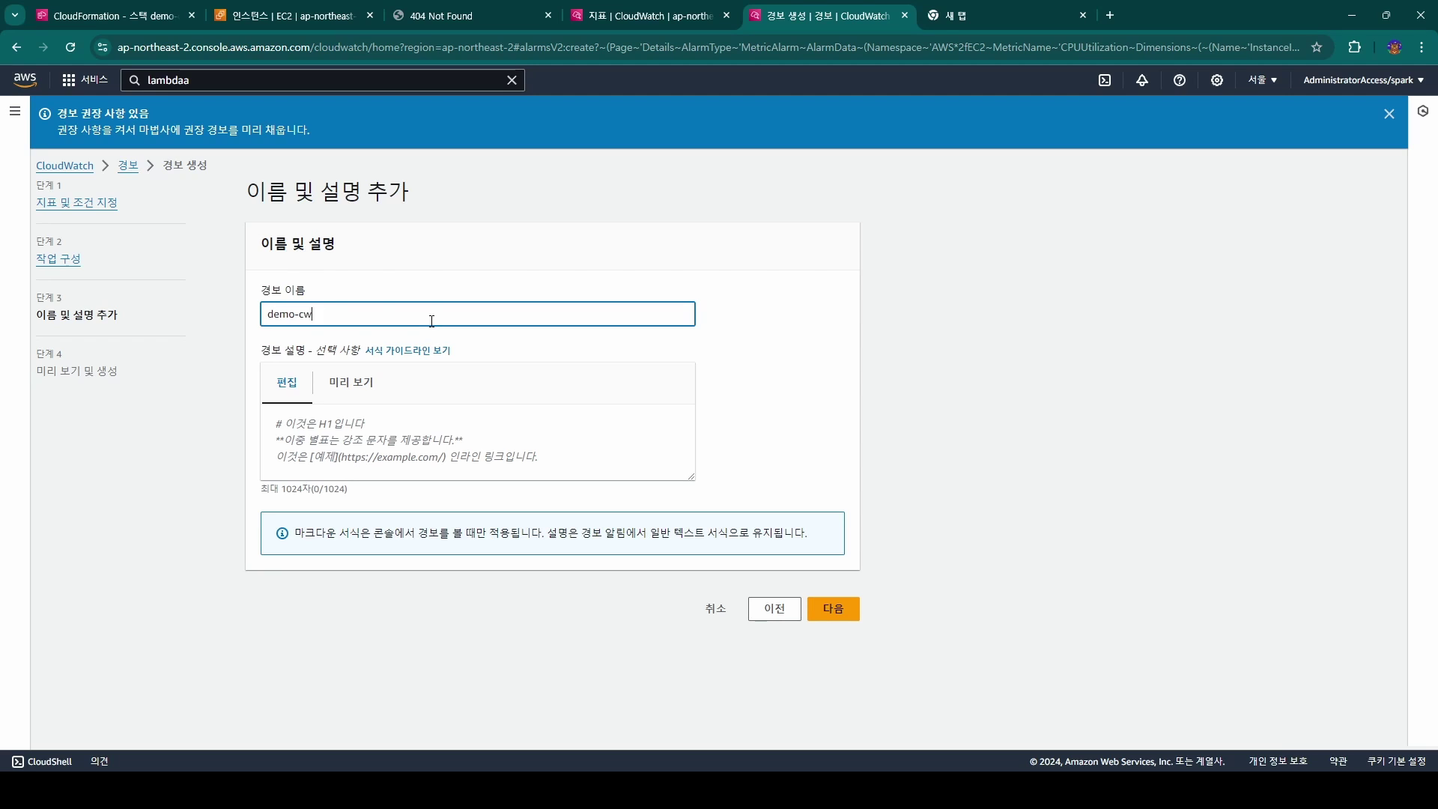
text(metric-cpu-alarm)
click(833, 608)
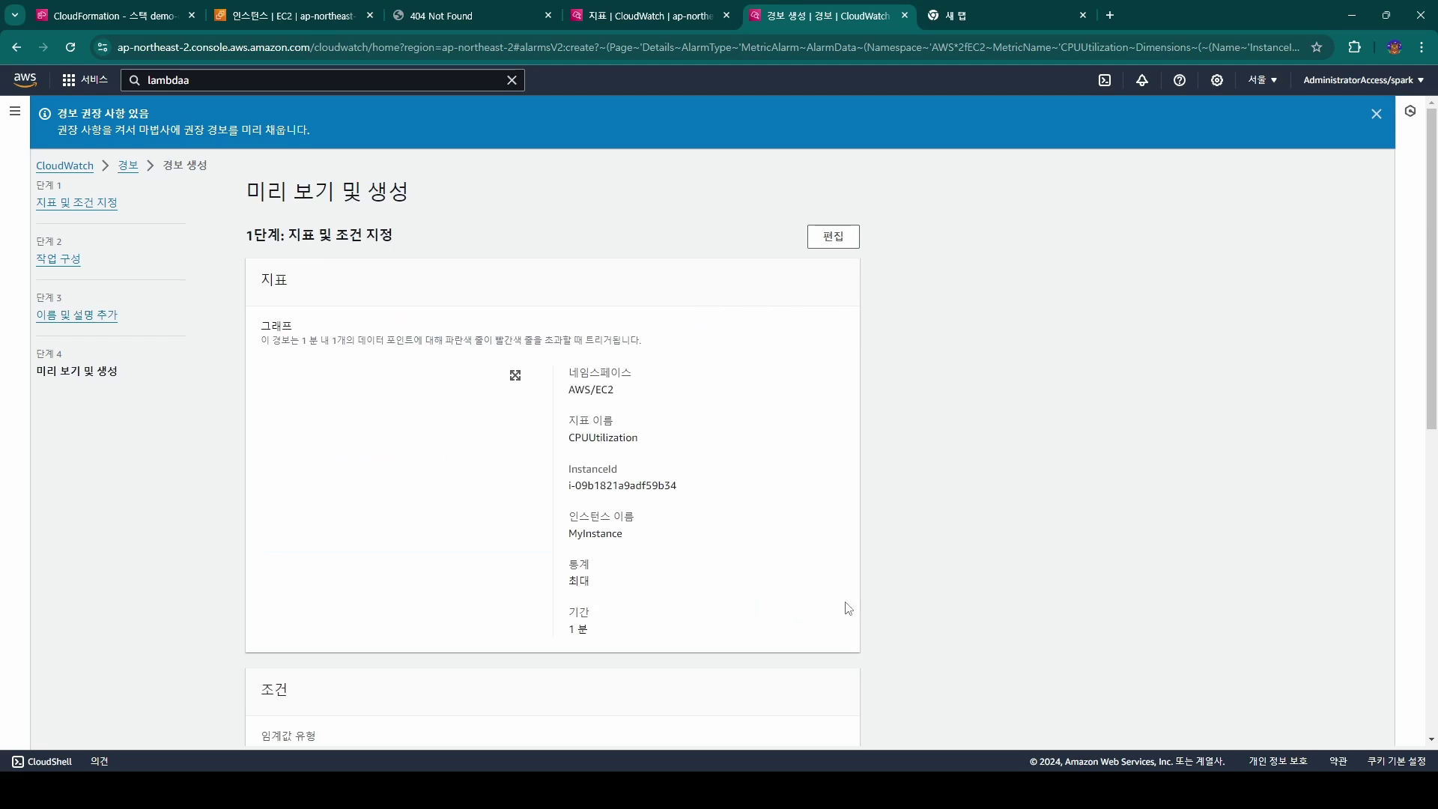
scroll(825, 520, down, 10)
click(838, 723)
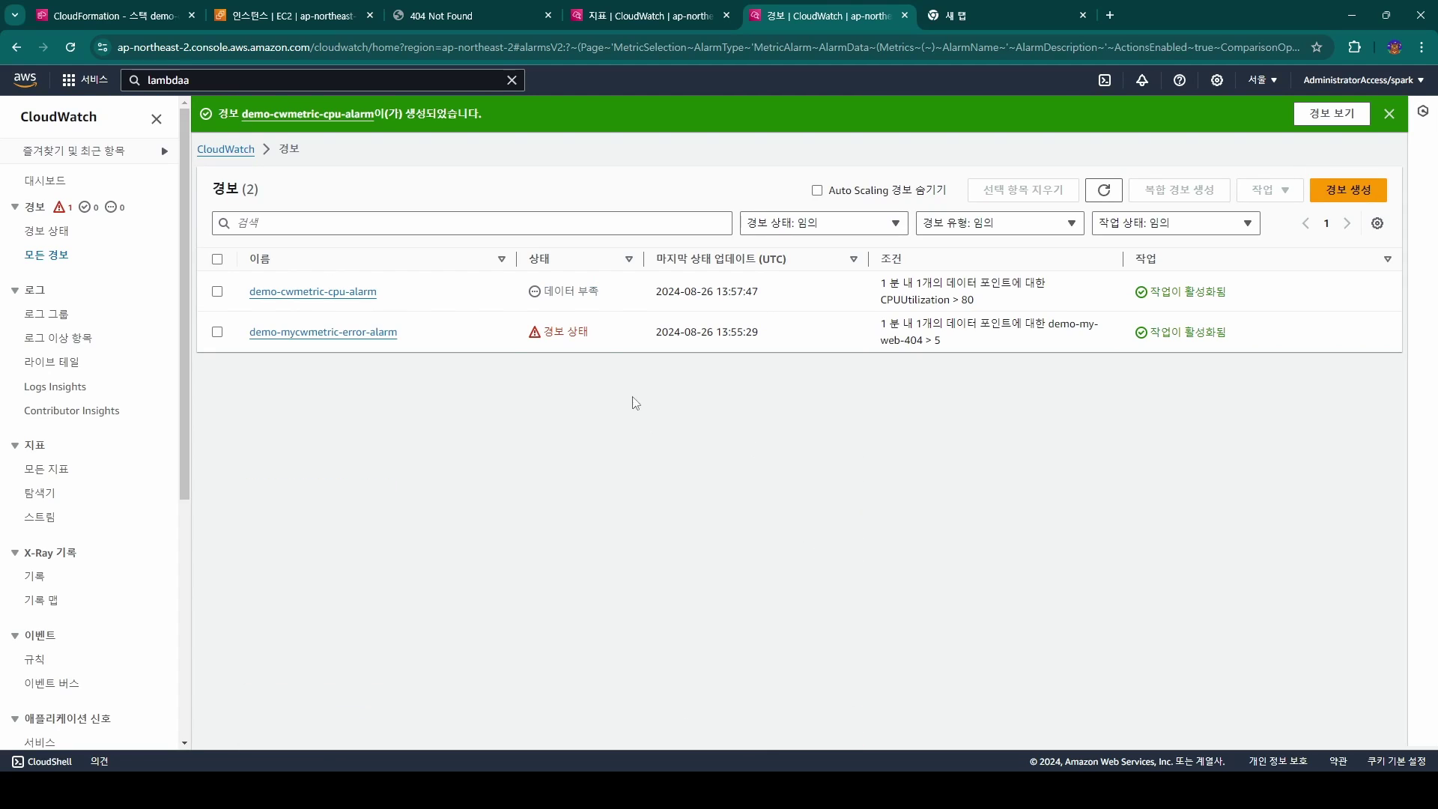
- Connect to MyInstance from the EC2 instance list through a browser-based EC2 Instance Connect session as ec2-user
click(317, 9)
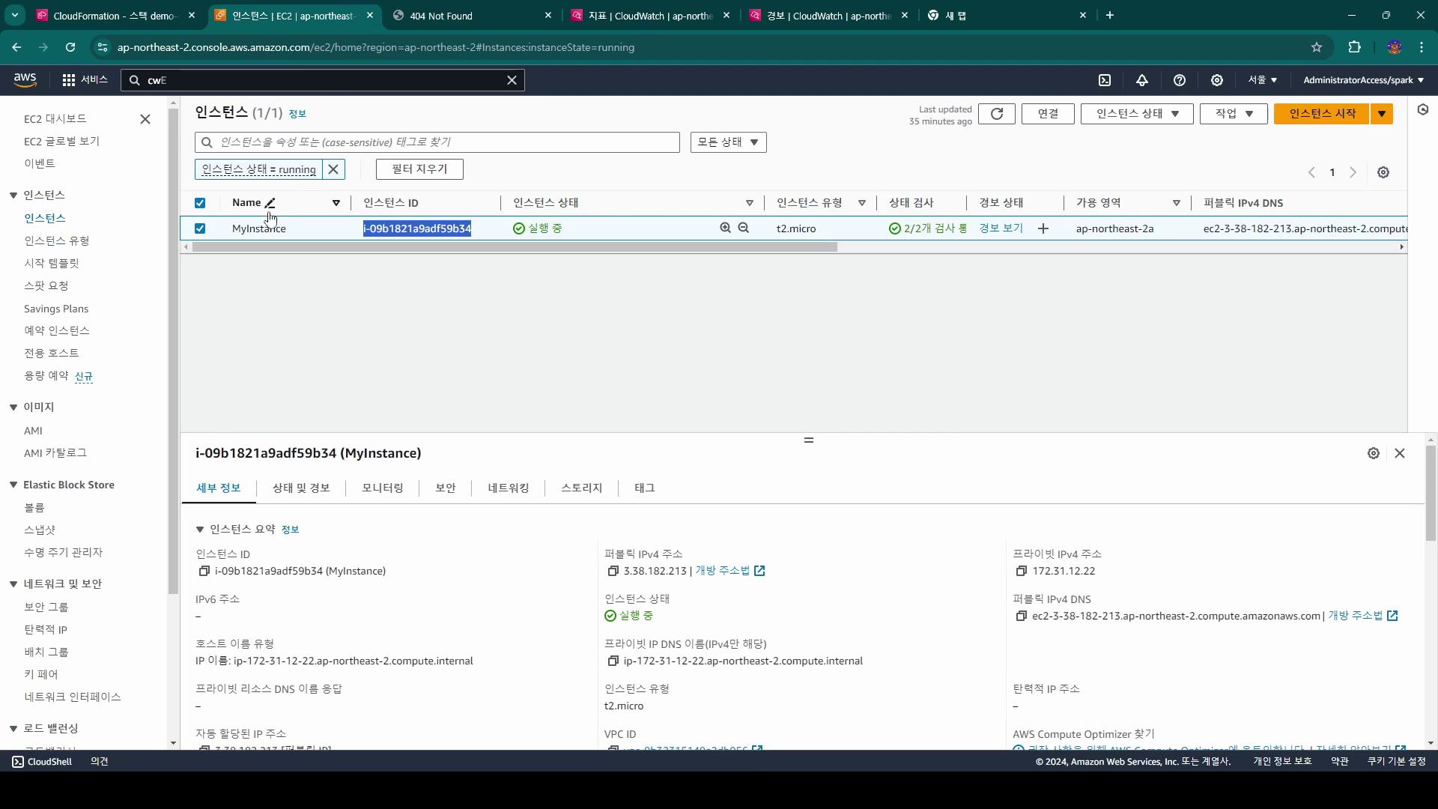
click(1067, 115)
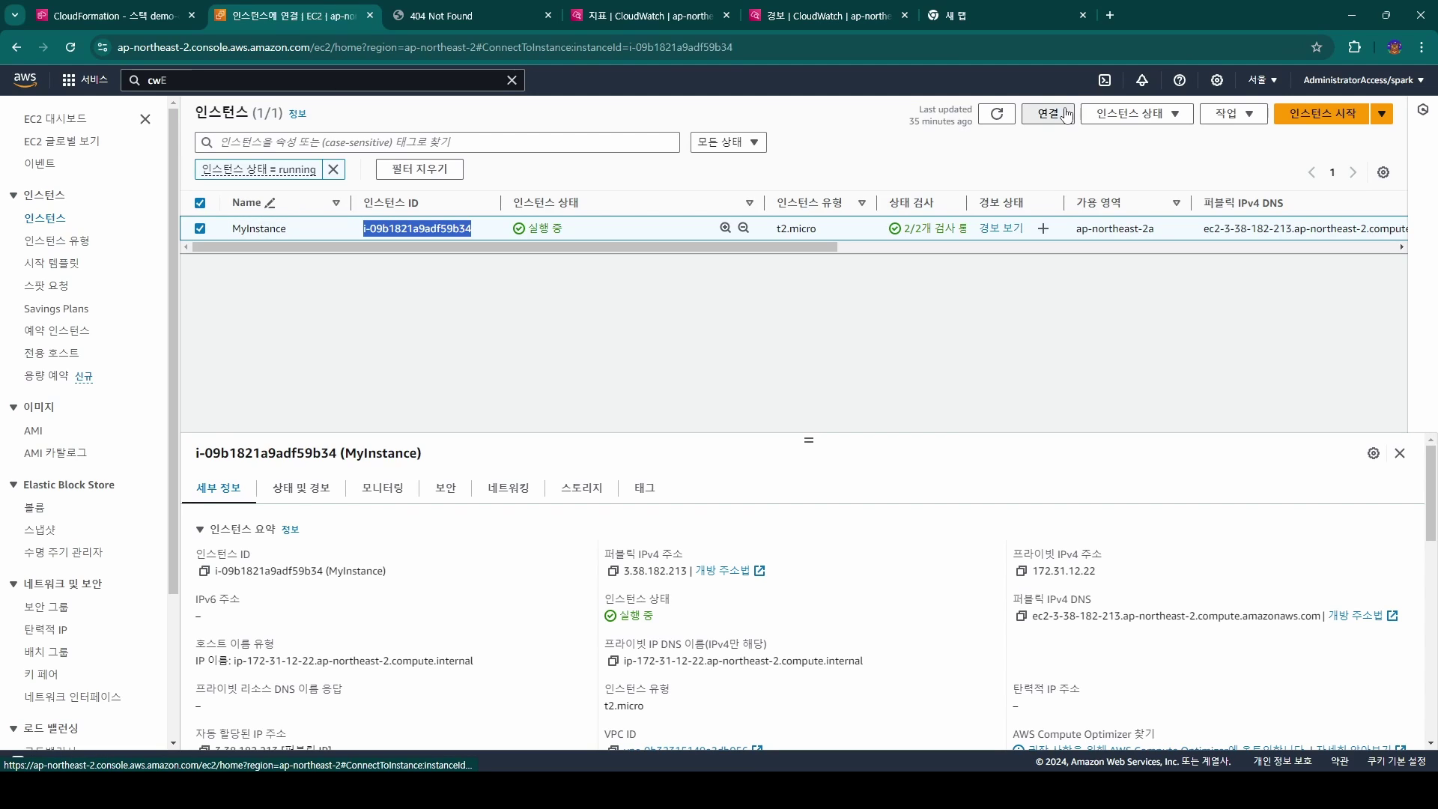
click(629, 721)
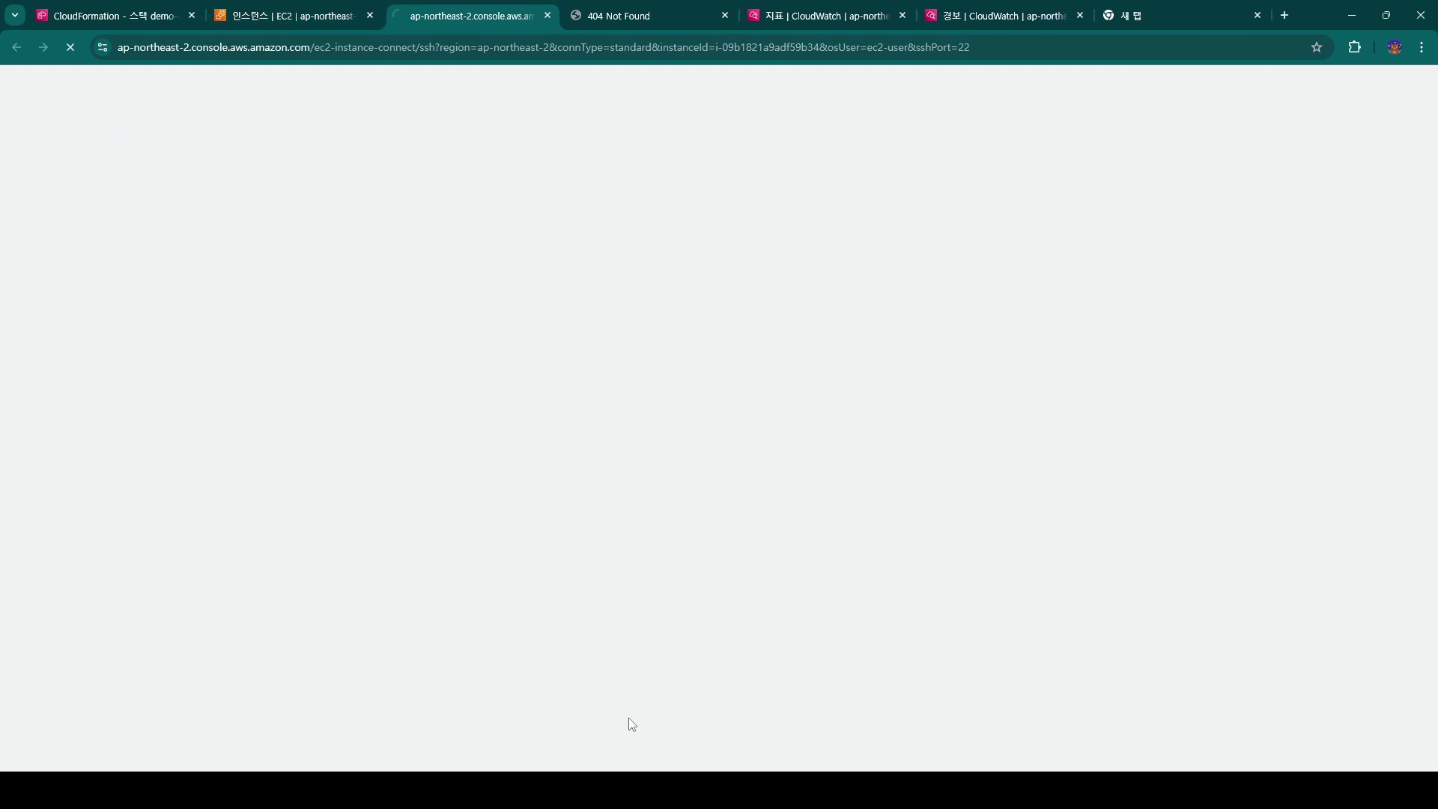
- Switch to VS Code and look up the stress commands in demo_data/script.txt
mouse_move(291, 791)
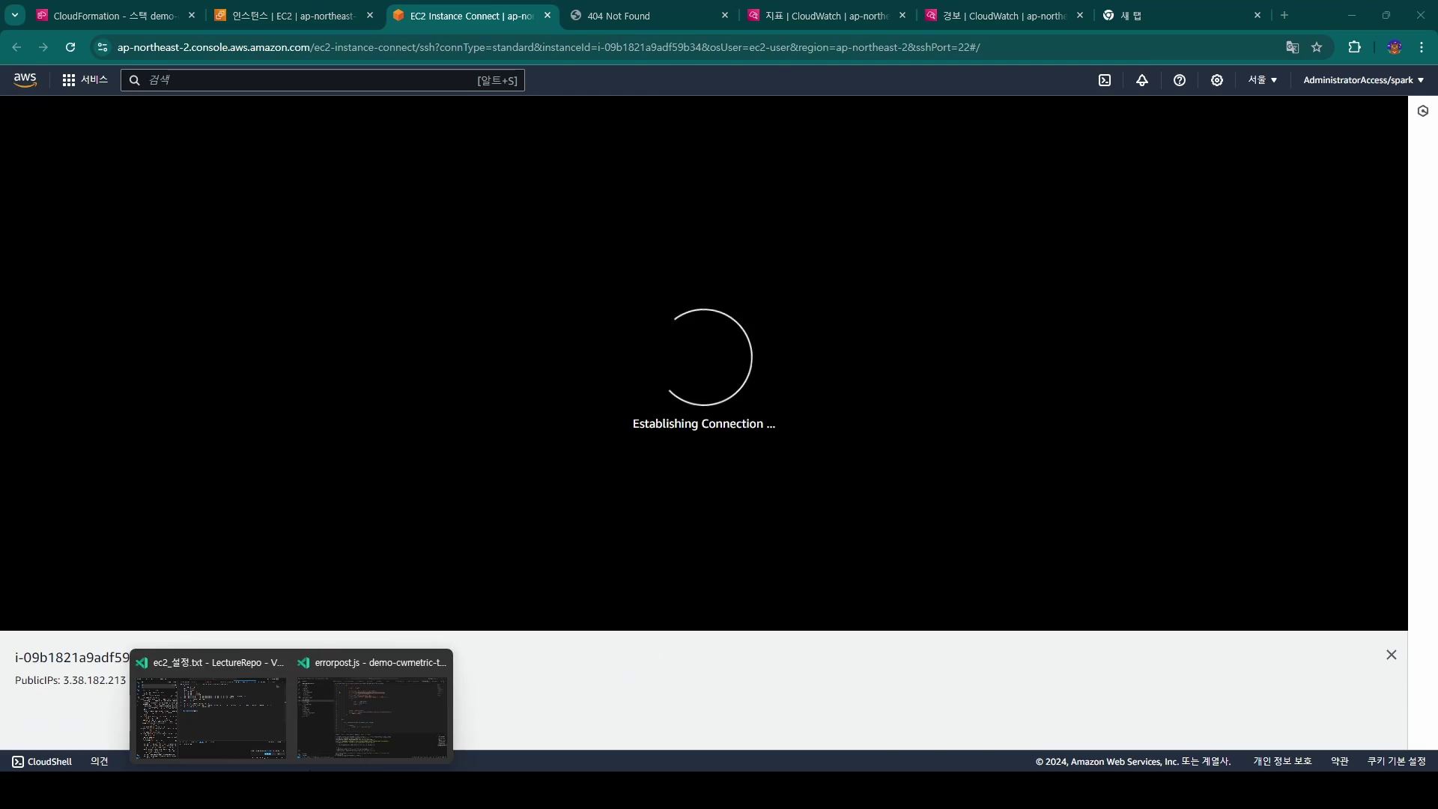
click(358, 715)
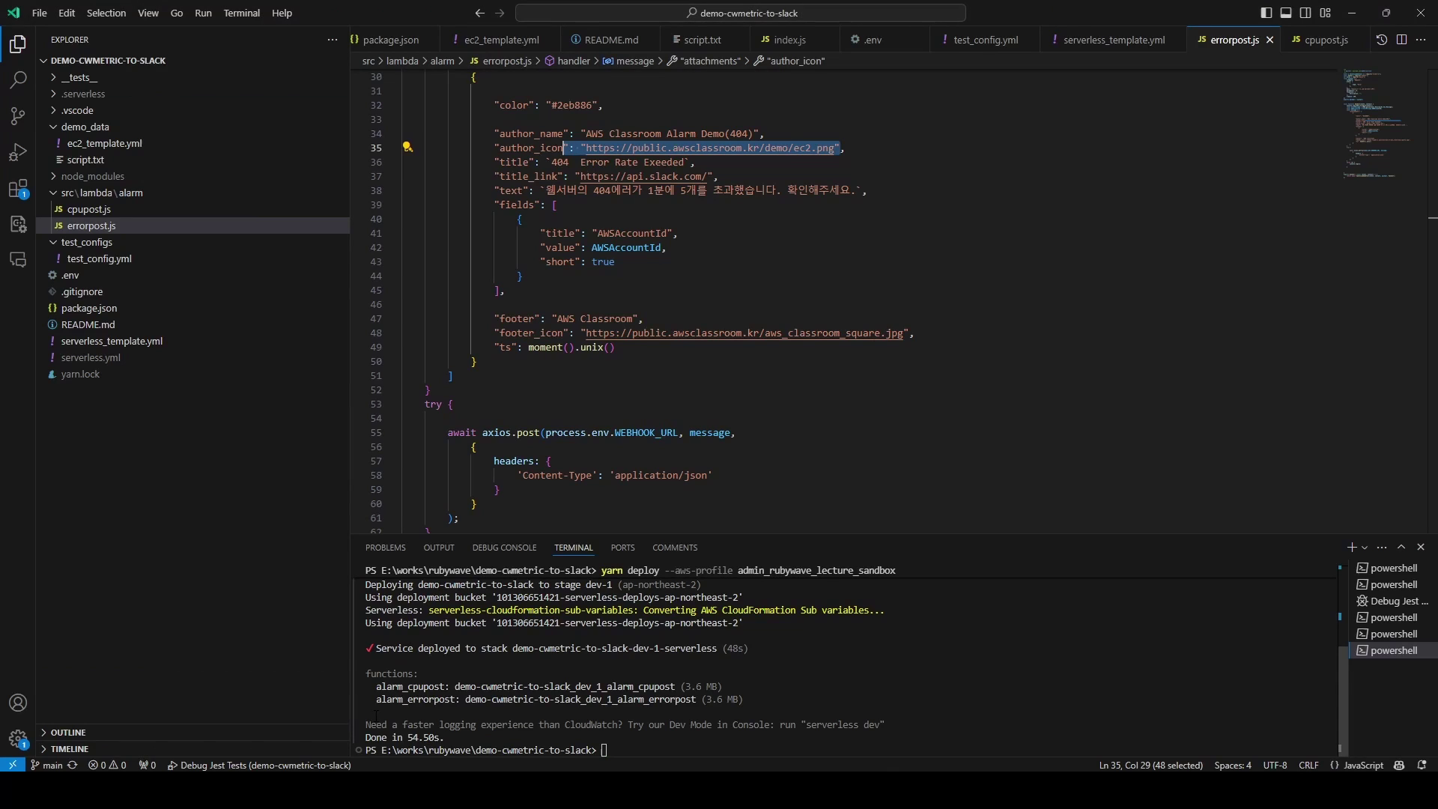
click(98, 160)
click(465, 119)
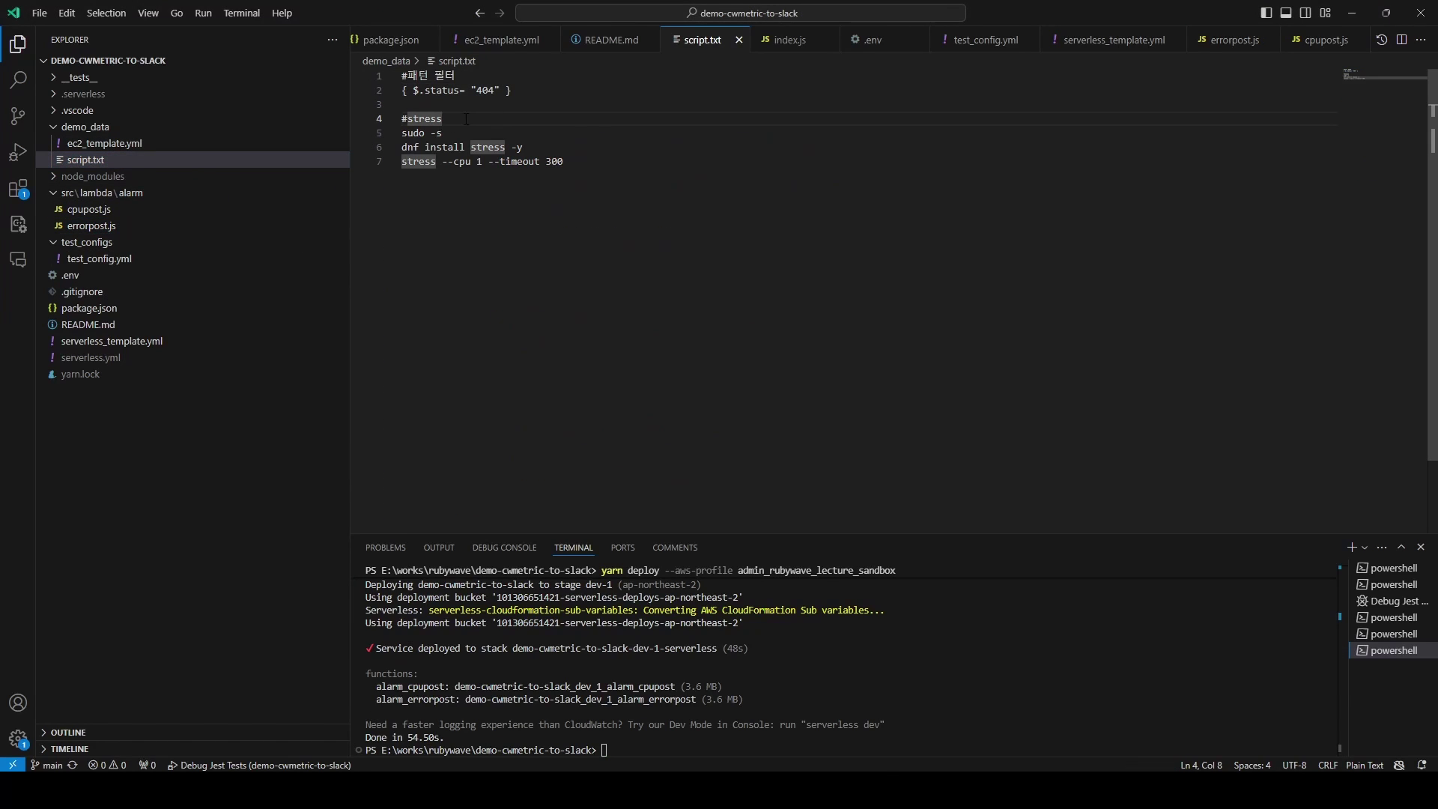
- Back in the EC2 Instance Connect session, become root with sudo -s and install the stress package with dnf install stress -y
key(alt+Tab)
text(sudo -s)
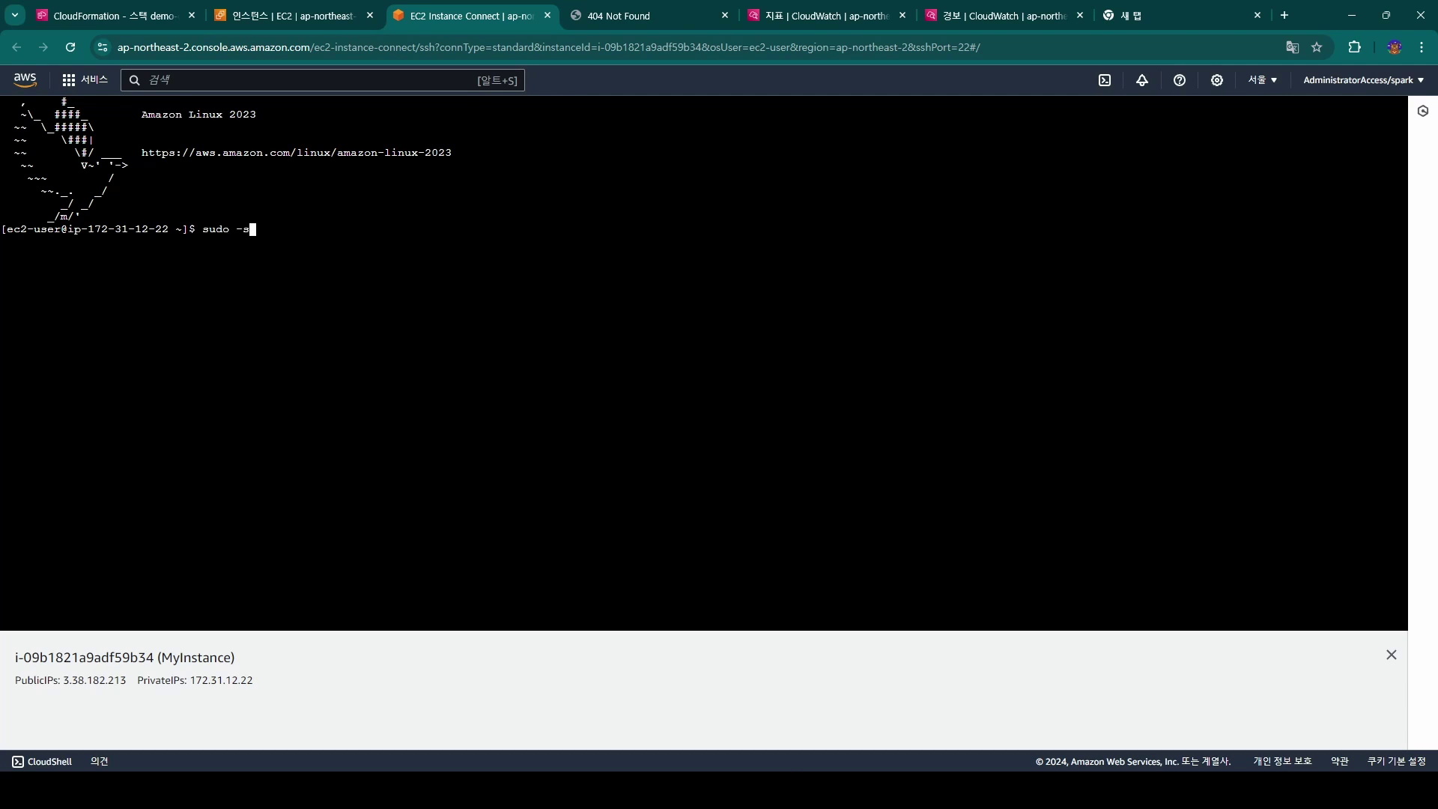
key(Return)
text(dnf install stress -y)
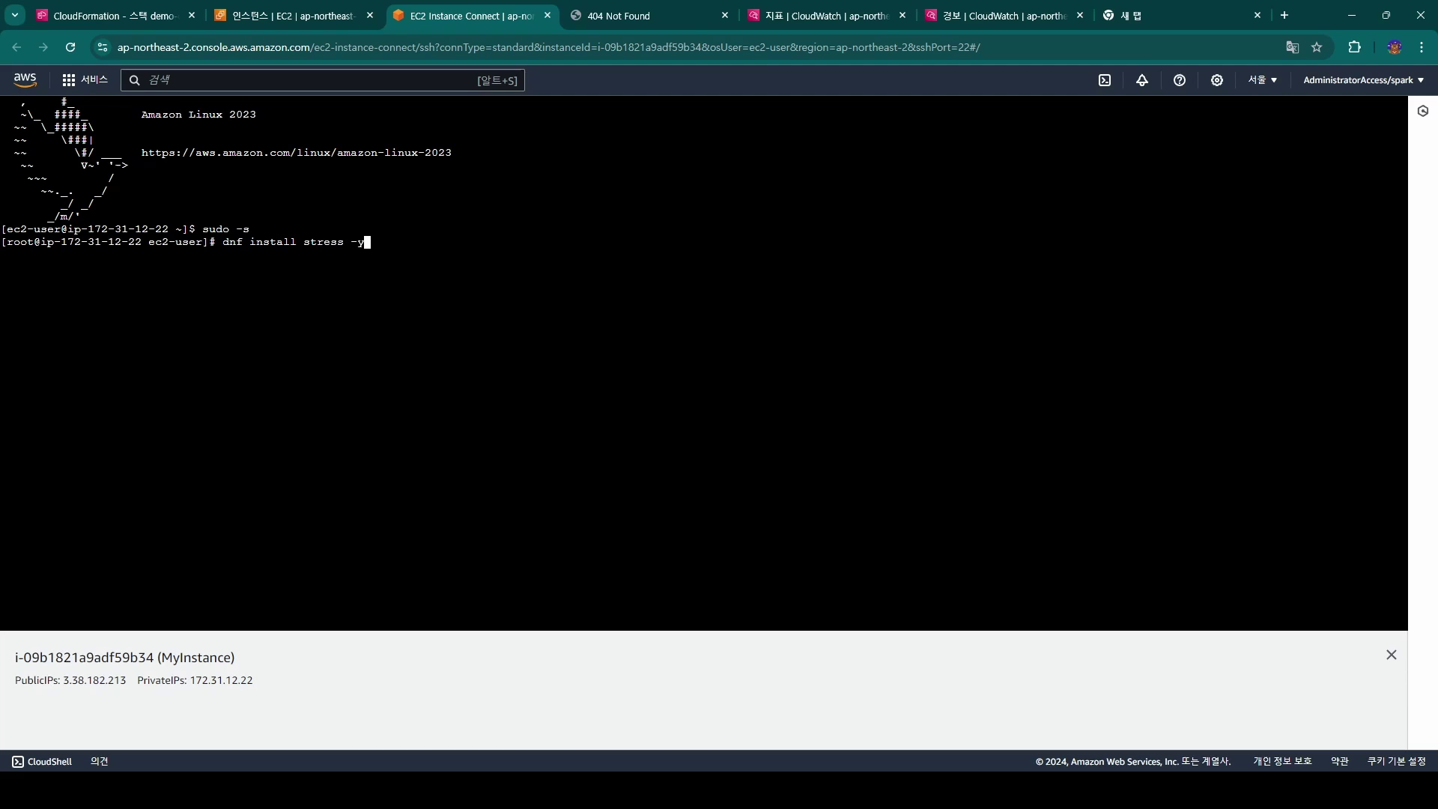
key(Return)
- Load one CPU of the instance for 300 seconds by running stress --cpu 1 --timeout 300
text(stress)
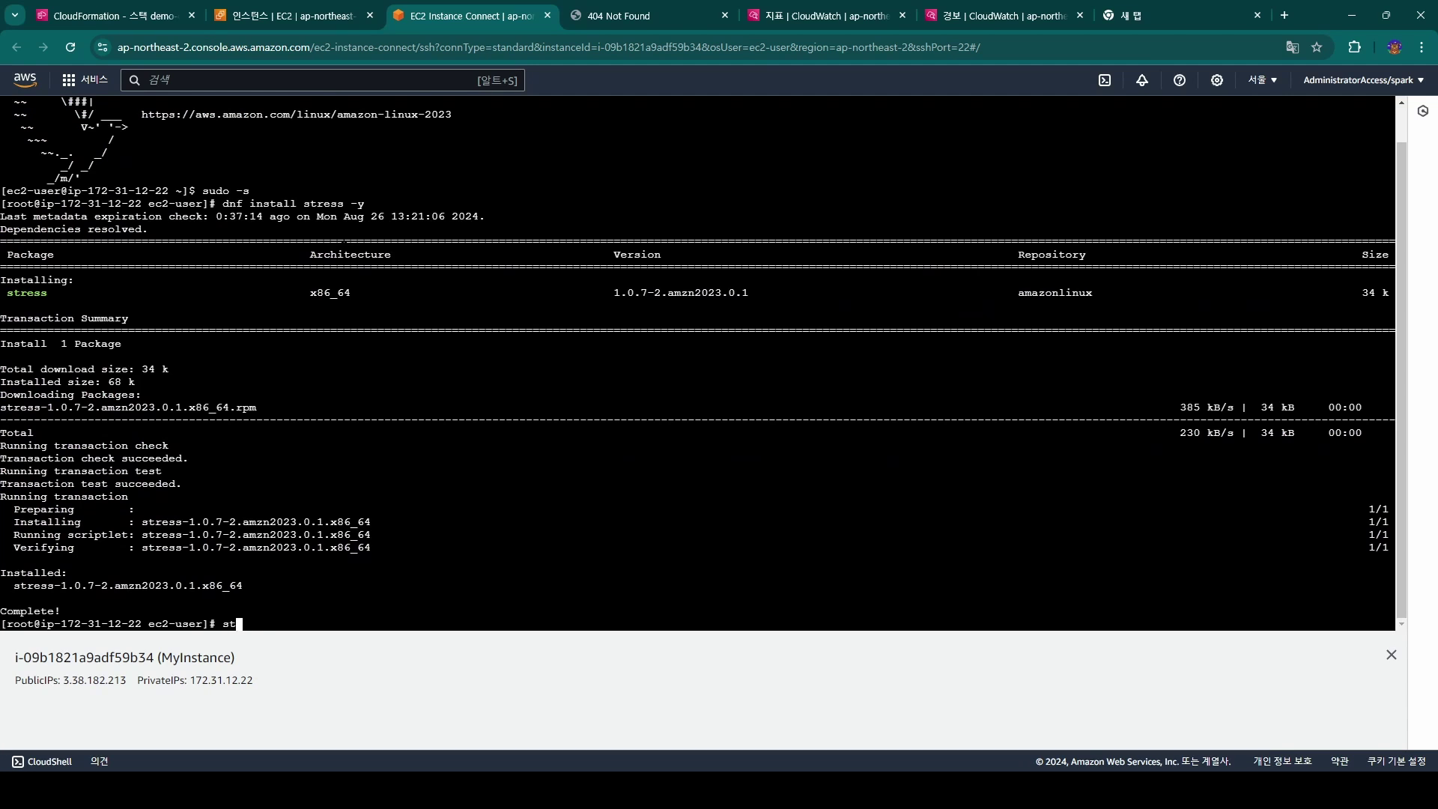
text( --cpu 1 --time 300)
key(Return)
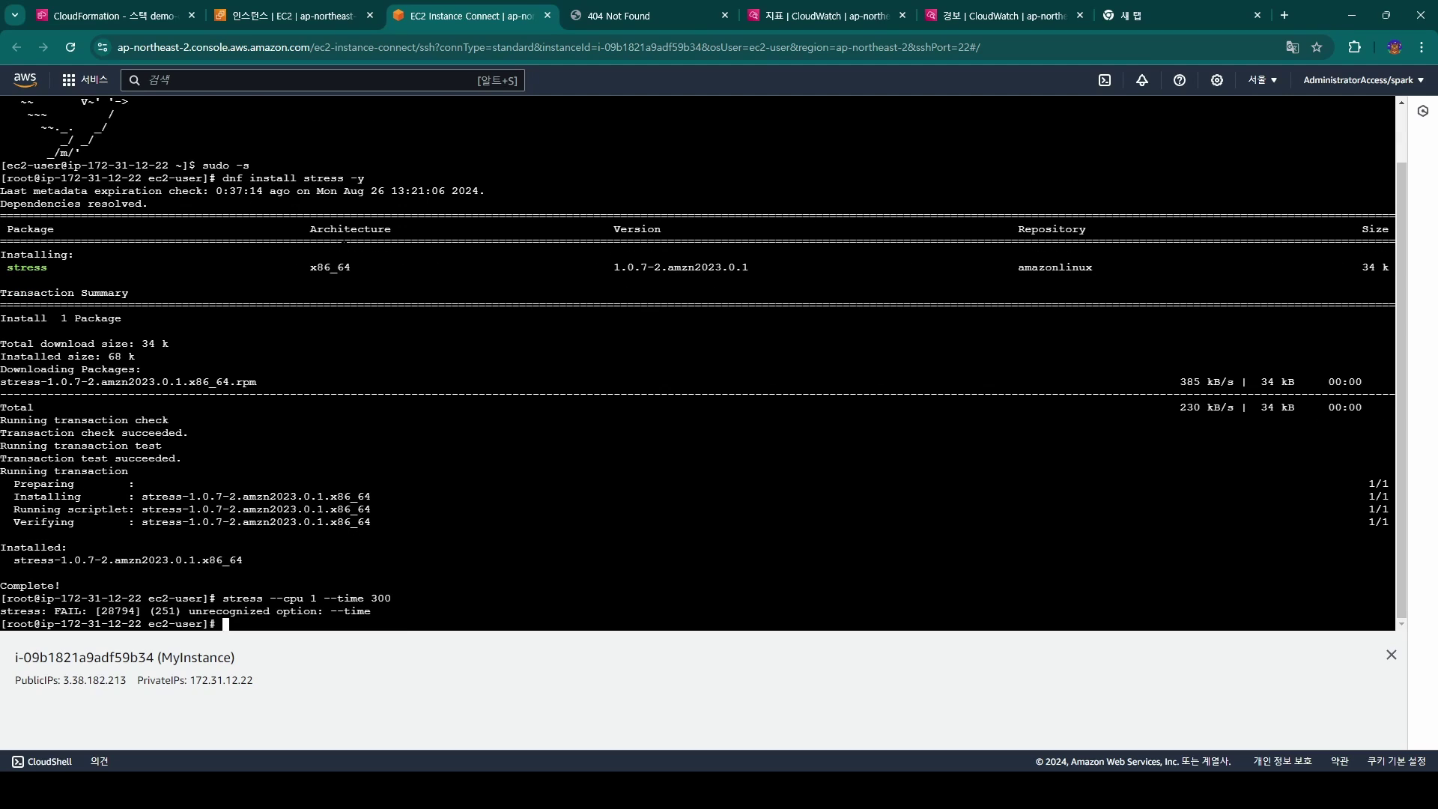
key(Up)
key(Left)
key(Left)
key(Left)
key(Left)
text(out)
key(Return)
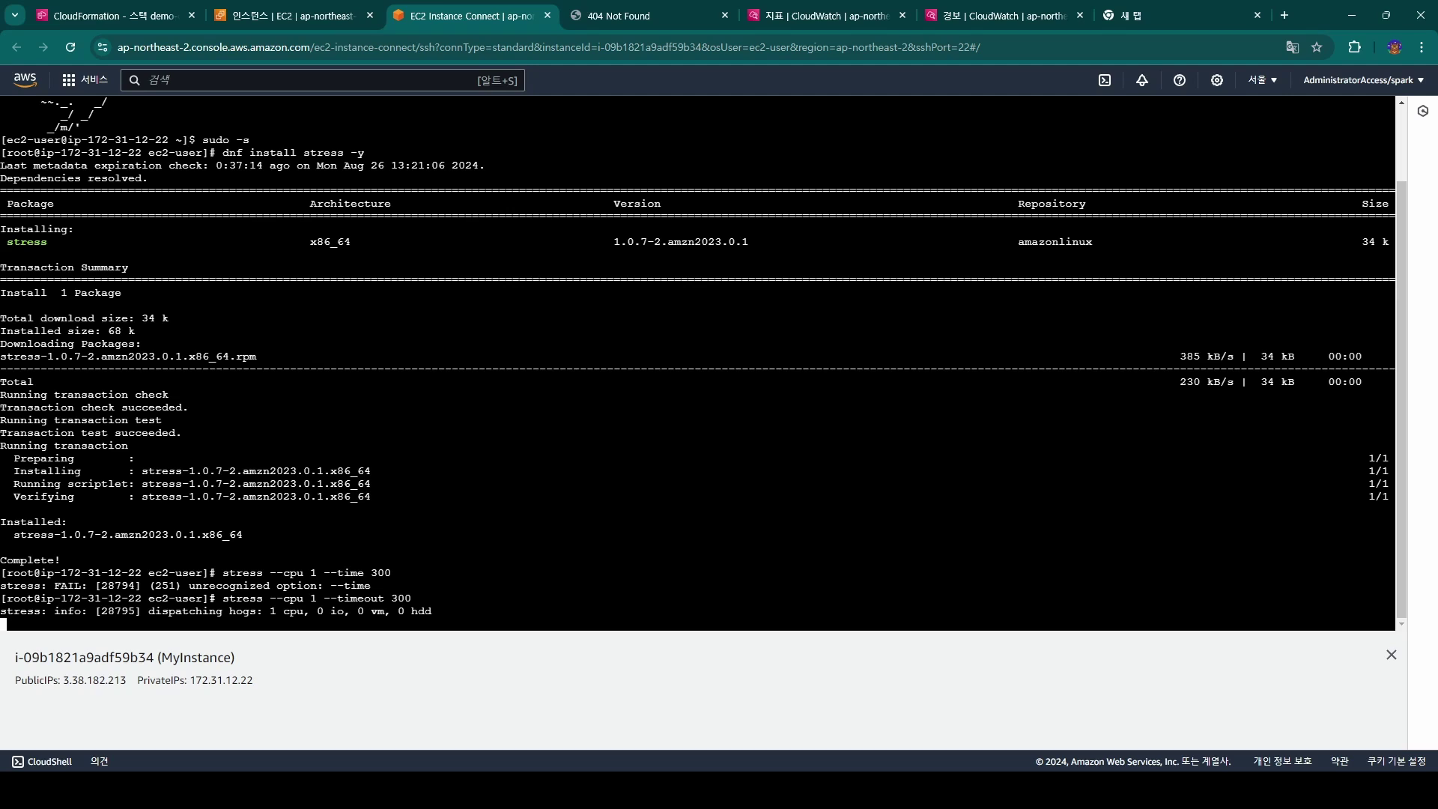
- Graph MyInstance's per-instance EC2 CPUUtilization in CloudWatch metrics, hide the mem_used_percent series, and refresh the graph
click(824, 15)
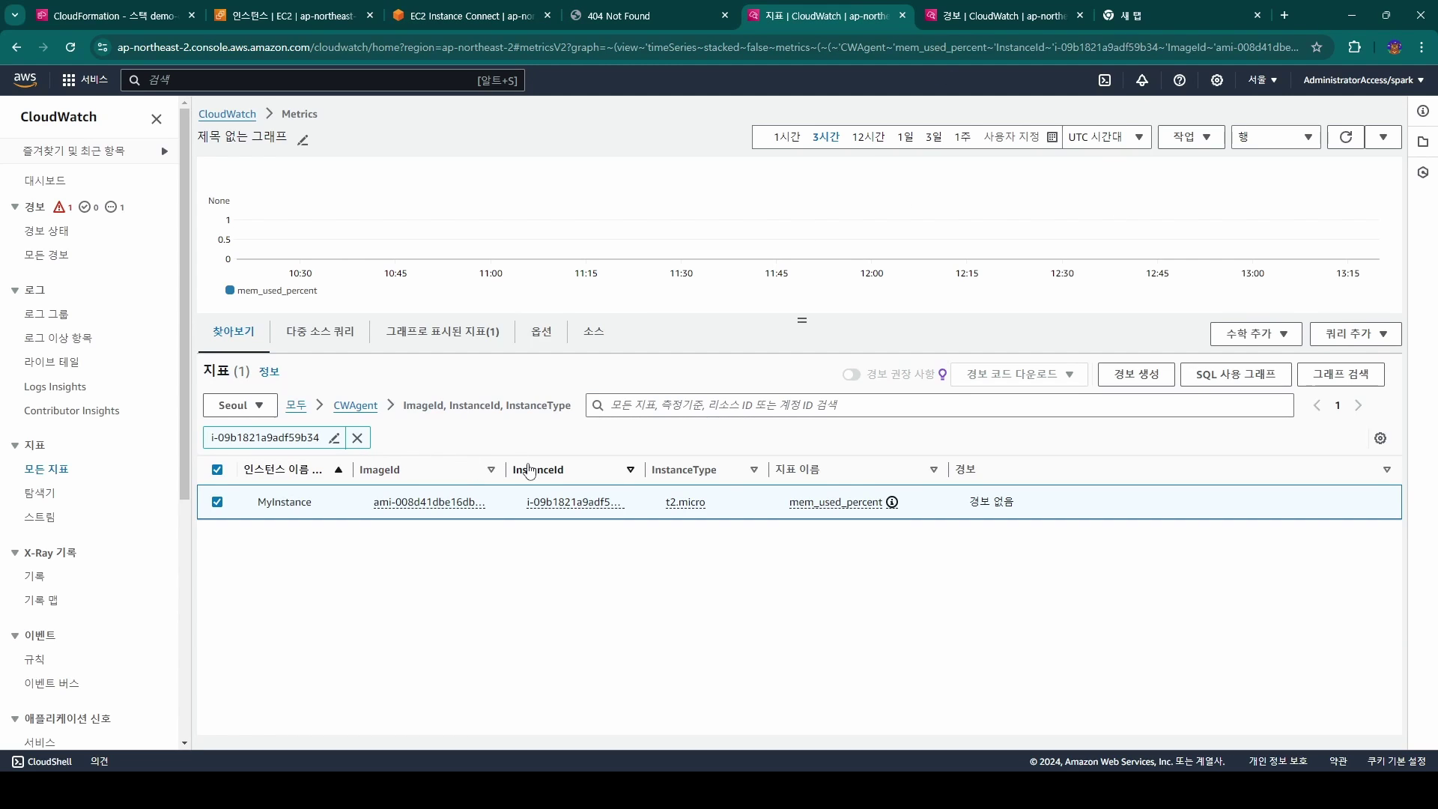
click(296, 405)
click(303, 606)
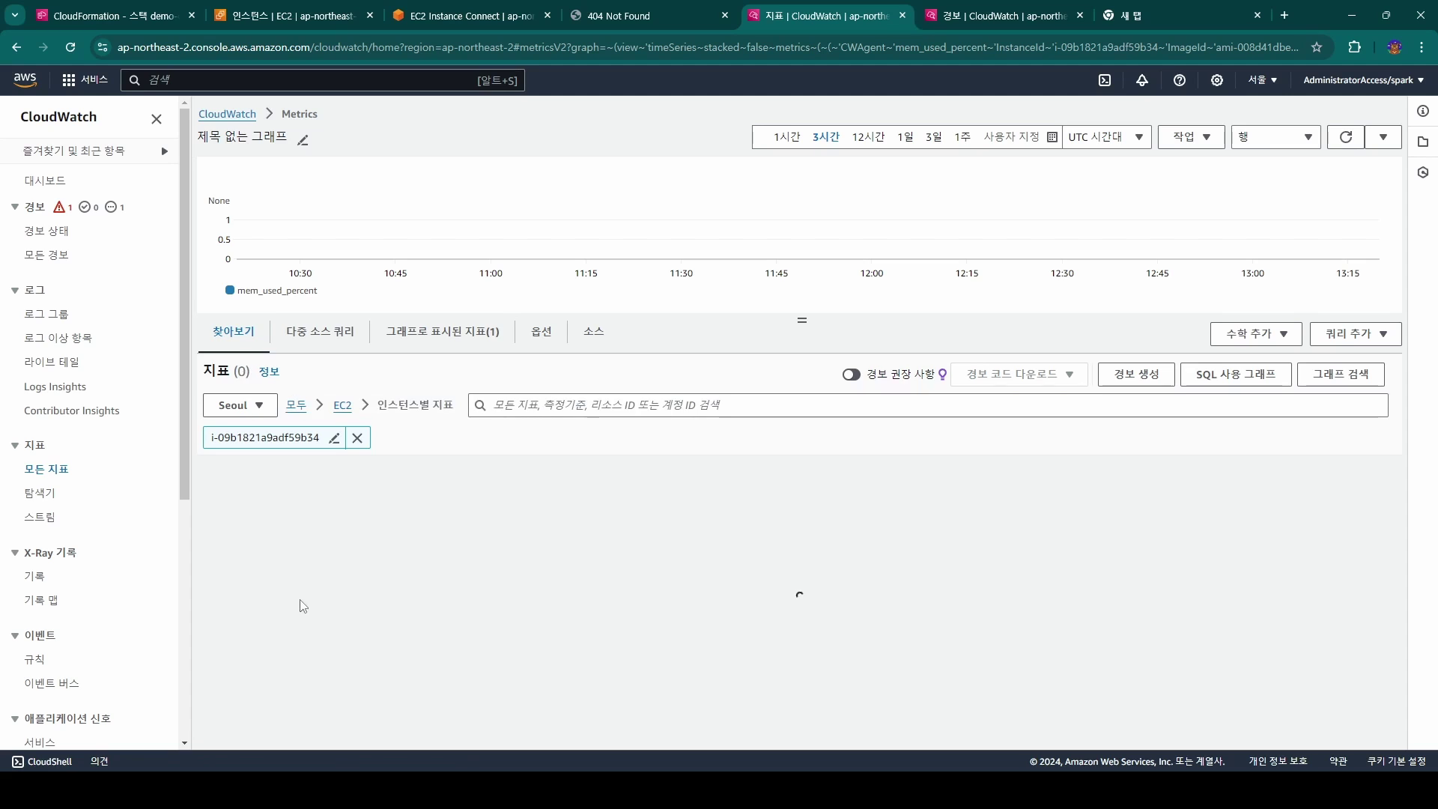
scroll(315, 524, down, 5)
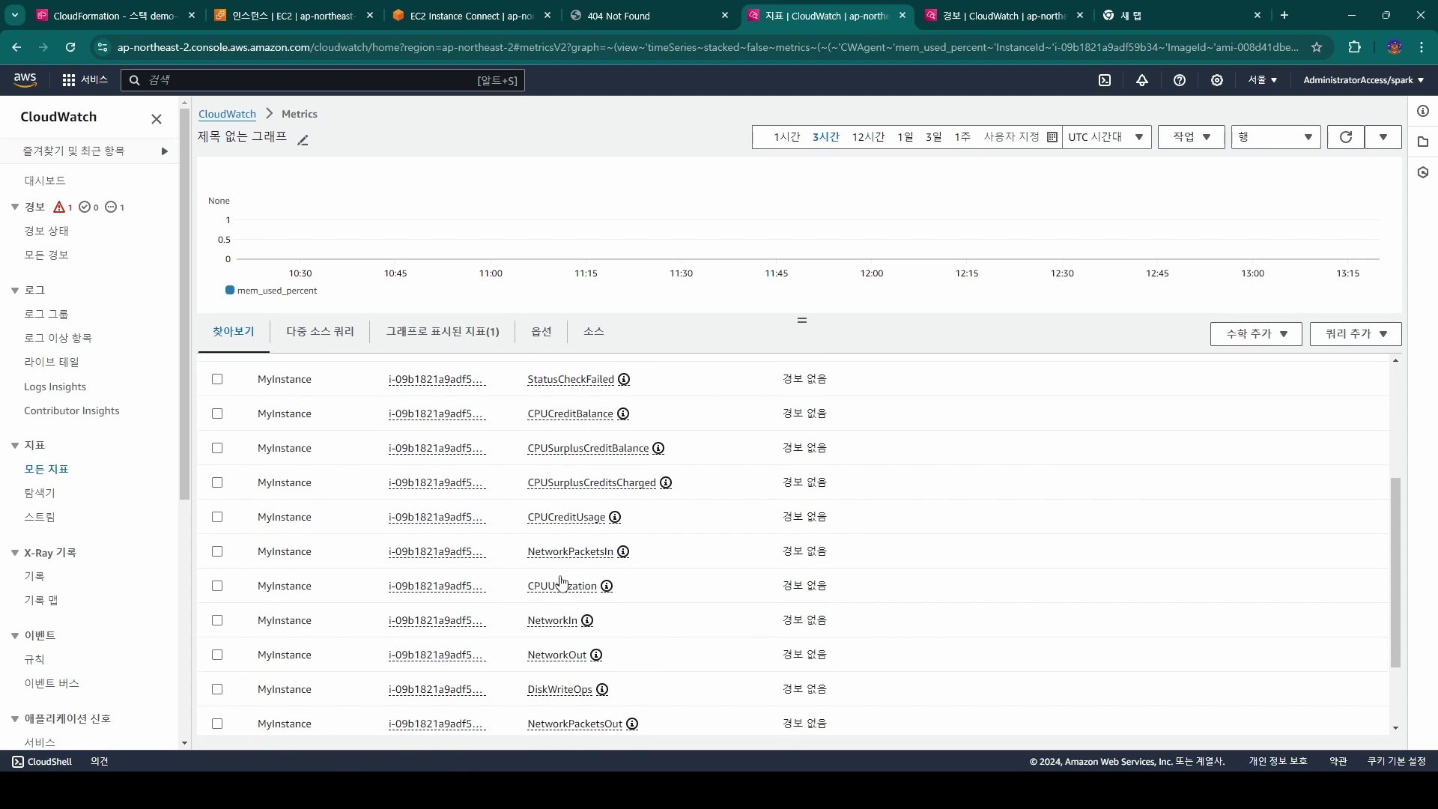
click(218, 513)
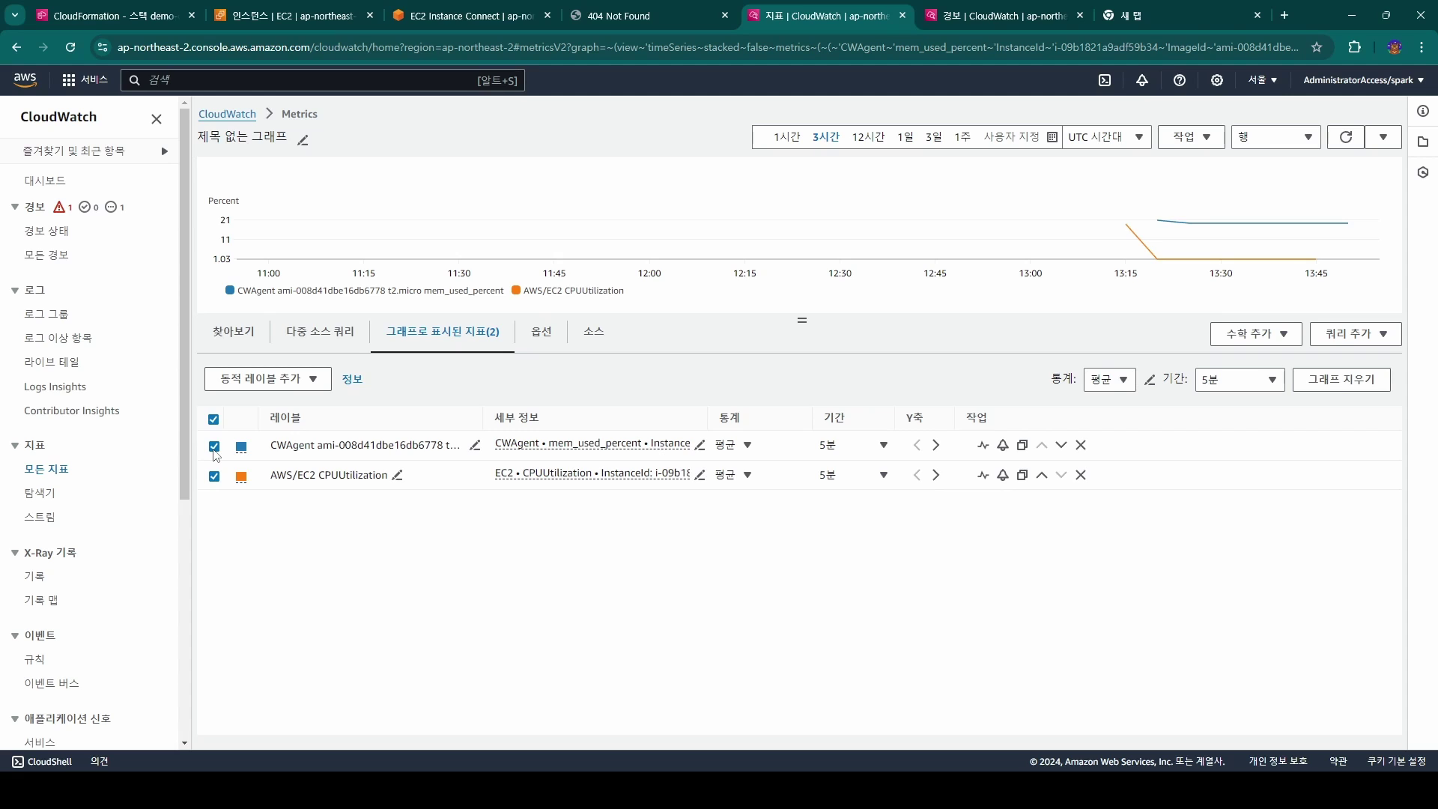
click(215, 448)
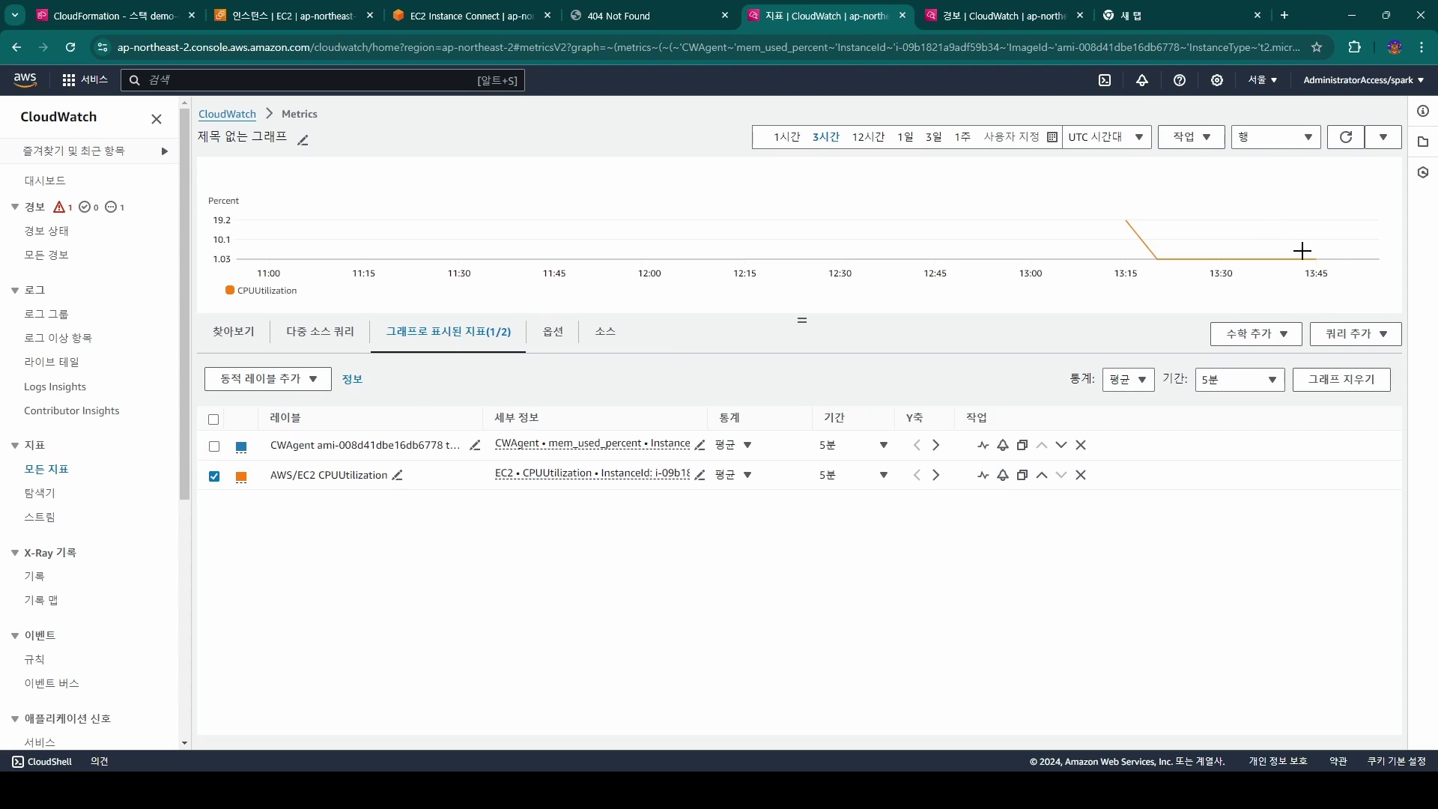
click(1347, 138)
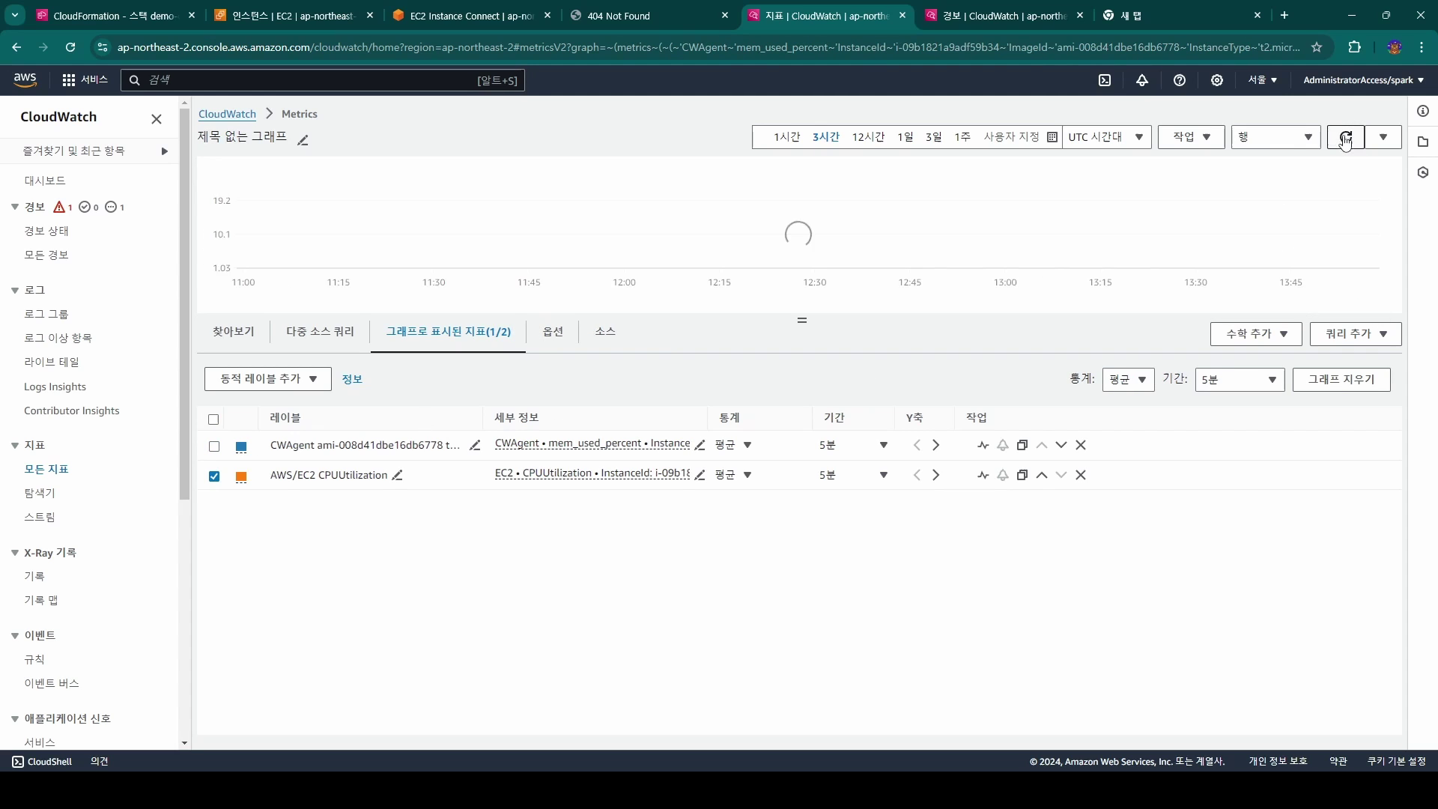
- Enable detailed monitoring for MyInstance in its EC2 monitoring settings
click(383, 9)
click(345, 15)
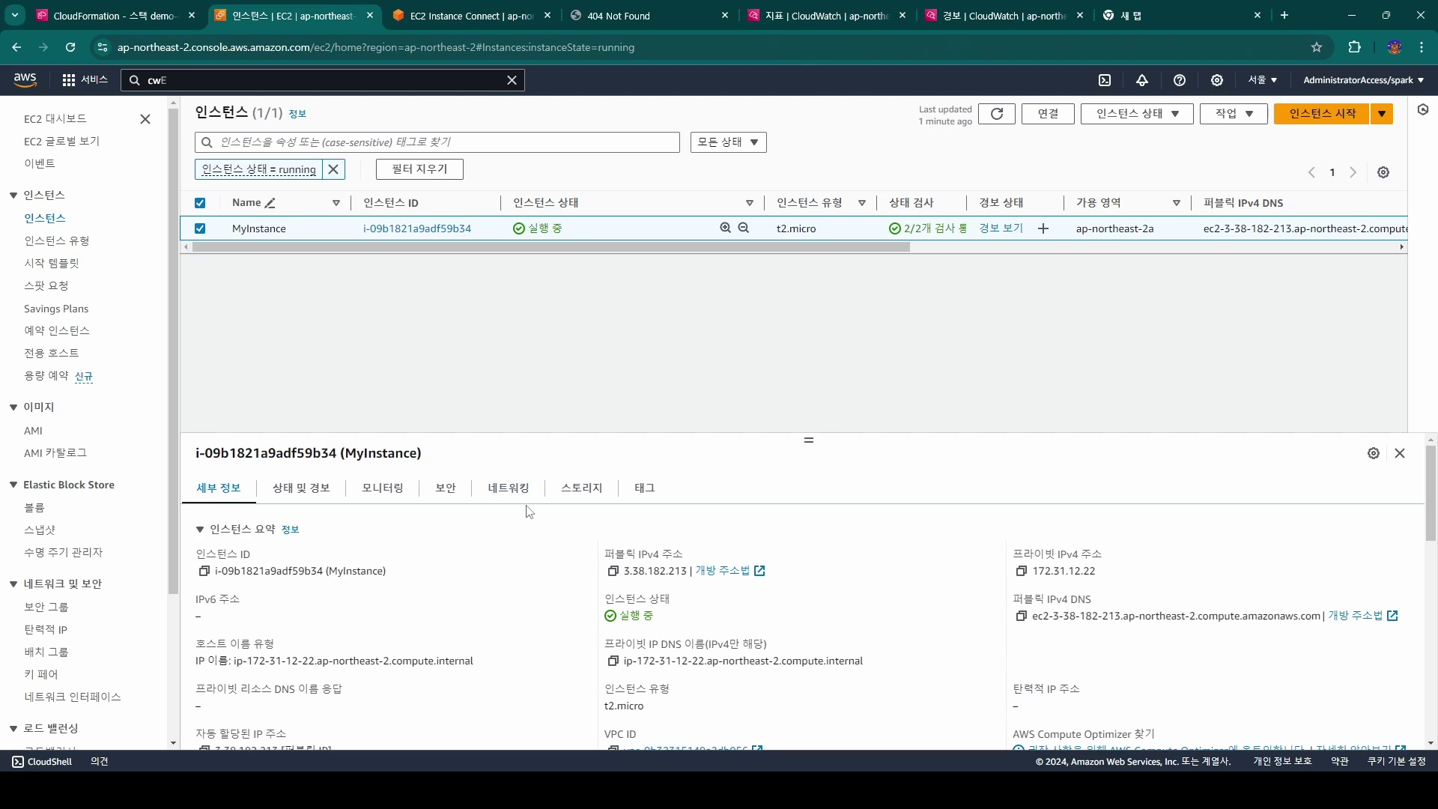
click(383, 487)
click(1348, 589)
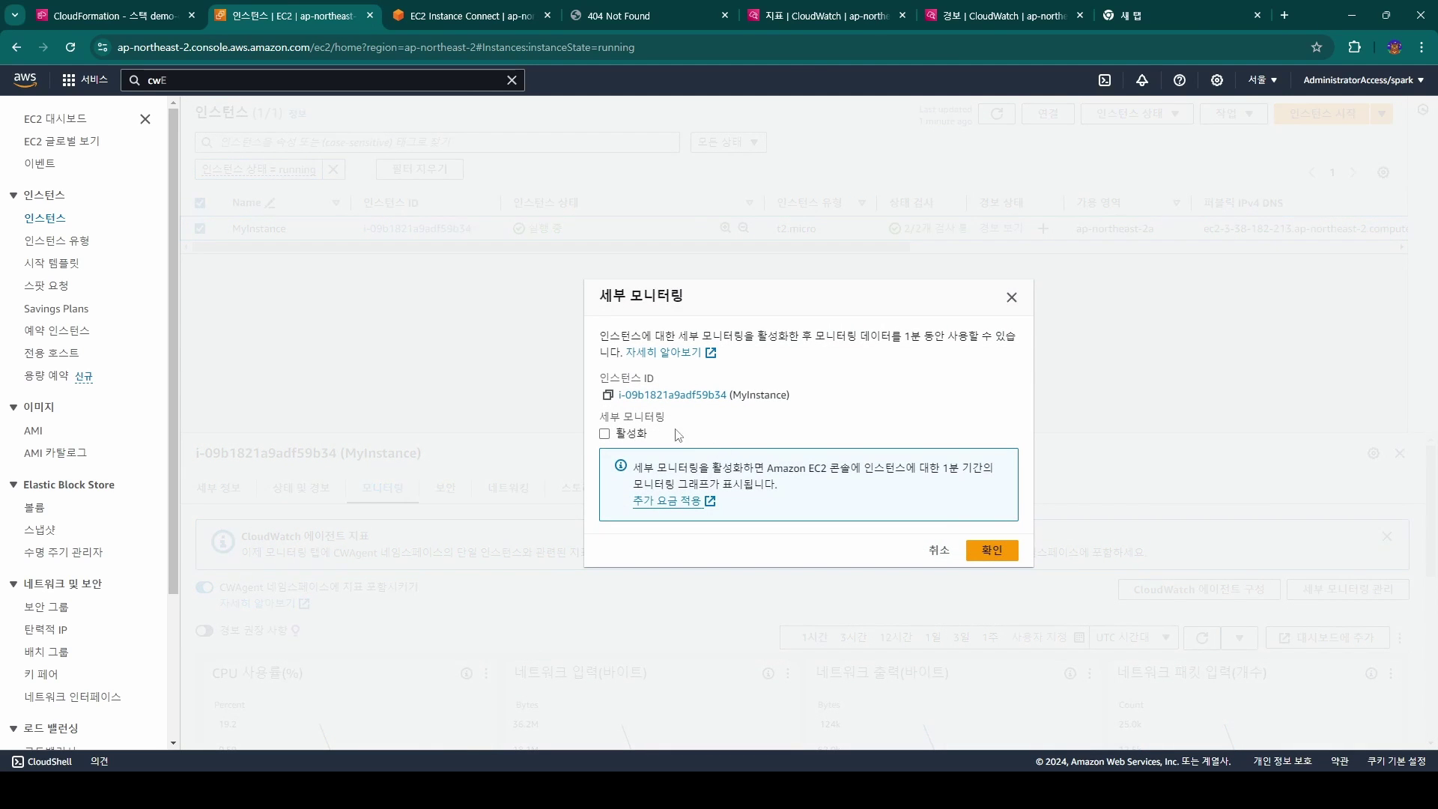
drag(928, 335, 896, 338)
click(633, 435)
click(630, 440)
click(1000, 553)
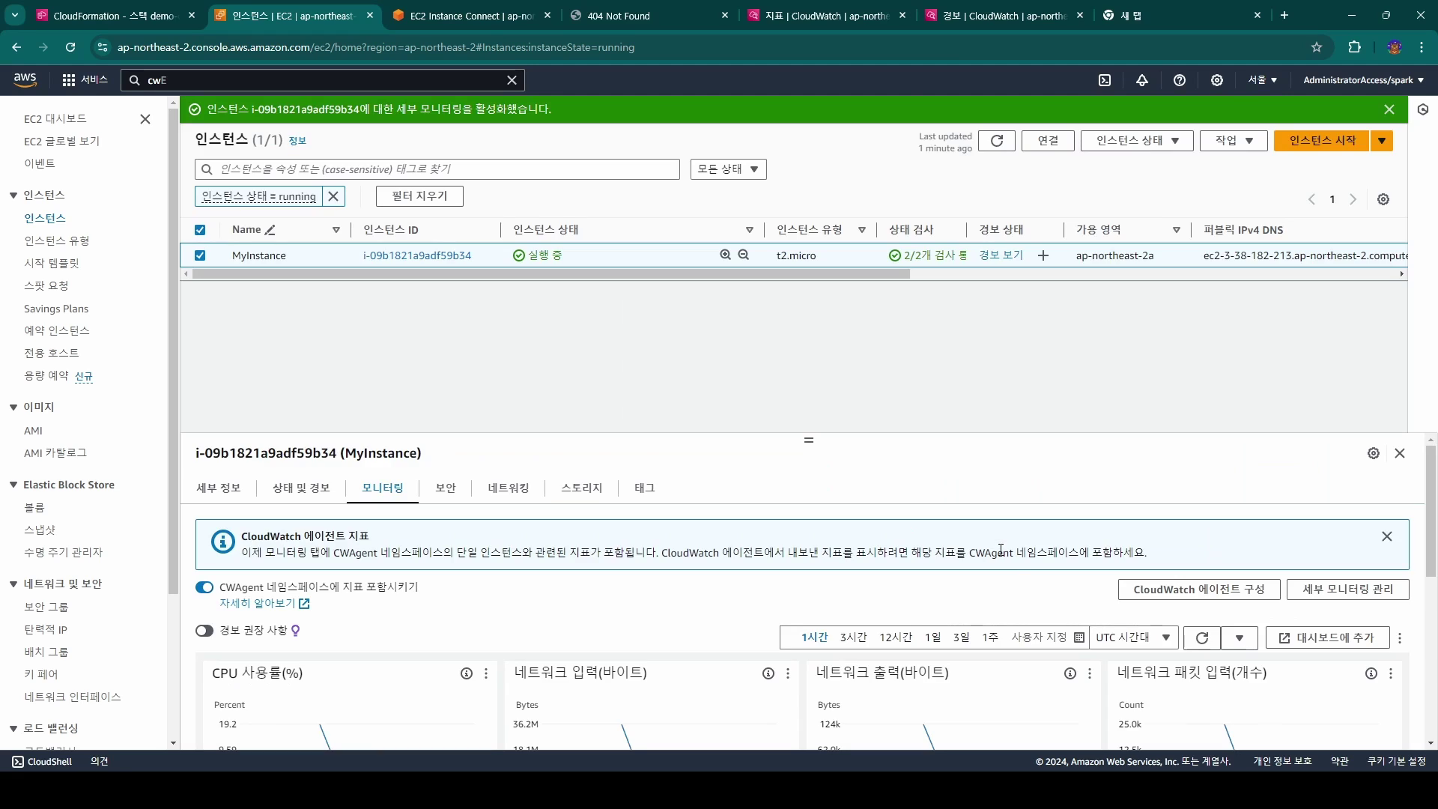
scroll(996, 584, down, 3)
- Refresh the CloudWatch alarm list, open demo-cwmetric-cpu-alarm, and check its CPUUtilization graph and alarm state
click(979, 10)
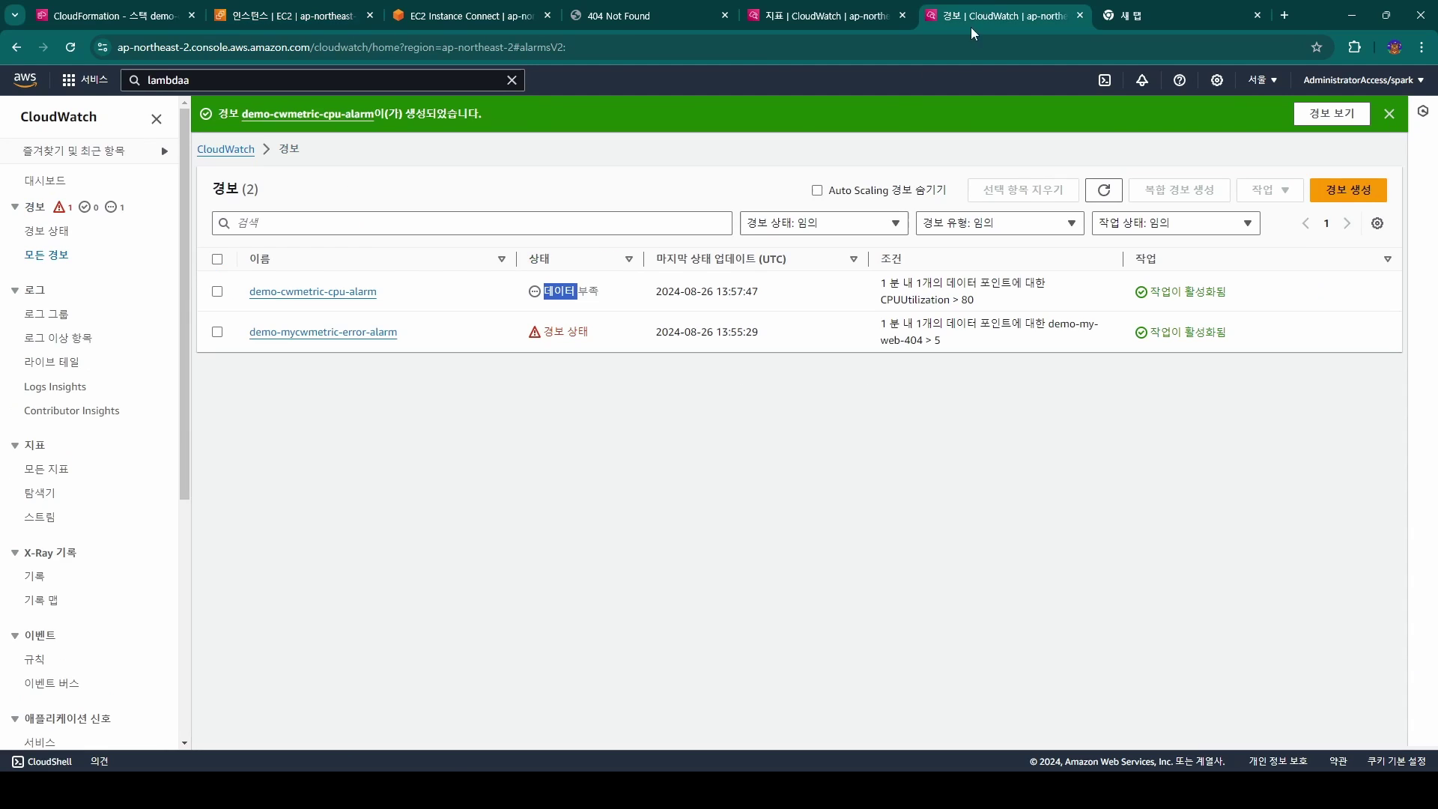
click(1104, 190)
click(311, 294)
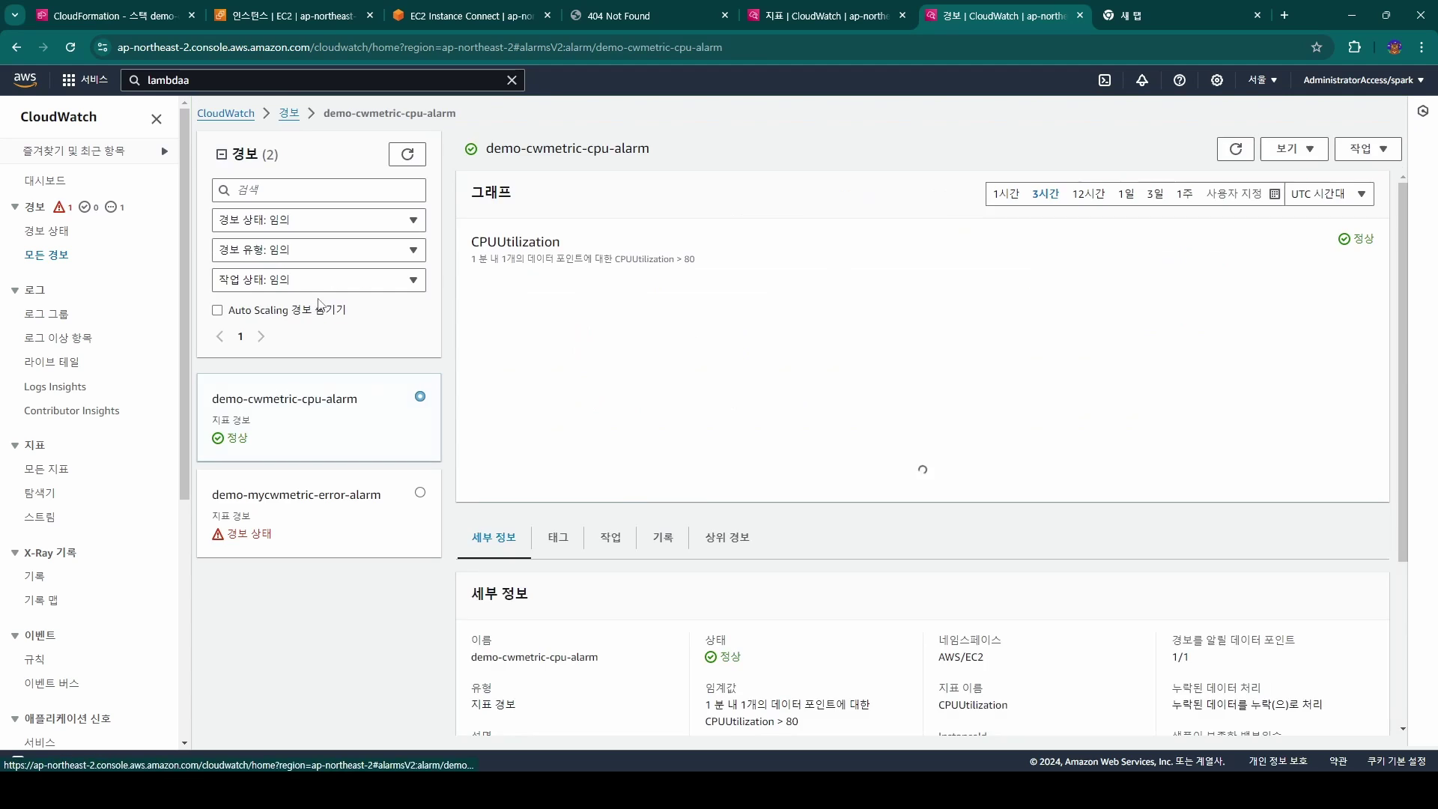
mouse_move(1343, 367)
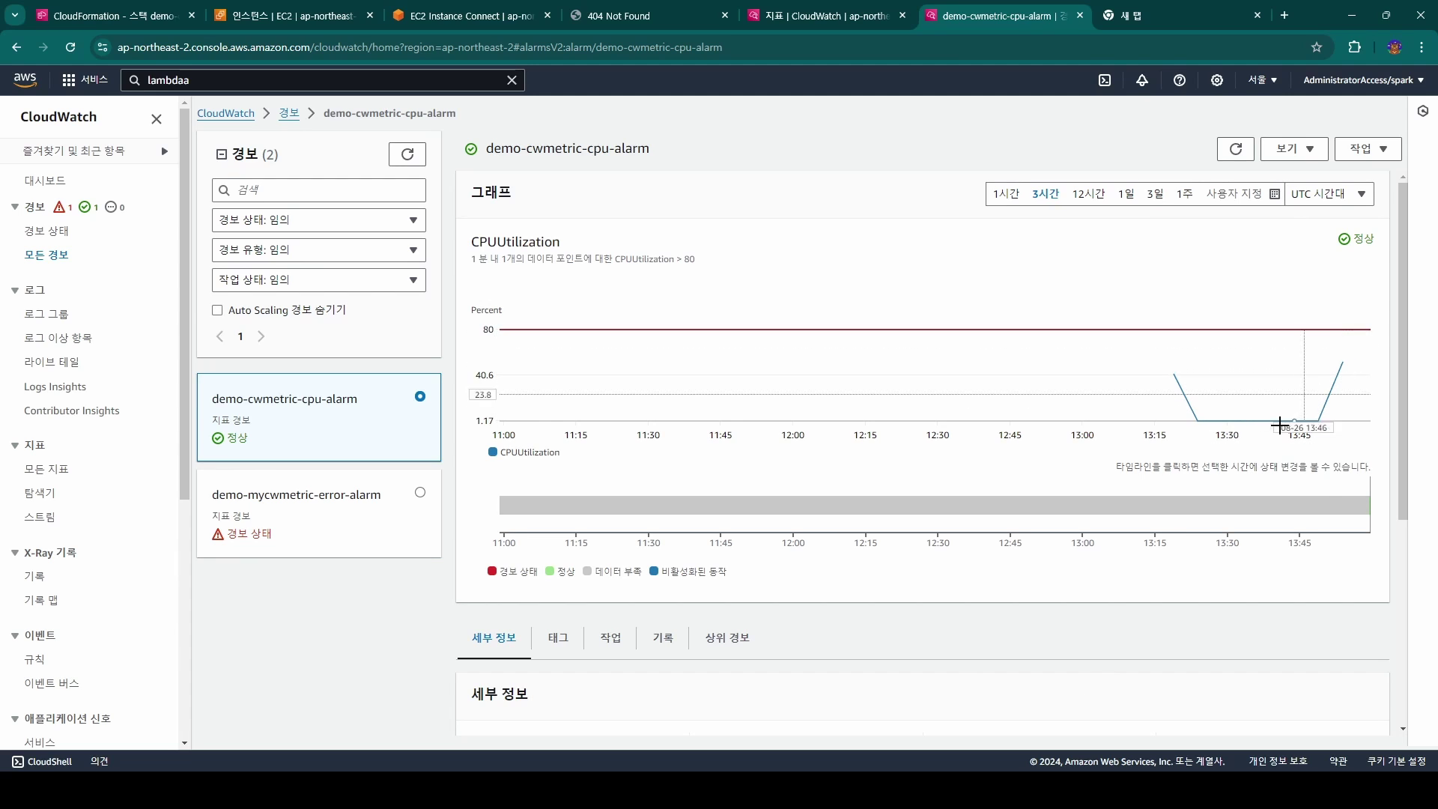
drag(1330, 238, 1373, 234)
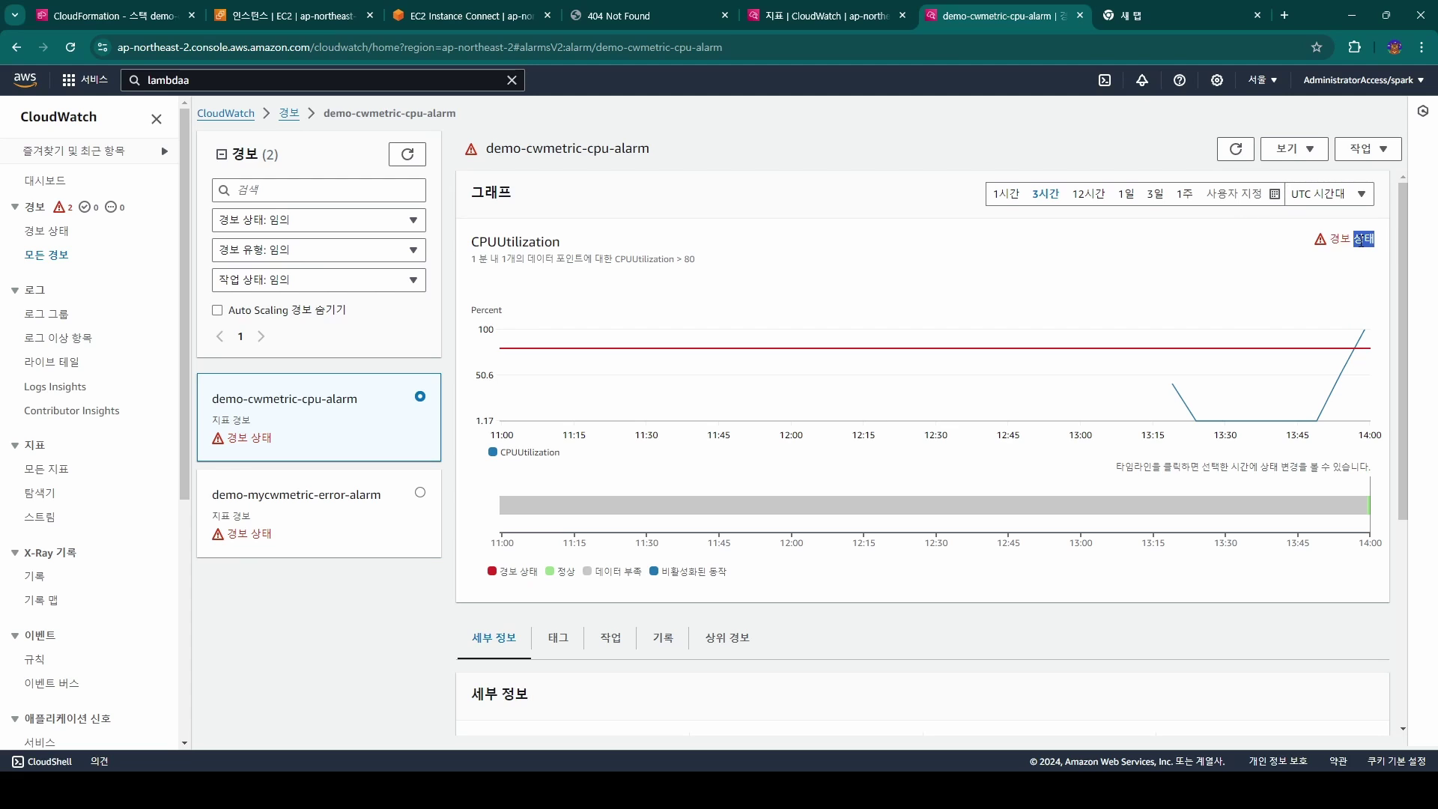
- Switch to Slack and examine the title and text of the EC2 alarm message in the demo-cwmetric-alarm channel
key(alt+Tab)
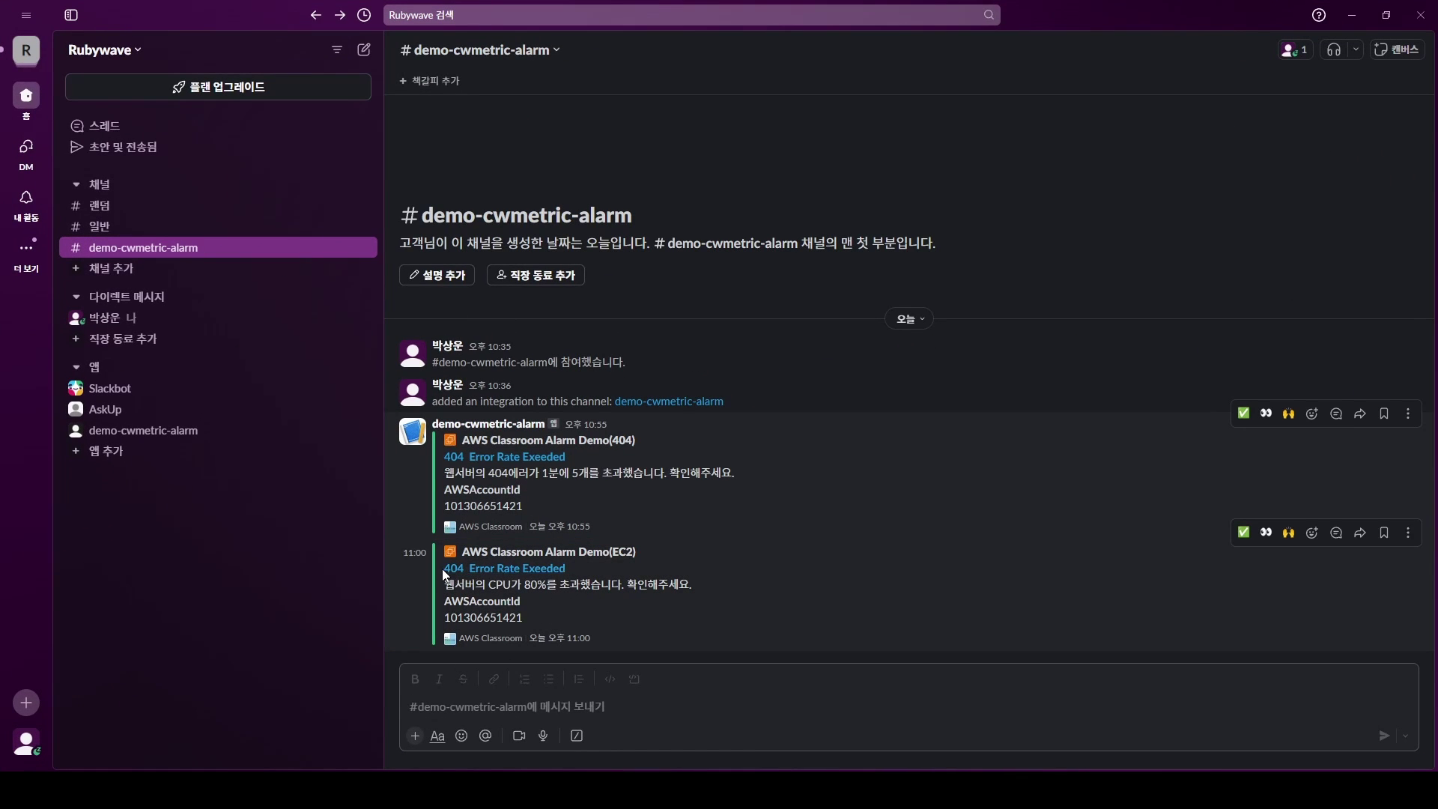
drag(577, 568, 443, 572)
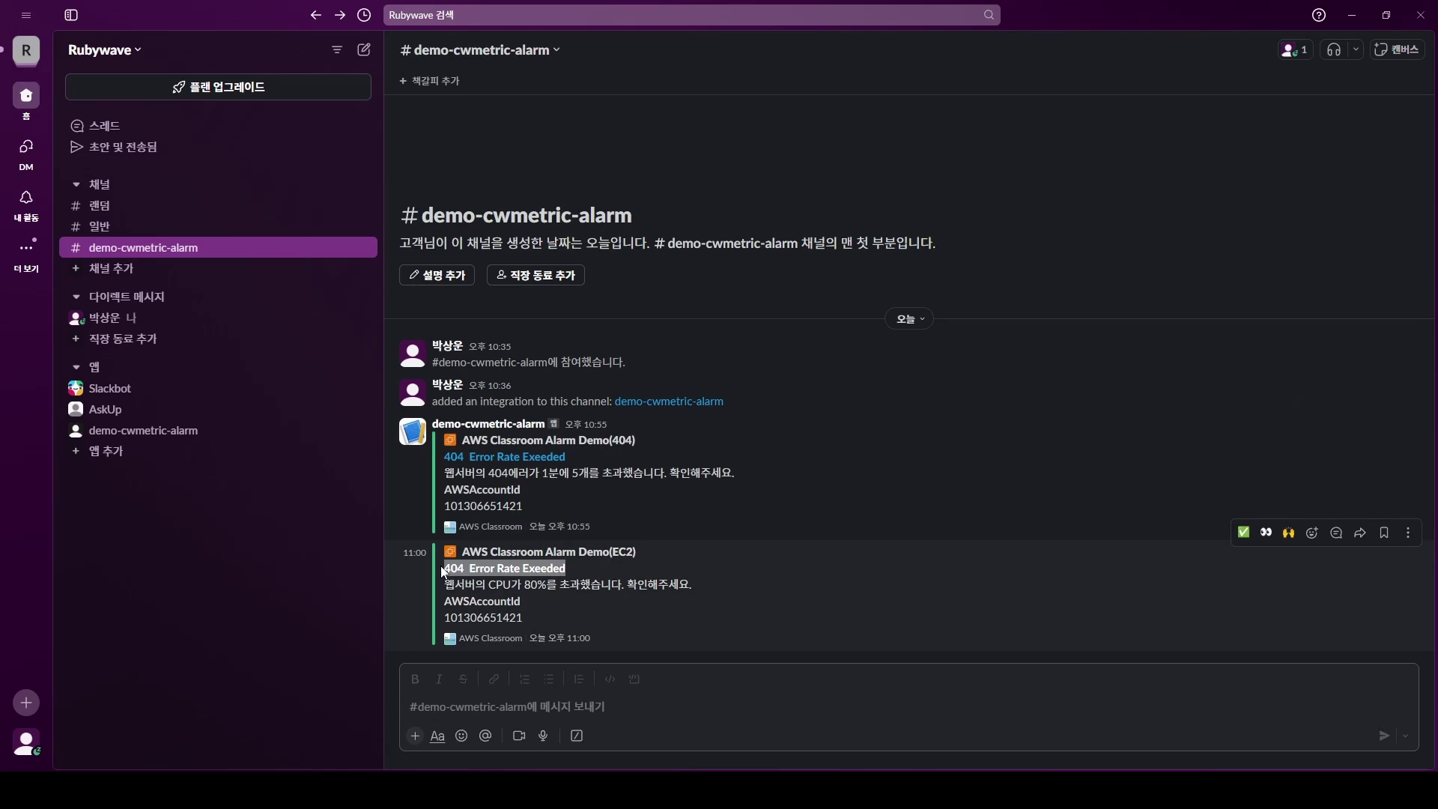
click(587, 571)
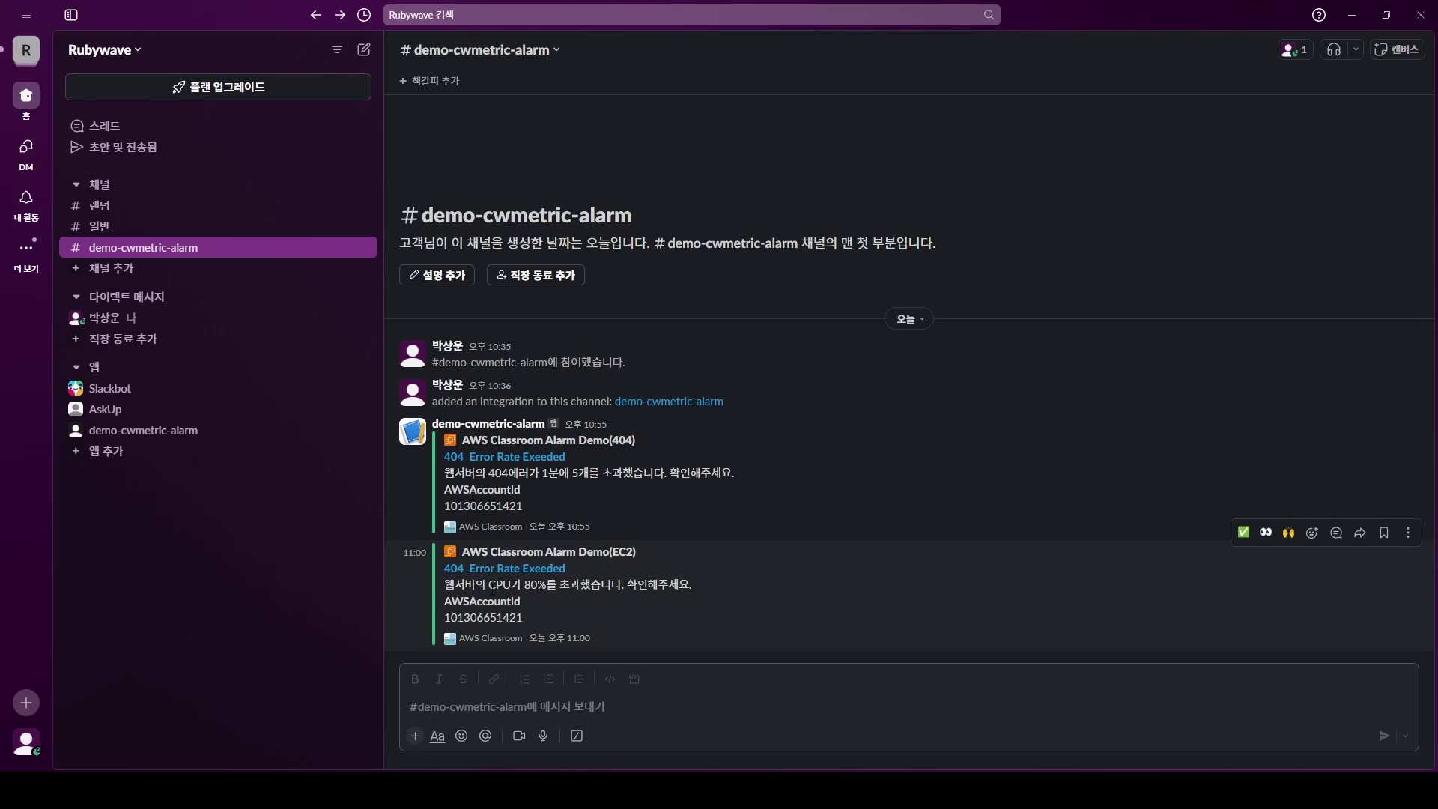
drag(455, 584, 686, 611)
drag(591, 614, 434, 558)
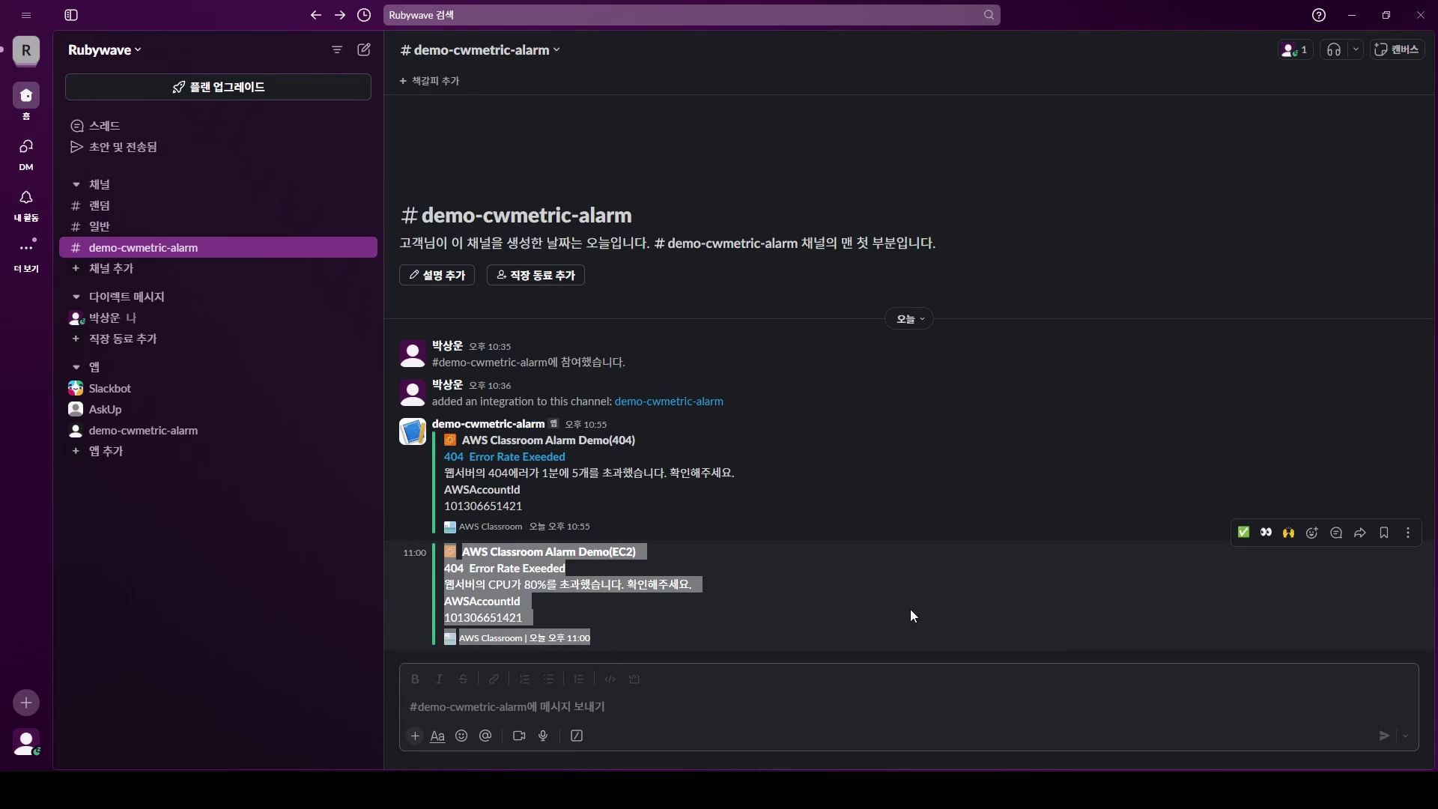
click(774, 592)
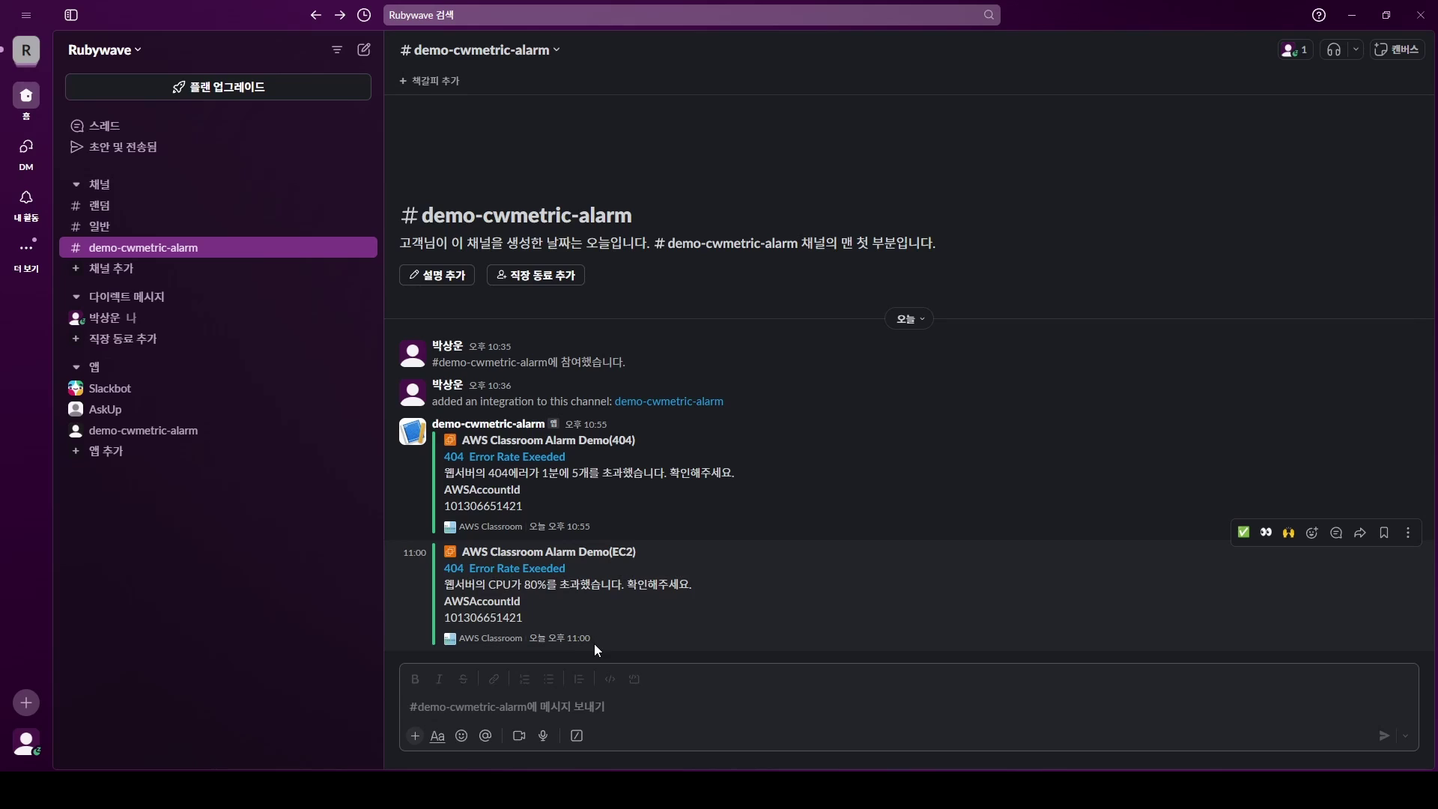
drag(594, 645, 442, 561)
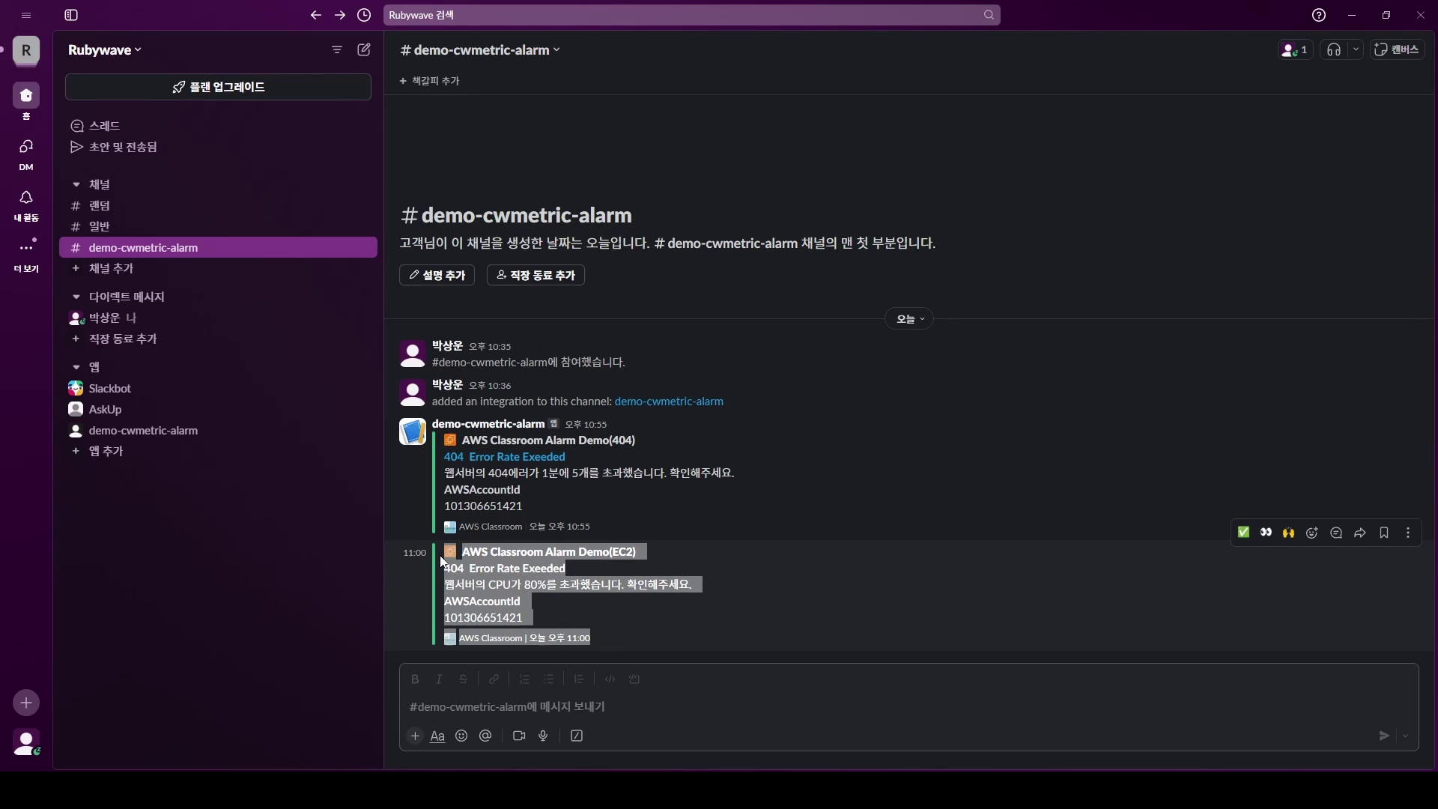
click(777, 597)
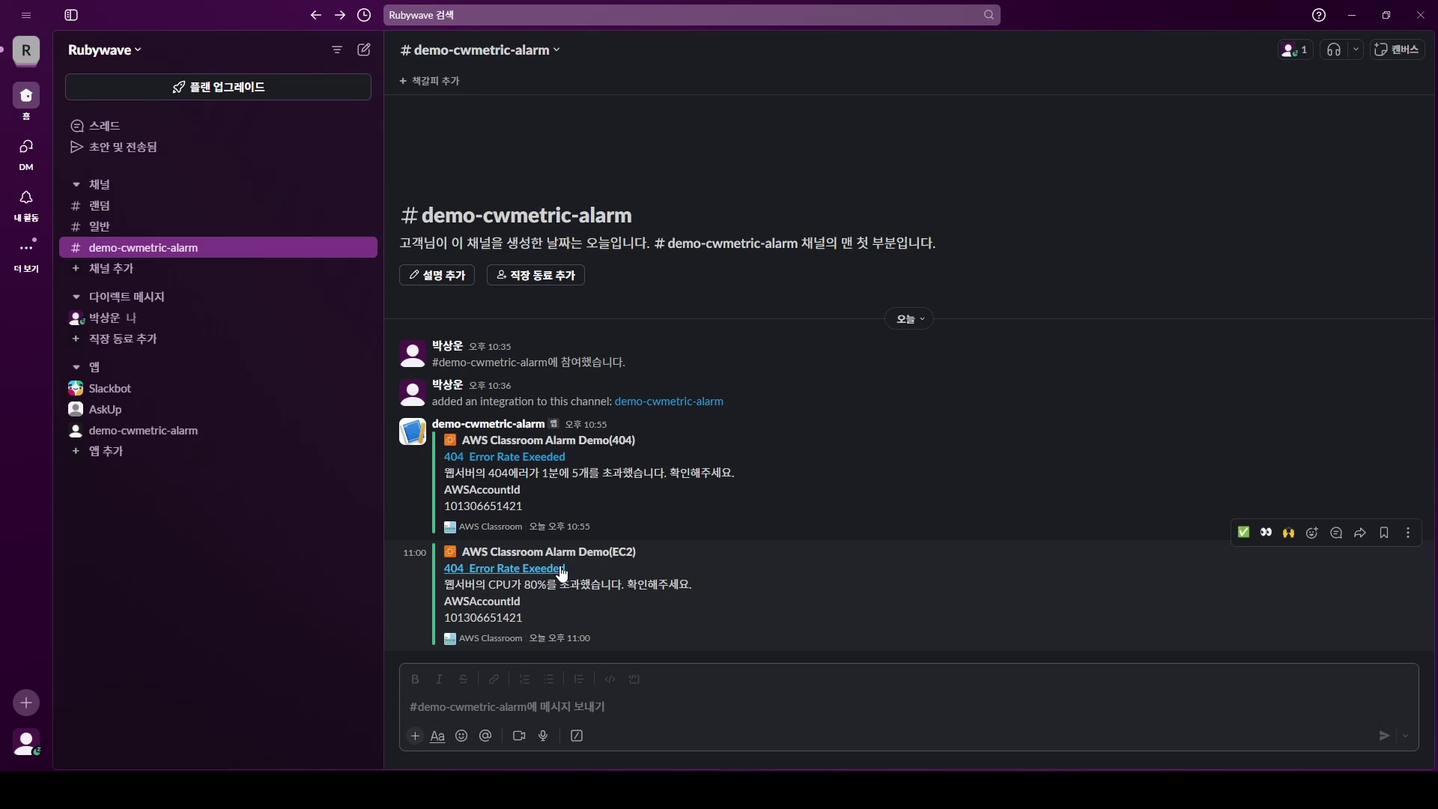
drag(566, 569, 458, 569)
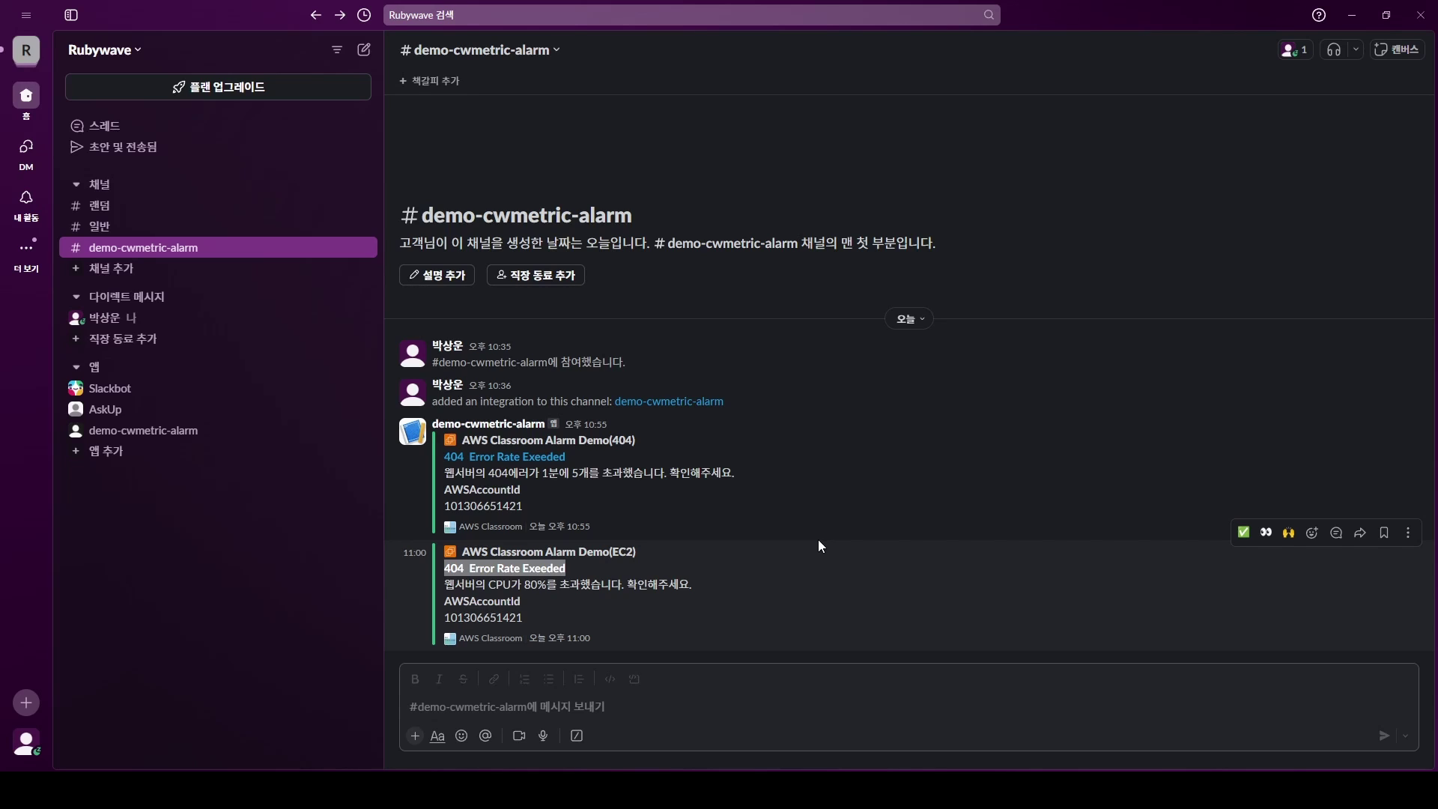
- Return to the CloudWatch alarm list in the browser and delete both demo-cwmetric-cpu-alarm and demo-mycwmetric-error-alarm
key(alt+Tab)
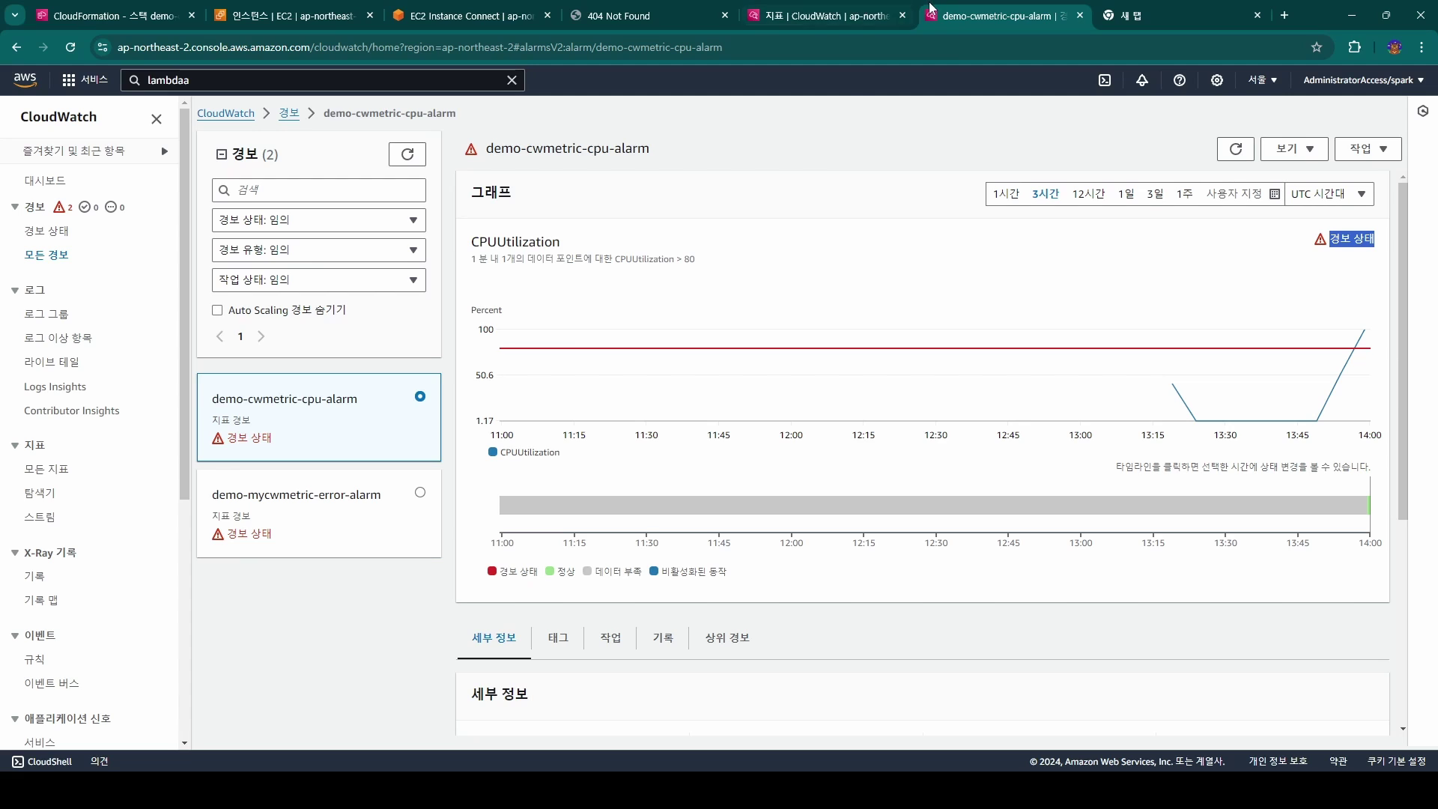
click(291, 114)
click(217, 224)
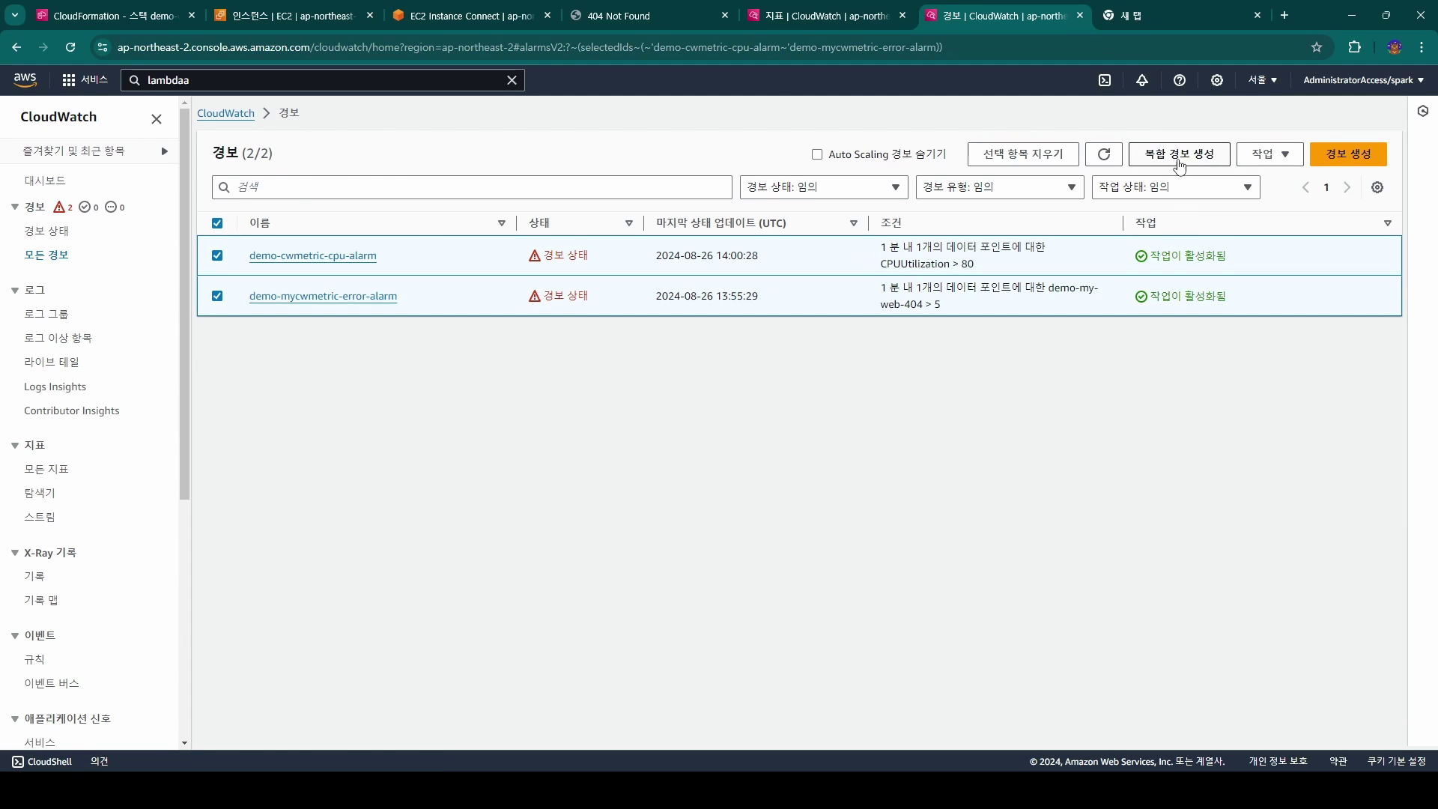
click(1269, 153)
click(1266, 223)
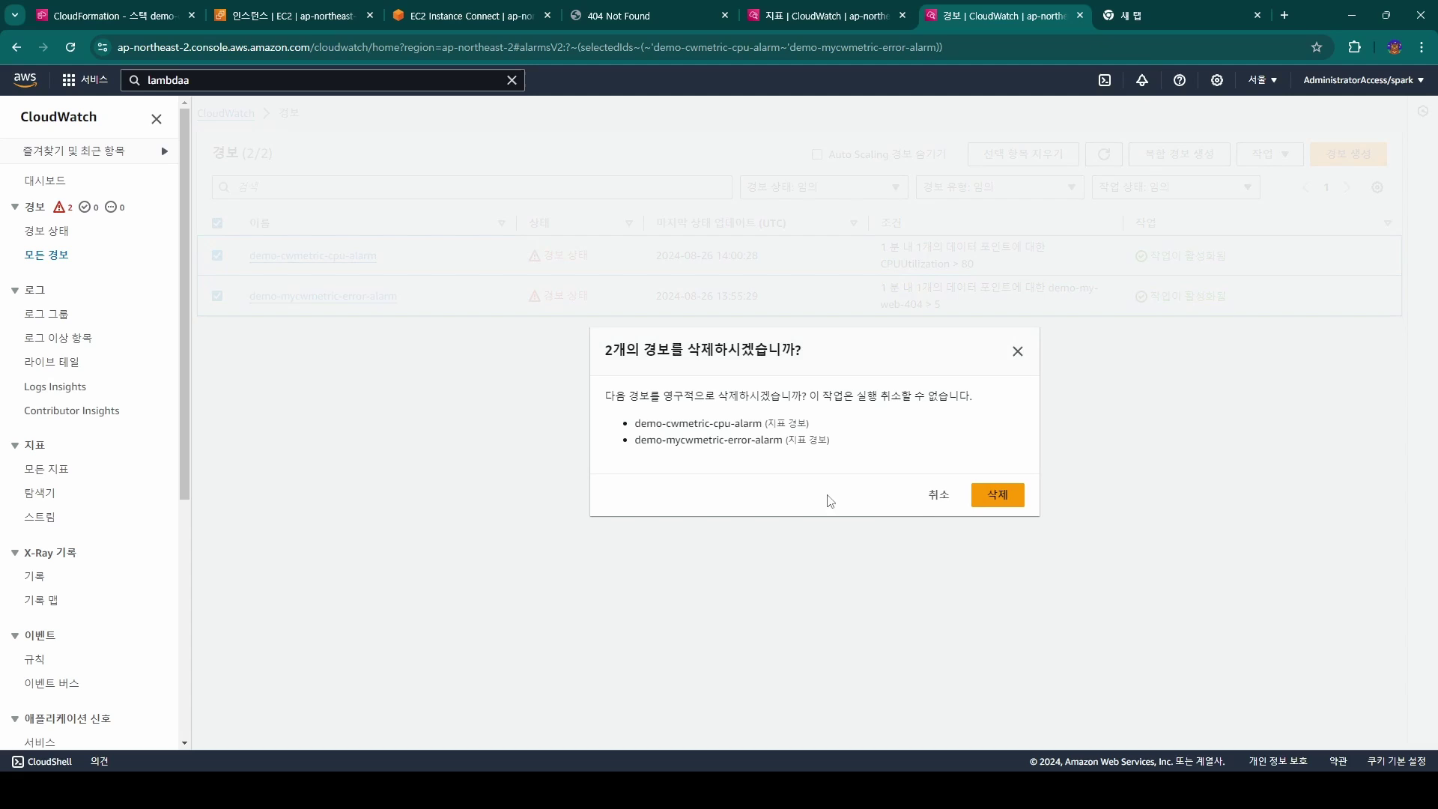
click(990, 507)
- Find CloudFormation with the search cf, open it in a new tab, and delete the demo-cwmetric-to-slack-dev-1-serverless stack
click(421, 79)
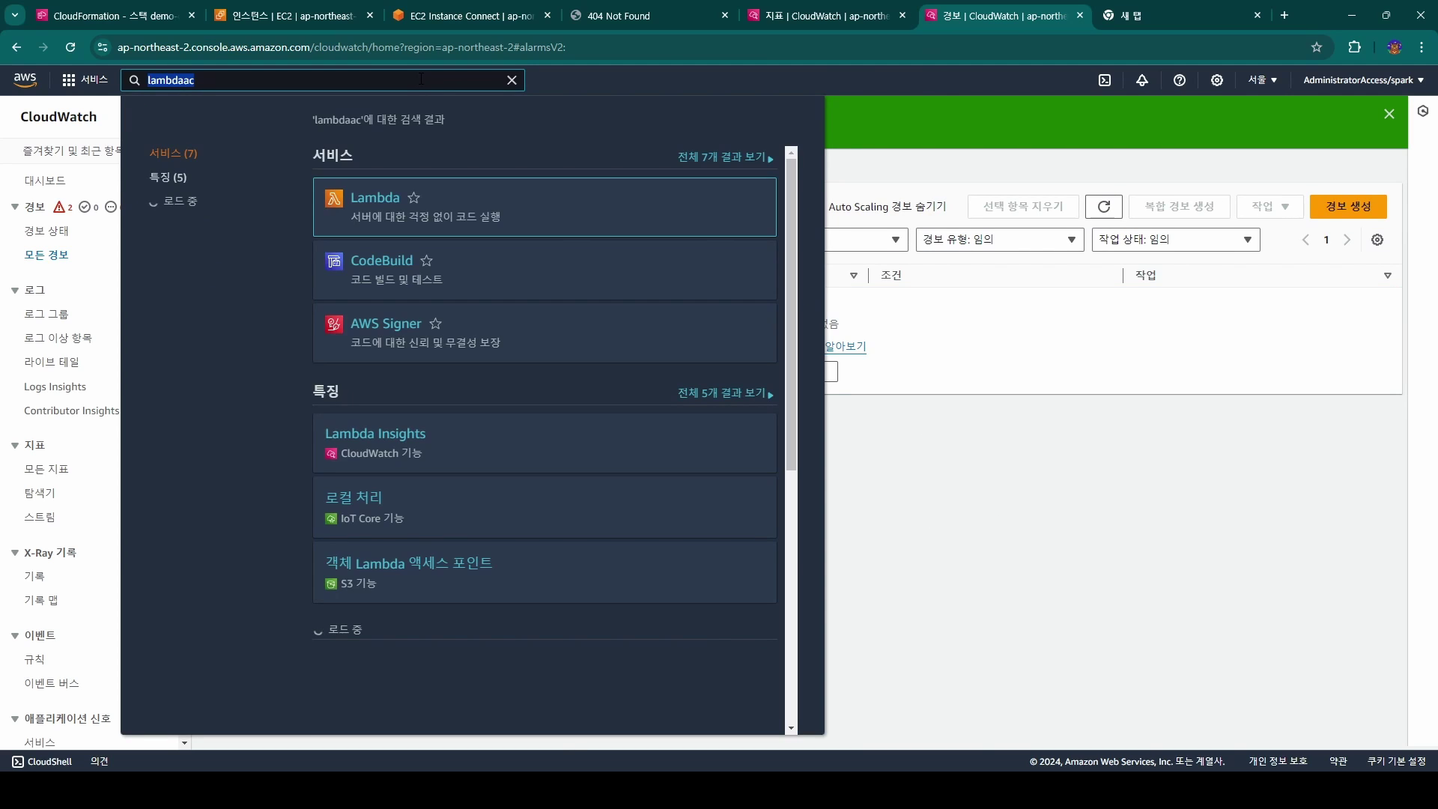
text(cf)
ctrl+click(397, 261)
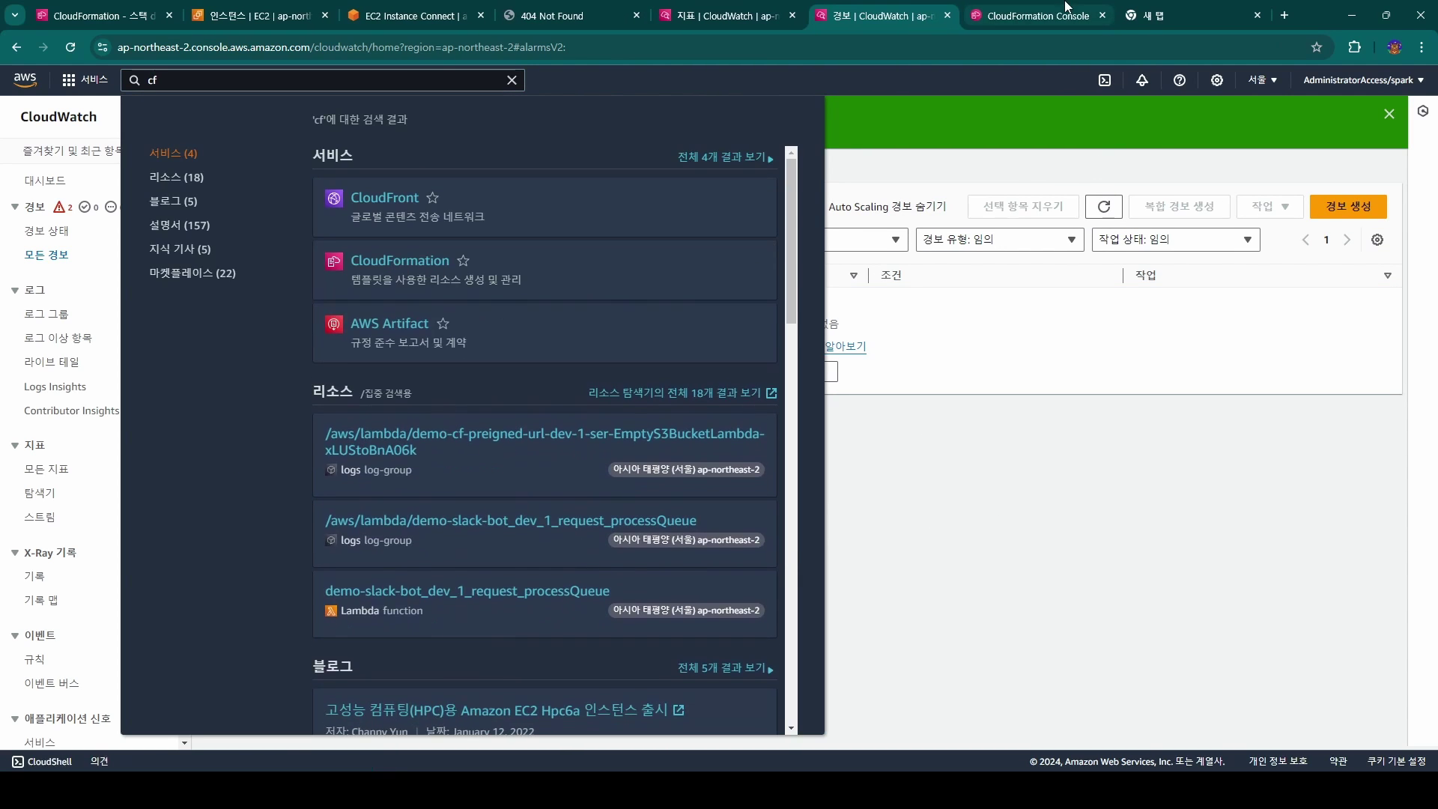
click(1066, 8)
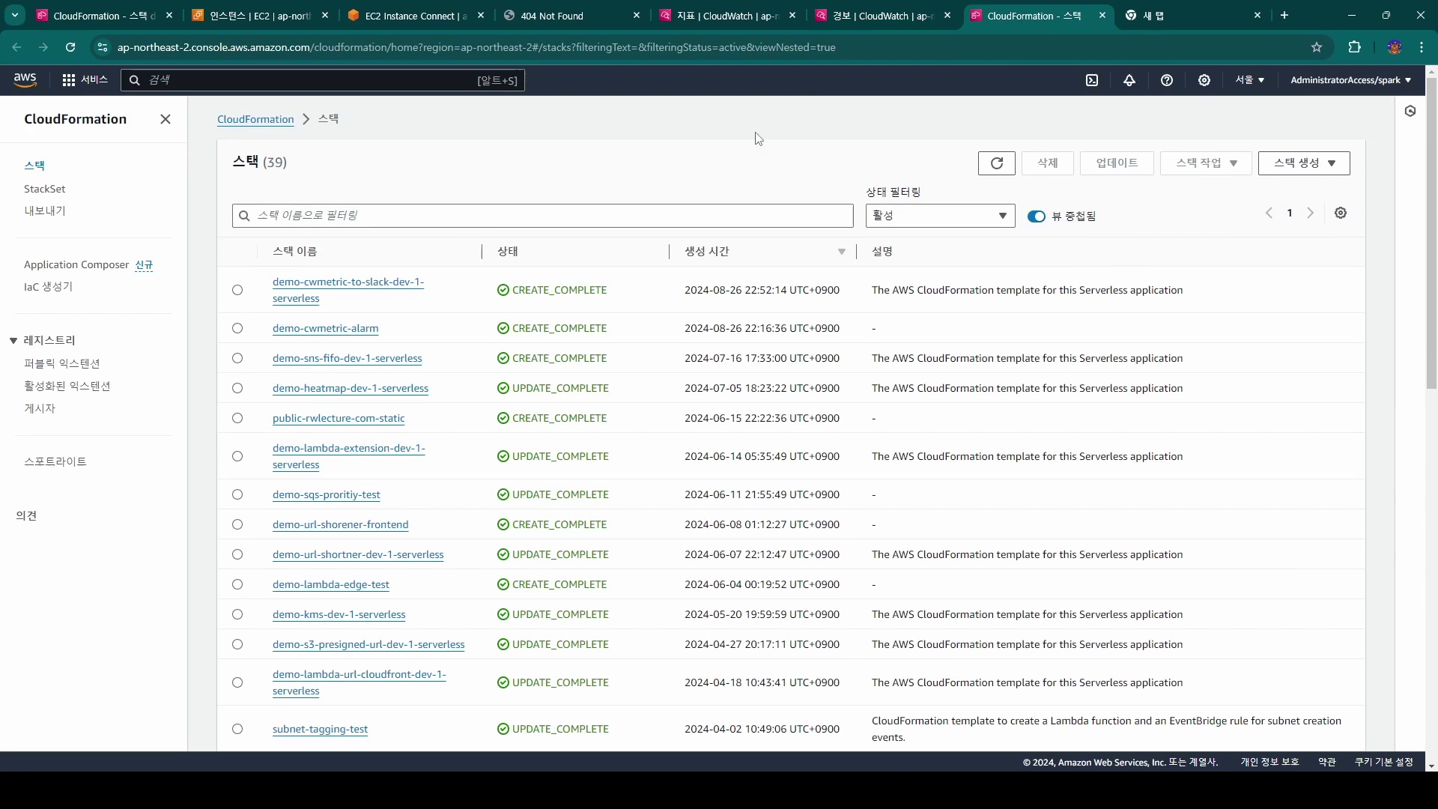
click(237, 290)
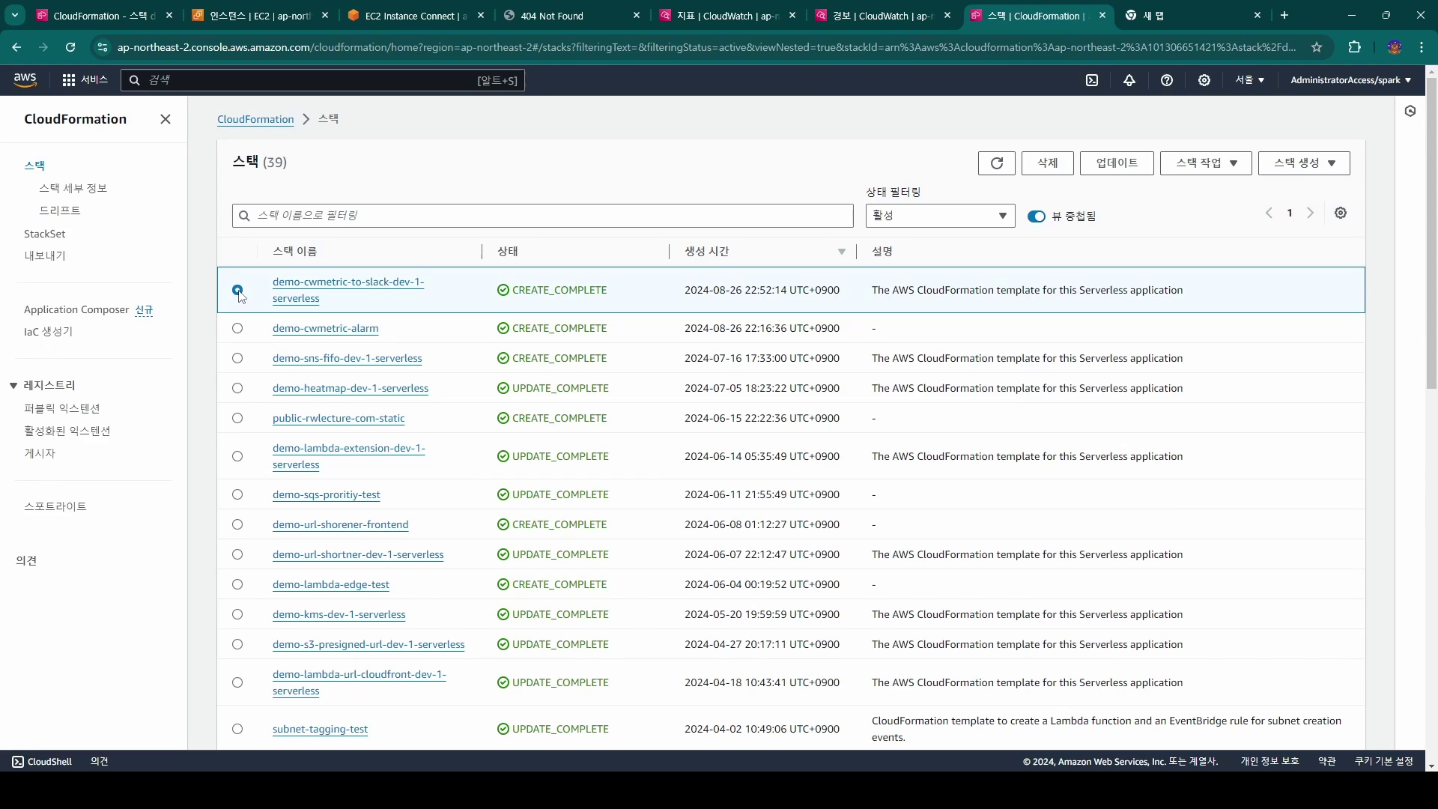
click(1037, 166)
click(901, 512)
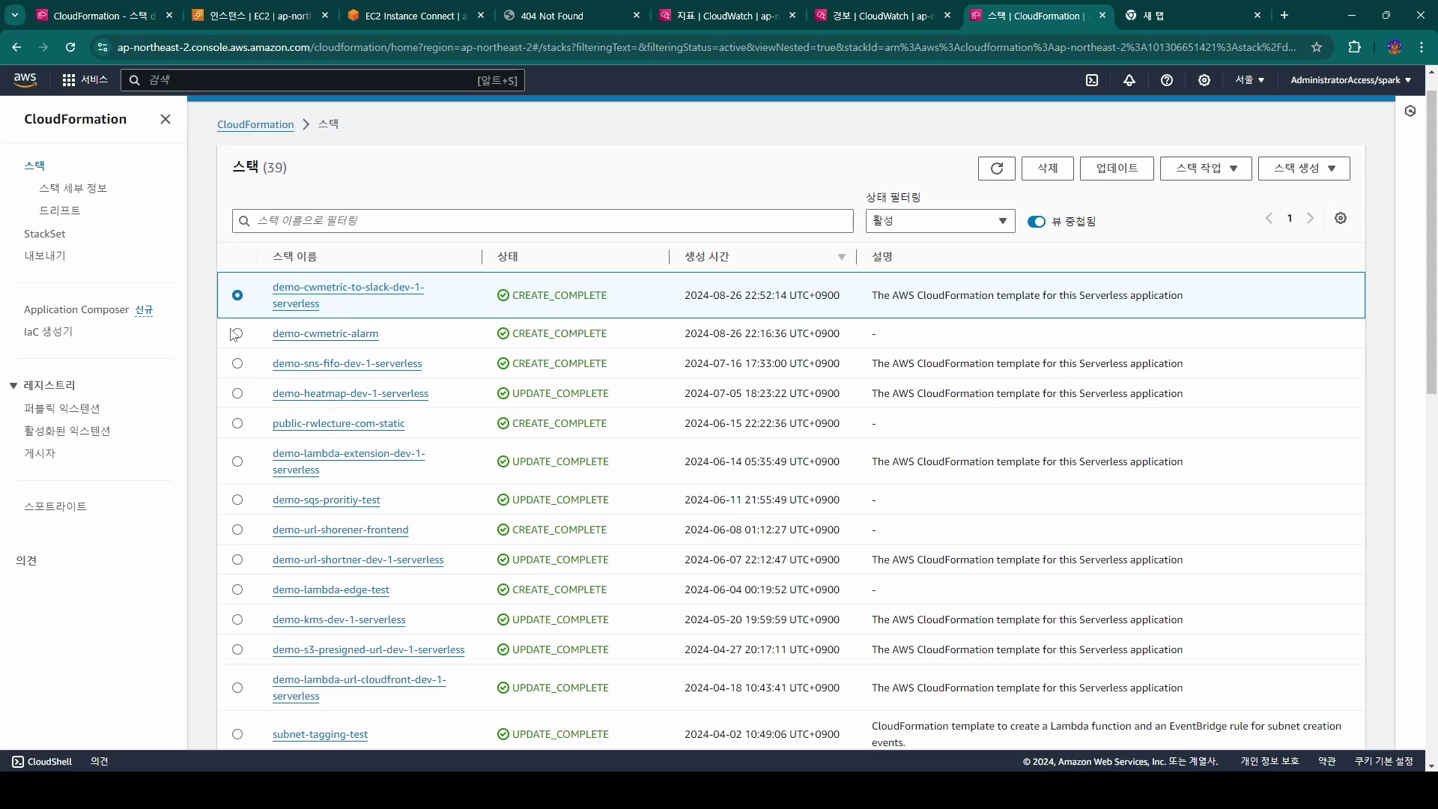
- Delete the demo-cwmetric-alarm stack and confirm its permanent removal
click(237, 333)
click(1038, 170)
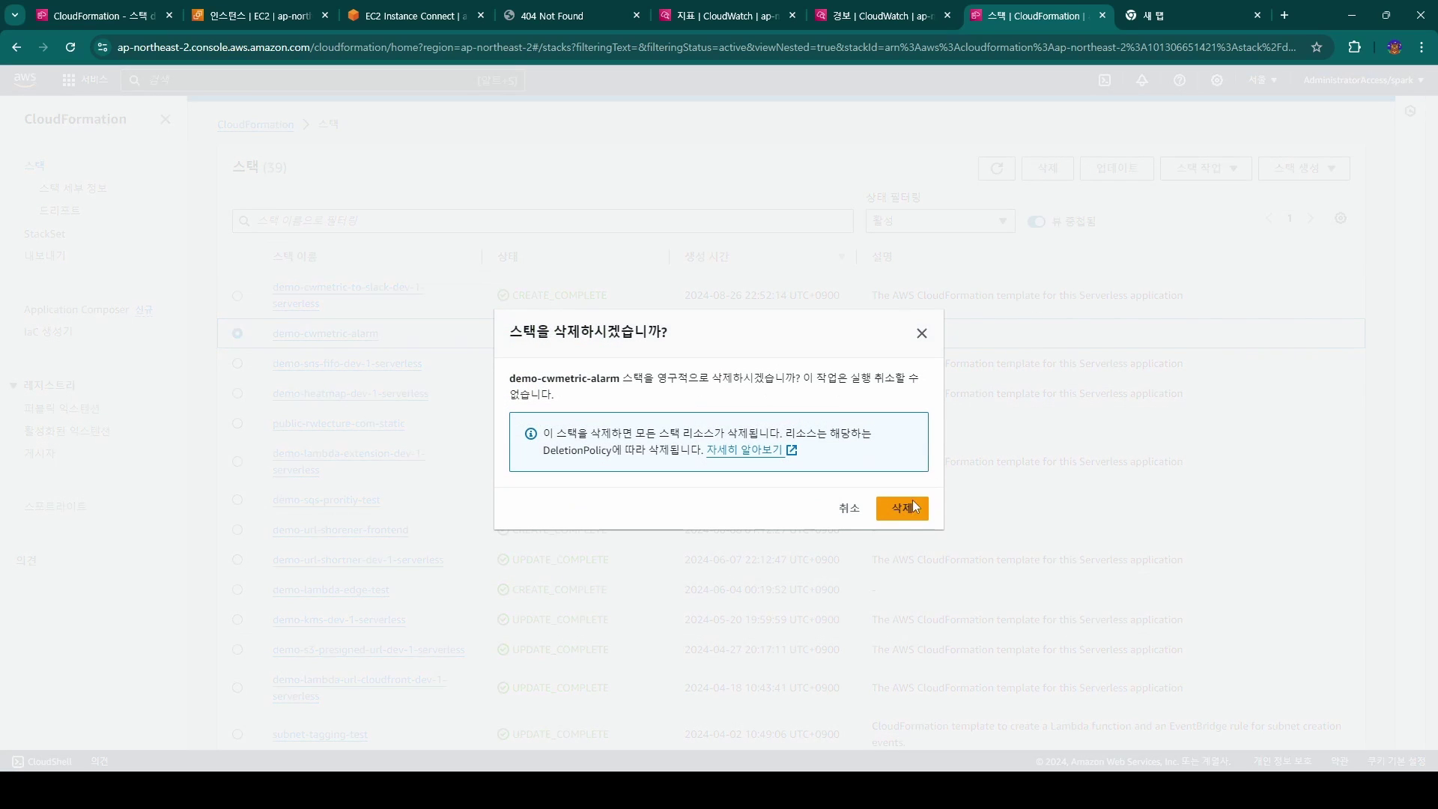
click(904, 511)
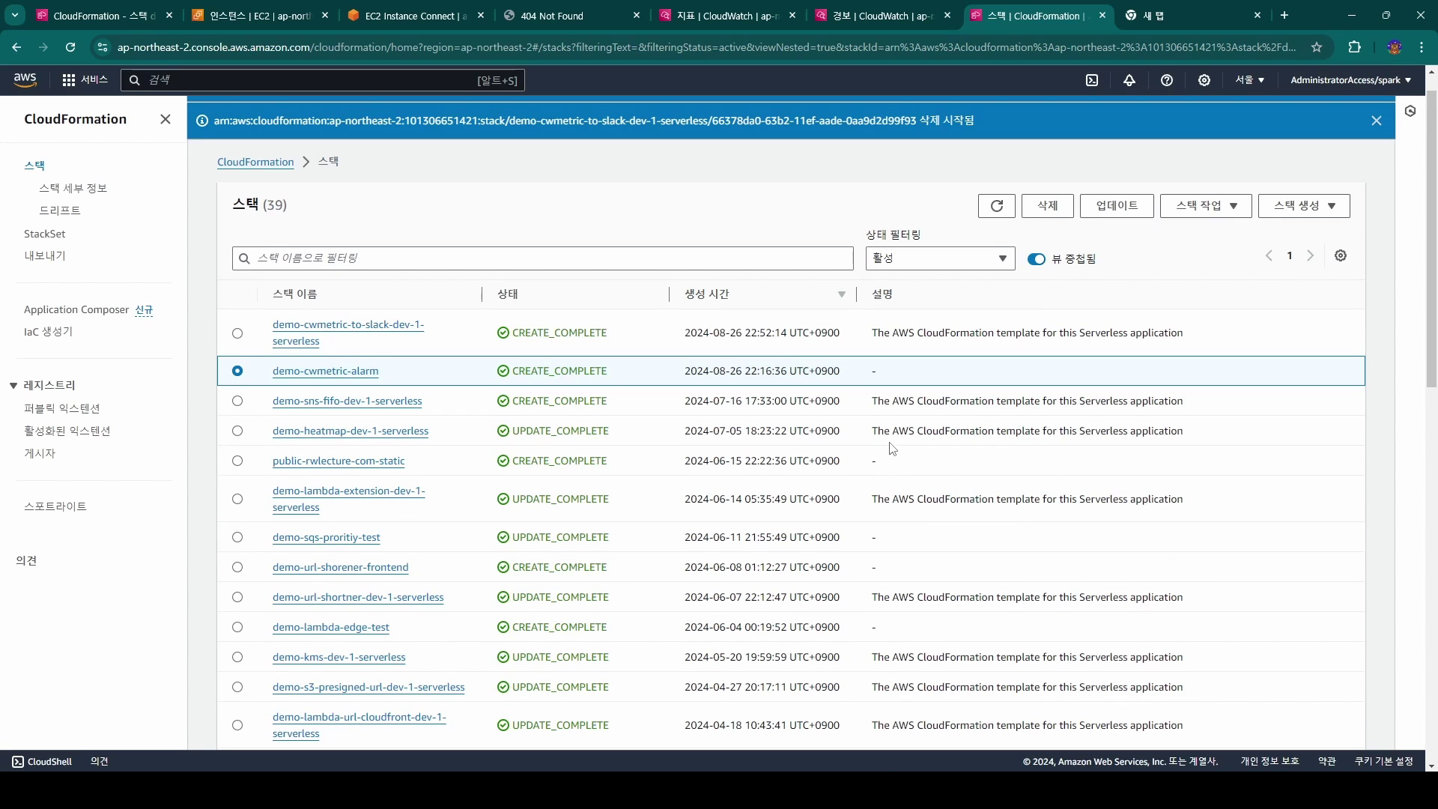